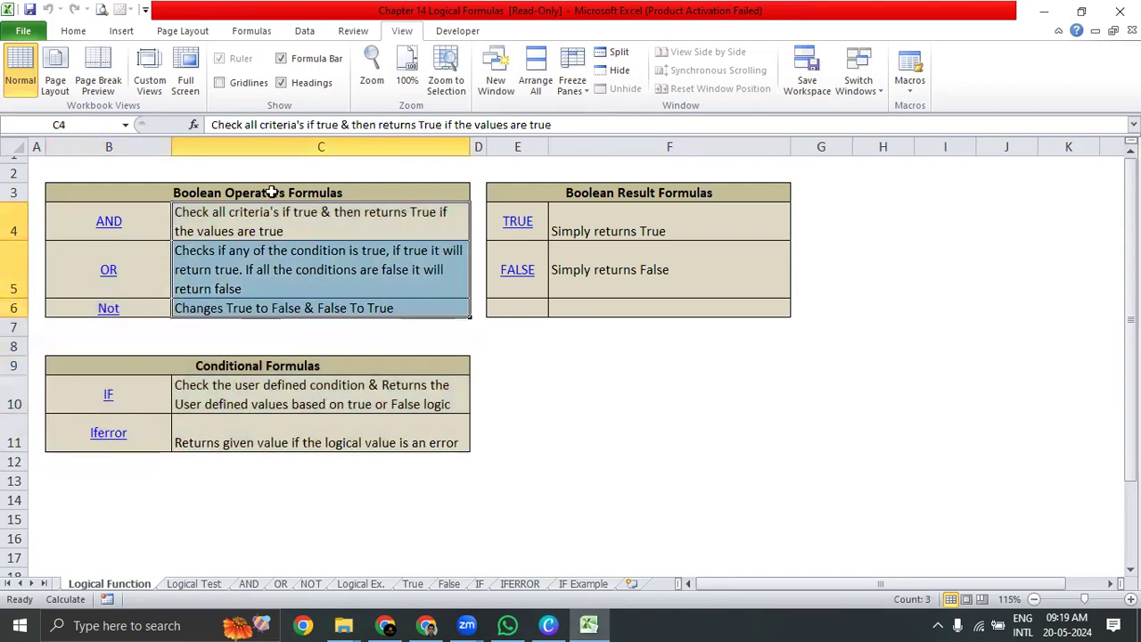
Review the Boolean Operators Formulas table and follow its AND link to the worked examples starting at cell B4.
left_click(267, 193)
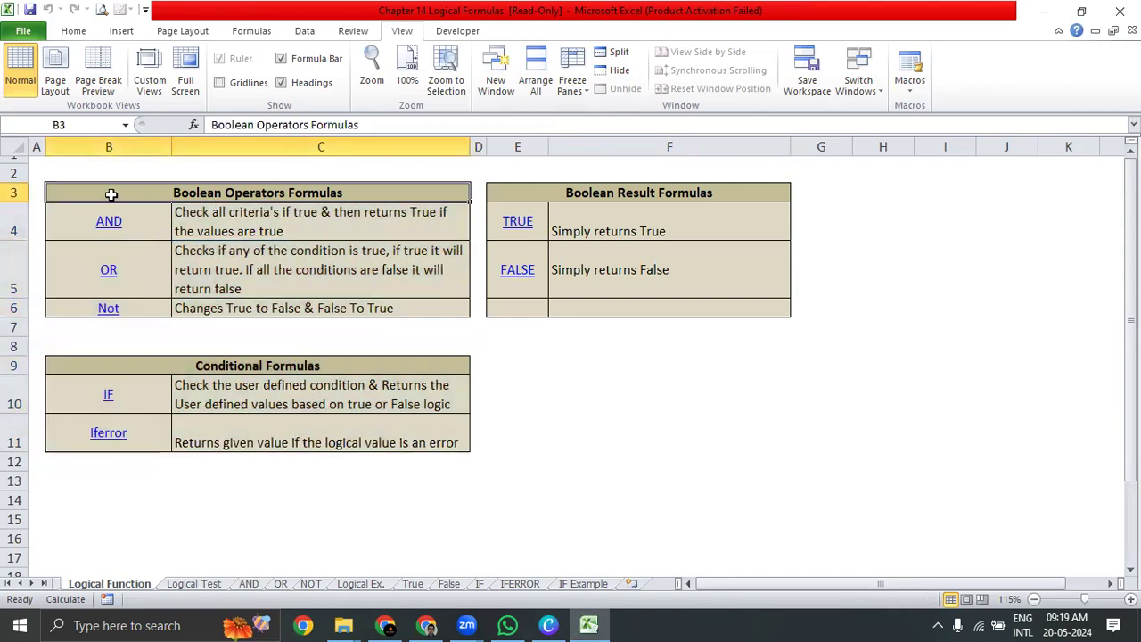
left_click_drag(111, 194, 107, 311)
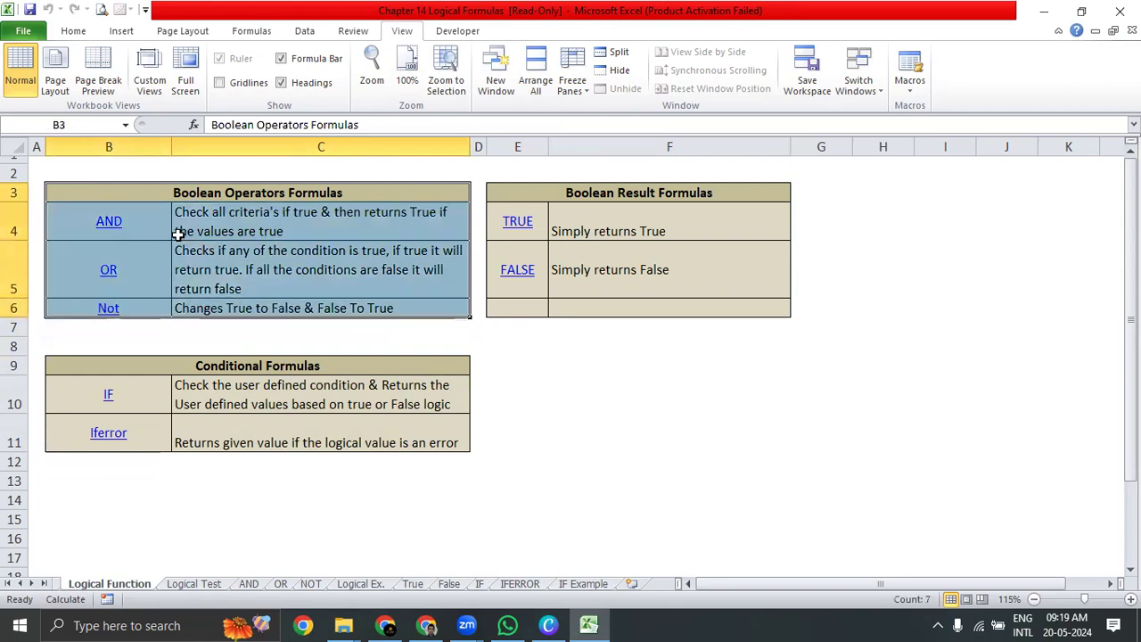
left_click_drag(154, 228, 148, 308)
left_click(247, 214)
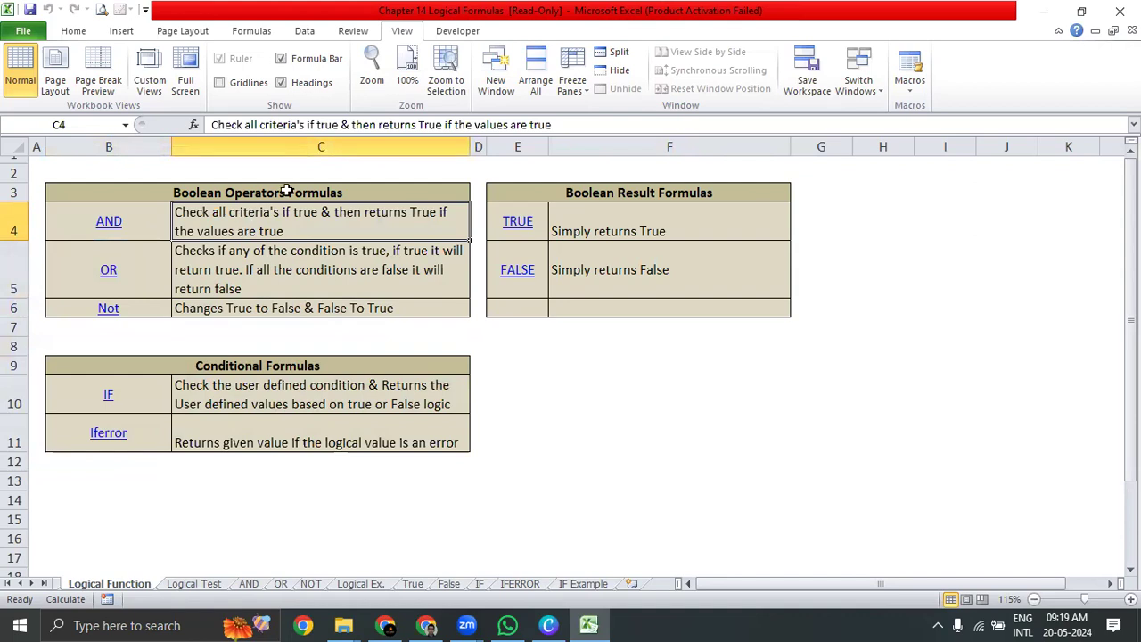
left_click(143, 225)
left_click(205, 223)
left_click(109, 223)
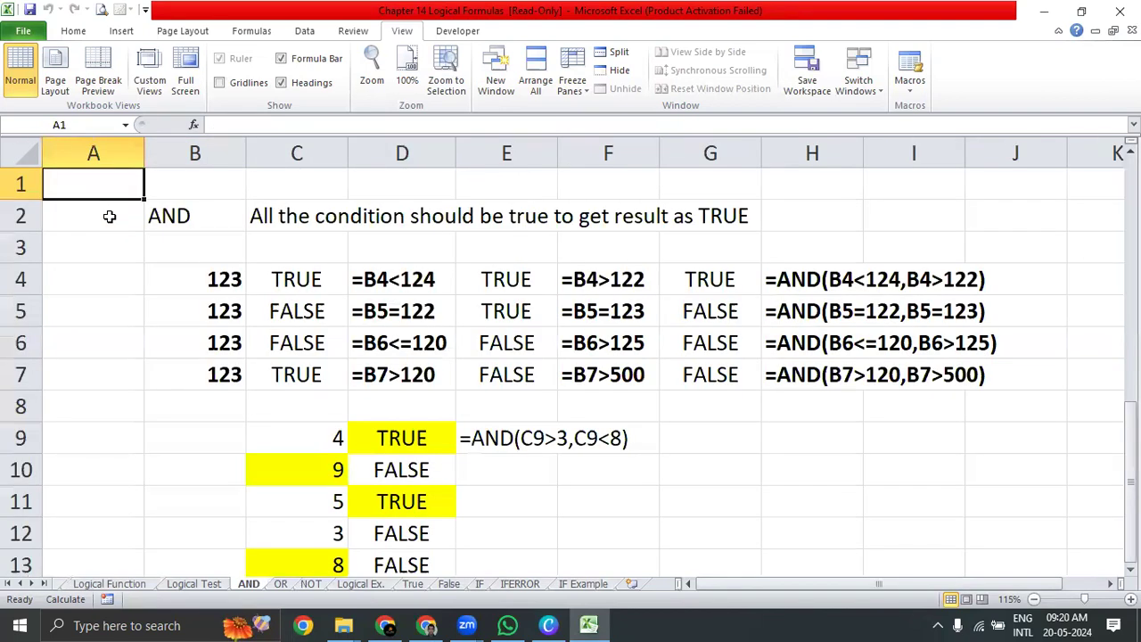
left_click(250, 272)
left_click(193, 319)
left_click(192, 289)
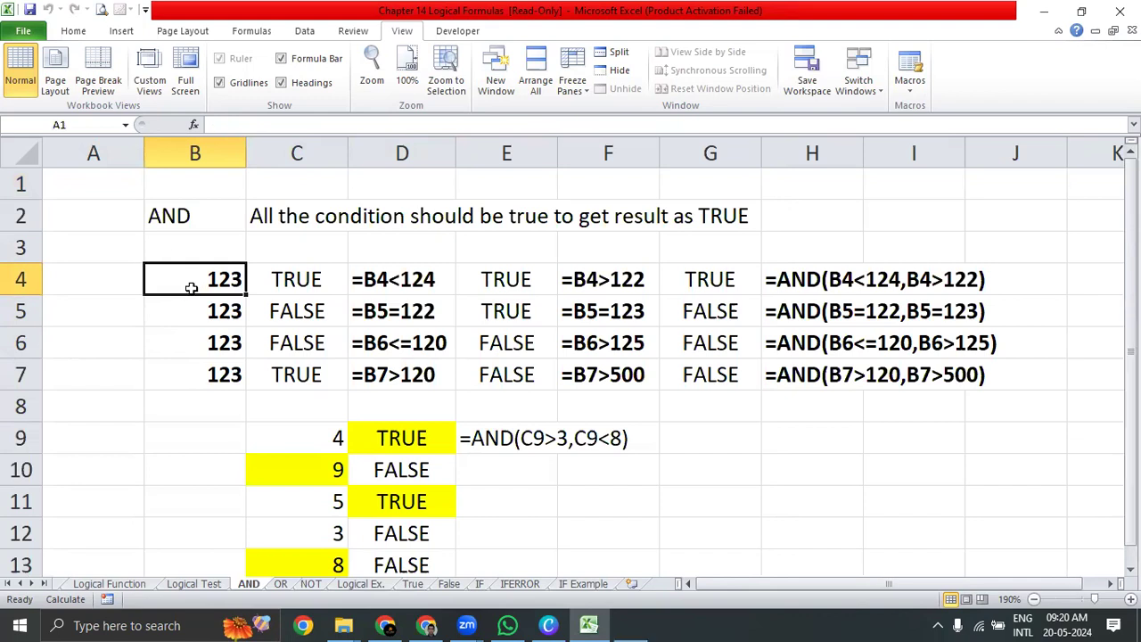
Create a new blank workbook and enter 123 in cell D2 with centred alignment.
key("ctrl+n")
key("Right")
key("Right")
key("Right")
key("Right")
key("Down")
key("Left")
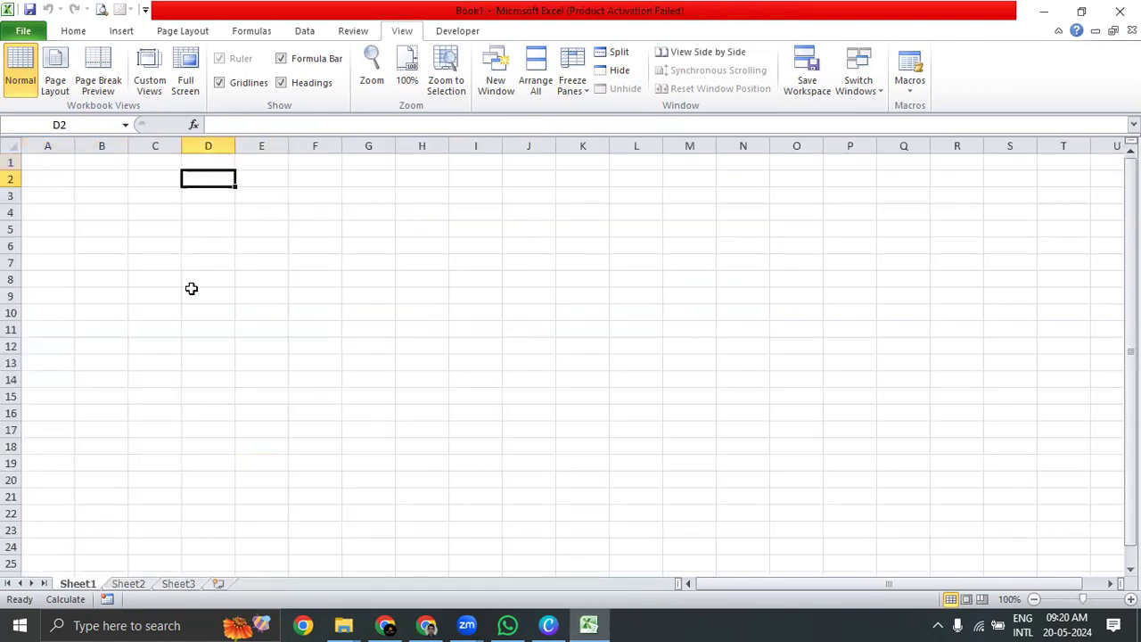
type("123")
key("ctrl+Return")
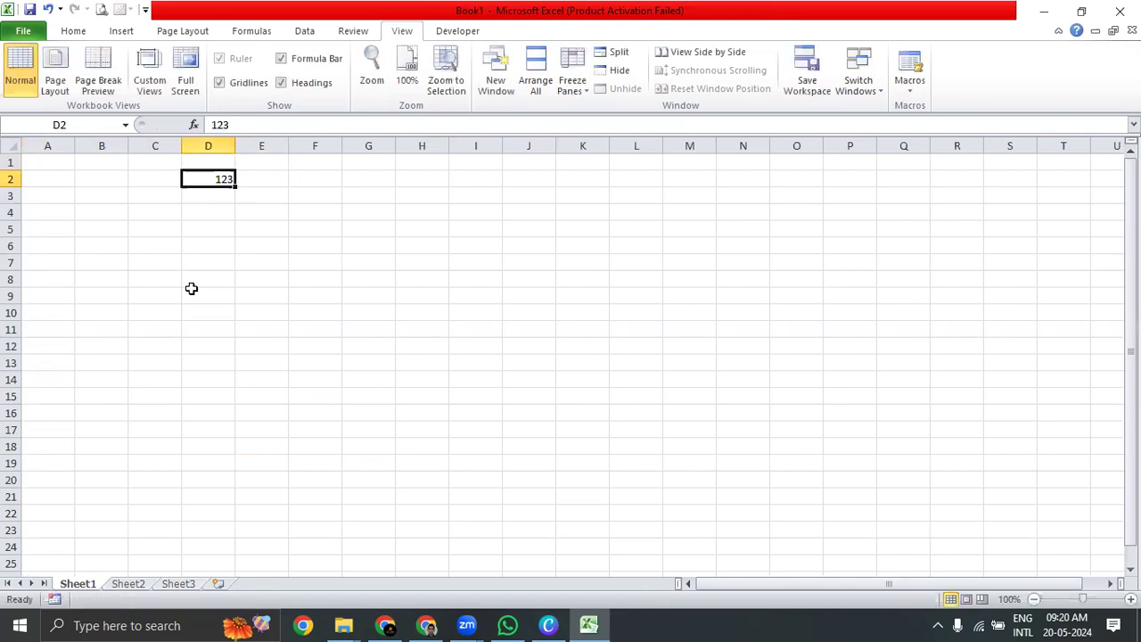
key("alt+h")
key("a")
key("c")
Enter 124 in cell C2 and centre it horizontally.
key("Right")
key("Left")
key("Left")
key("Right")
key("Right")
key("Left")
key("Left")
type("124")
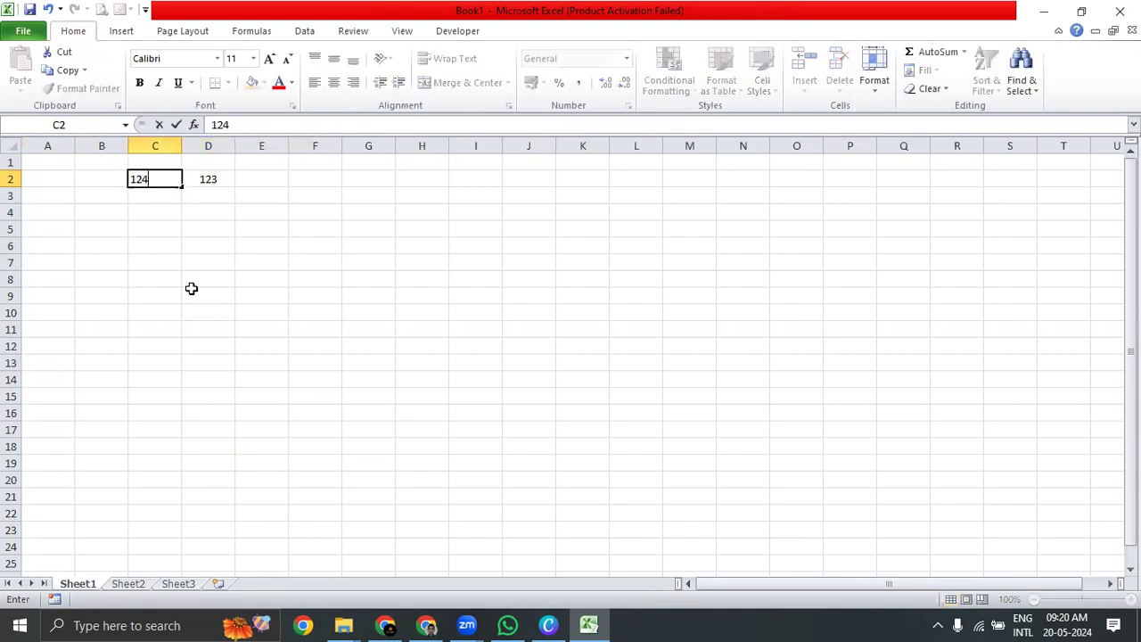
key("Right")
key("Left")
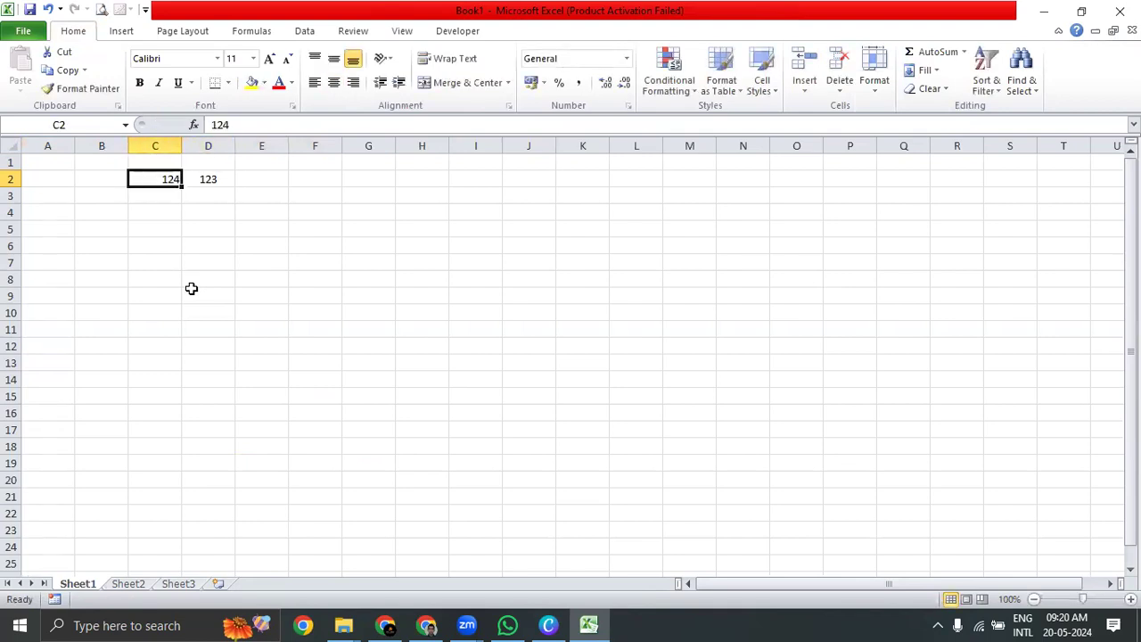
key("alt+h")
key("a")
key("c")
Add the headings A in C1 and B in D1, and centre both.
key("Up")
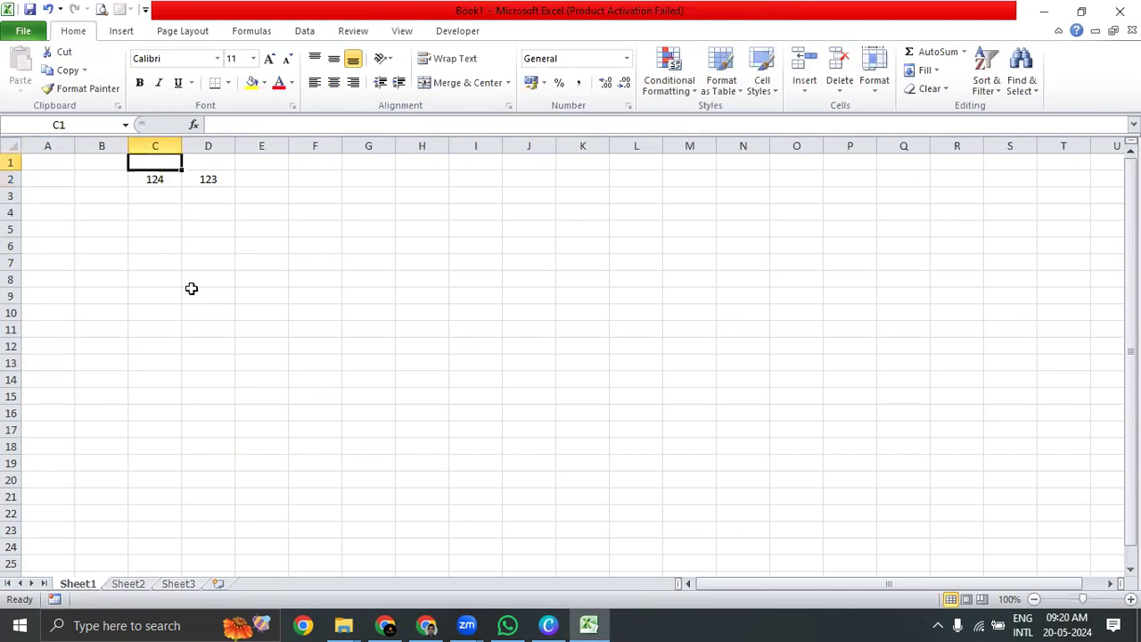
type("A")
key("Right")
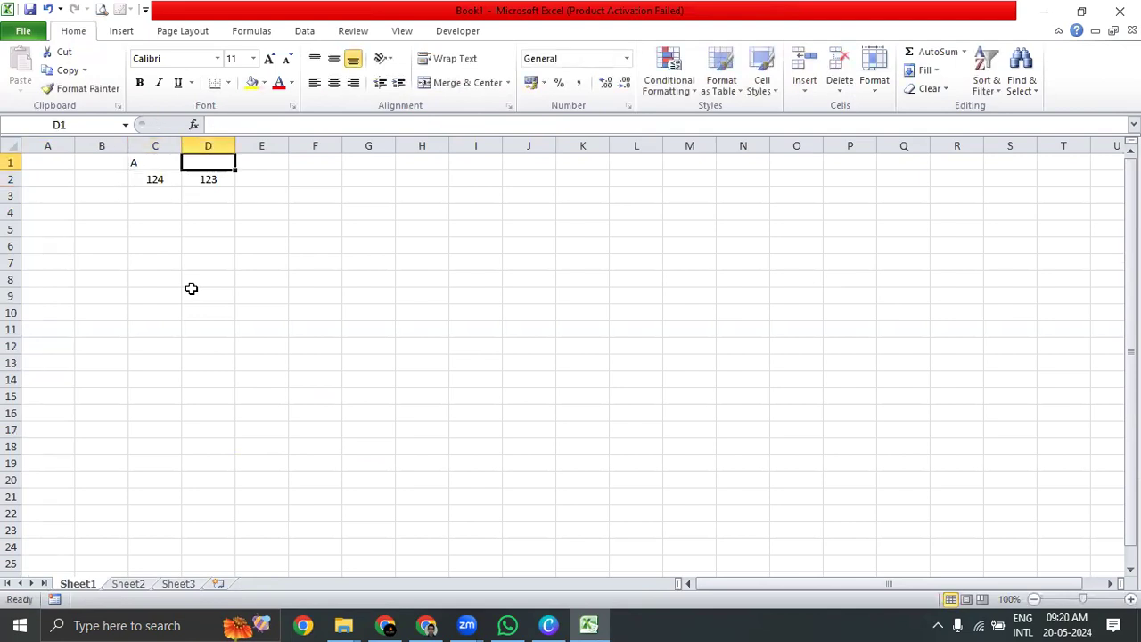
type("B")
key("Return")
key("Up")
key("Left")
key("shift+Right")
key("alt+h")
key("a")
key("c")
key("Down")
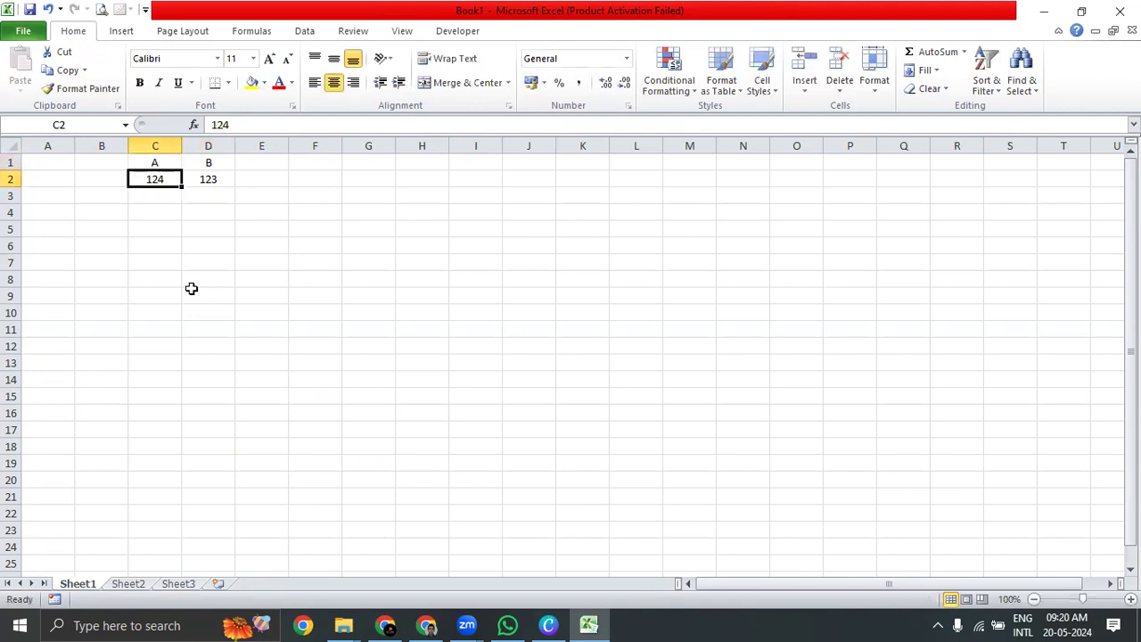
key("Right")
key("Right")
key("Right")
key("Left")
key("Left")
key("Left")
key("shift+Right")
key("Left")
key("Right")
key("shift+Right")
key("shift+Right")
key("Left")
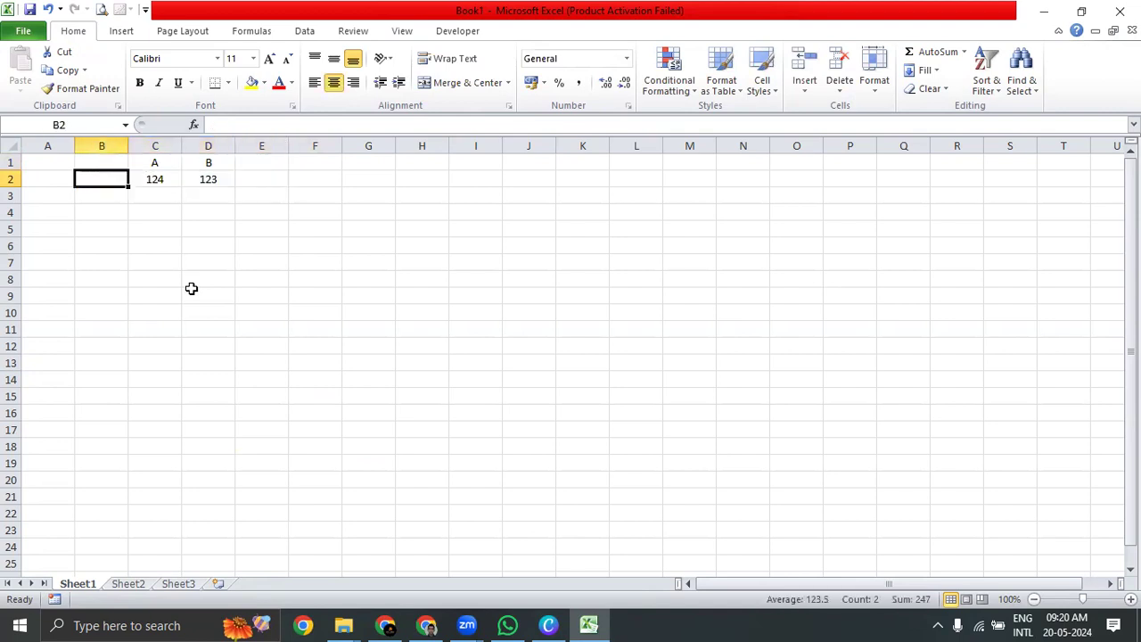
key("Right")
key("Right")
key("Right")
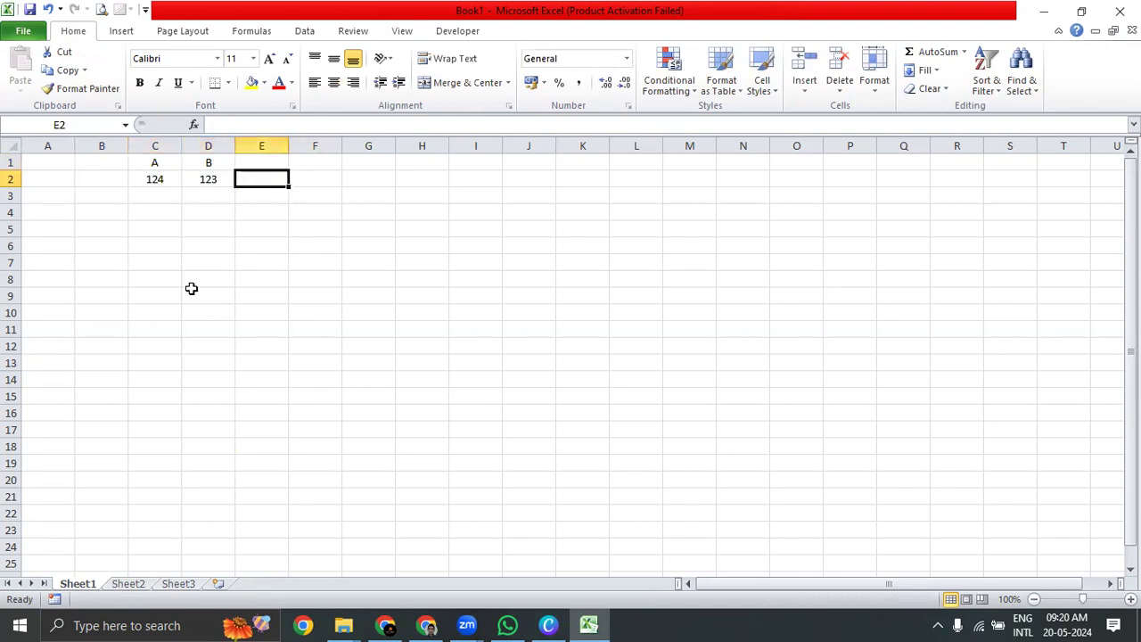
key("Left")
key("Left")
key("Right")
key("Right")
Widen column E, and widen columns C and D together to an equal width.
left_click_drag(289, 145, 342, 145)
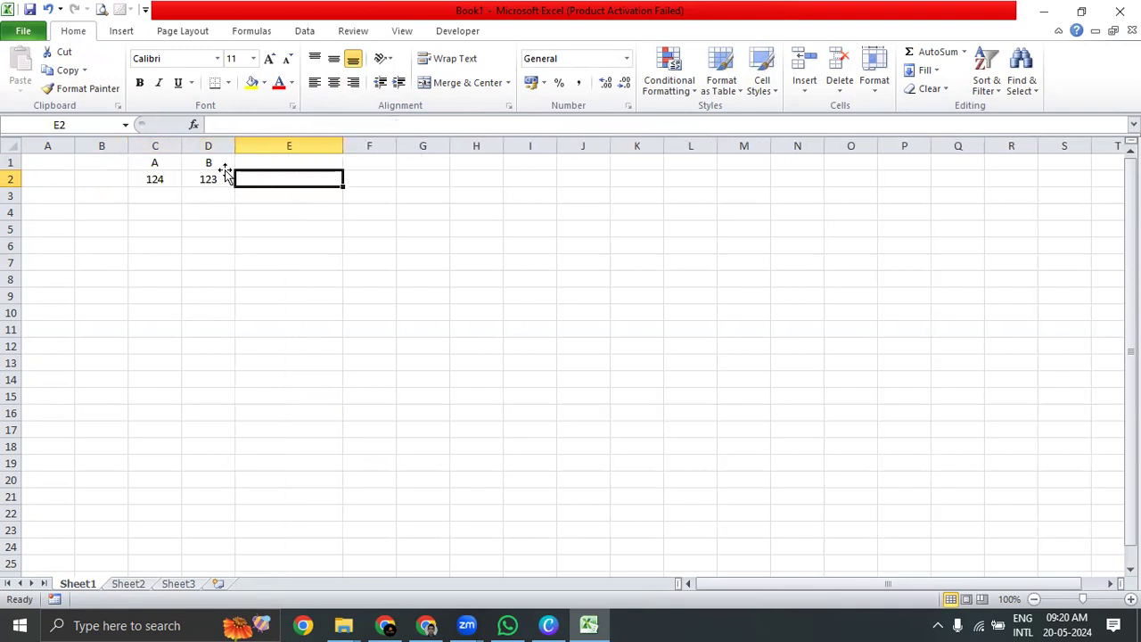
left_click_drag(153, 145, 263, 146)
left_click(288, 257)
left_click(348, 199)
left_click(443, 179)
type("=And")
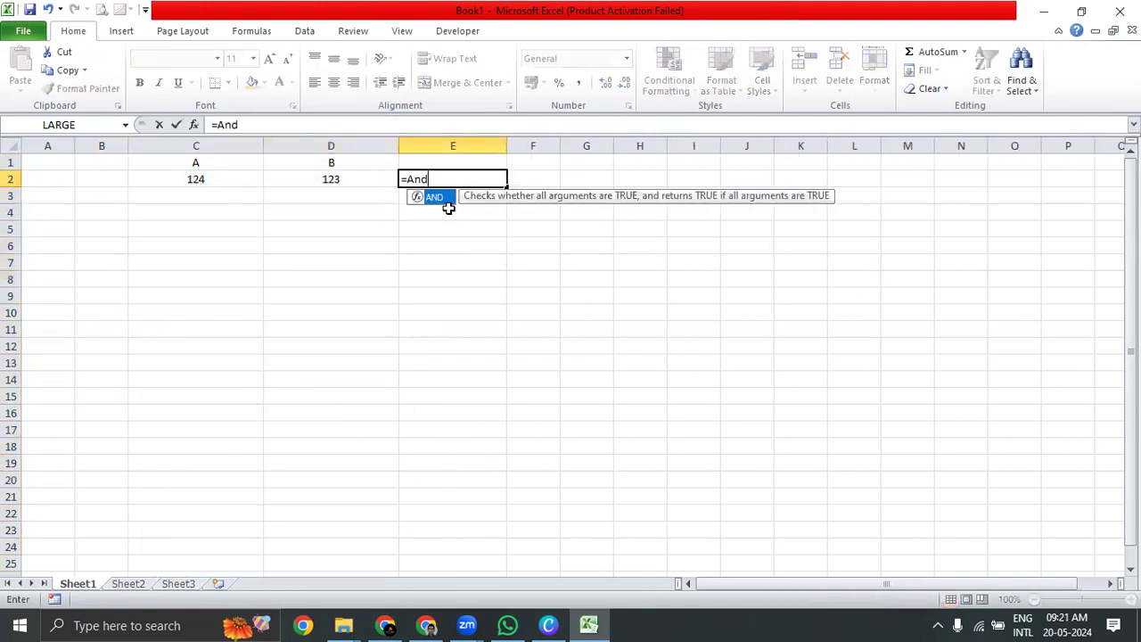
key("Tab")
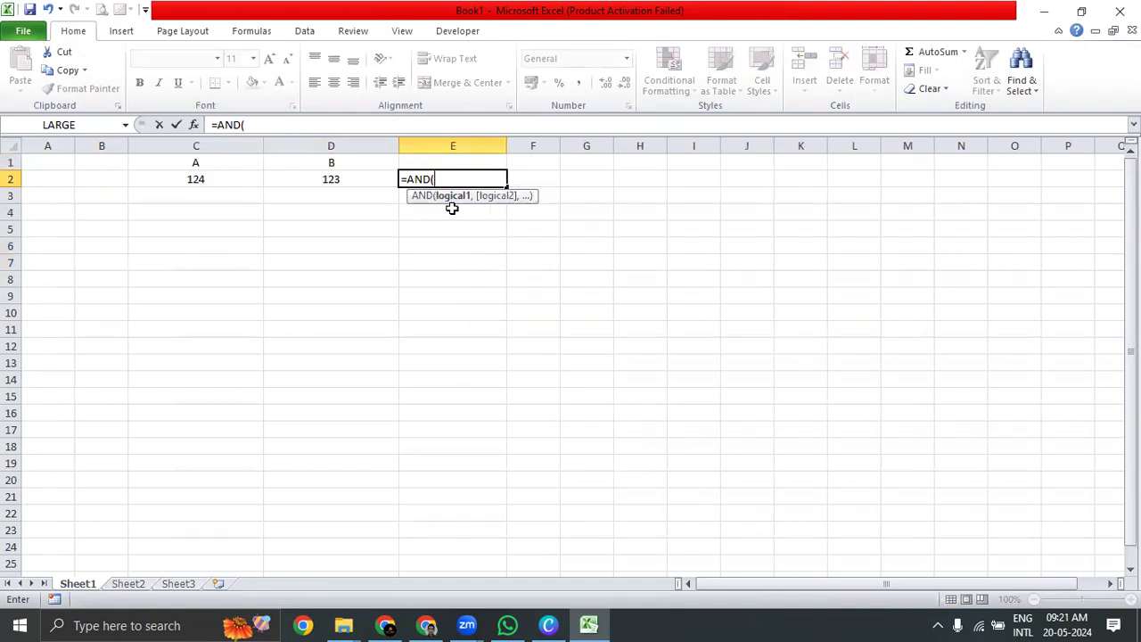
key("Escape")
key("Right")
key("Right")
Review the comparison signs in B2:B7 of the Logical Test sheet in the chapter workbook, and return to the new workbook.
key("alt+Tab")
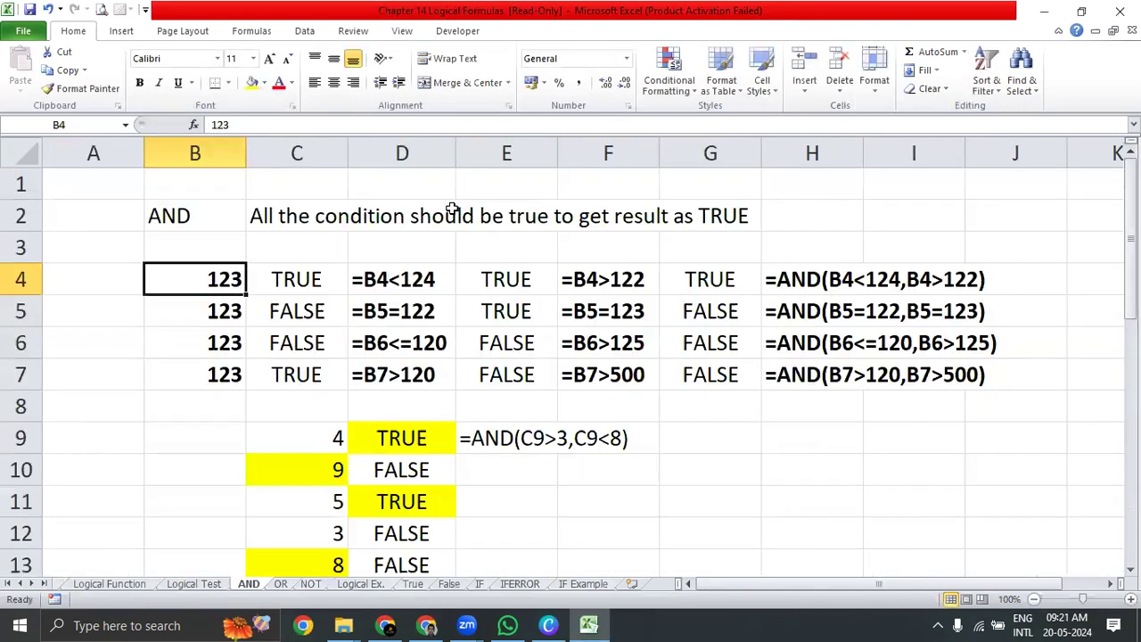
left_click(204, 586)
left_click(485, 273)
double_click(321, 142)
left_click_drag(181, 200, 174, 279)
left_click(178, 305)
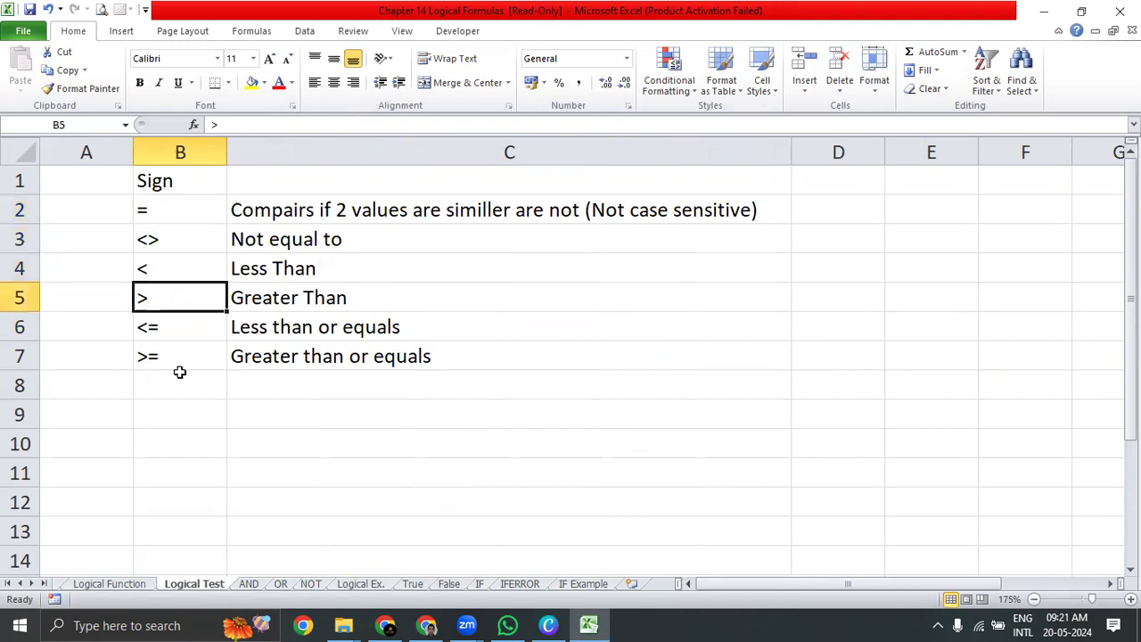
left_click(177, 330)
left_click(184, 365)
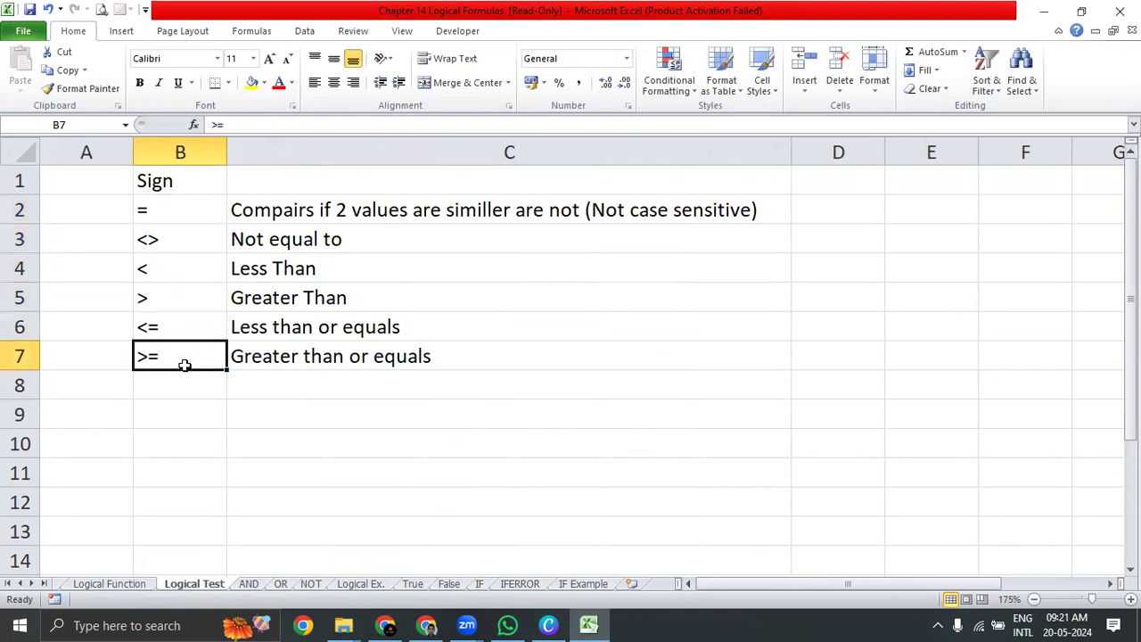
left_click(172, 215)
left_click_drag(172, 223, 184, 357)
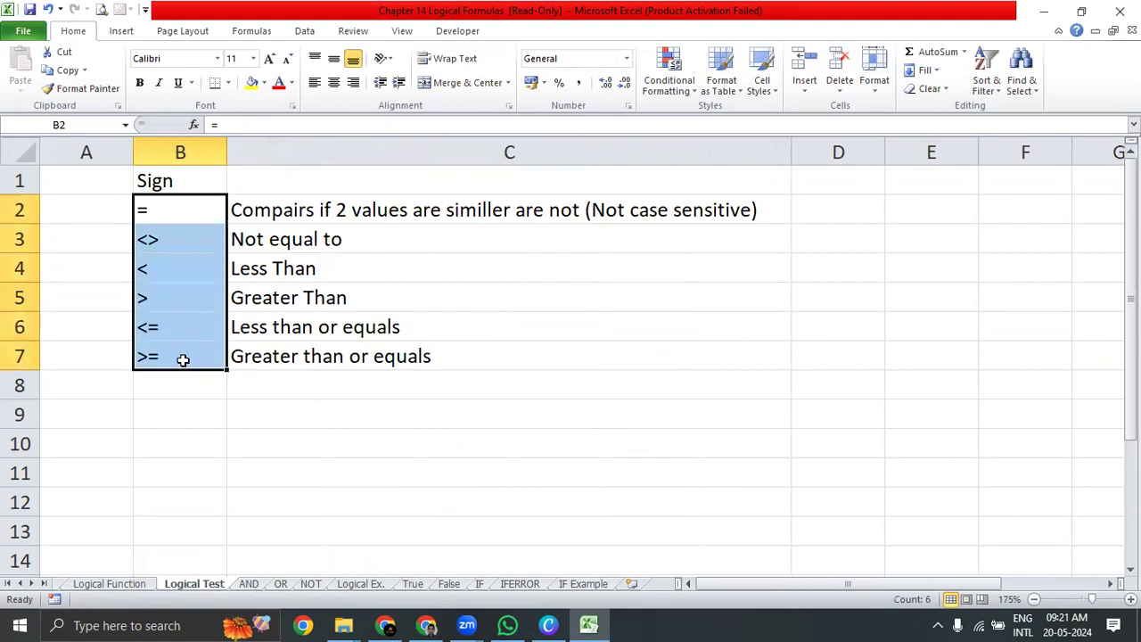
left_click_drag(198, 203, 196, 365)
left_click_drag(195, 207, 190, 353)
key("alt+Tab")
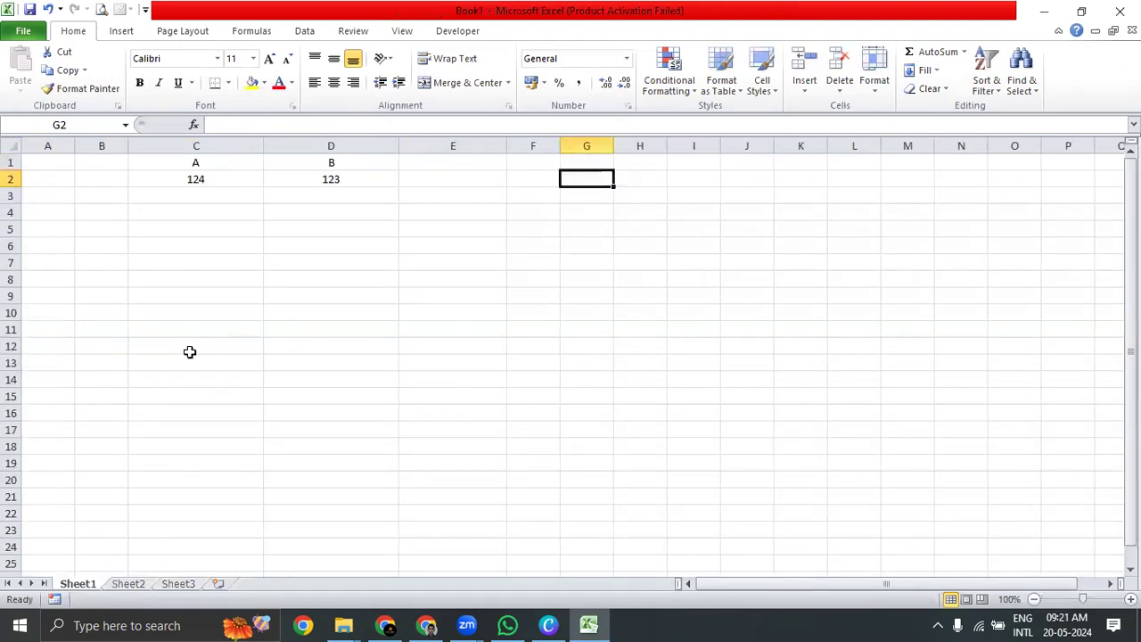
Fill cell E2 with yellow and widen column F.
left_click(246, 186)
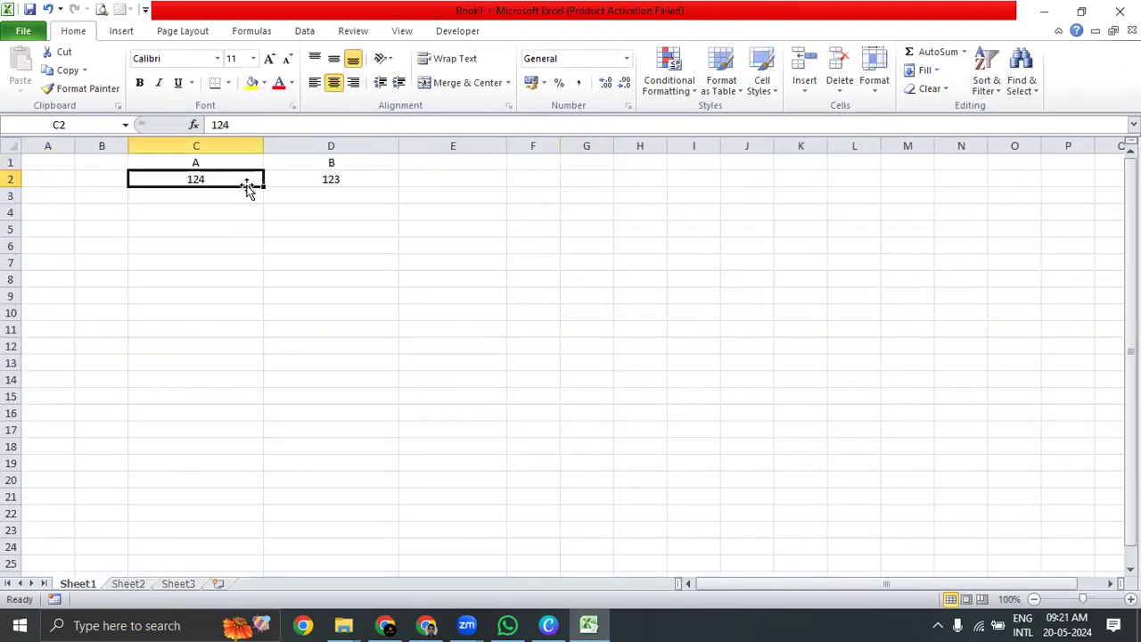
left_click(446, 178)
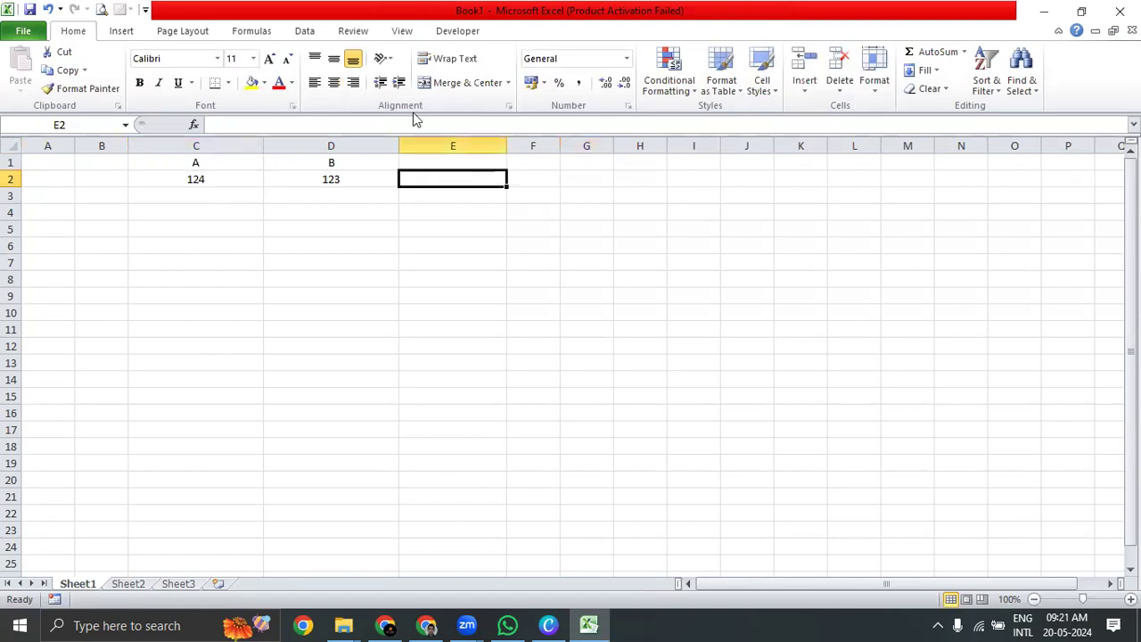
left_click(252, 82)
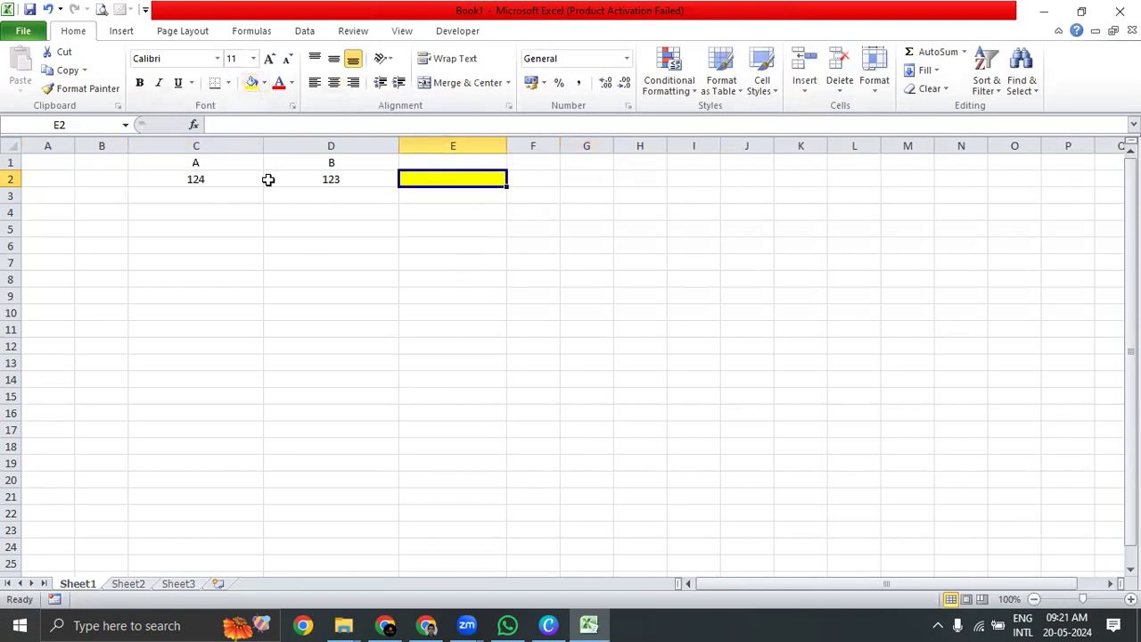
left_click_drag(212, 175, 330, 178)
left_click(458, 177)
left_click_drag(561, 146, 603, 145)
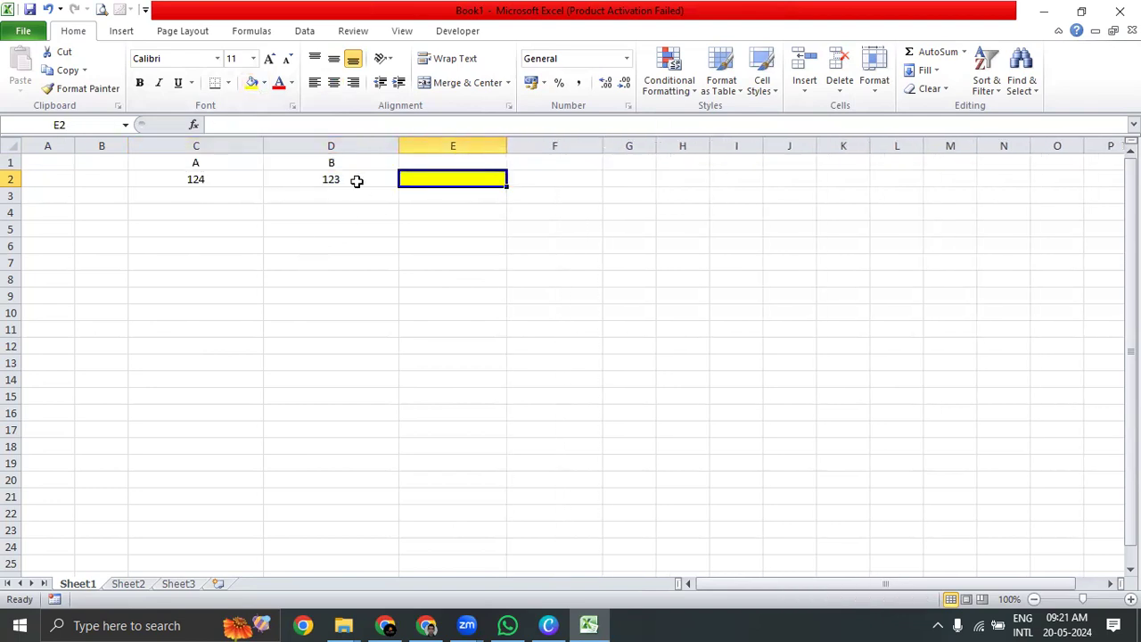
Enter the condition text B2>E2 in cell F1 and centre it.
left_click(569, 165)
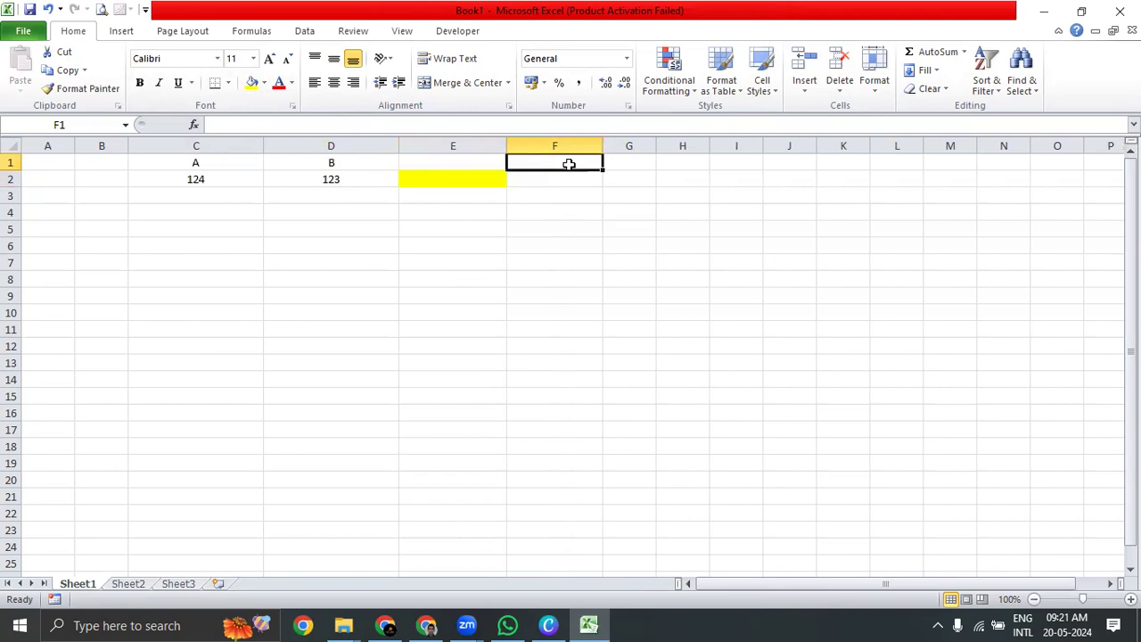
type("B2")
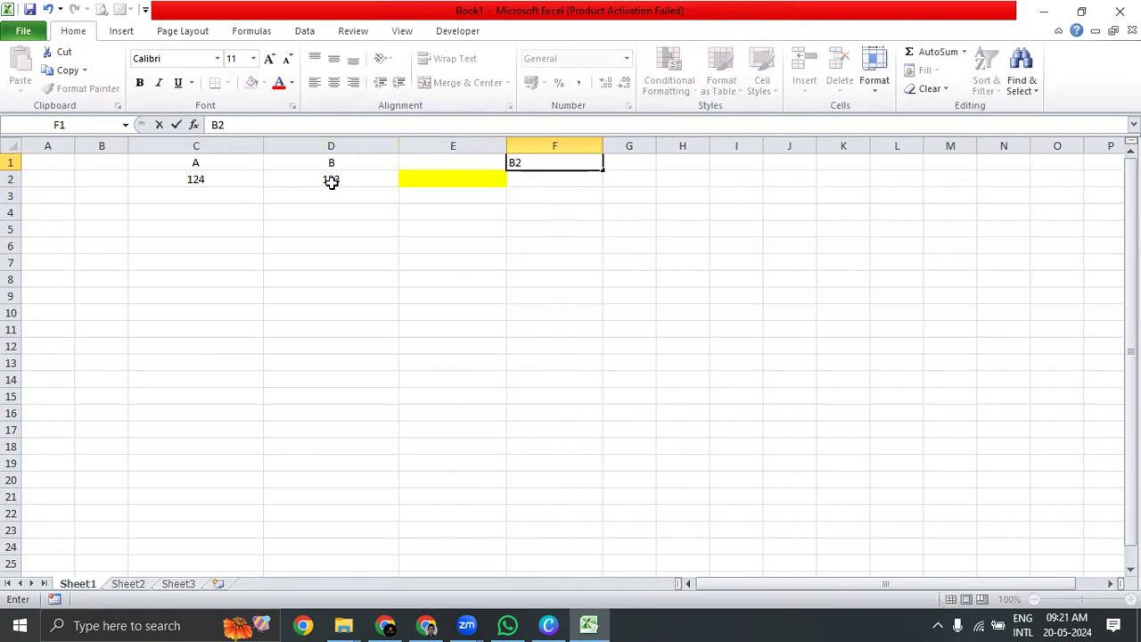
type(">E@")
key("Return")
key("Up")
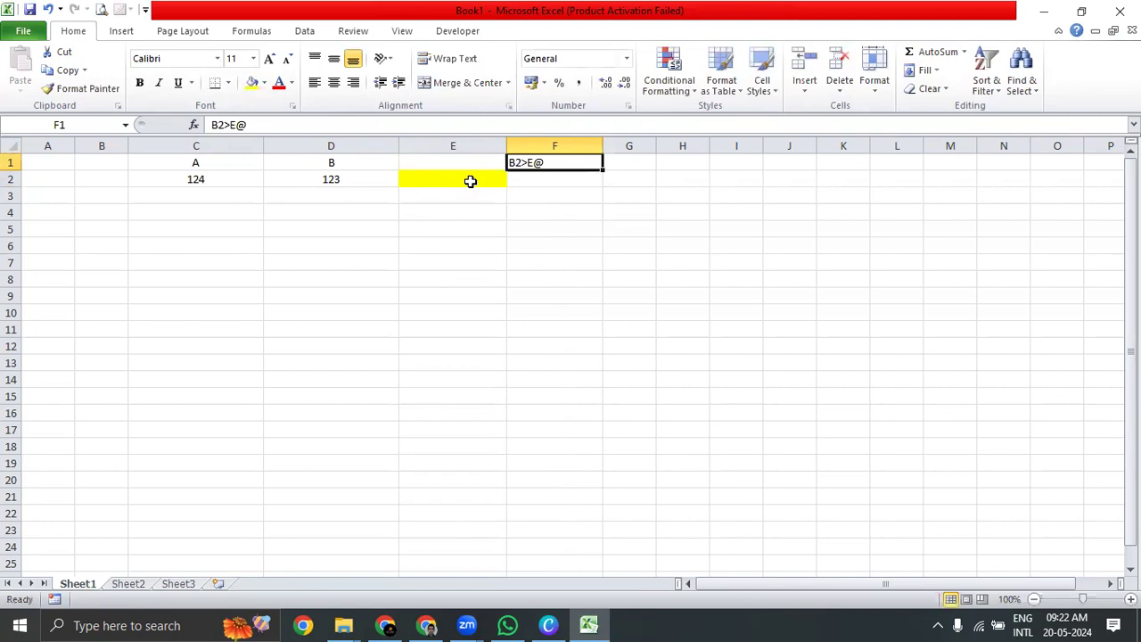
key("XF86AudioLowerVolume")
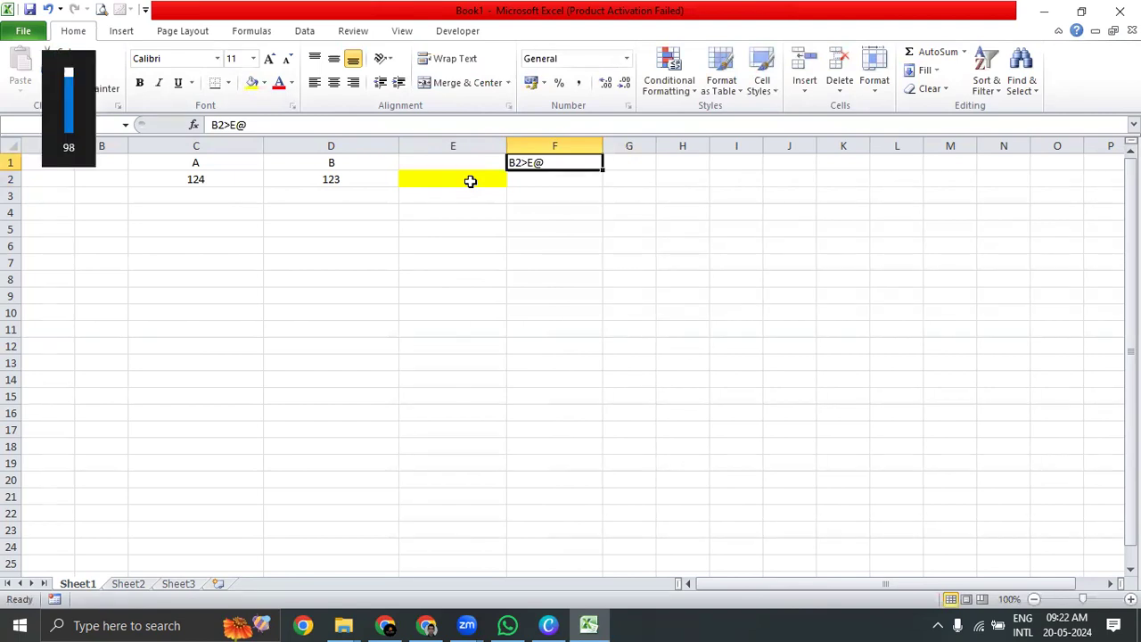
key("F2")
key("BackSpace")
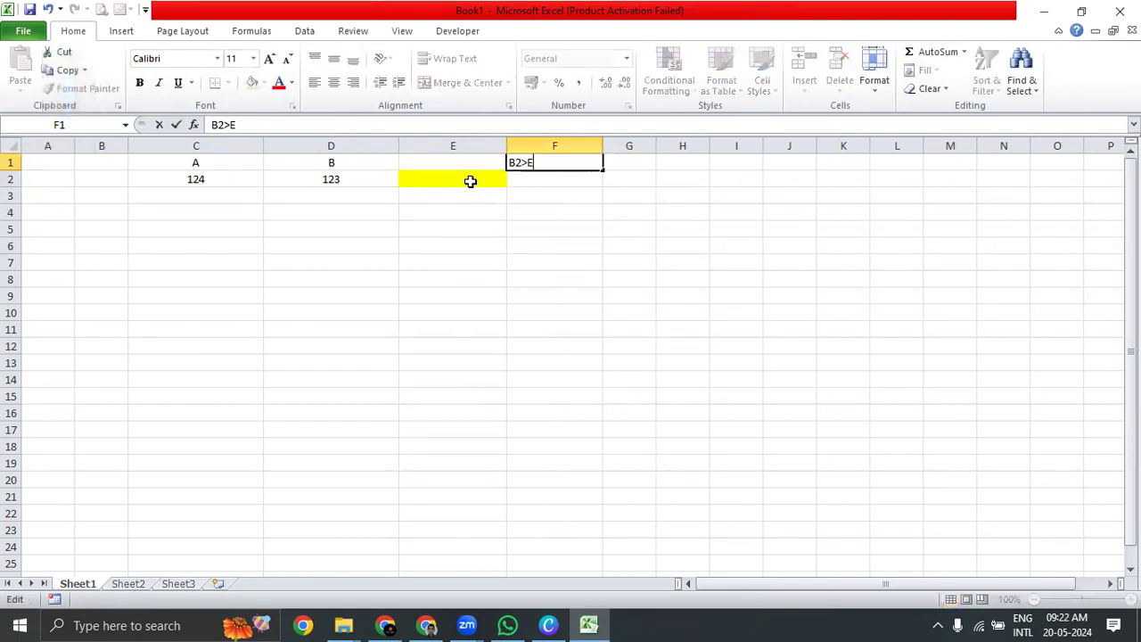
type("2")
key("Return")
key("Up")
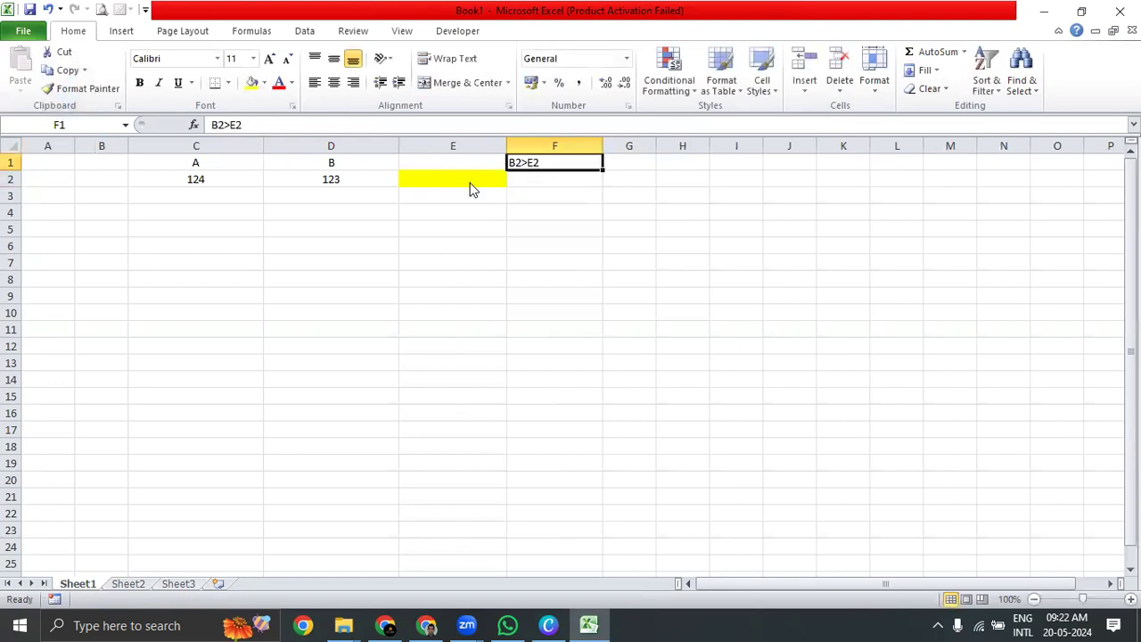
Widen column G and select cell G1.
key("Right")
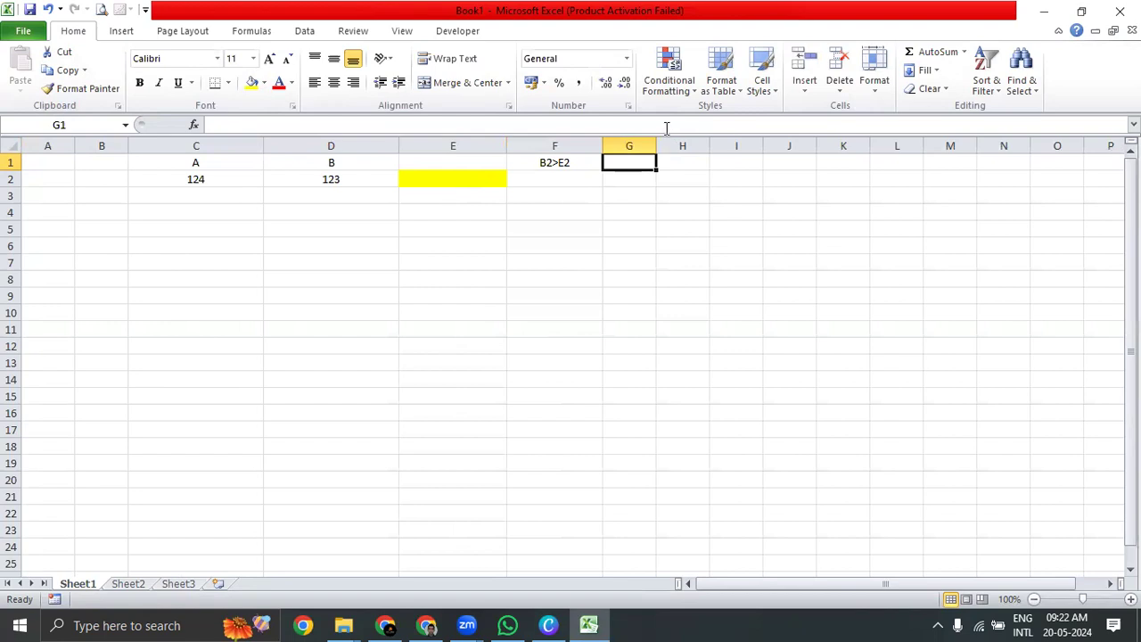
left_click_drag(656, 146, 701, 147)
left_click(438, 177)
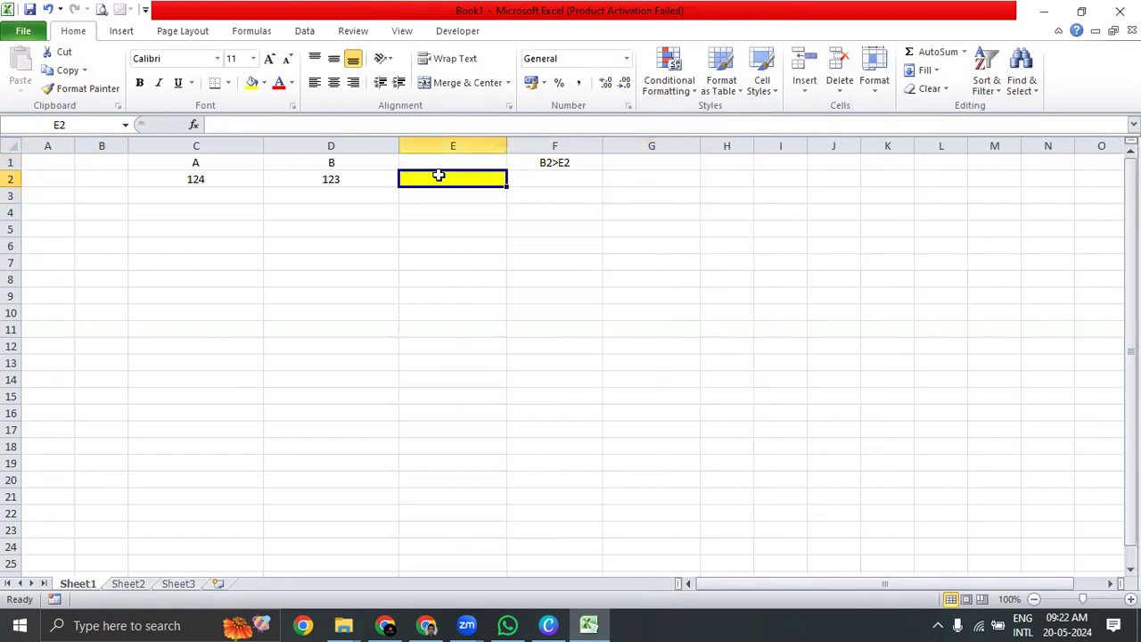
left_click(642, 162)
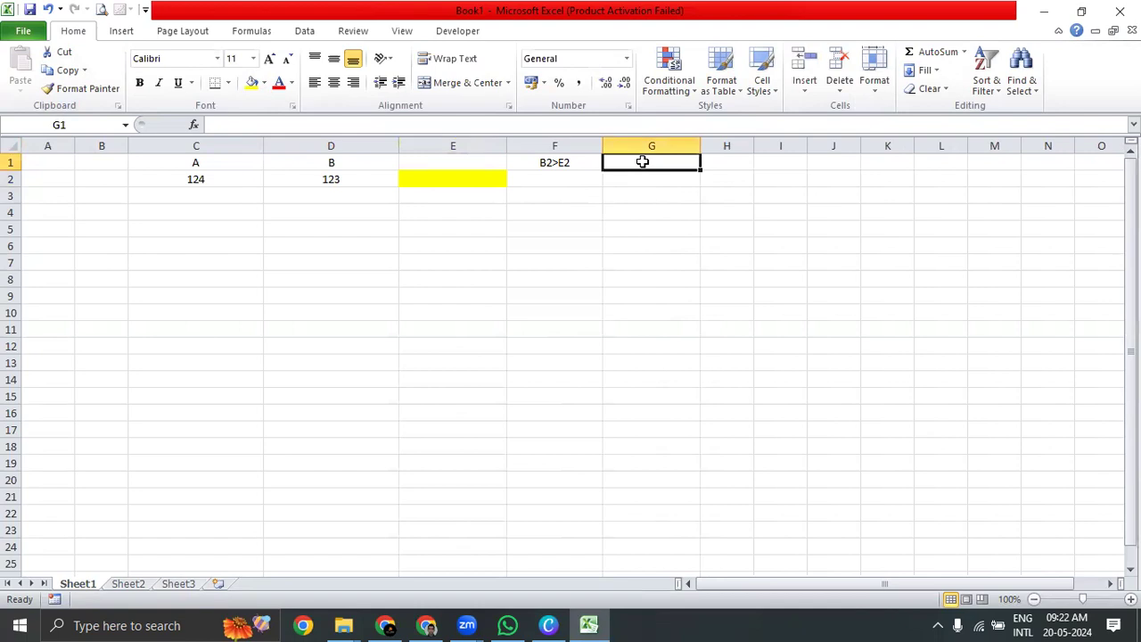
Enter the condition text C2>E2 in cell G1.
type("C2")
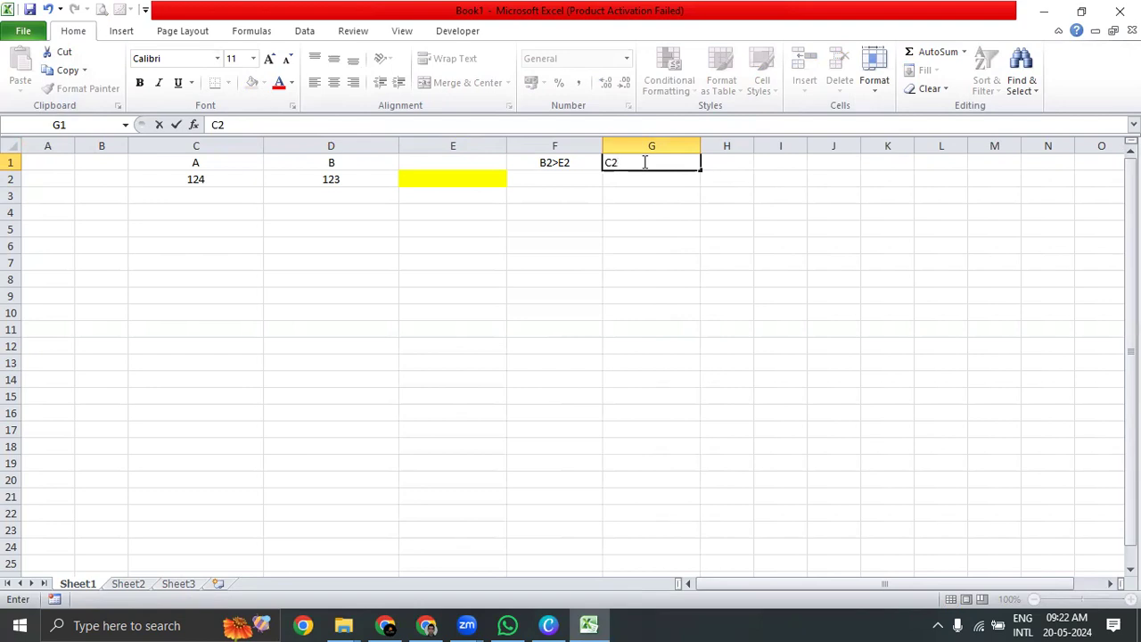
type(">e")
key("BackSpace")
type("e")
key("BackSpace")
type("e")
key("BackSpace")
type("E2")
key("Return")
Change the condition text in cell F1 to D2>E2.
left_click(581, 163)
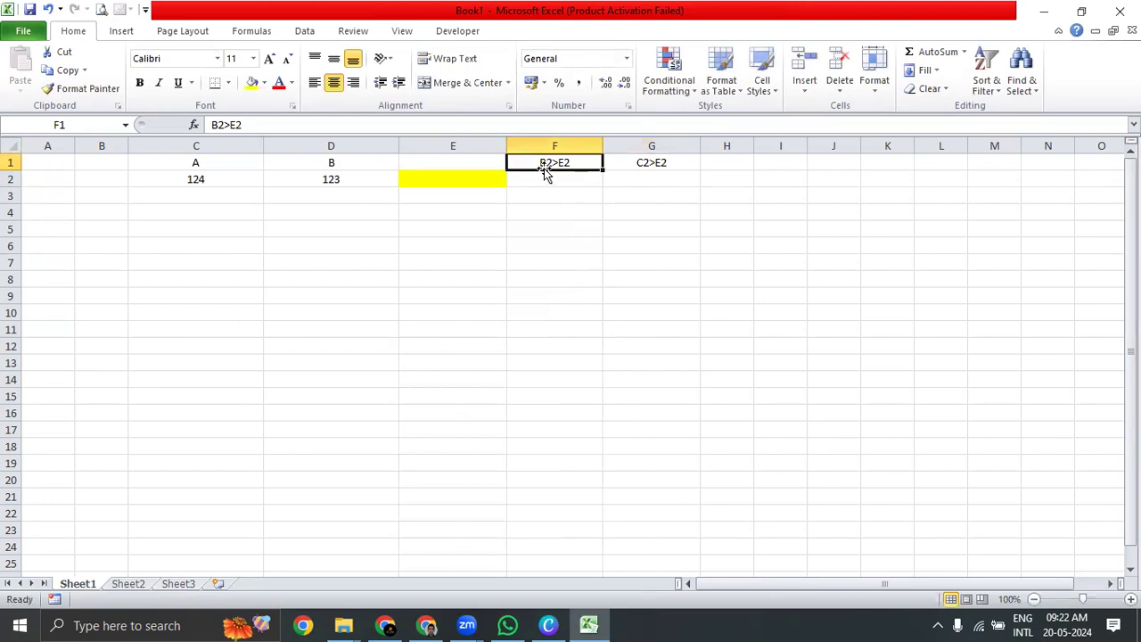
double_click(543, 162)
key("BackSpace")
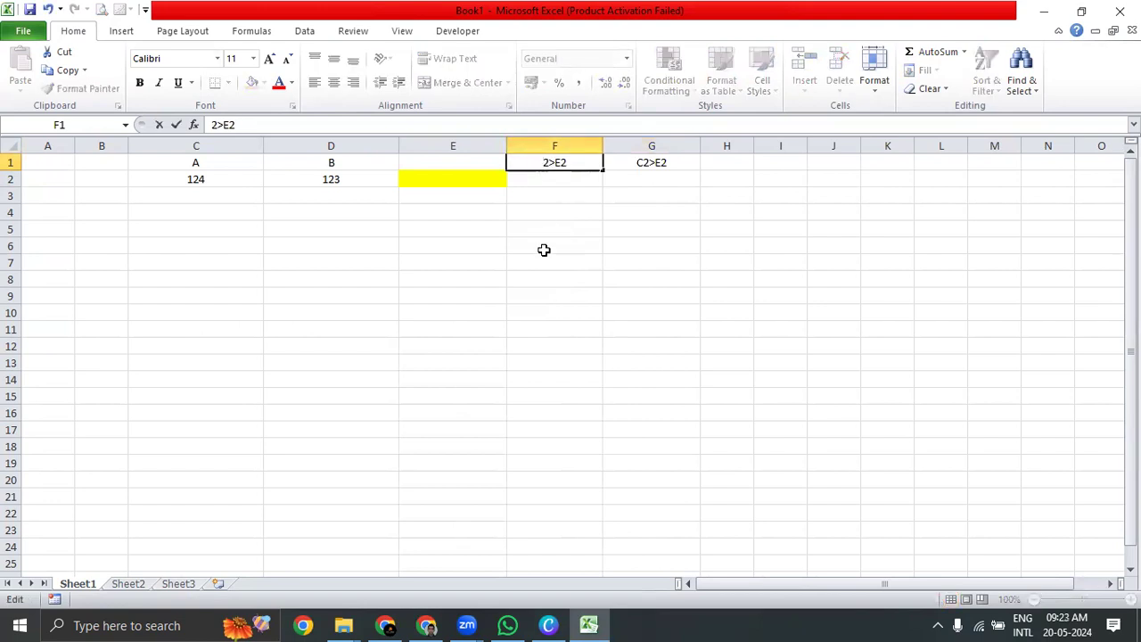
type("D")
key("Return")
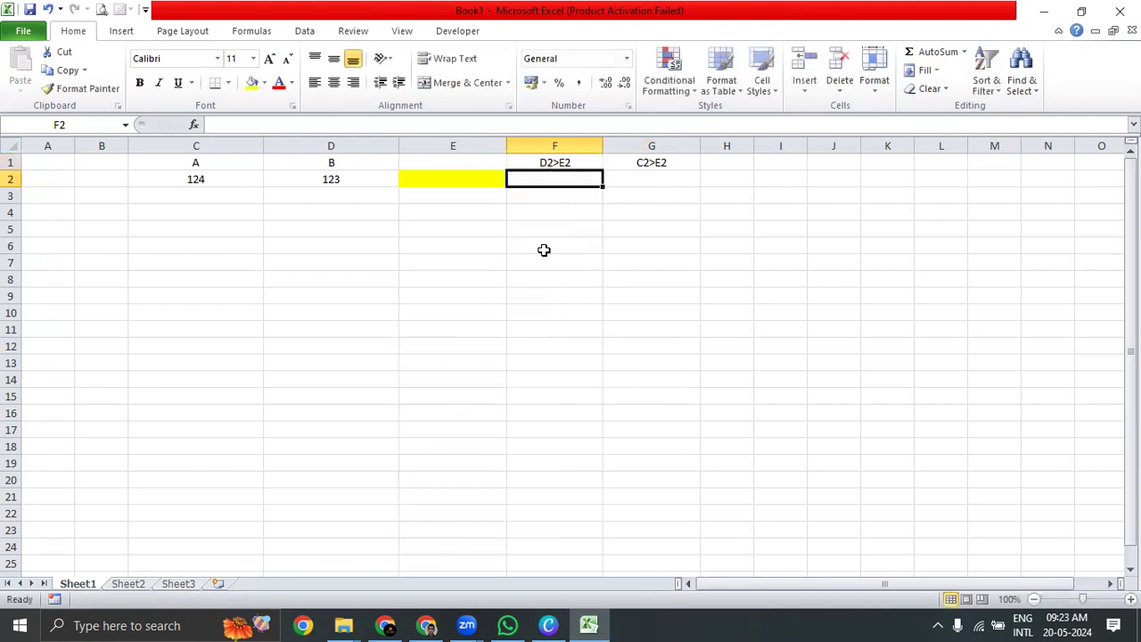
Enter the formula =D2>125 in cell E2 and check it against the value in D2.
left_click(466, 182)
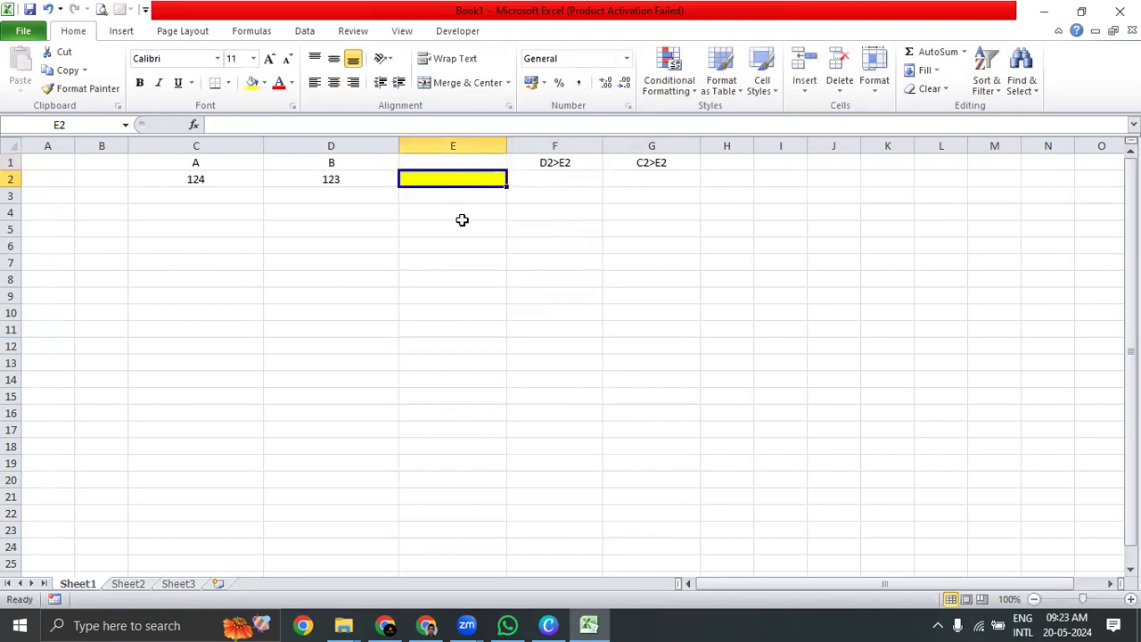
type("=")
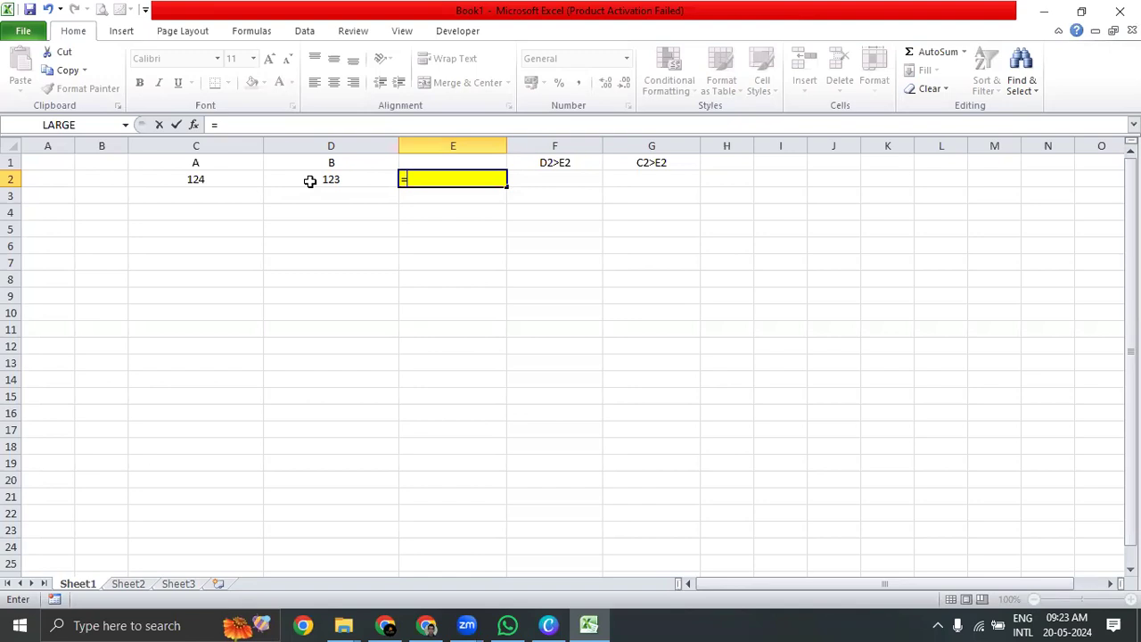
type("123")
key("BackSpace")
key("BackSpace")
key("BackSpace")
left_click(310, 181)
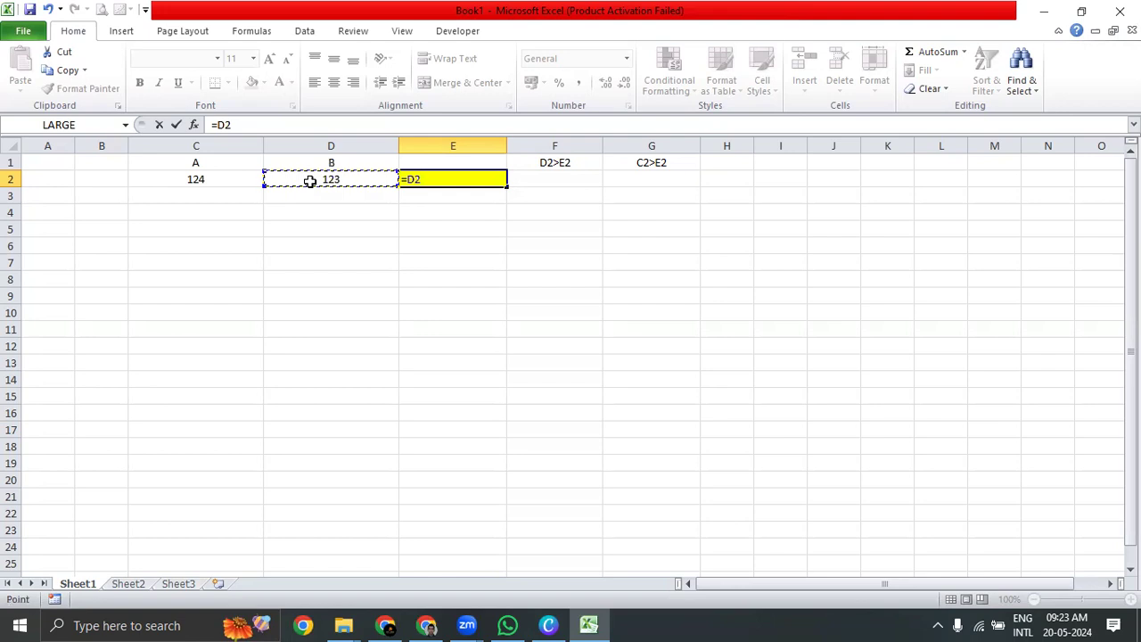
type(">")
type("125")
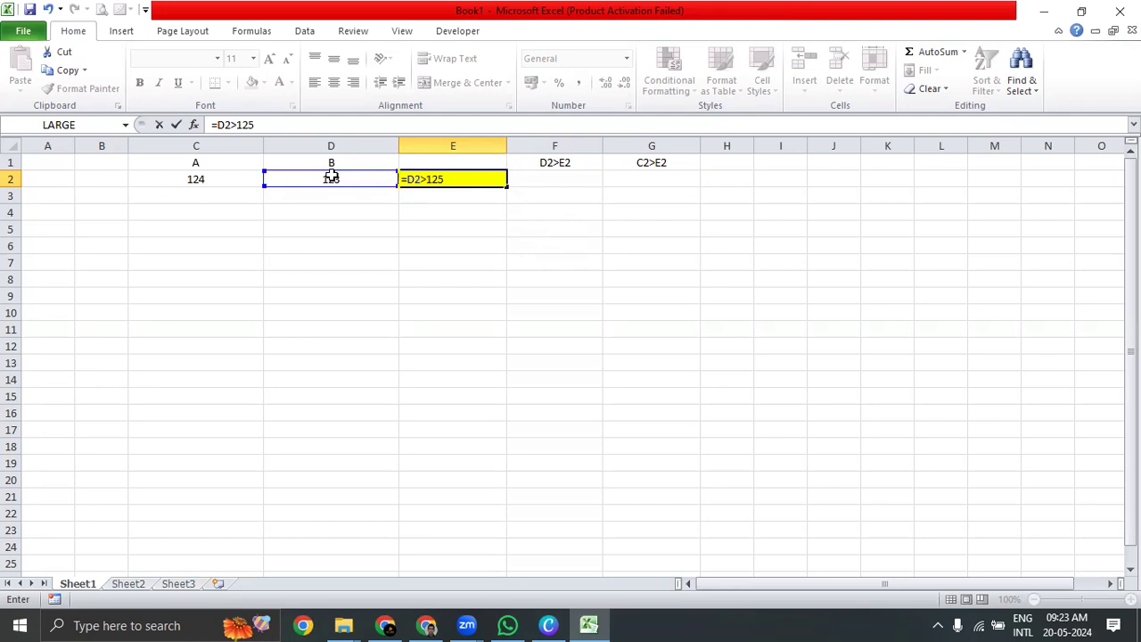
key("Return")
key("Up")
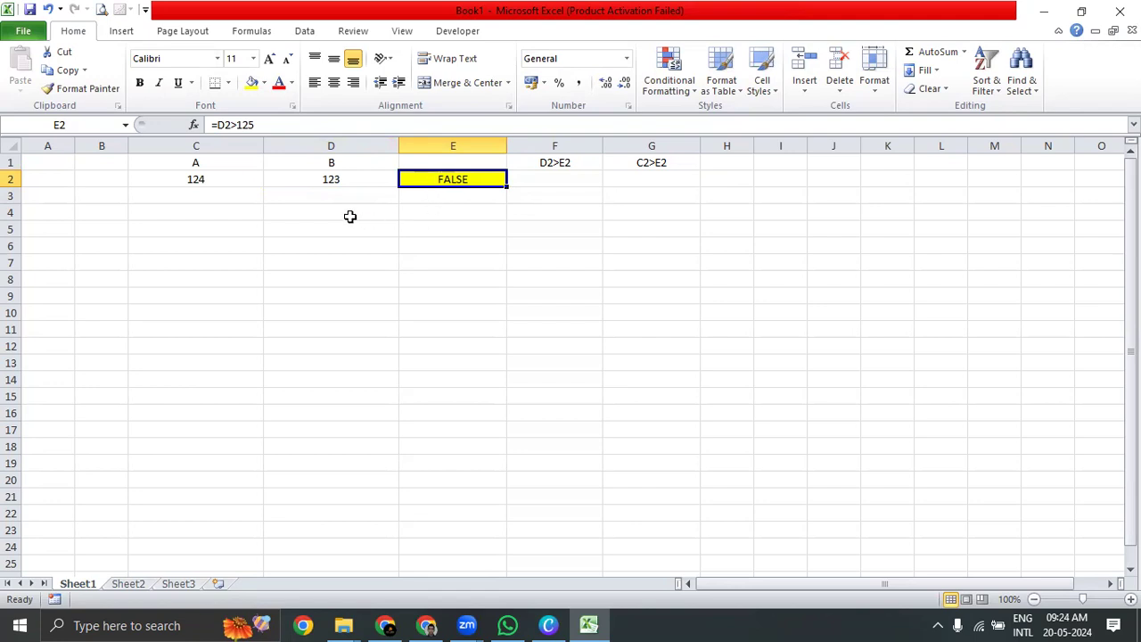
left_click(343, 178)
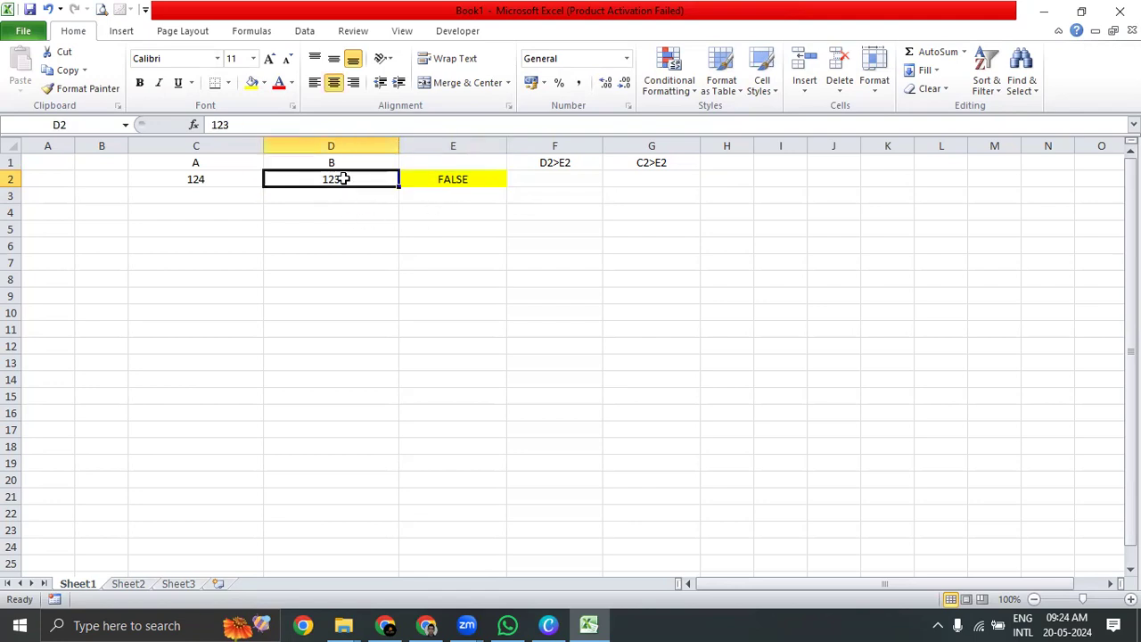
left_click(440, 181)
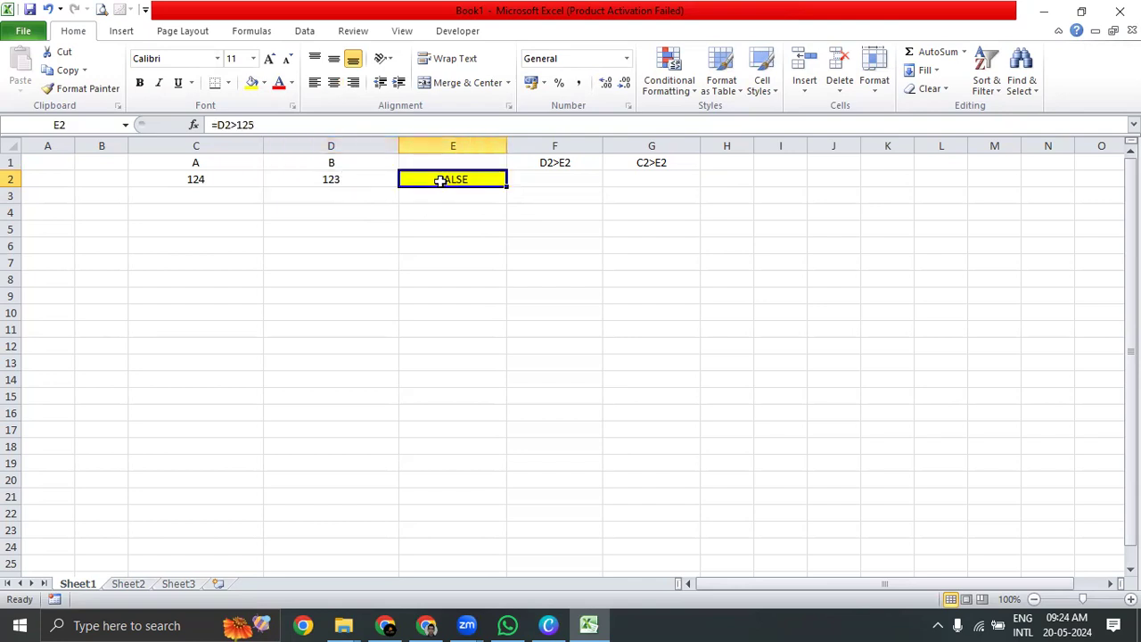
left_click(259, 124)
left_click_drag(259, 124, 238, 125)
key("ctrl+Return")
Move the condition text D2>E2 from F1 to E1 and C2>E2 from G1 to F1.
left_click(580, 166)
left_click_drag(580, 172, 466, 167)
left_click(666, 172)
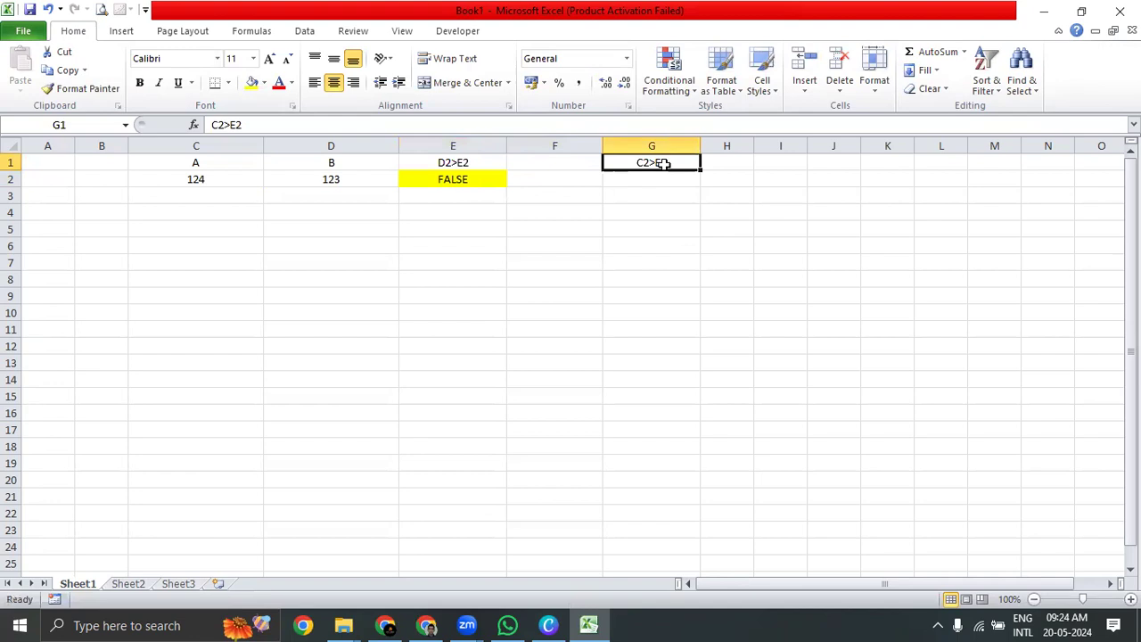
left_click_drag(667, 173, 563, 185)
Enter the formula =C2>125 in cell F2.
left_click(564, 184)
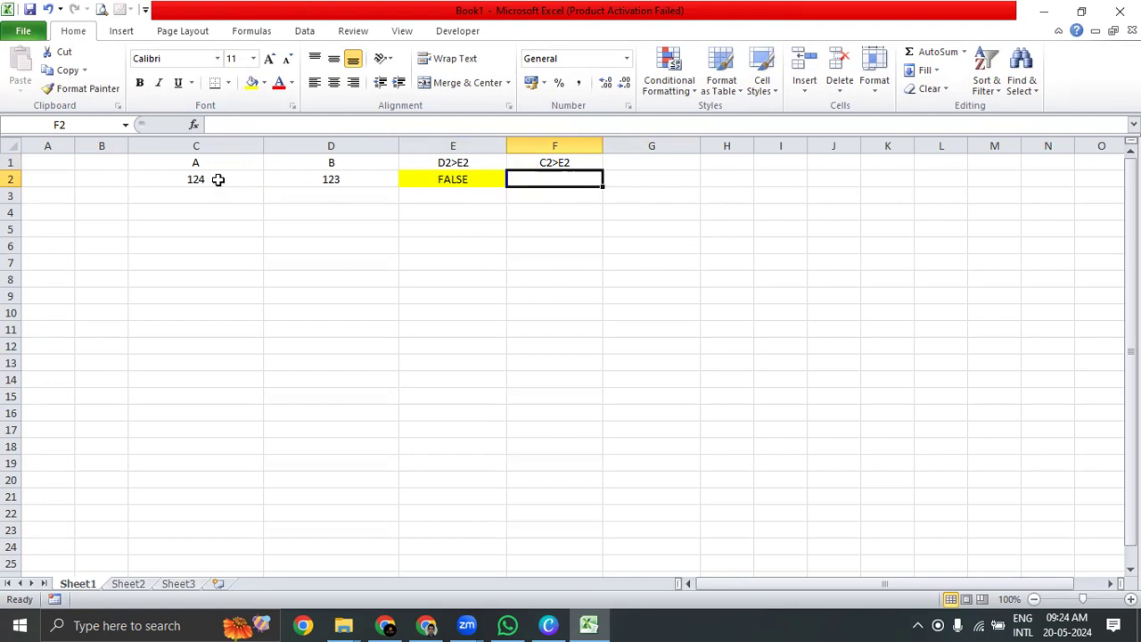
type("=")
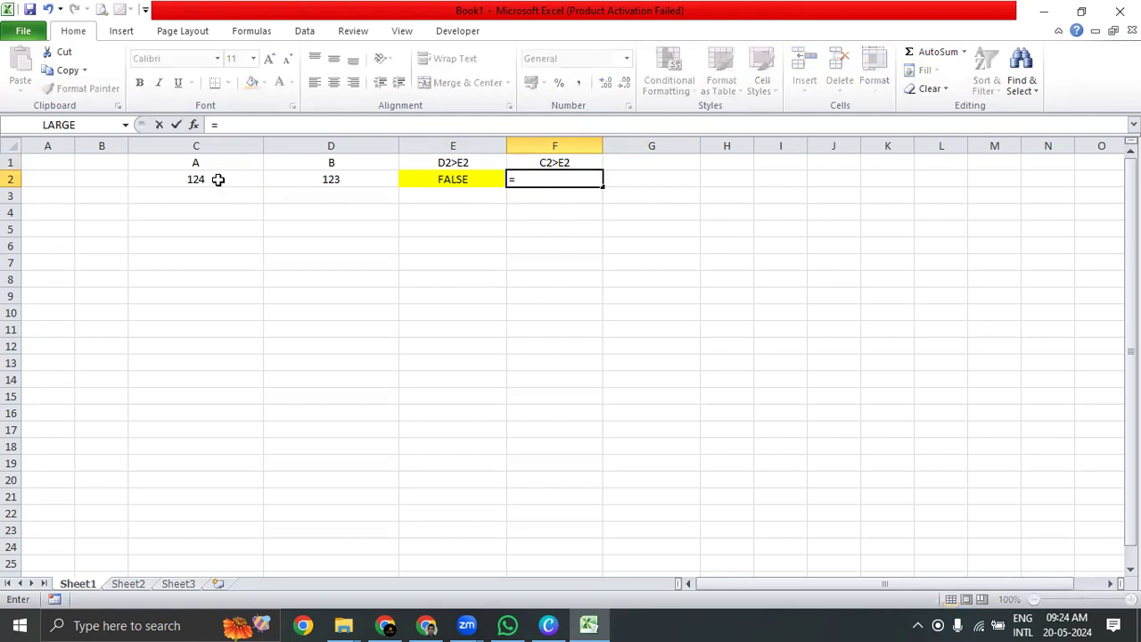
left_click(229, 176)
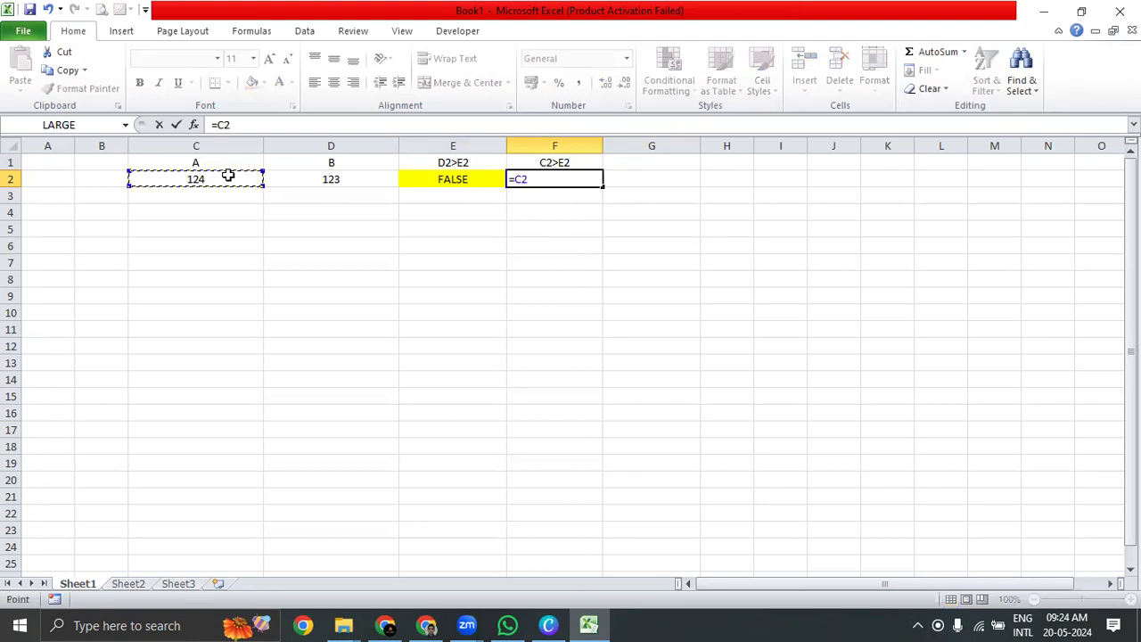
type(">125")
key("Return")
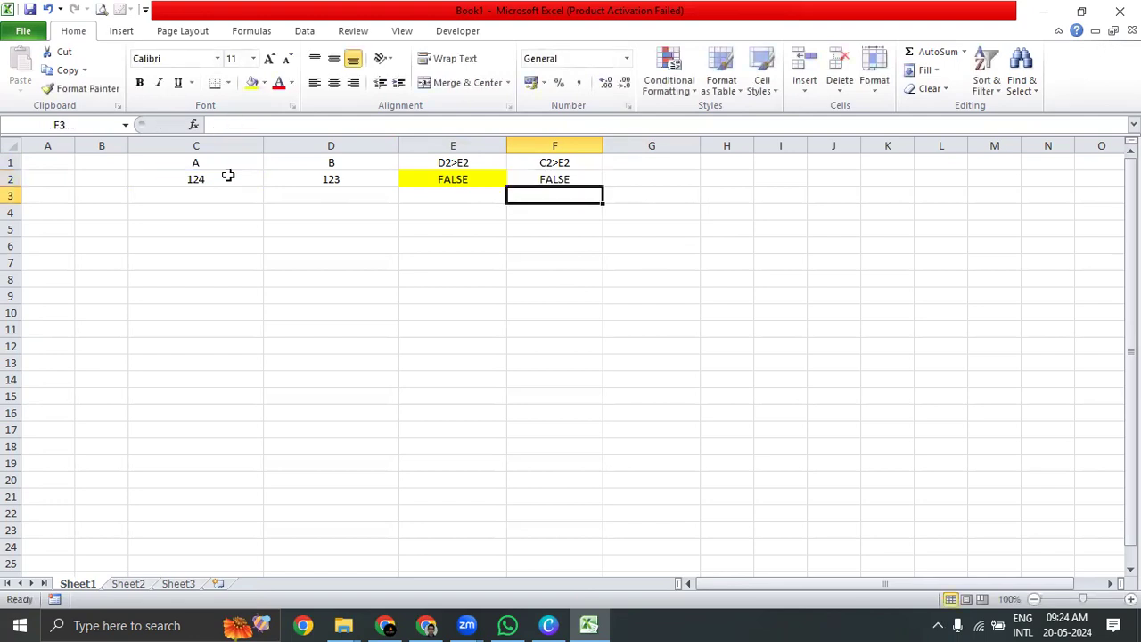
Copy the yellow formatting of cell E2 to cell F2 with Format Painter.
key("Up")
key("Left")
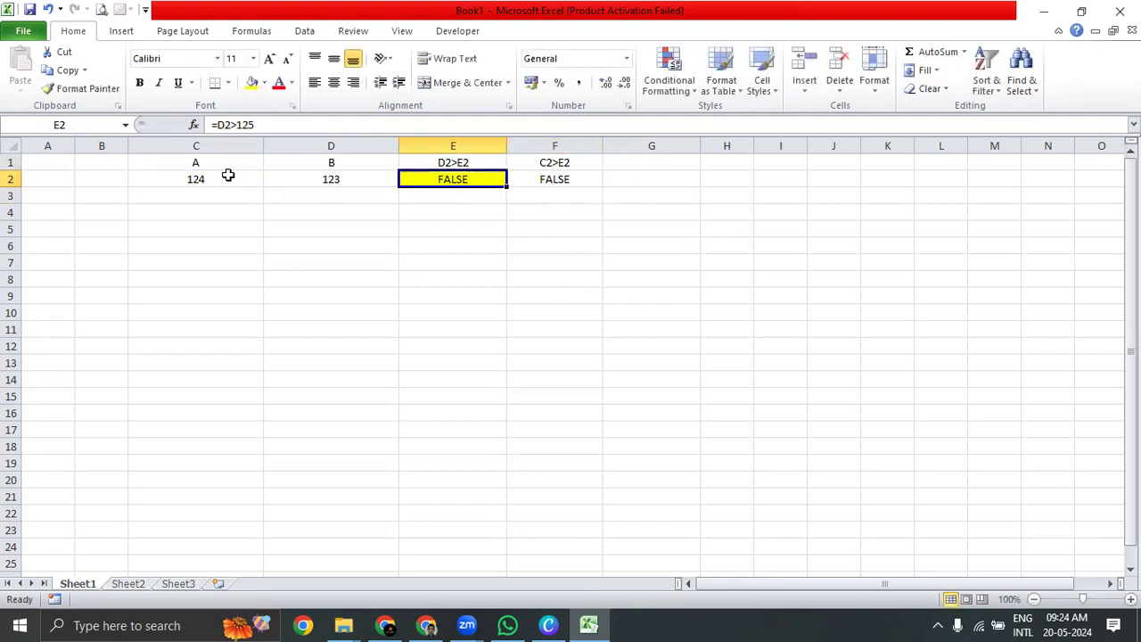
key("alt+h")
key("f")
key("p")
key("Right")
key("Return")
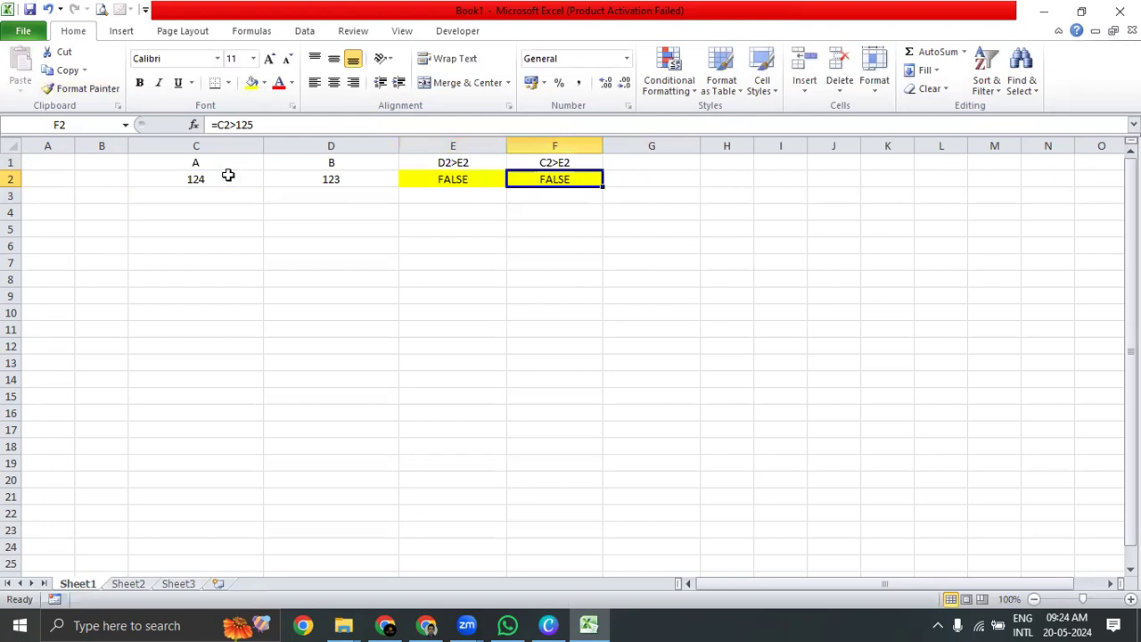
Widen column G and select cell G2.
left_click(610, 205)
left_click_drag(446, 183, 528, 187)
left_click(517, 215)
left_click(490, 188)
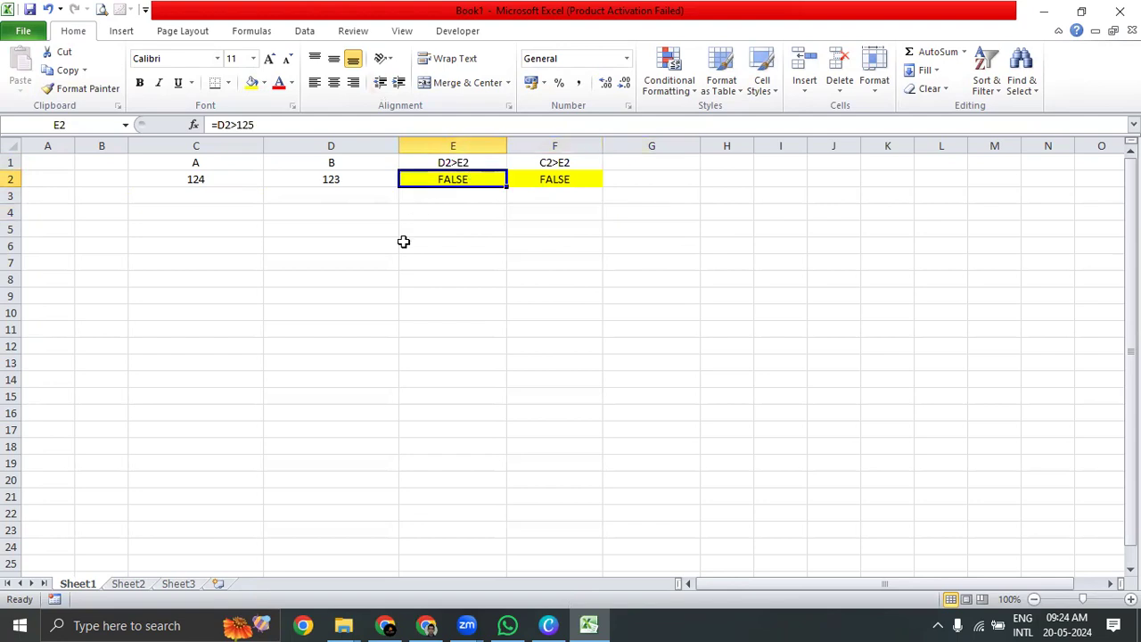
left_click_drag(704, 145, 744, 147)
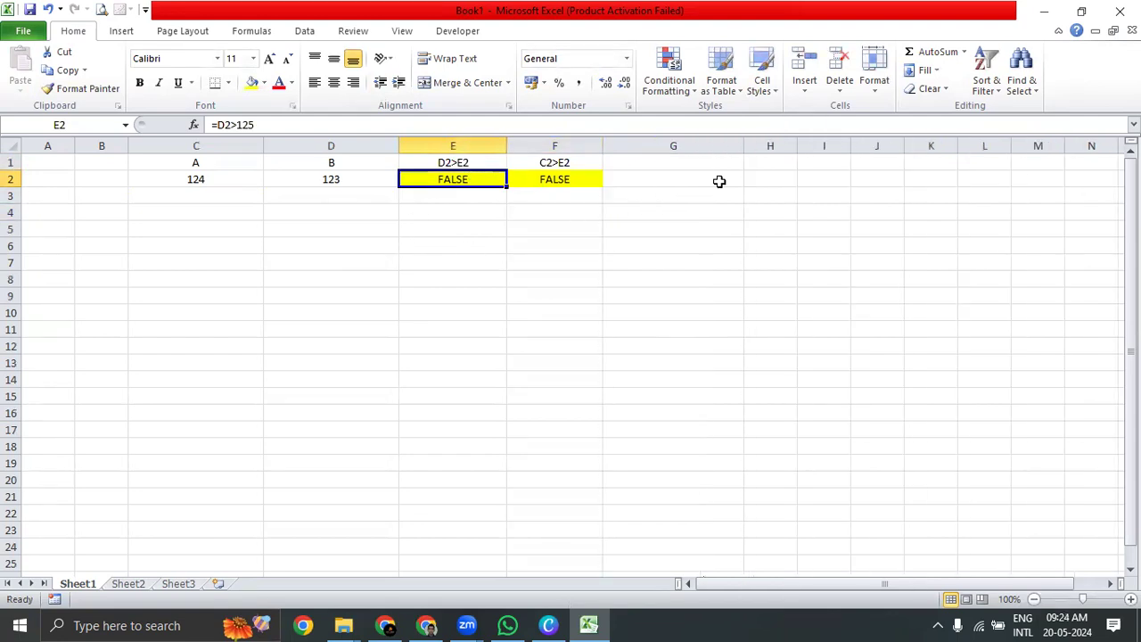
left_click(721, 181)
Change the comparison formula in cell E2 to =D2>121.
left_click_drag(436, 181, 554, 176)
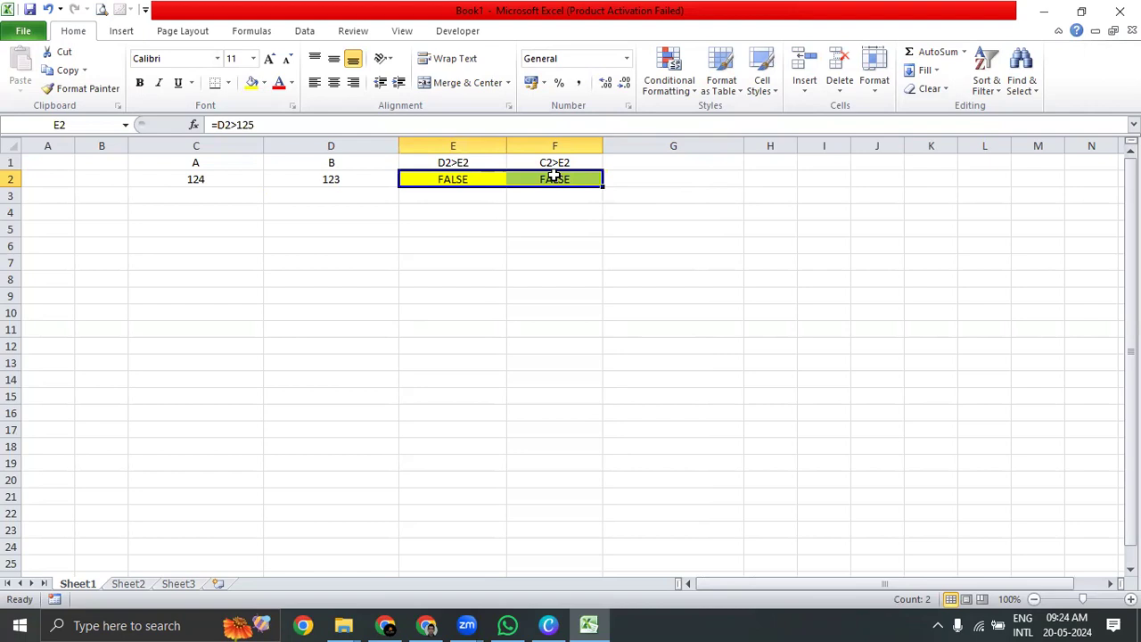
left_click(496, 264)
left_click_drag(458, 184, 591, 180)
left_click(453, 178)
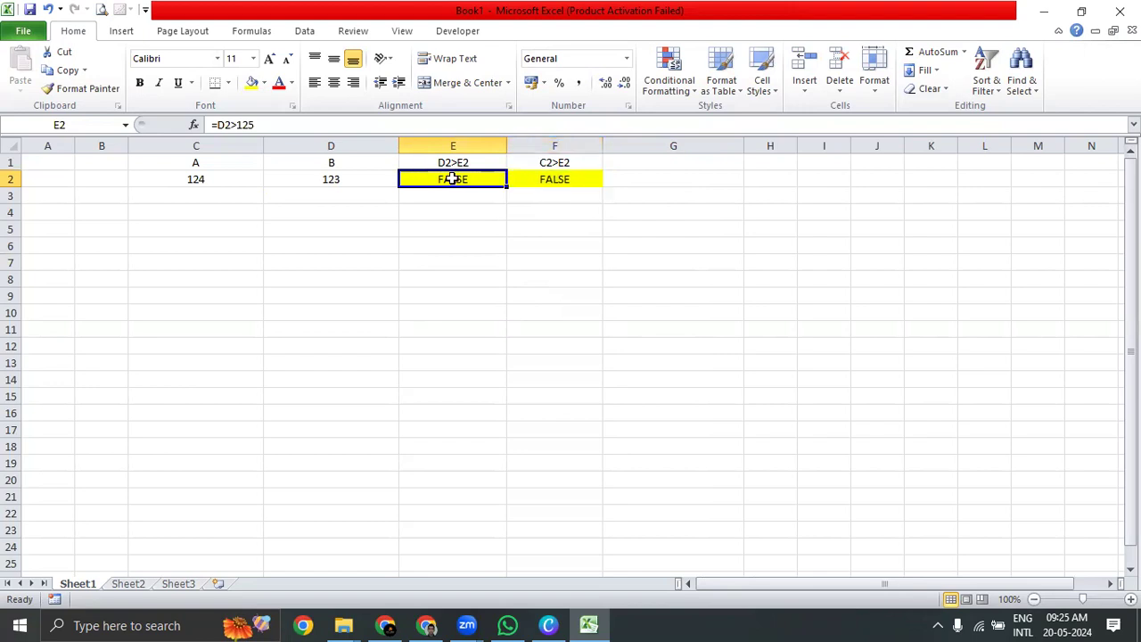
left_click(272, 125)
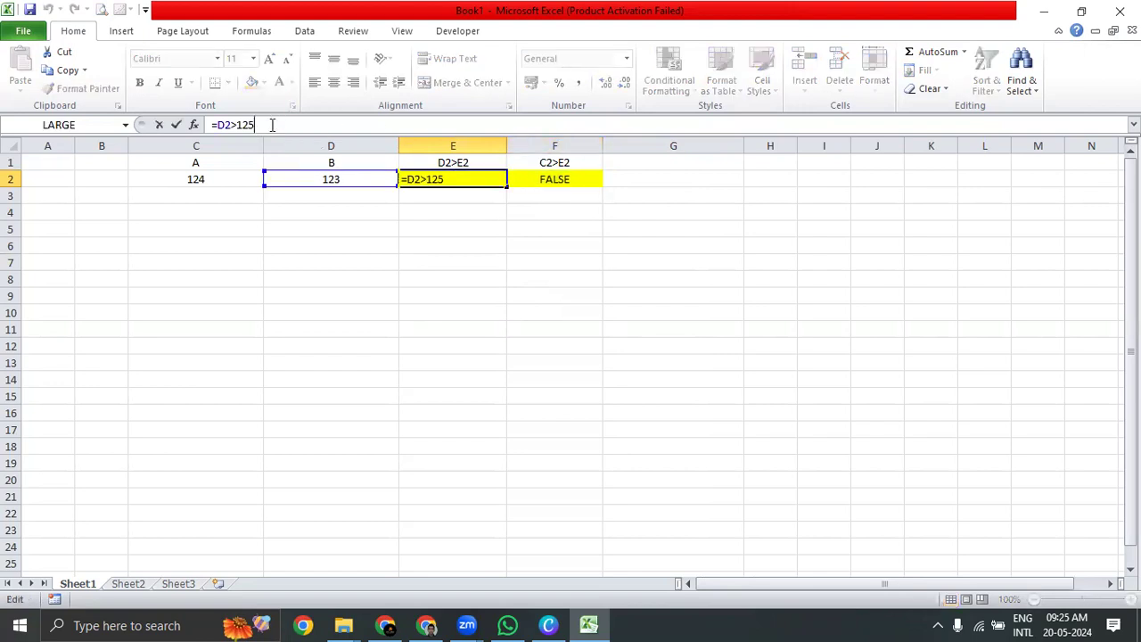
key("BackSpace")
type("1")
key("Return")
key("Up")
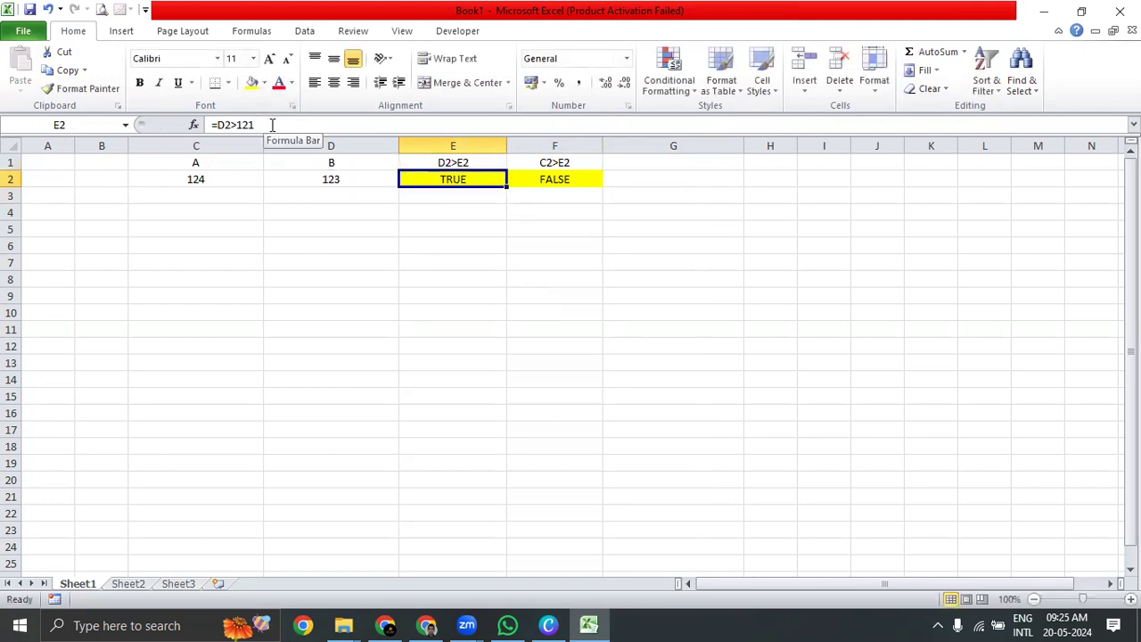
Change the comparison formula in cell F2 to =C2>121.
key("Right")
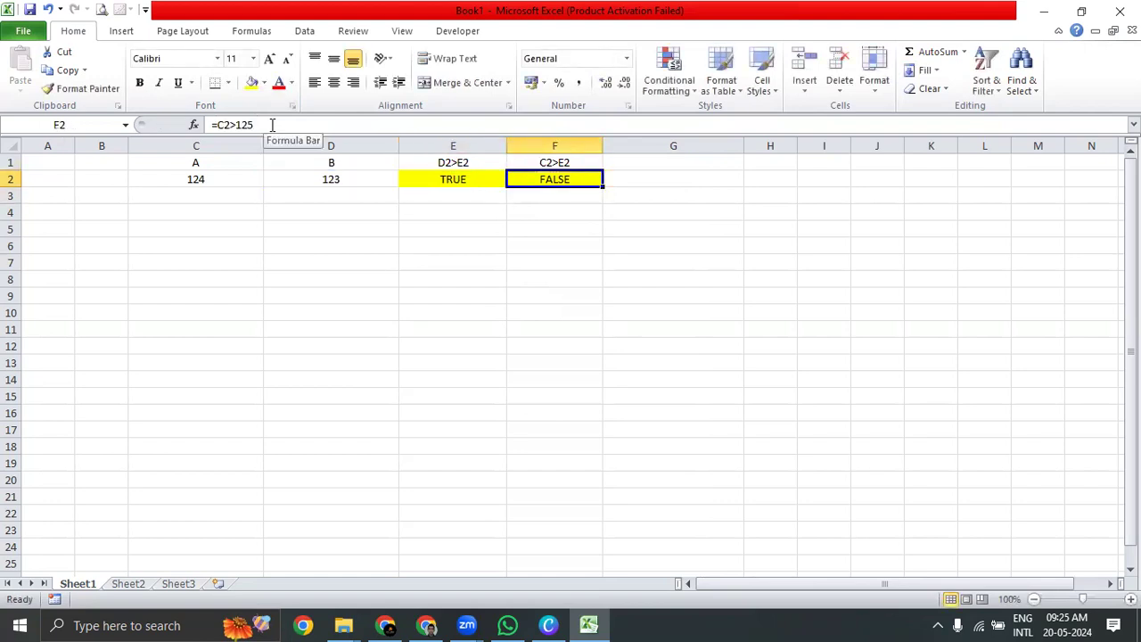
key("F2")
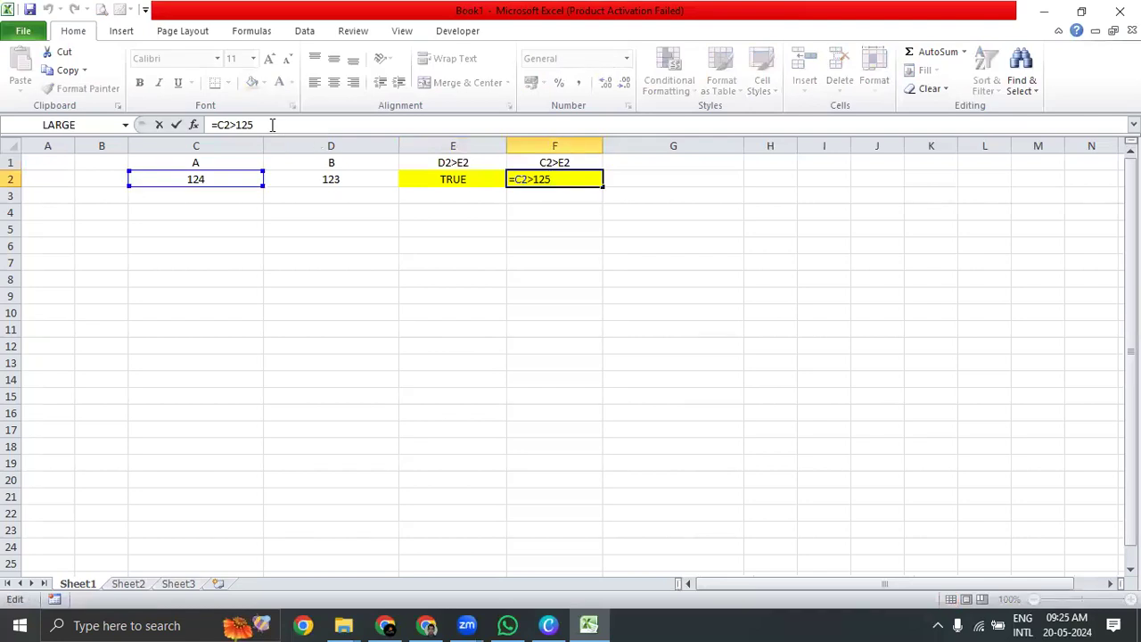
key("BackSpace")
type("1")
key("Return")
key("Up")
key("Left")
Enter the formula =AND(E2,F2) in cell G2 to combine both comparison results.
key("Right")
key("Right")
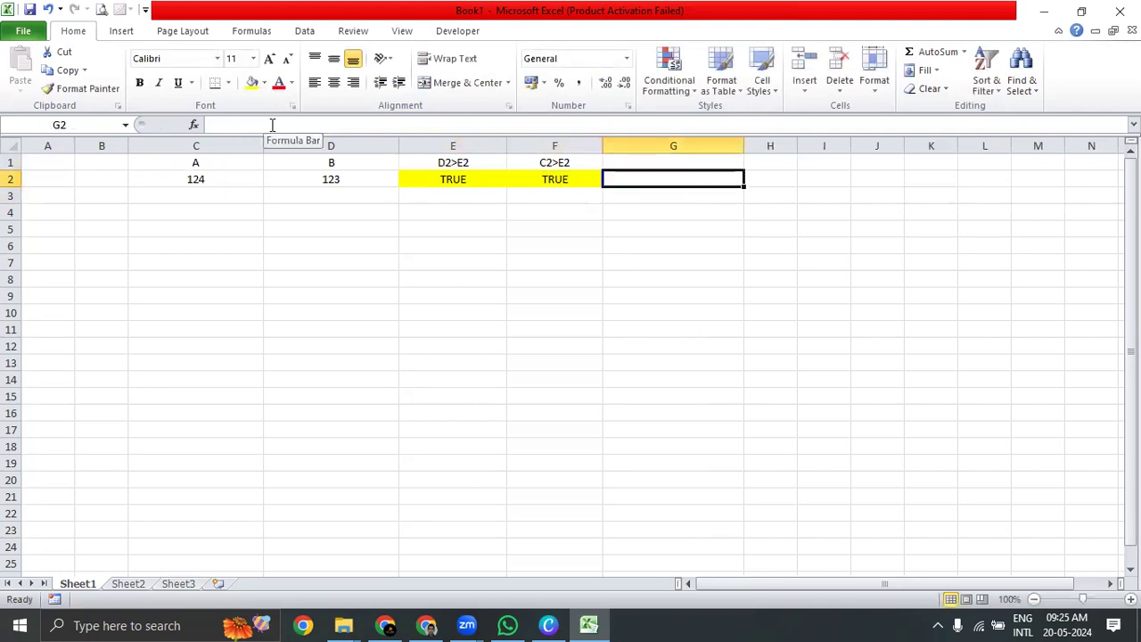
type("=AND(")
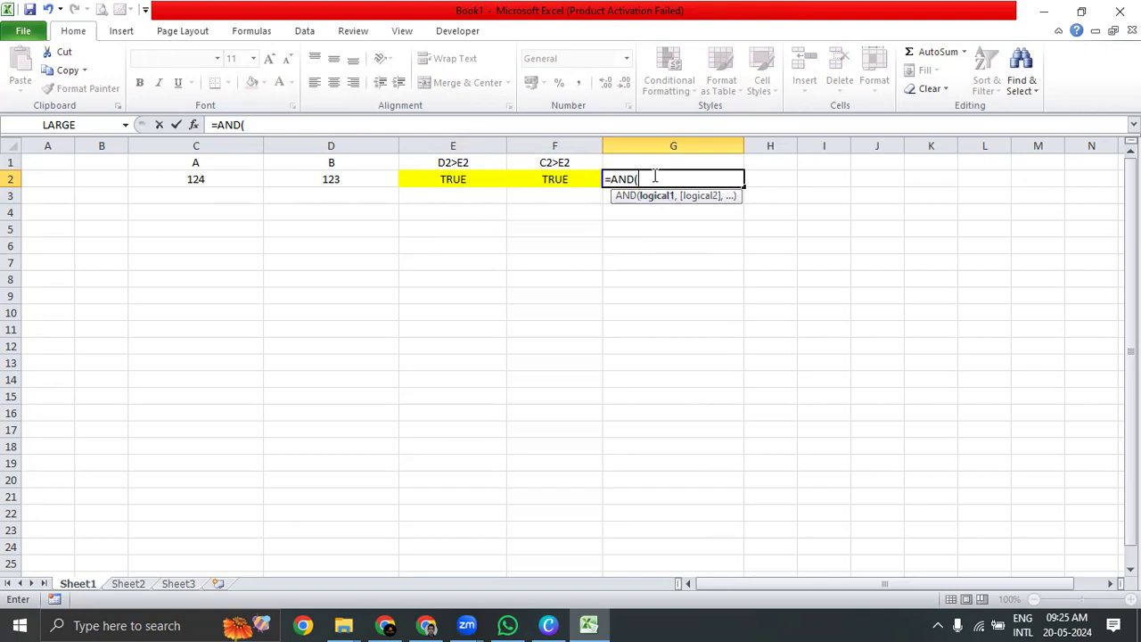
left_click(453, 179)
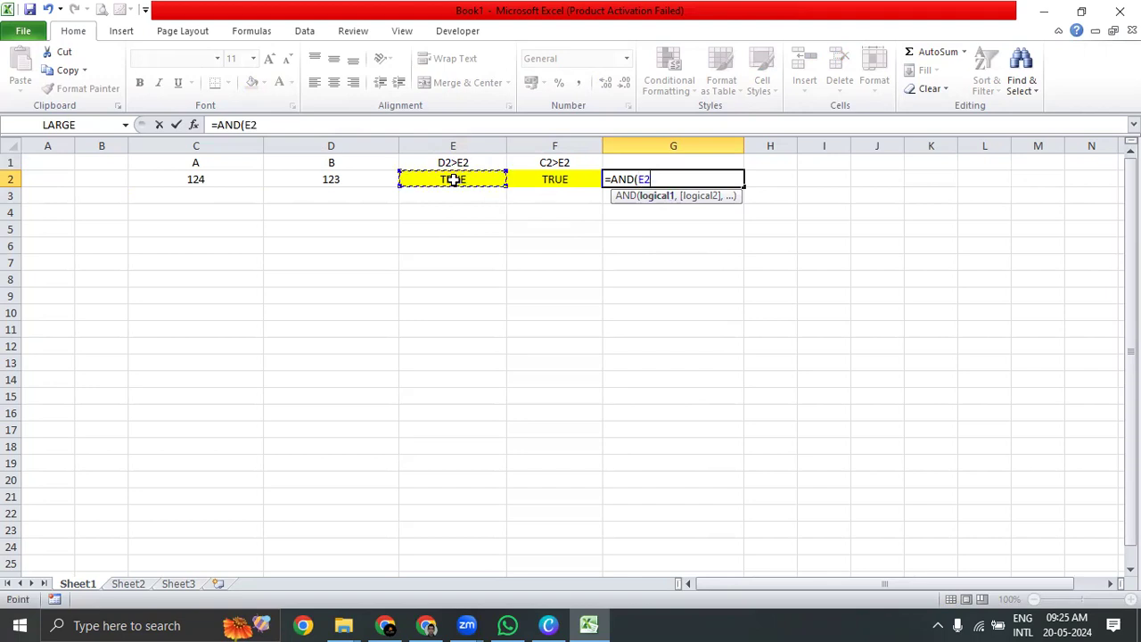
type(",")
left_click(551, 179)
type(")")
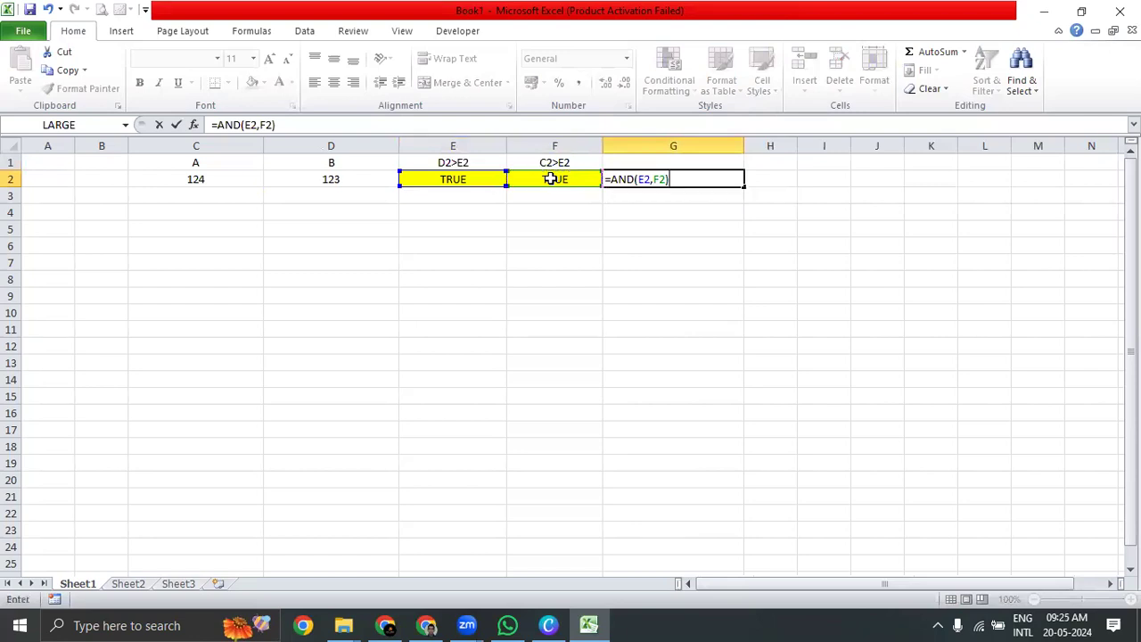
key("Return")
key("Up")
Change the comparison formula in cell F2 to =C2>125 and check the AND result in G2.
left_click(552, 180)
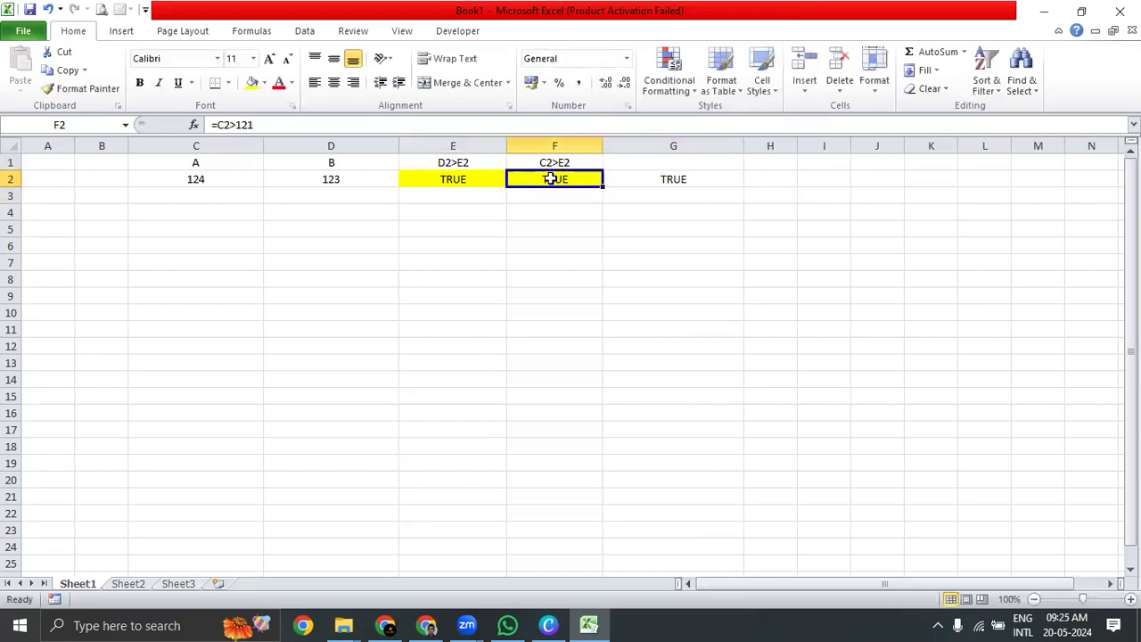
left_click(273, 125)
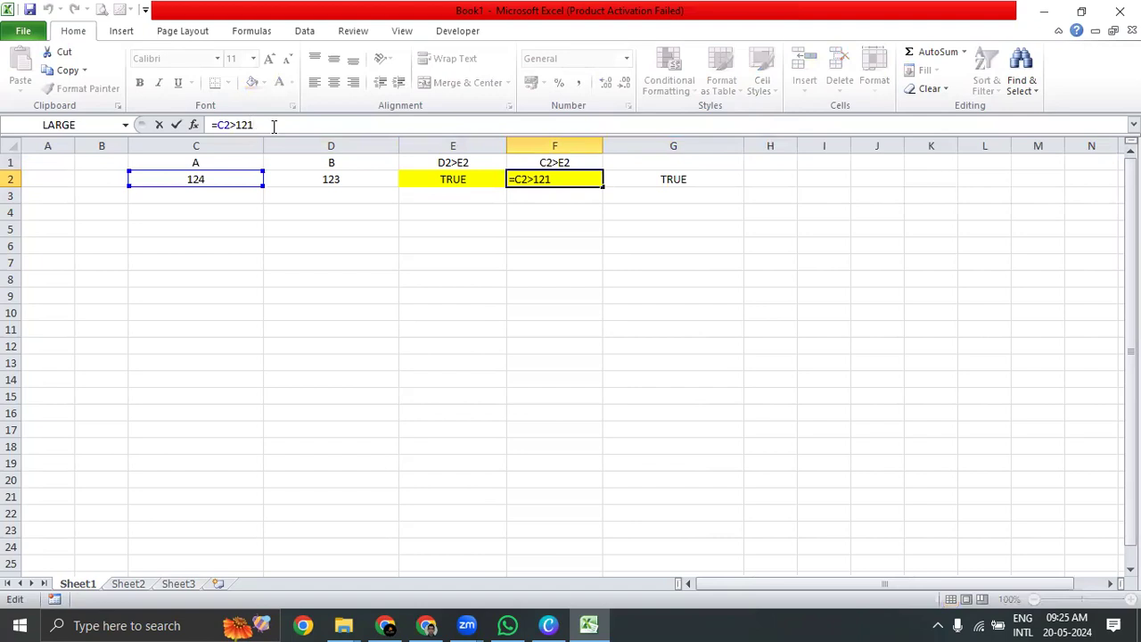
key("BackSpace")
type("5")
key("Return")
key("Up")
key("Right")
key("Left")
key("Left")
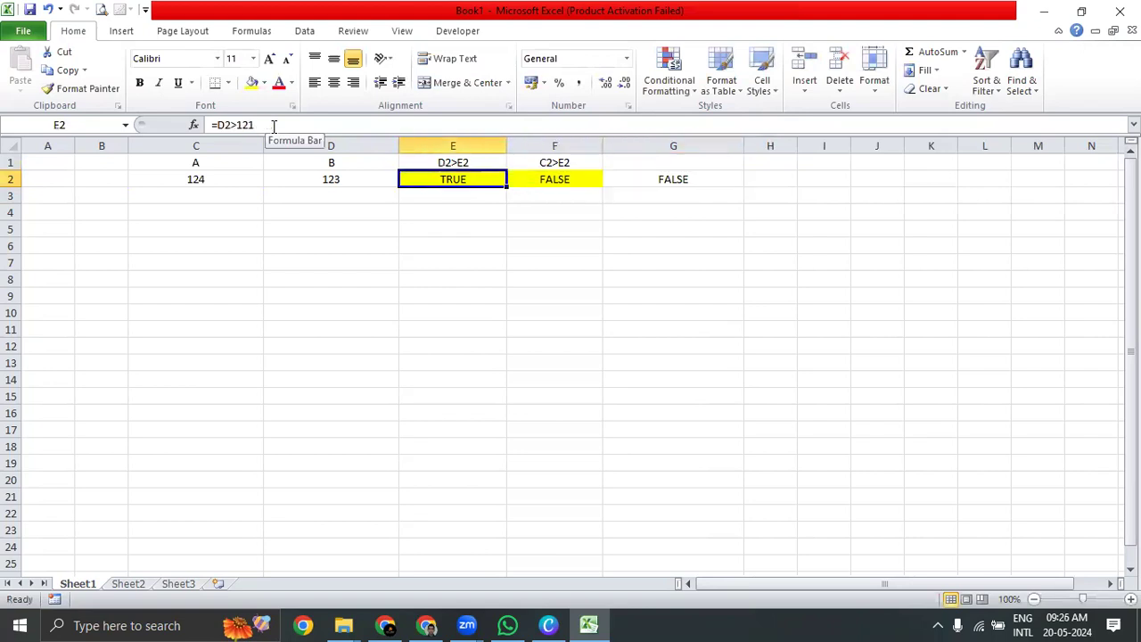
key("shift+Right")
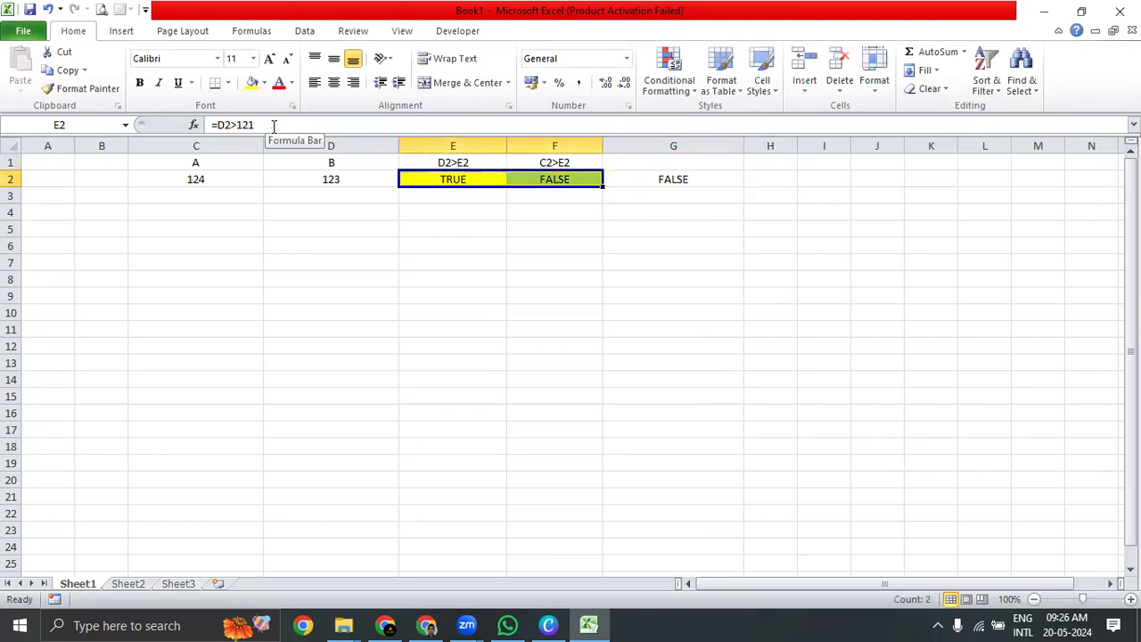
key("Right")
key("Right")
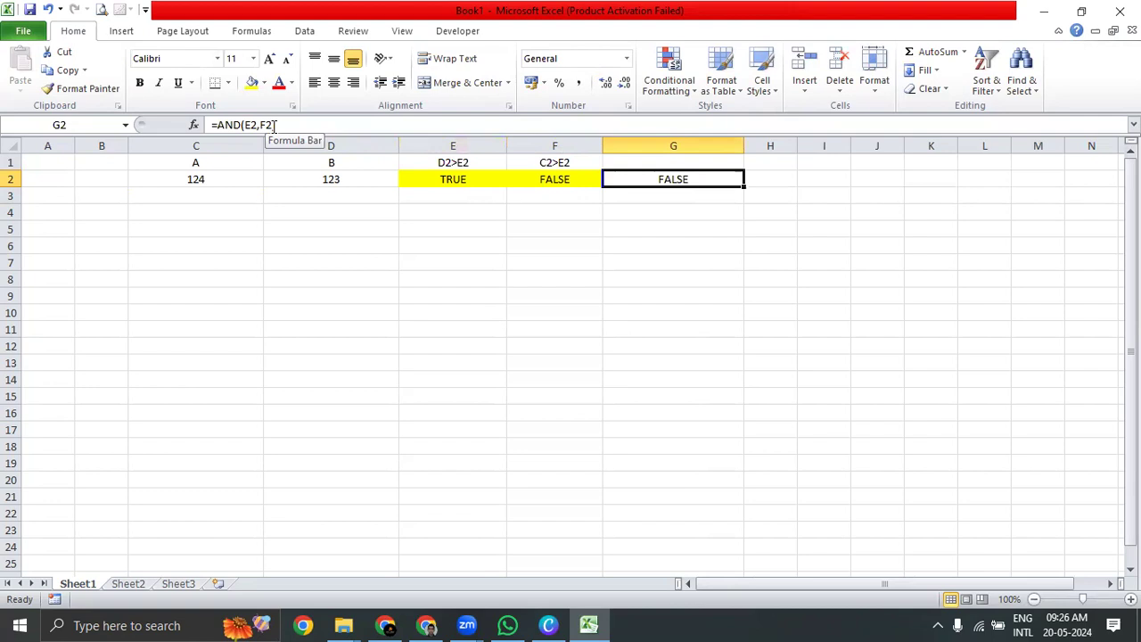
Copy the range C1:F2 with both values and comparison results, and paste the copy starting at cell C5.
key("Left")
key("Right")
left_click_drag(173, 161, 621, 192)
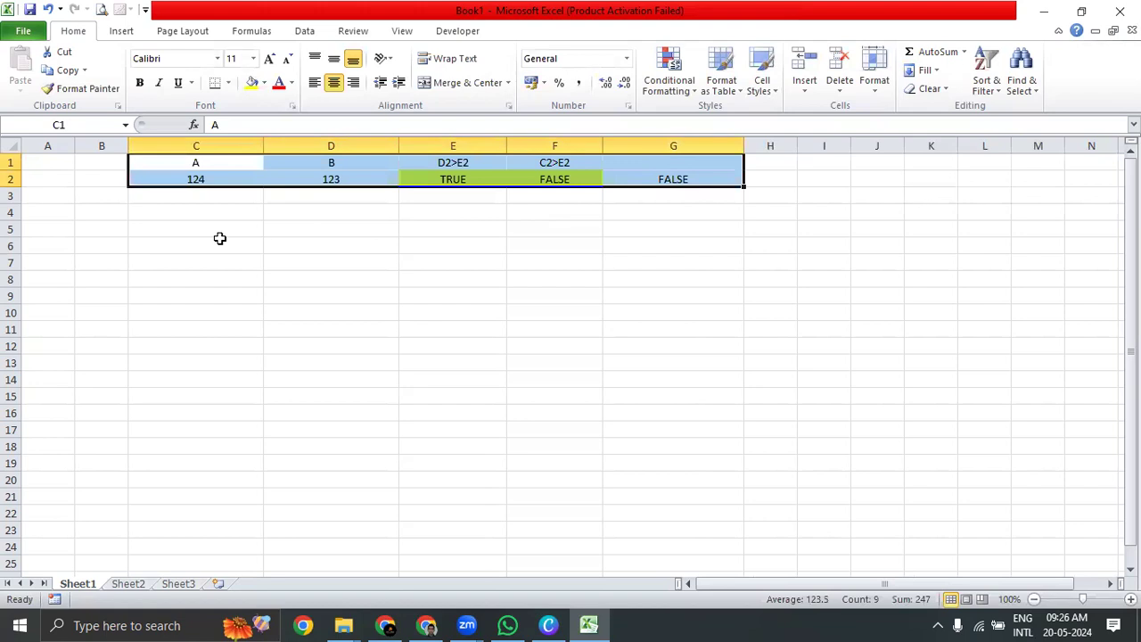
left_click_drag(220, 163, 529, 176)
key("ctrl+c")
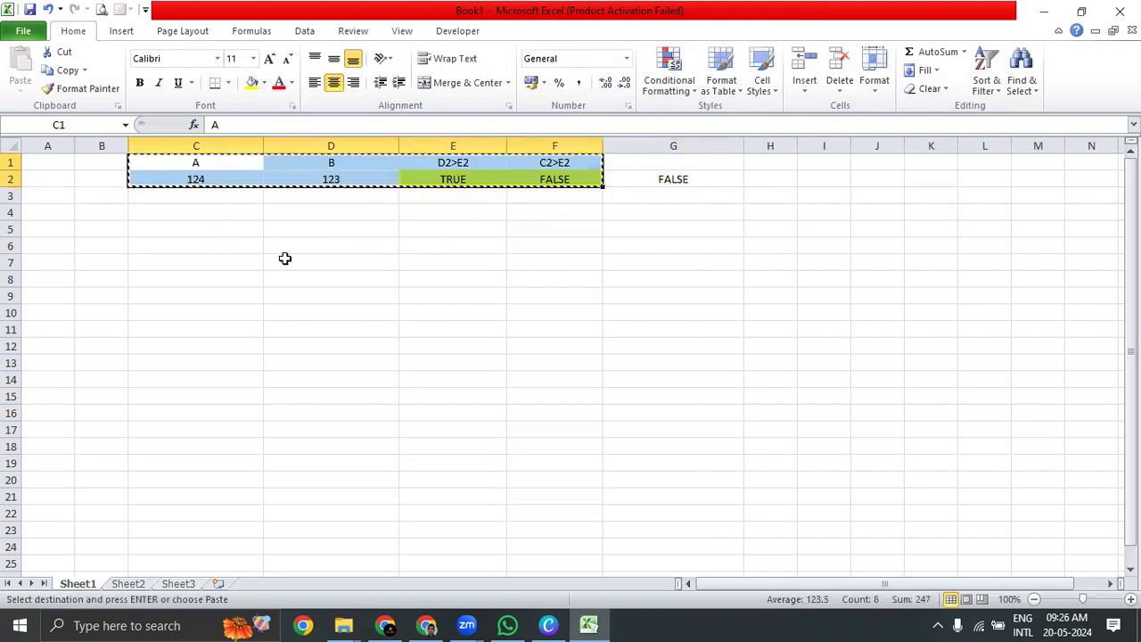
left_click(211, 230)
key("Escape")
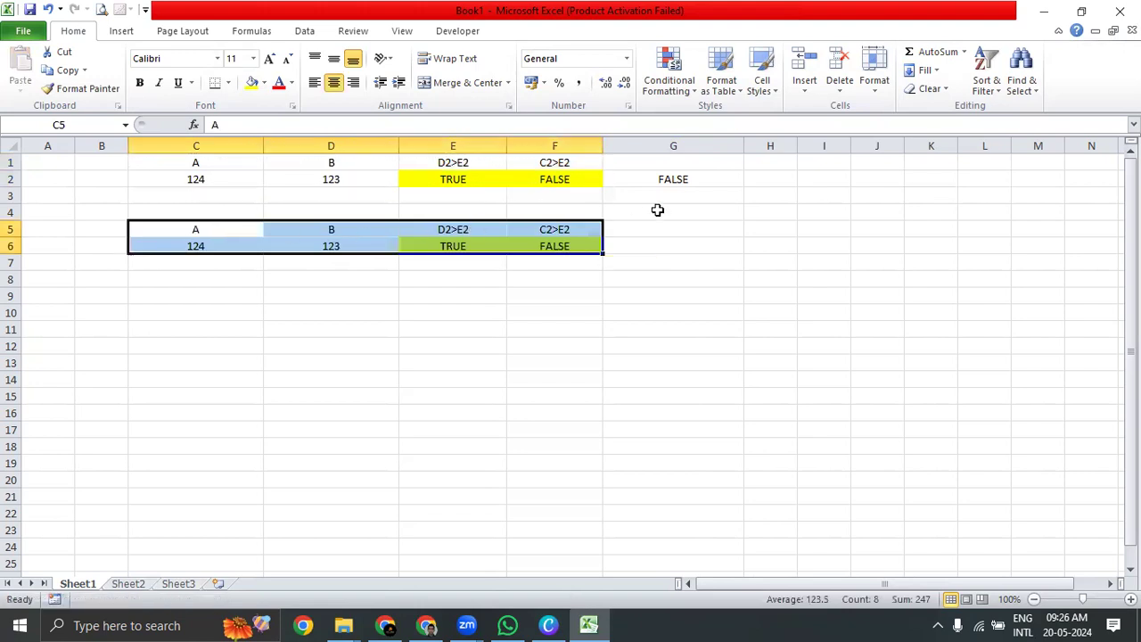
Enter the formula =OR(E6,F6) in cell G6 to combine the two comparison results of the copied table.
left_click(673, 226)
left_click(675, 250)
type("=OR")
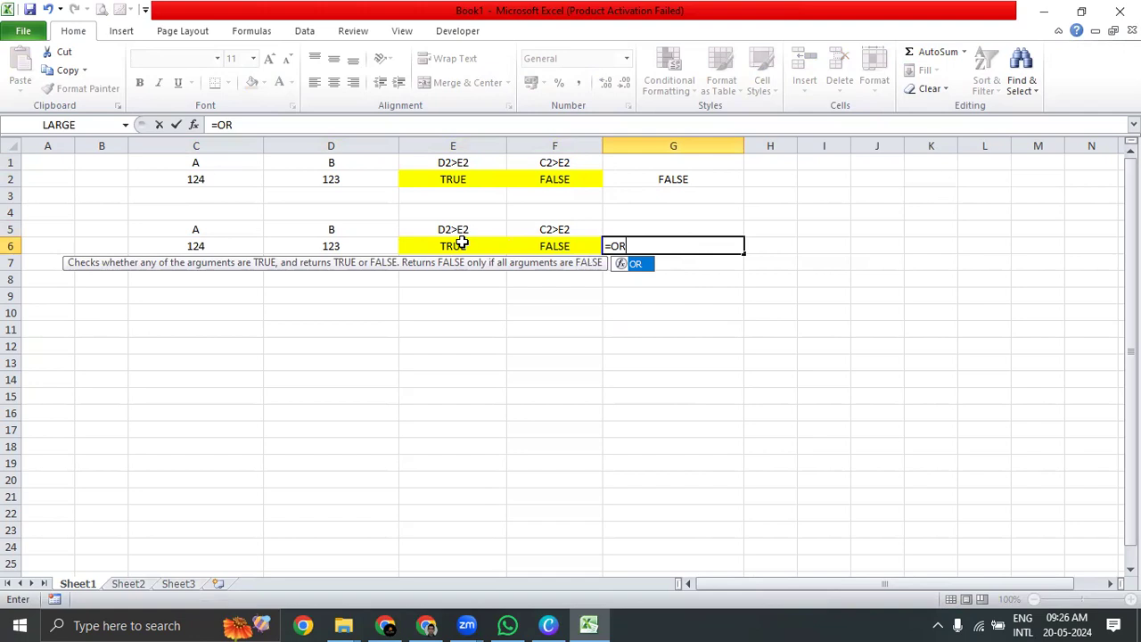
type("(")
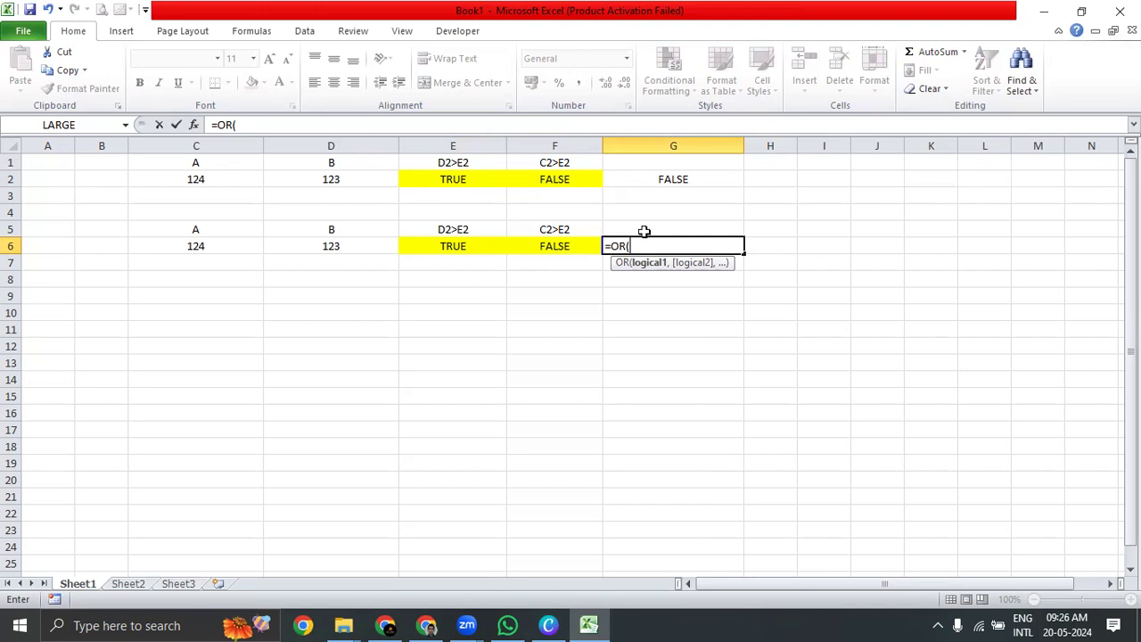
left_click(471, 246)
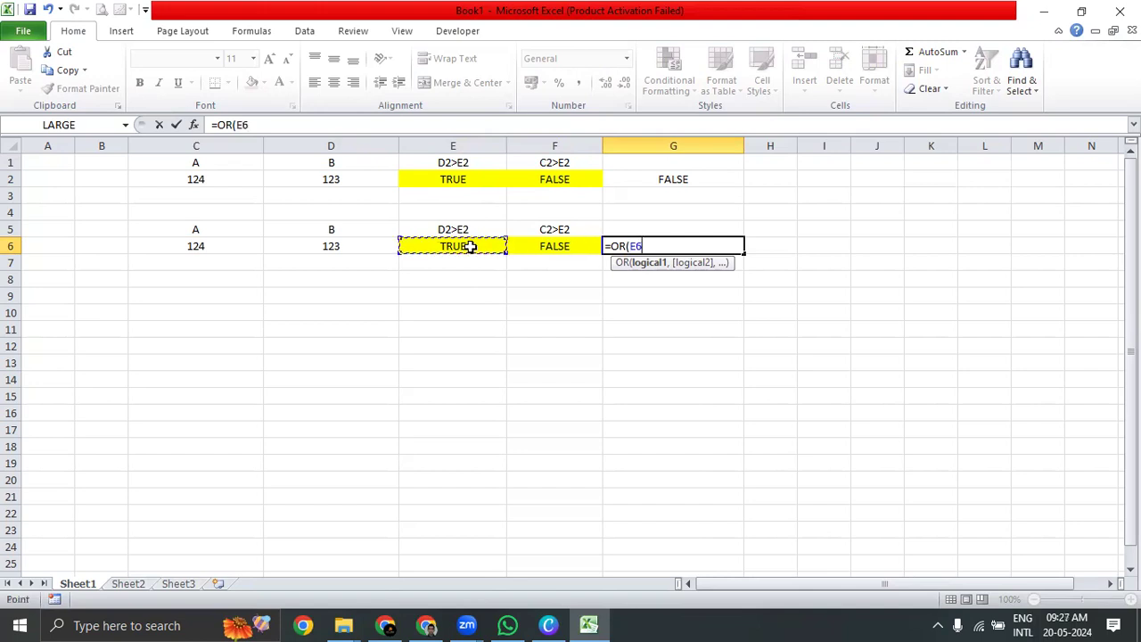
type(",")
left_click(576, 247)
type(")")
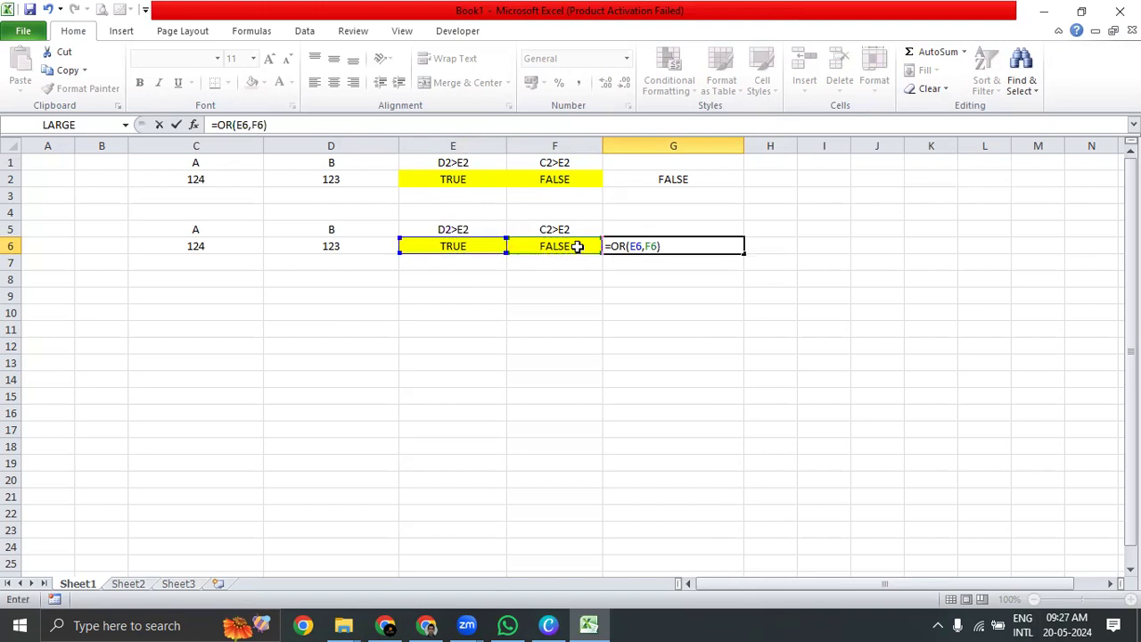
key("Return")
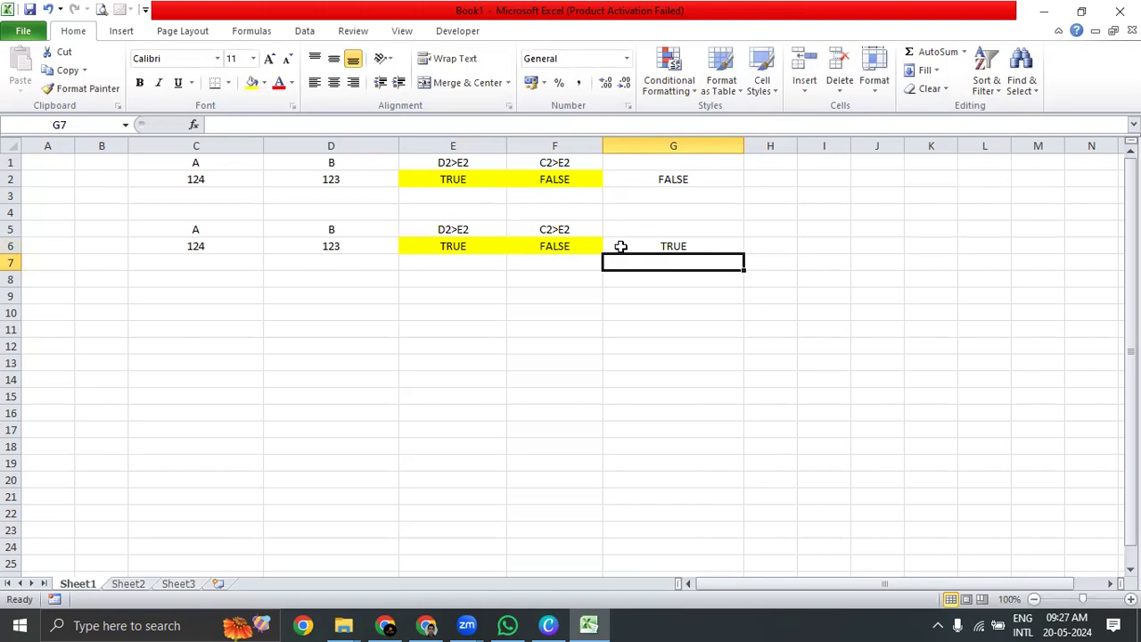
left_click(621, 246)
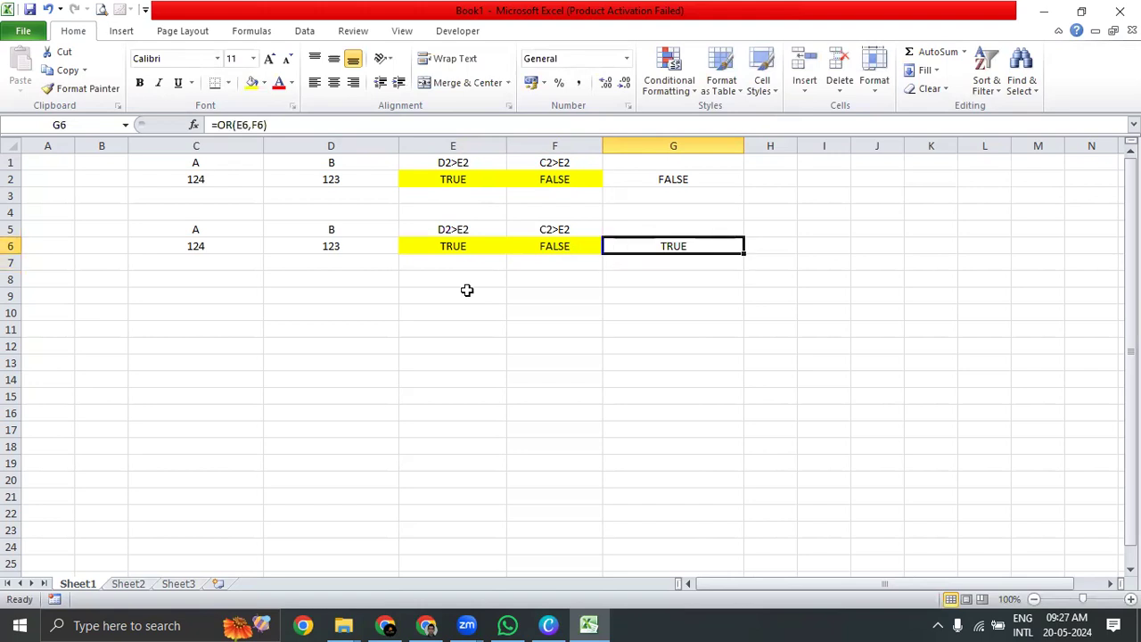
Move the lower table down so it starts at C7, and add the bold heading "OR Function" in cell C6.
left_click_drag(181, 228, 657, 285)
left_click(237, 243)
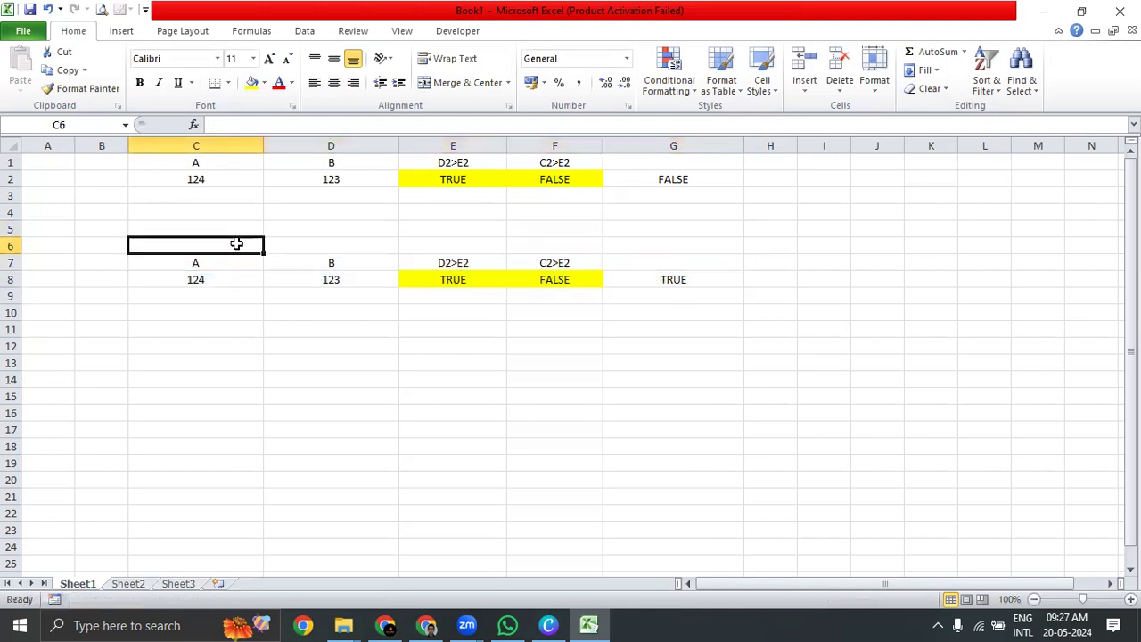
type("OR Function")
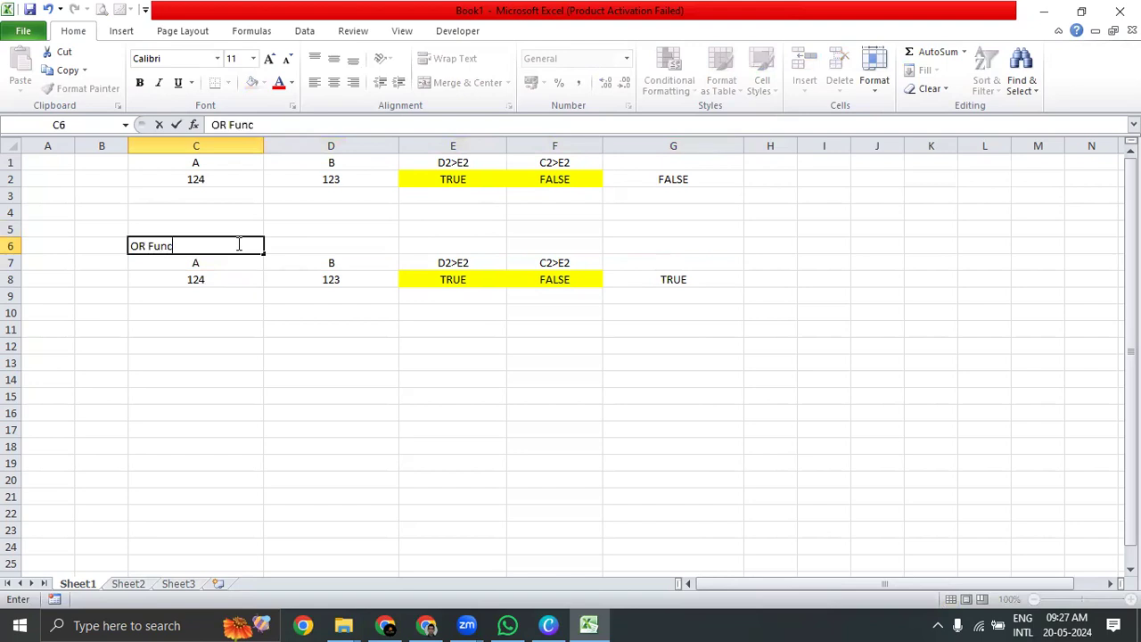
key("Return")
left_click(236, 243)
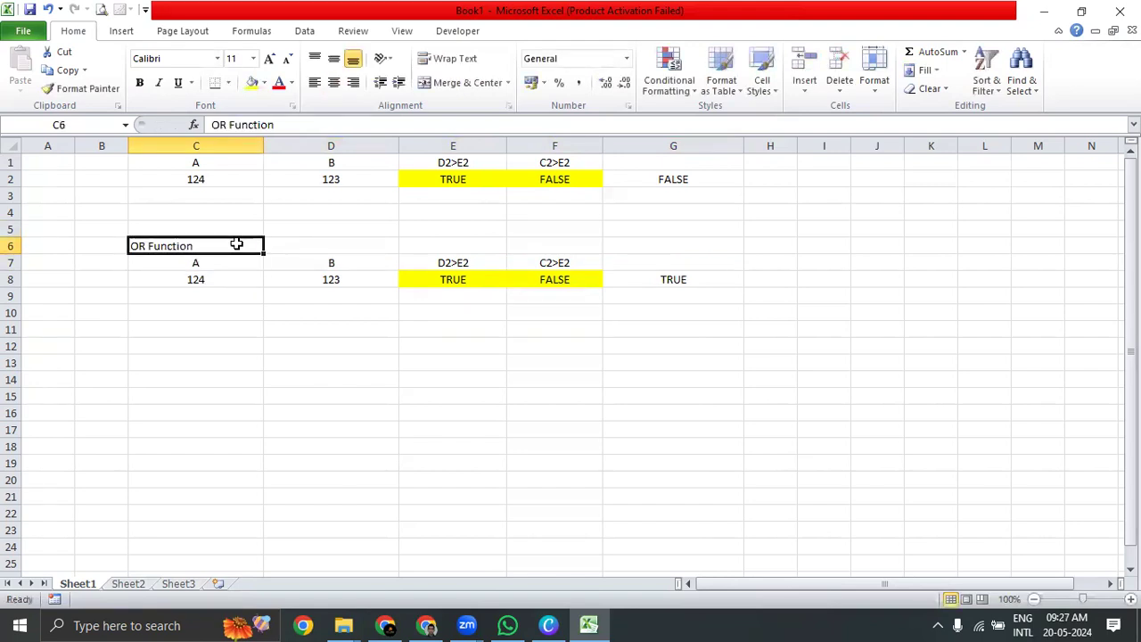
key("ctrl+b")
Move the upper table down one row to start at C2, and add the bold heading "AND Function" in cell C1.
left_click_drag(224, 169, 675, 200)
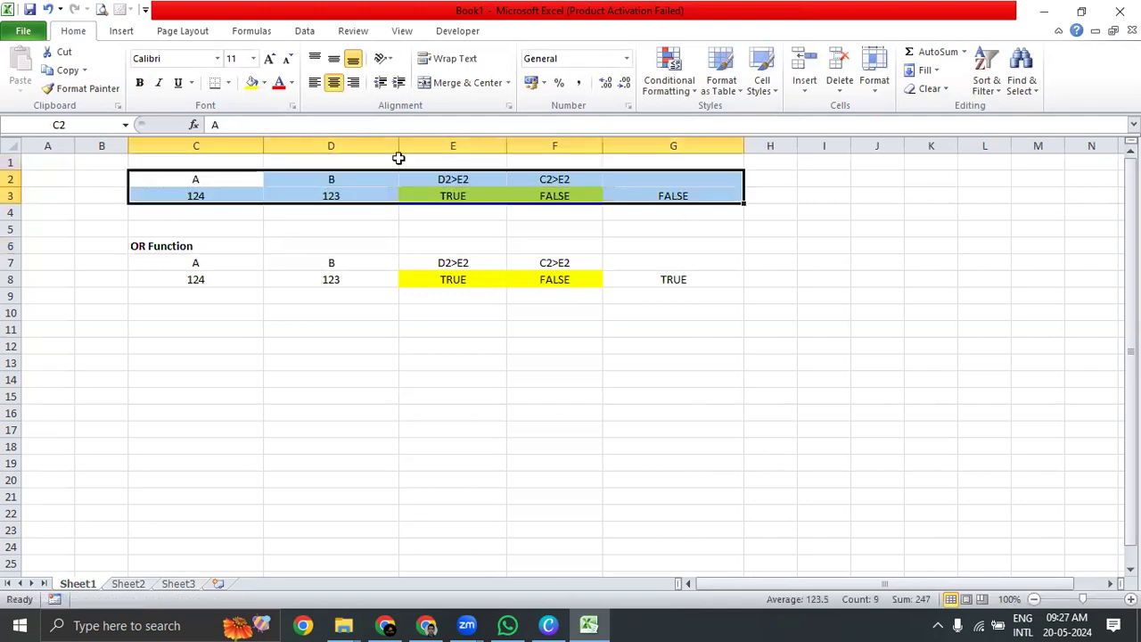
left_click(230, 156)
type("A")
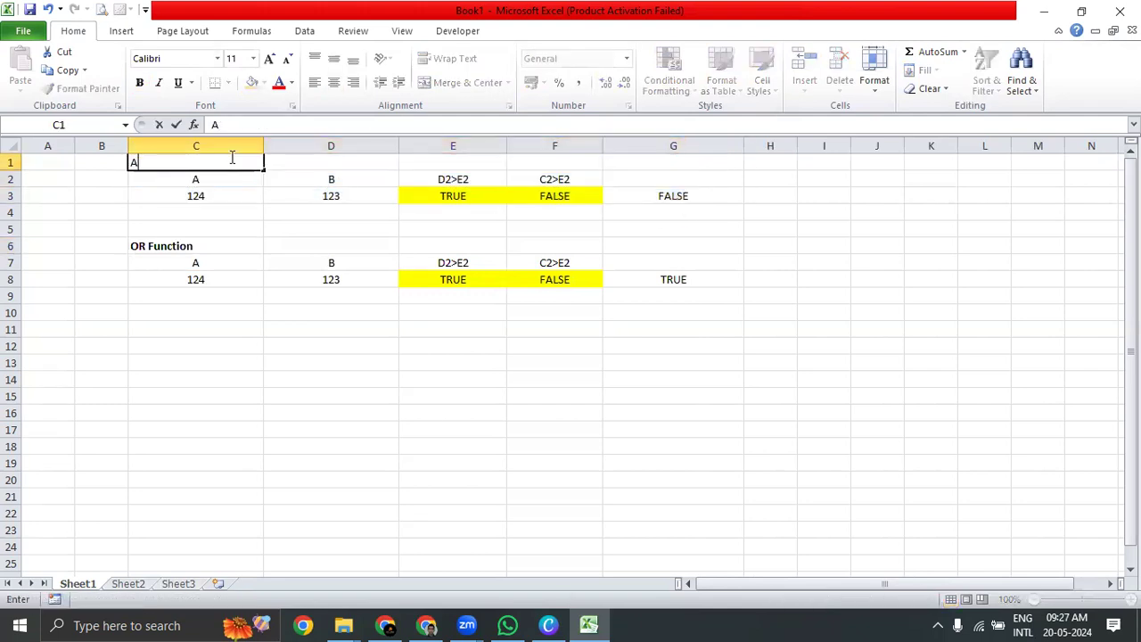
type("ND Function")
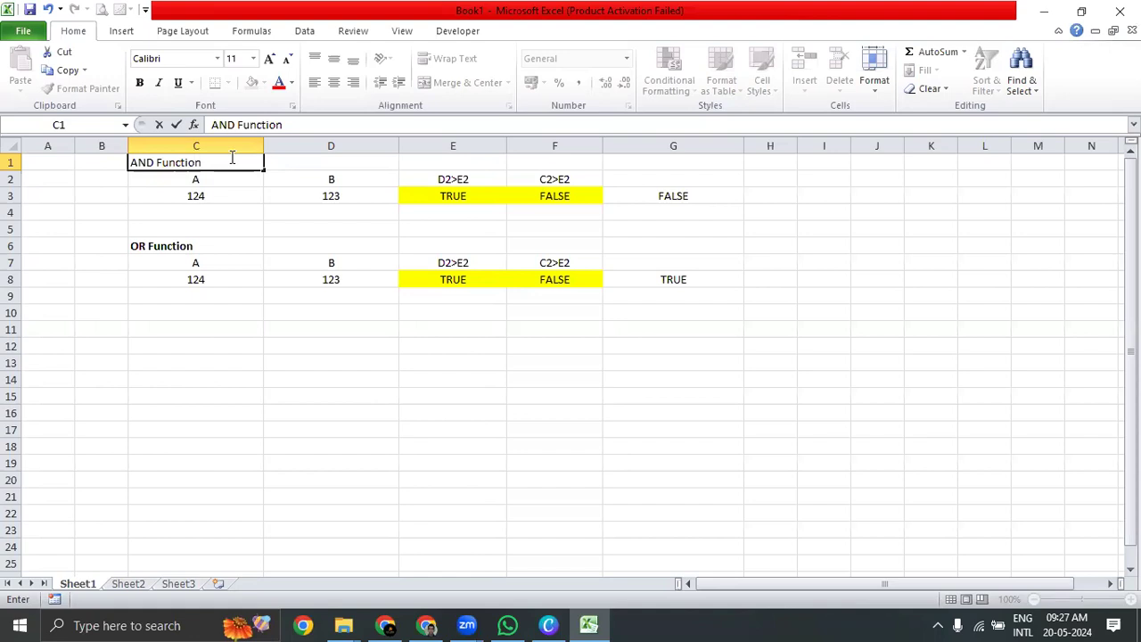
key("Return")
left_click(231, 158)
key("ctrl+b")
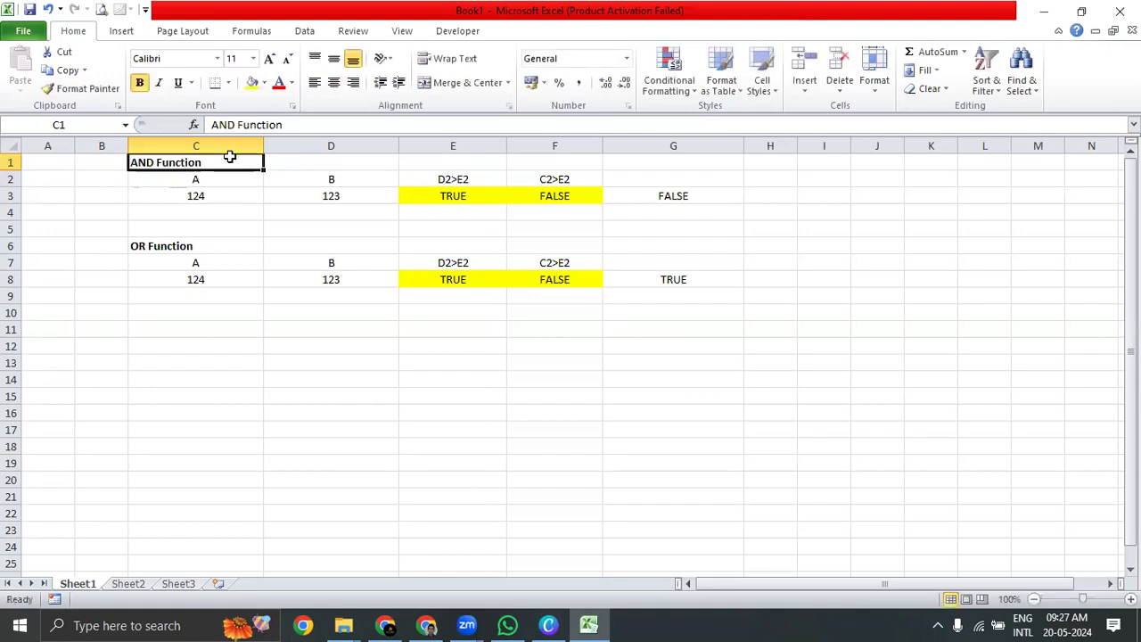
Apply all borders to the AND Function table in C2:F3.
key("Down")
key("shift+Right")
key("shift+Down")
key("shift+Down")
key("shift+Right")
key("shift+Right")
key("shift+Up")
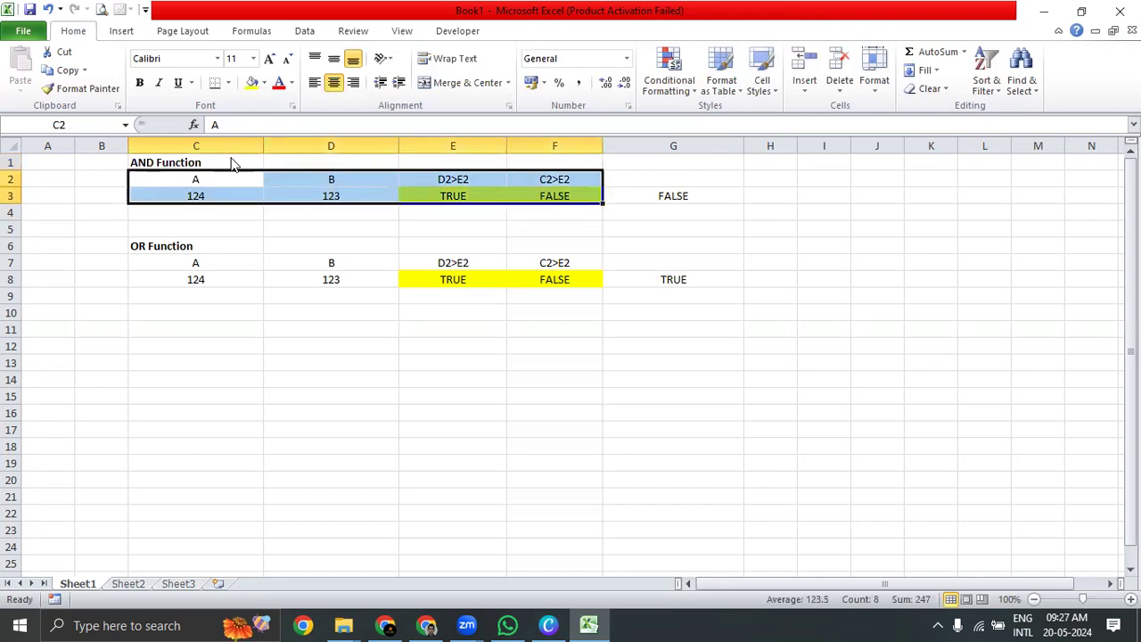
key("alt+h")
key("b")
key("a")
Apply all borders to the OR Function table in C7:F8.
key("Down")
key("Down")
key("Down")
key("Down")
key("Down")
key("Down")
key("Up")
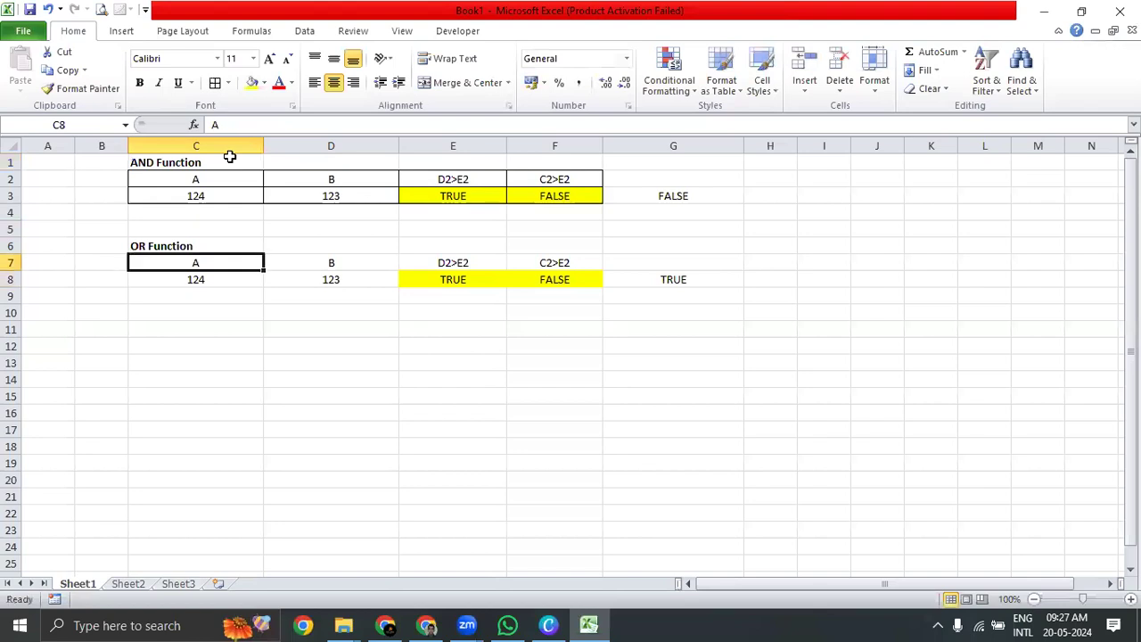
key("shift+Down")
key("shift+Right")
key("shift+Right")
key("shift+Right")
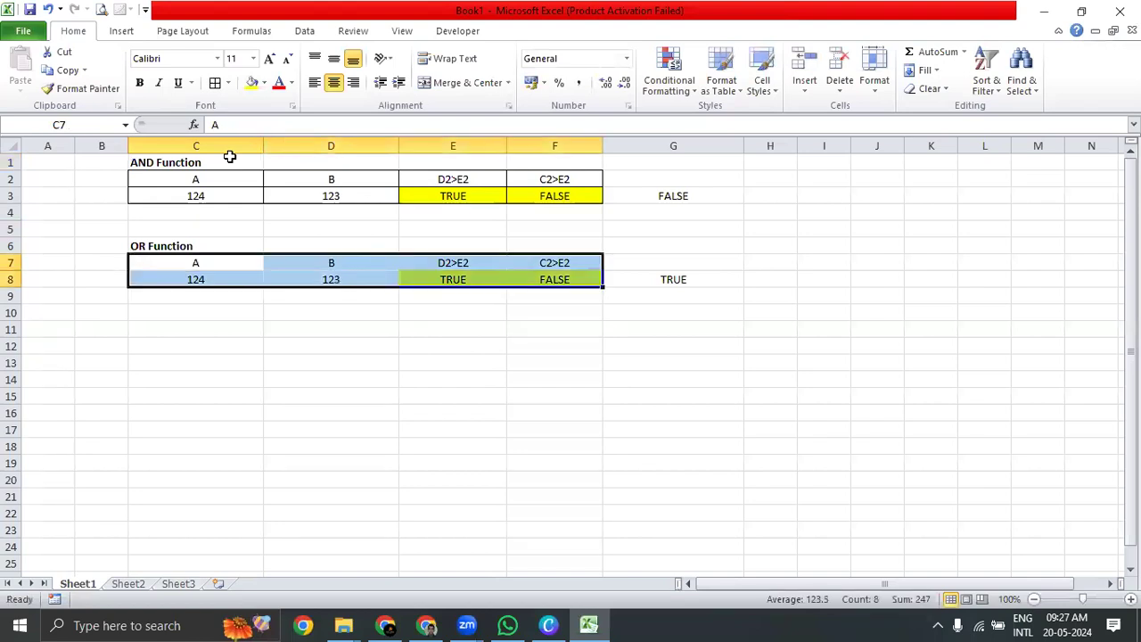
key("alt+h")
key("b")
key("a")
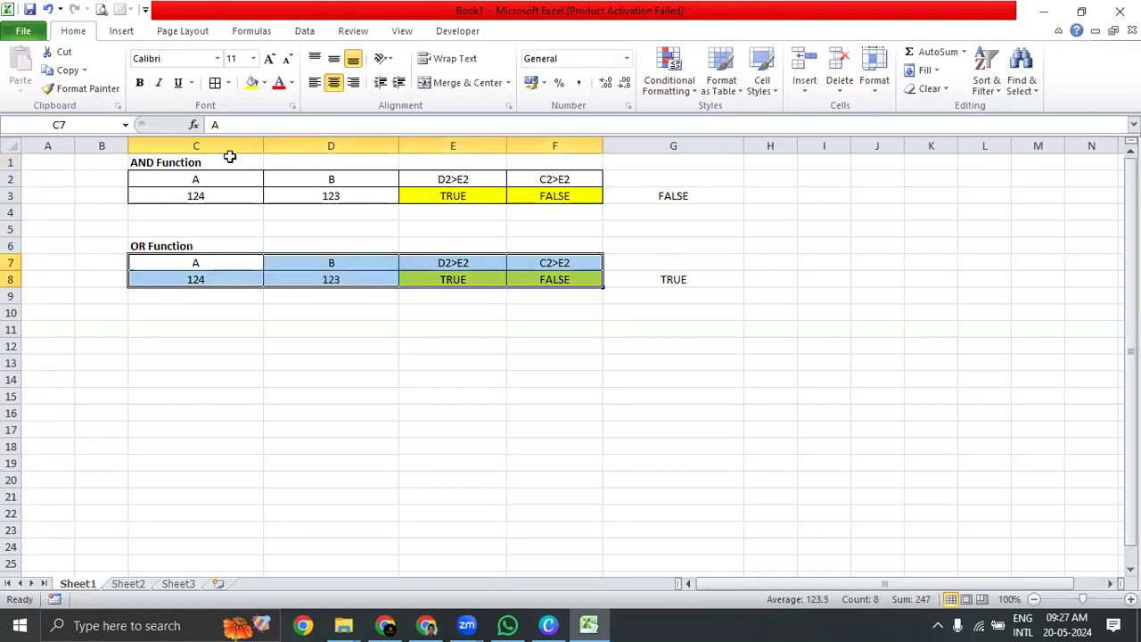
Turn off the display of gridlines on Sheet1.
key("alt+w")
key("v")
key("g")
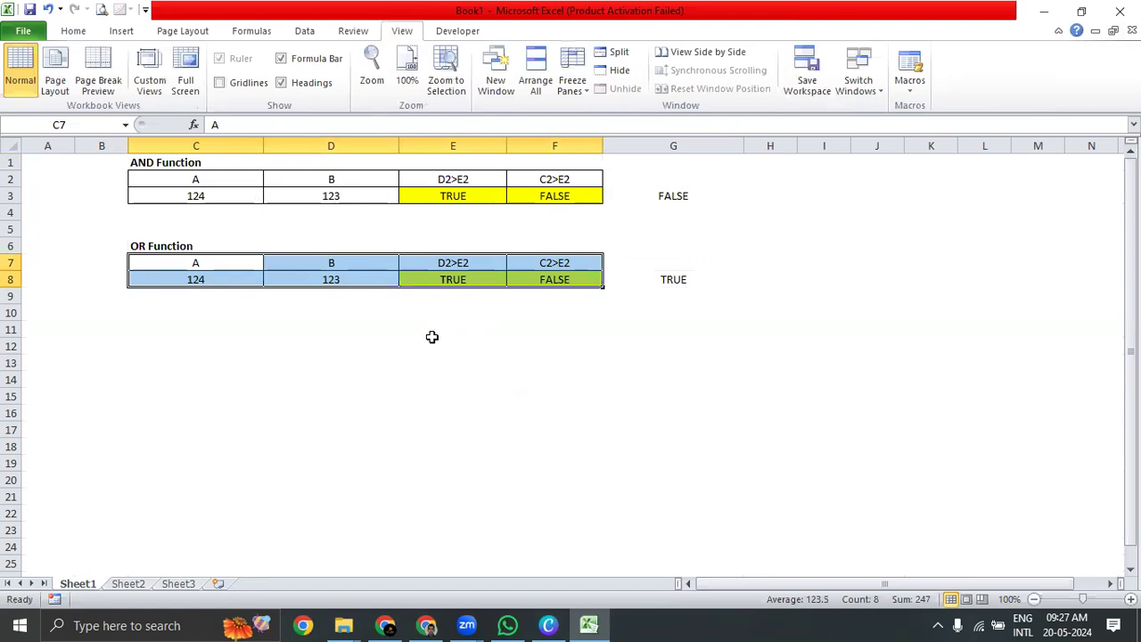
Switch to the Chapter 14 Logical Formulas workbook and examine the Not and conditional formula descriptions on the Logical Function sheet.
key("alt+Tab")
left_click(132, 585)
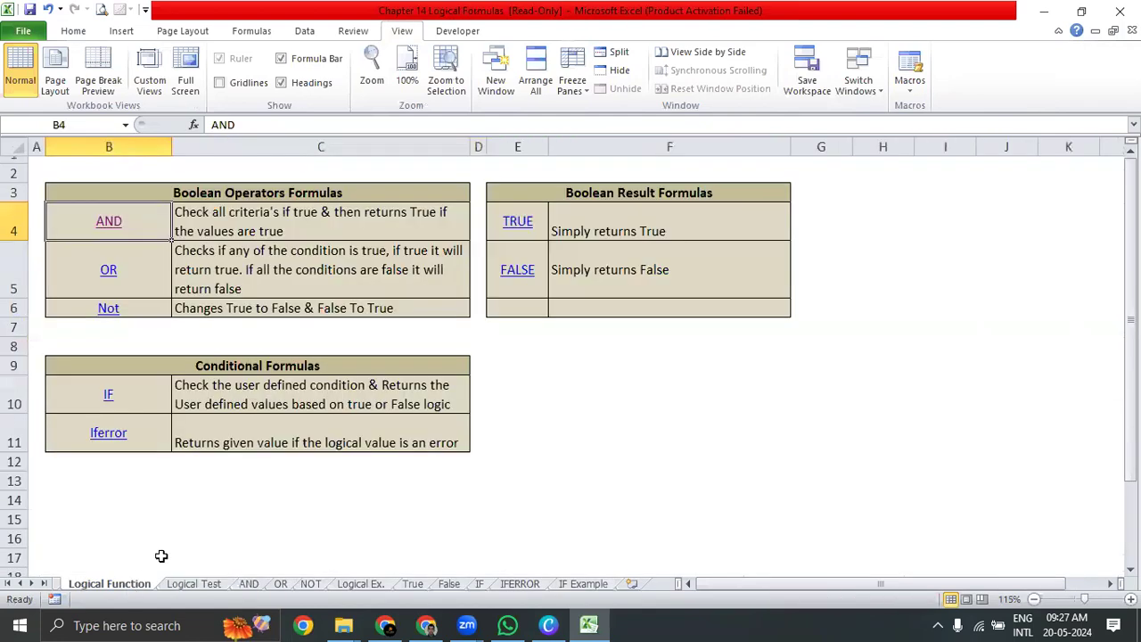
left_click(235, 301)
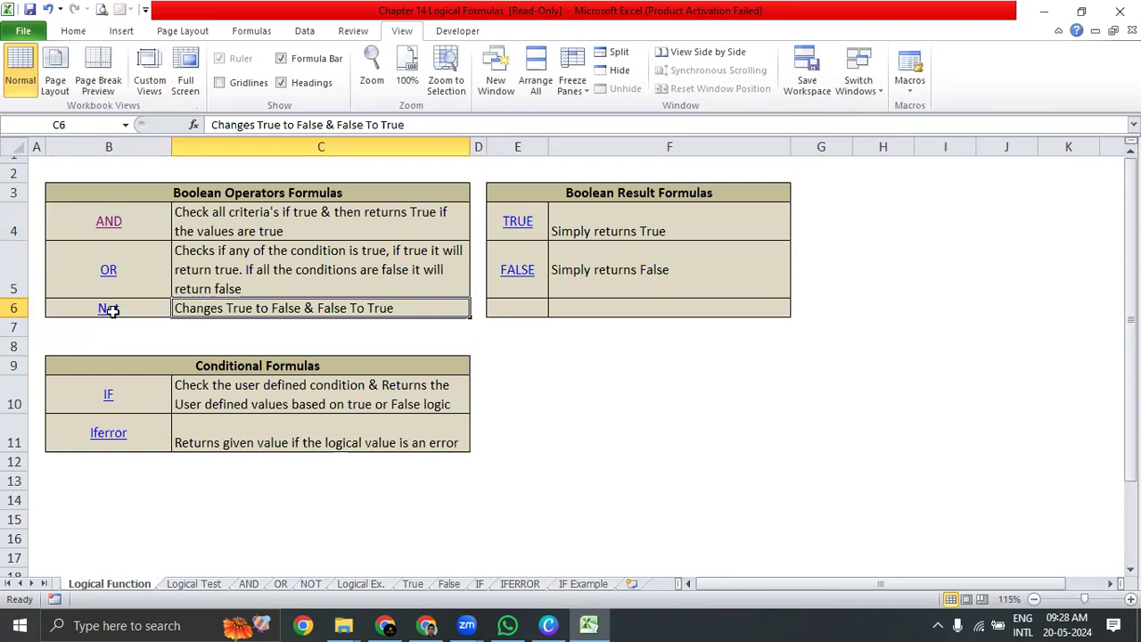
left_click_drag(268, 368, 277, 436)
left_click_drag(330, 366, 325, 449)
left_click(358, 396)
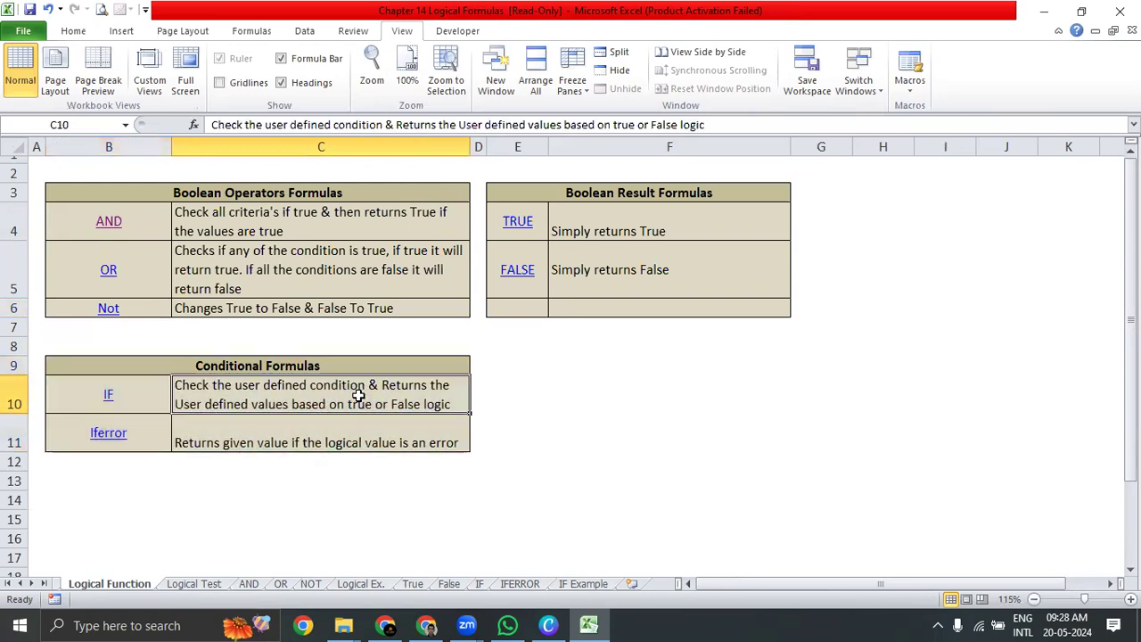
left_click(156, 389)
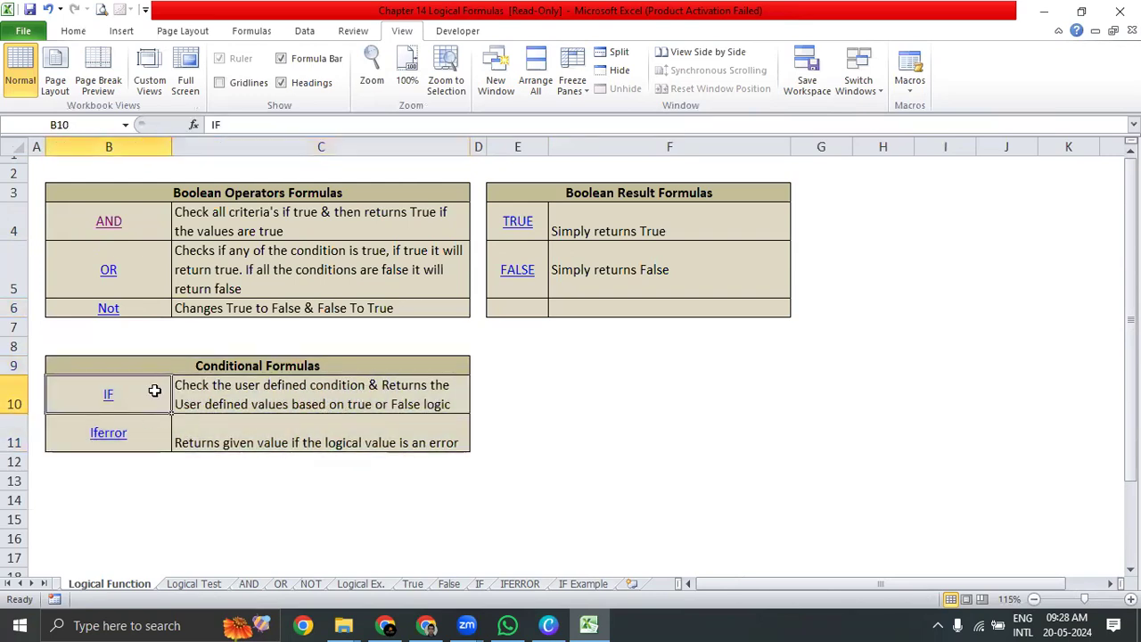
Open the IF example sheet and centre the English and Pass/Fail data in B2:C11.
left_click(106, 402)
left_click(240, 289)
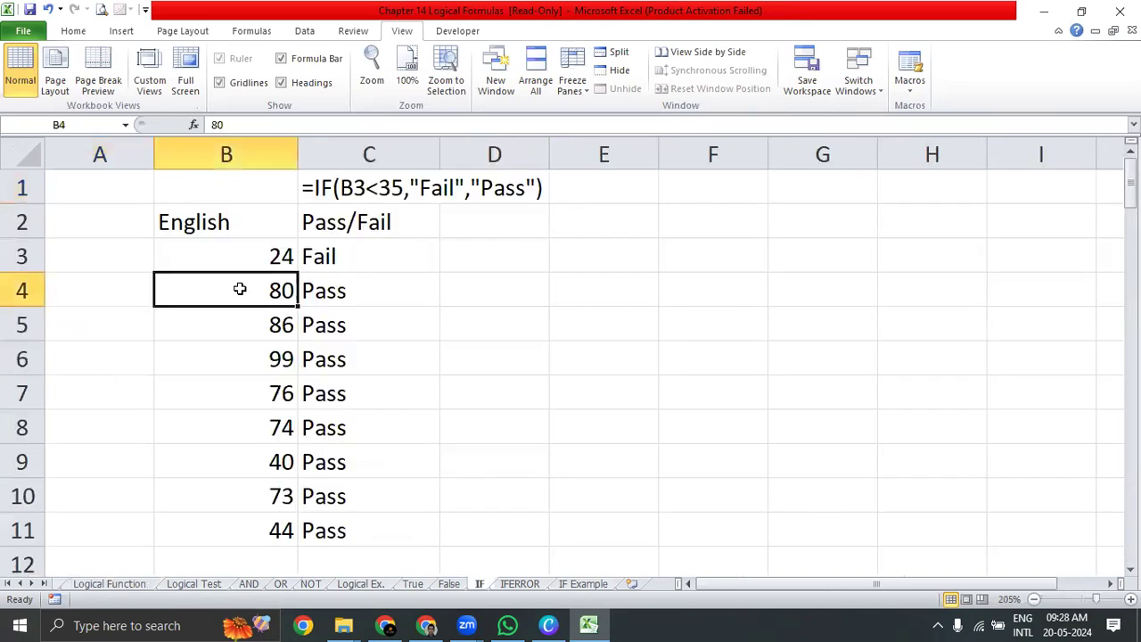
key("Up")
key("Up")
key("Up")
key("Right")
key("Down")
key("Up")
key("Left")
key("Down")
key("shift+Right")
key("shift+Down")
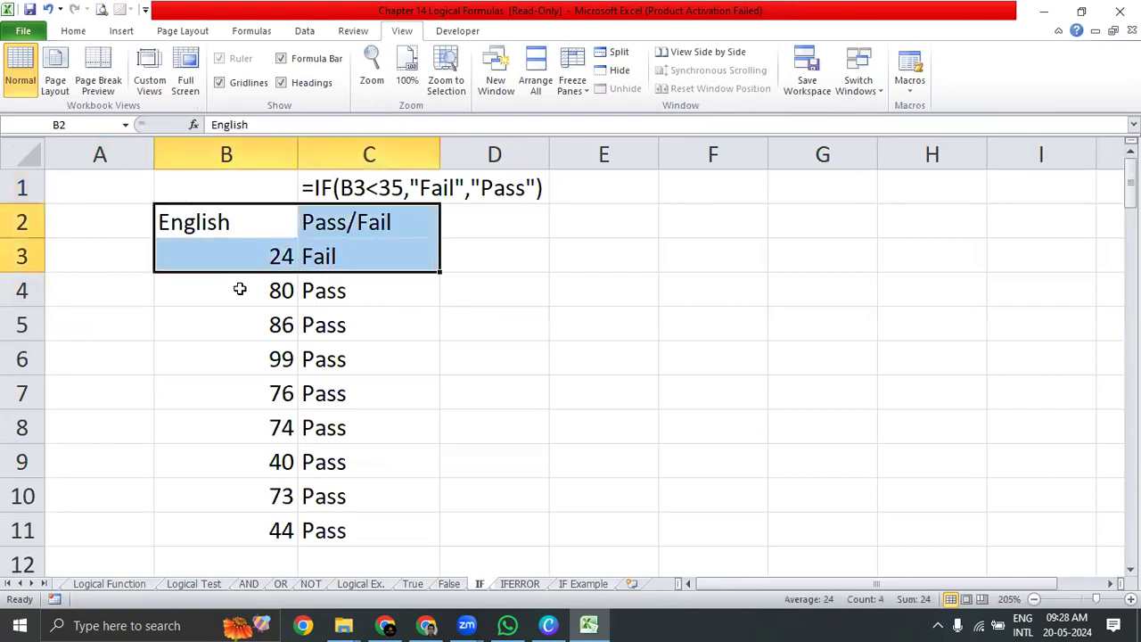
key("ctrl+shift+Down")
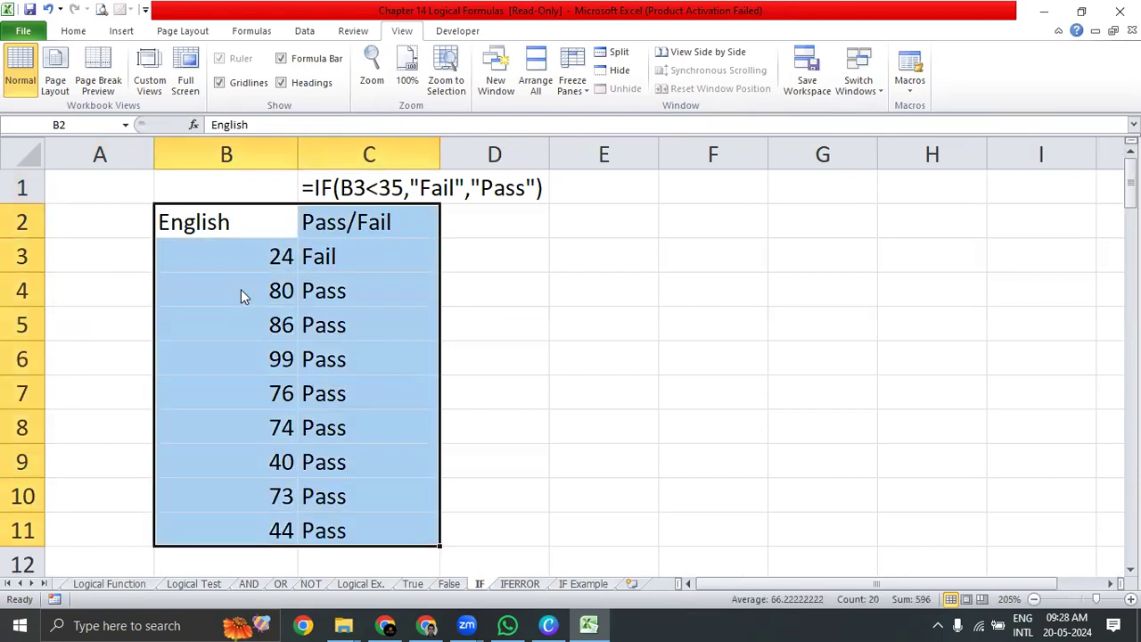
key("alt+h")
key("a")
key("c")
Copy the English and Pass/Fail data and paste it into Sheet1 of Book1 starting at cell C13.
key("ctrl+c")
key("ctrl+Tab")
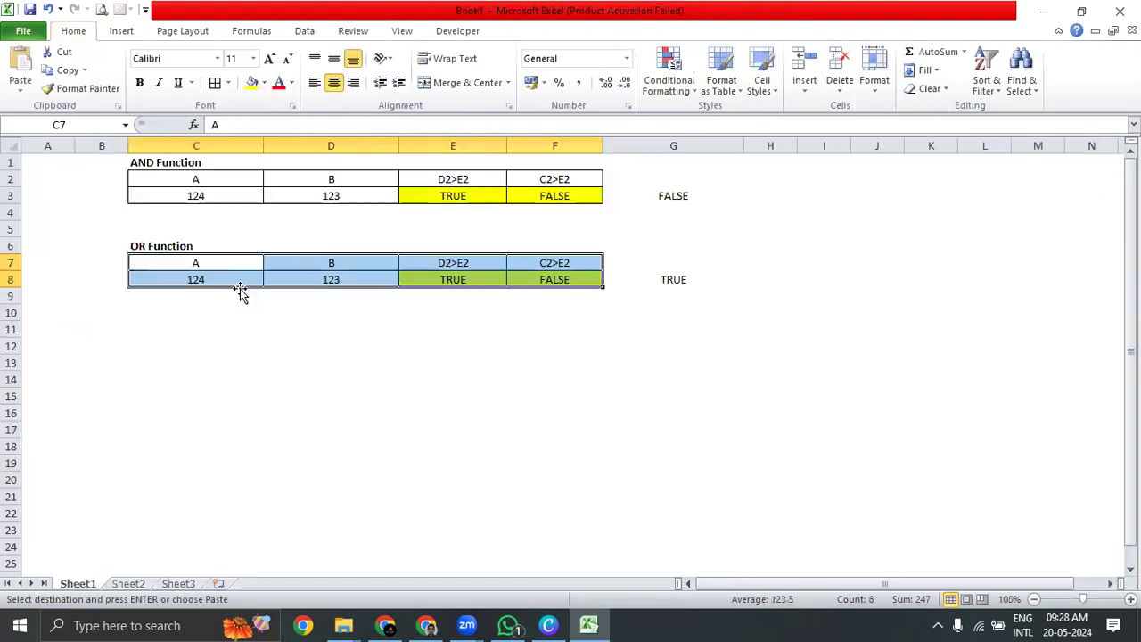
key("Down")
key("Down")
key("Down")
key("Down")
key("Down")
key("Down")
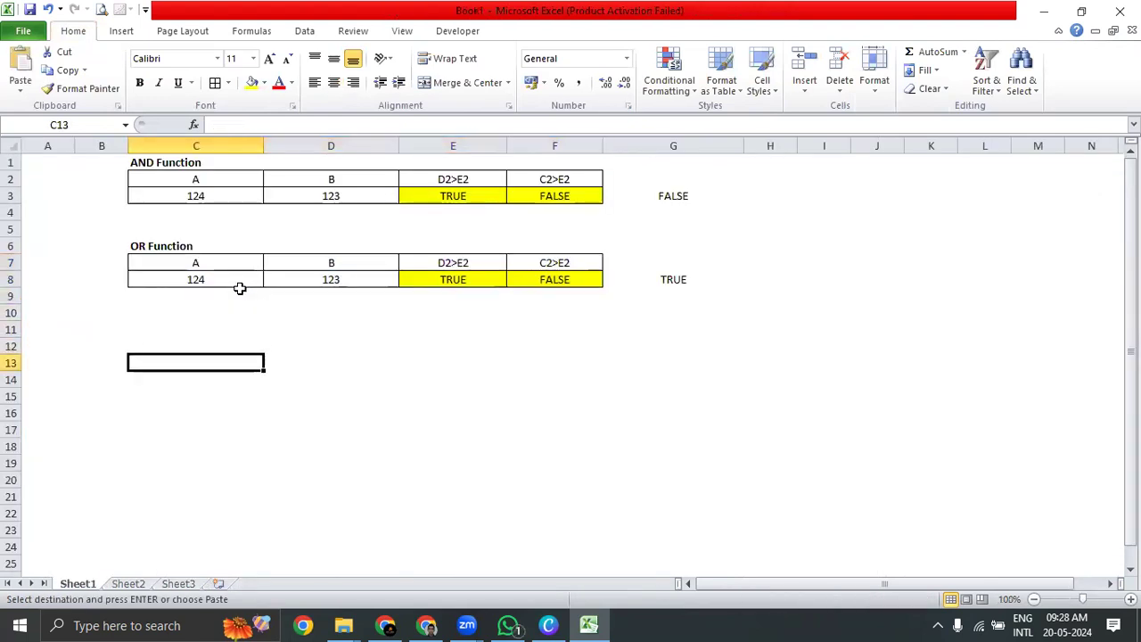
key("ctrl+v")
key("Escape")
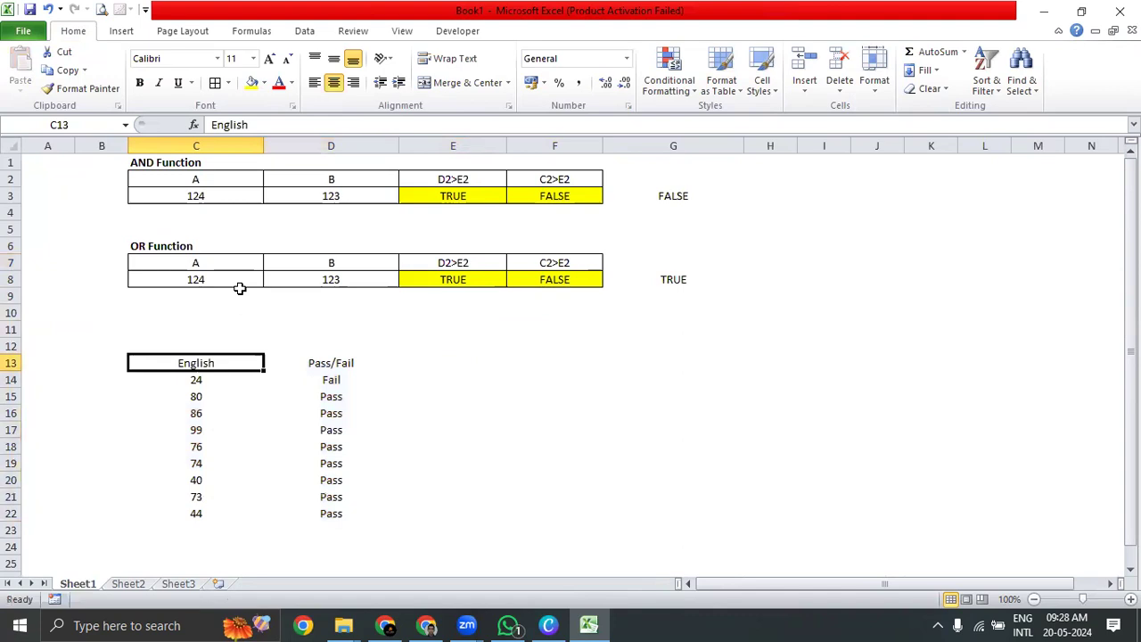
Move the English heading from cell C13 to cell B14, beside the first mark.
key("ctrl+x")
key("Left")
key("Down")
key("ctrl+v")
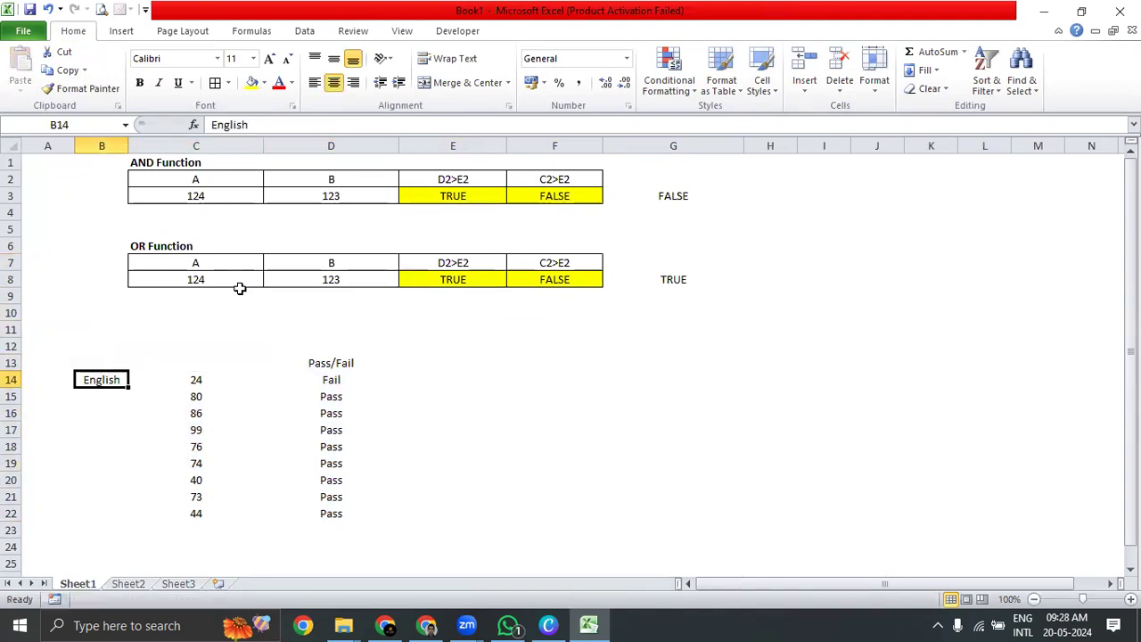
Clear the results in D14:D22 under the Pass/Fail heading.
key("Right")
key("Right")
key("Up")
key("Down")
key("ctrl+shift+Down")
key("Delete")
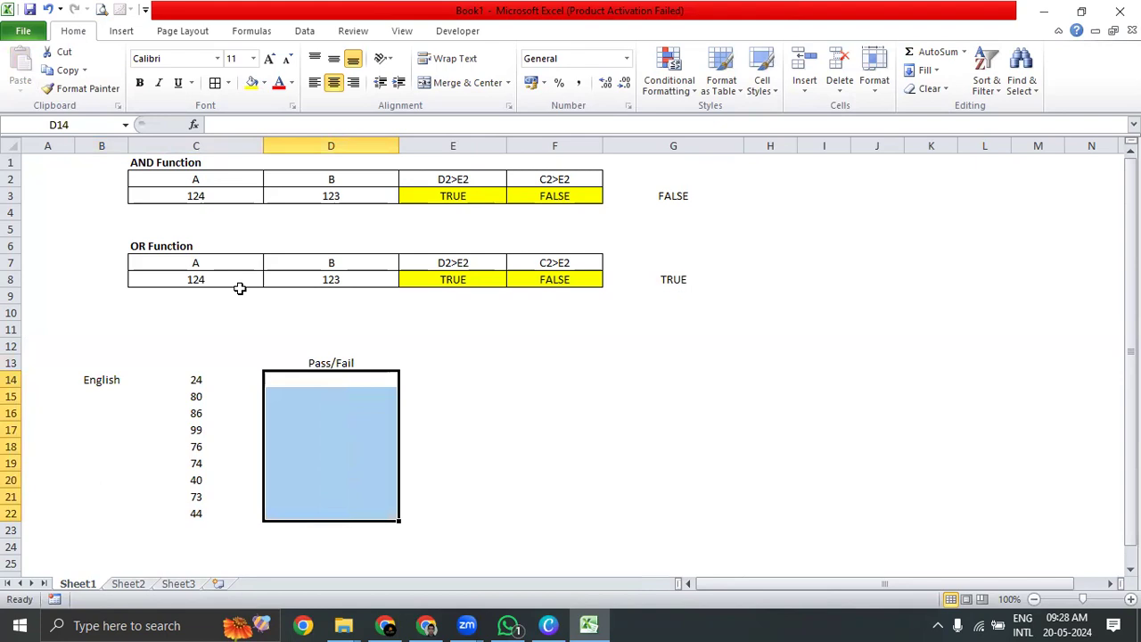
key("Up")
key("Up")
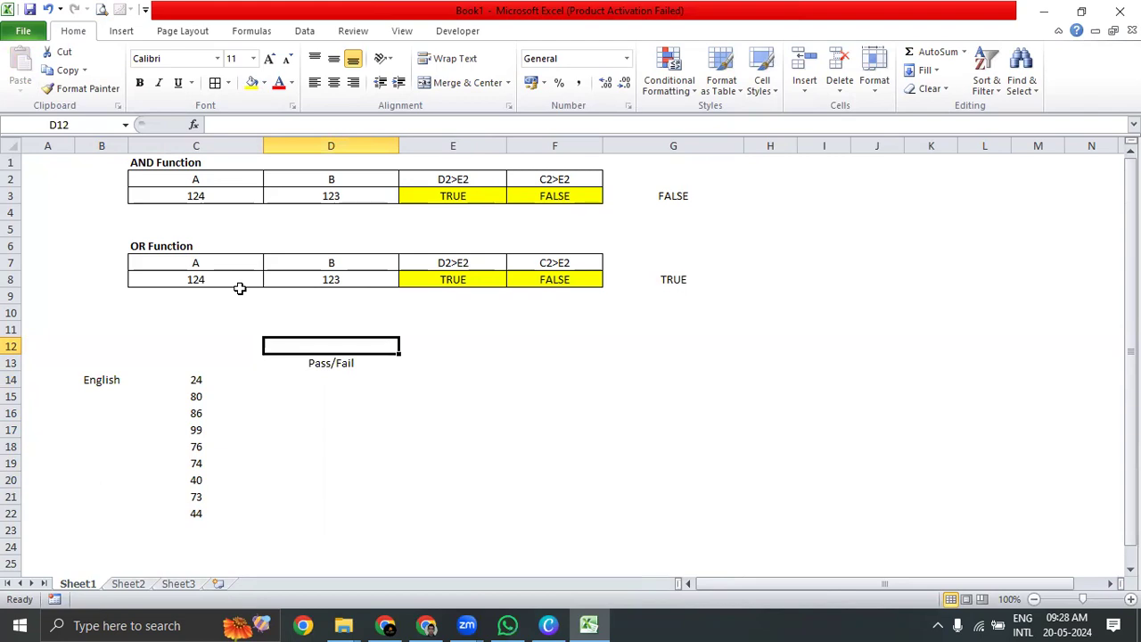
Enter the subjects Science in B15 and Maths in B16, below English.
key("Down")
key("Down")
key("Left")
key("Left")
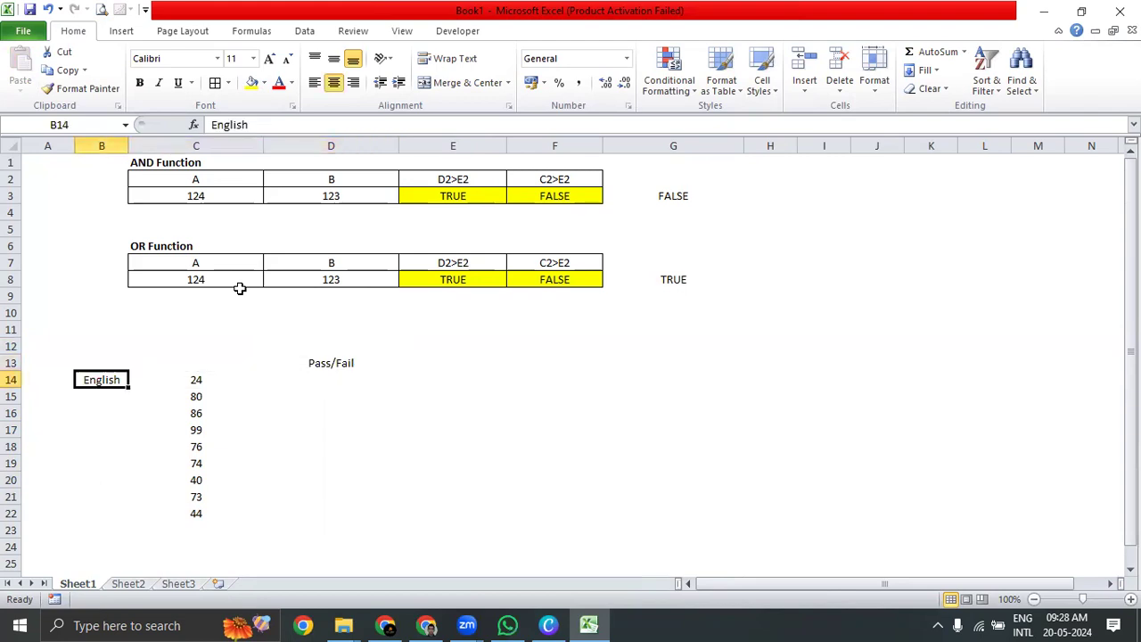
key("Down")
type("Science")
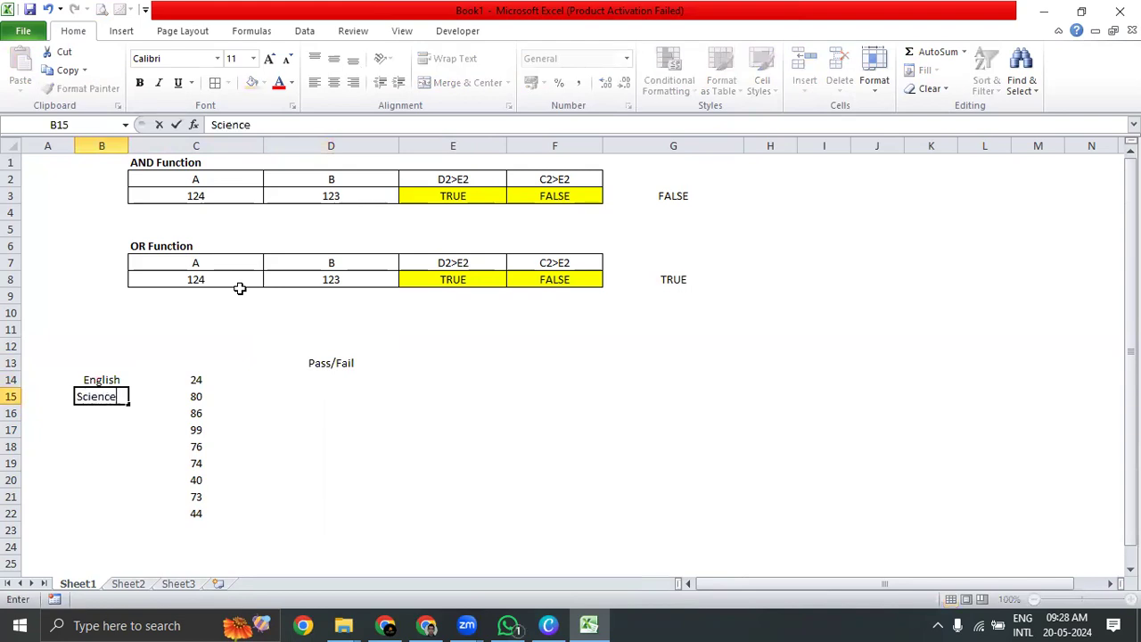
key("Return")
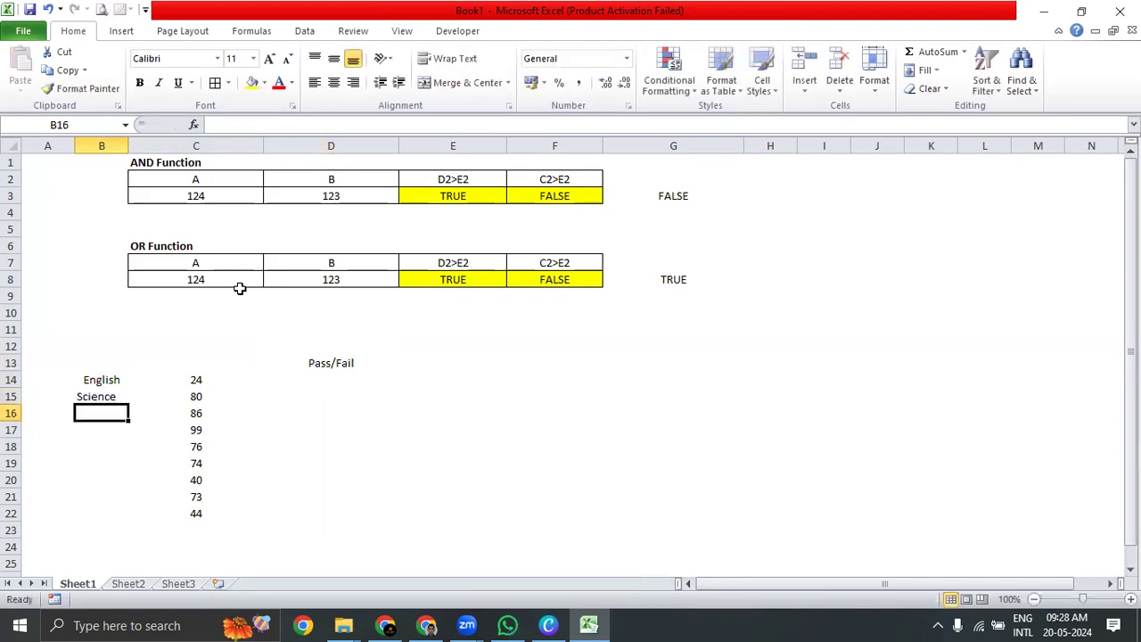
type("Mths")
key("BackSpace")
key("BackSpace")
key("BackSpace")
type("ath")
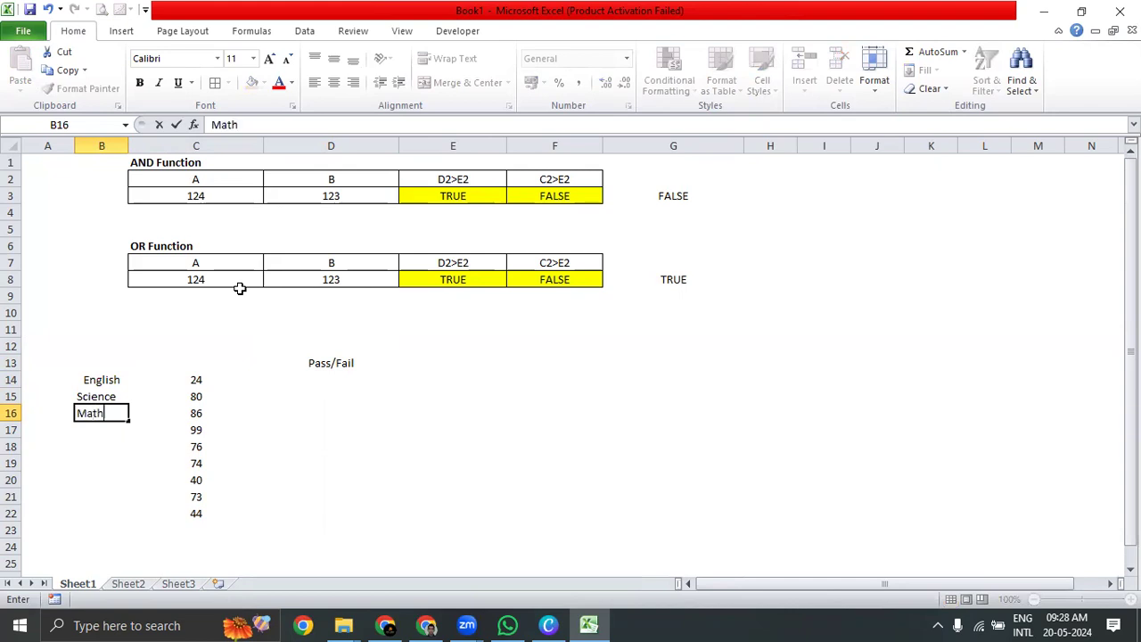
type("s")
key("Return")
Centre the three subject names in B14:B16 horizontally.
key("Up")
key("Up")
key("Up")
key("Down")
key("Down")
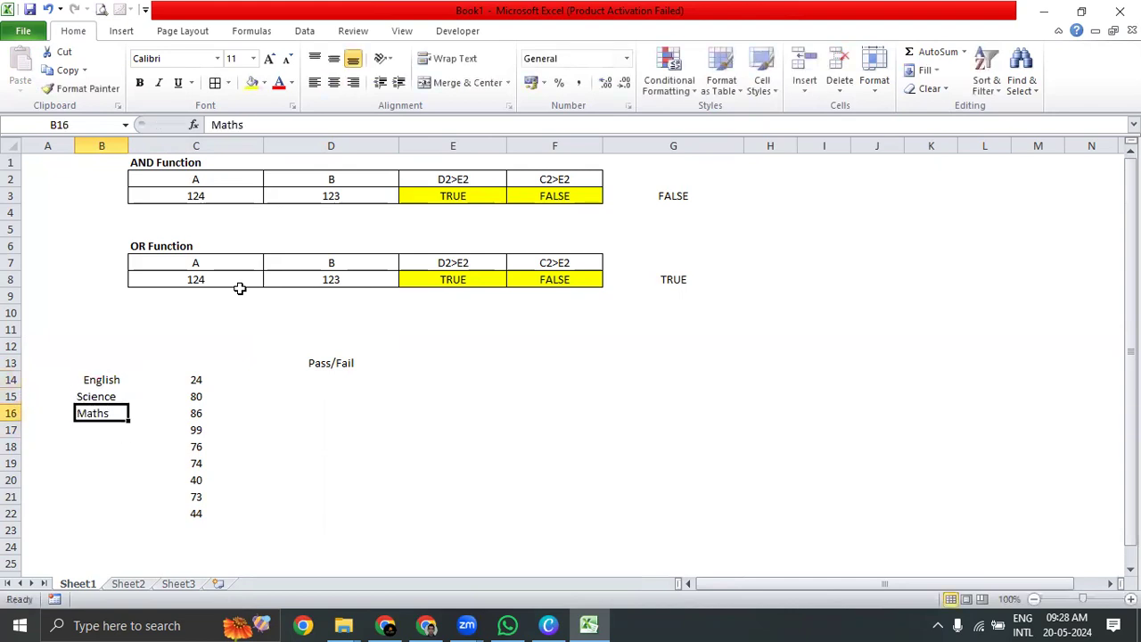
key("Up")
key("Up")
key("shift+Down")
key("shift+Down")
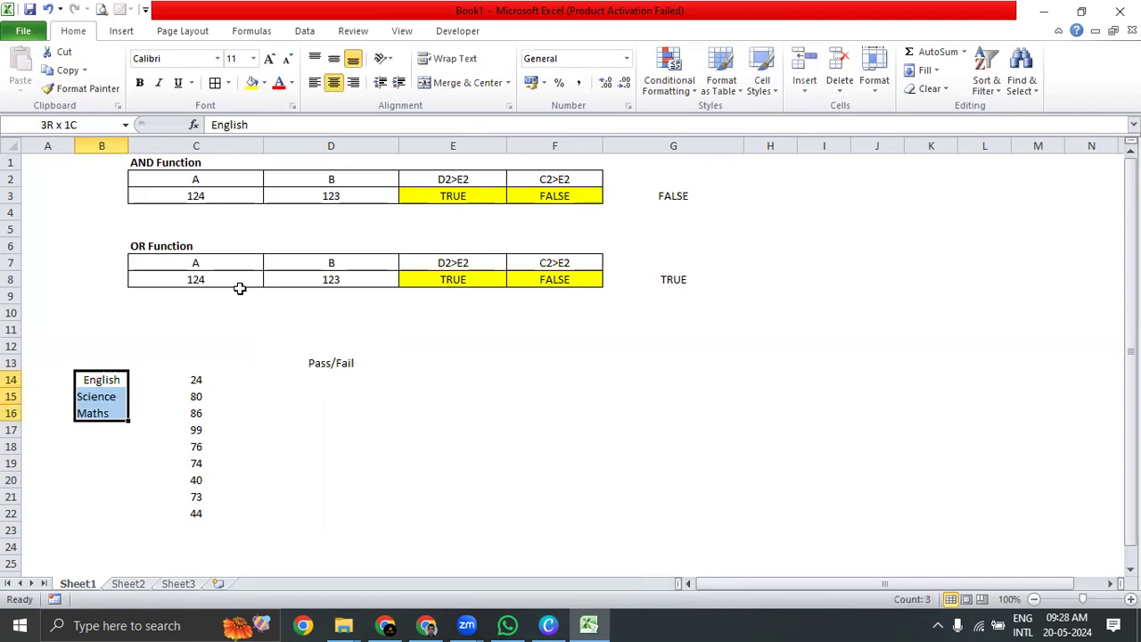
key("BackSpace")
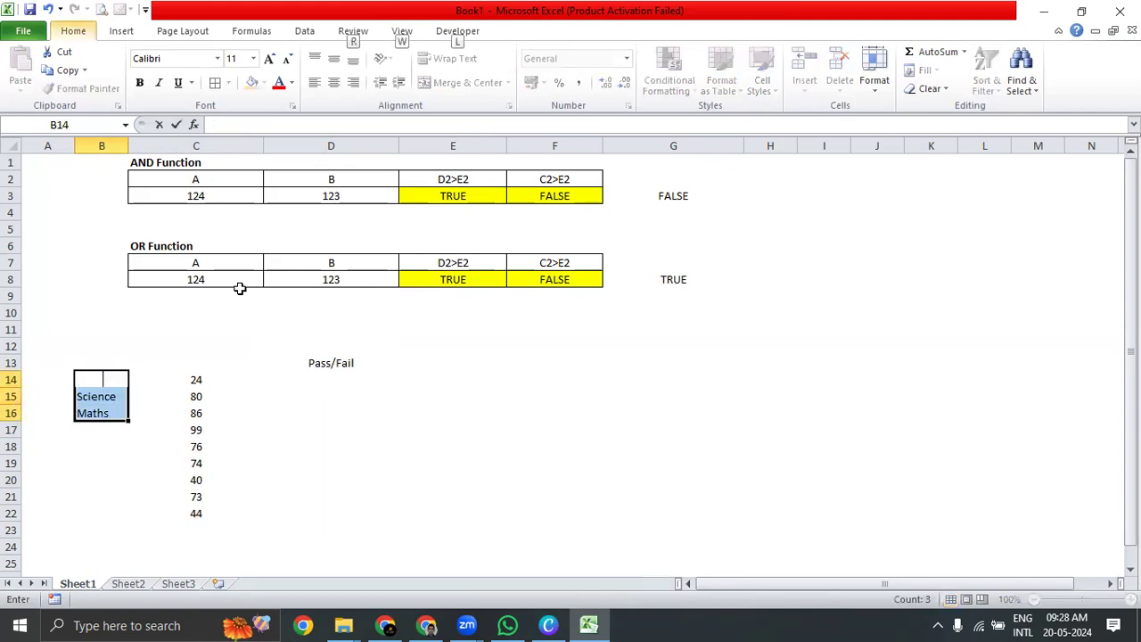
key("Escape")
key("alt+h")
key("a")
key("c")
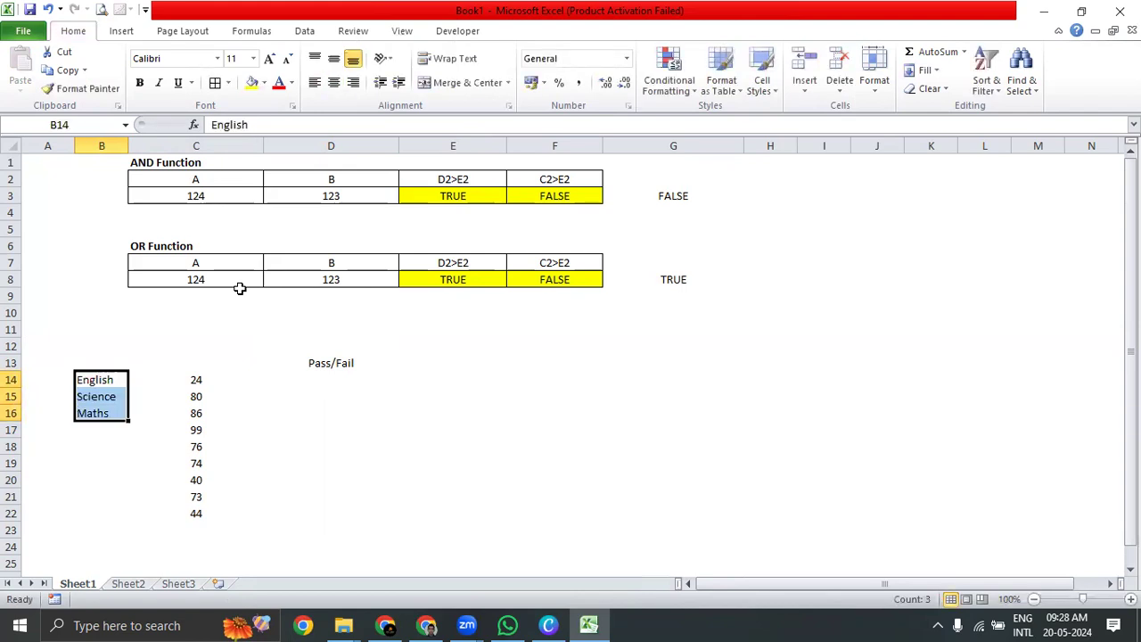
key("alt+h")
key("a")
key("c")
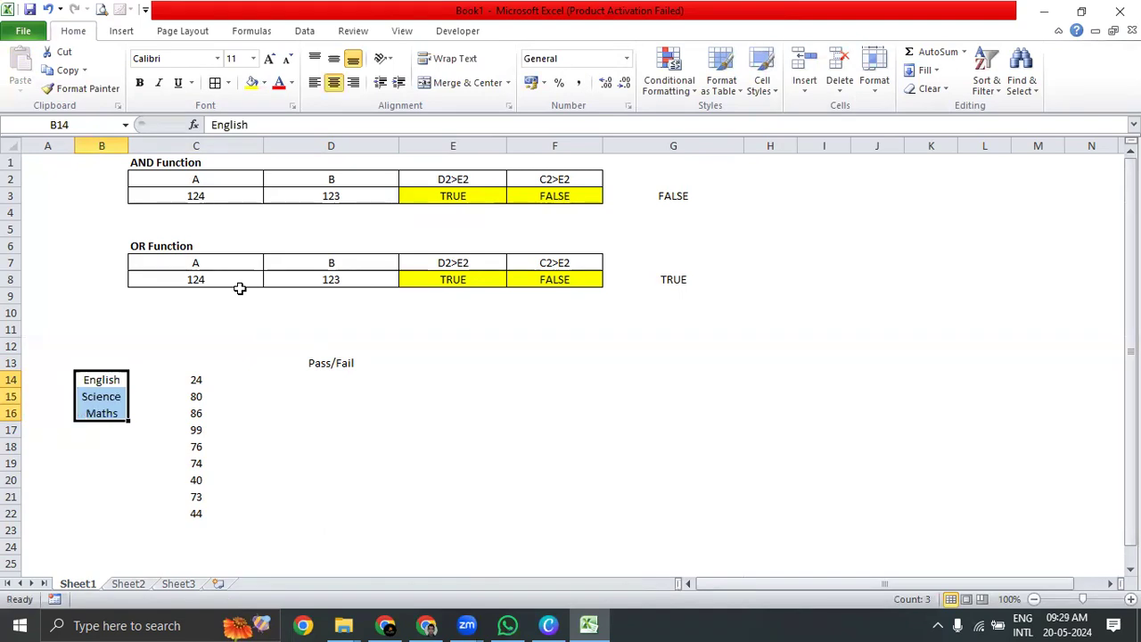
Apply all borders to the subjects and marks range B14:C22.
key("Down")
key("Right")
key("Left")
key("Up")
key("shift+Down")
key("shift+Down")
key("shift+Right")
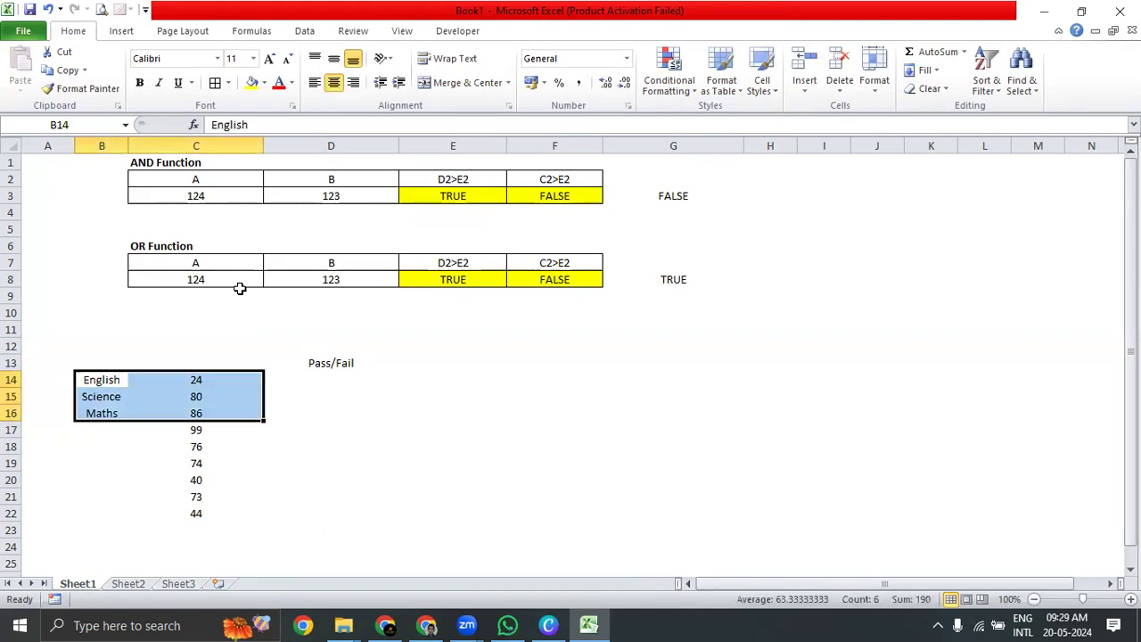
key("ctrl+shift+Down")
key("ctrl+shift+Up")
key("shift+Down")
key("shift+Down")
key("shift+Down")
key("shift+Down")
key("shift+Down")
key("shift+Down")
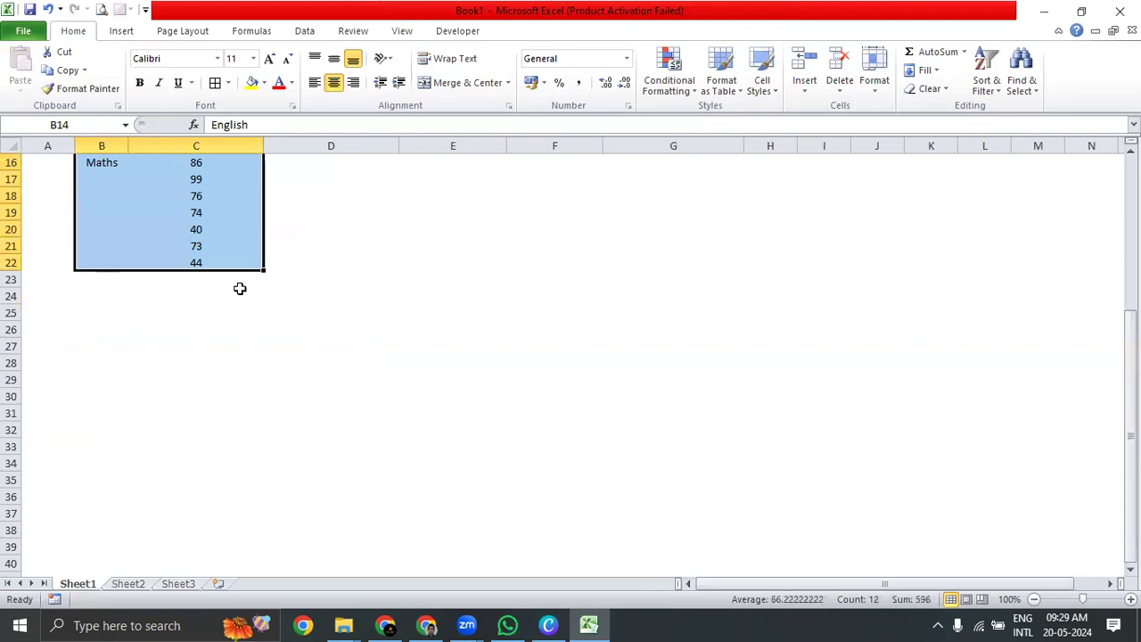
Add the heading Marks in C13 above the marks and centre it.
key("Up")
key("Right")
type("Marks")
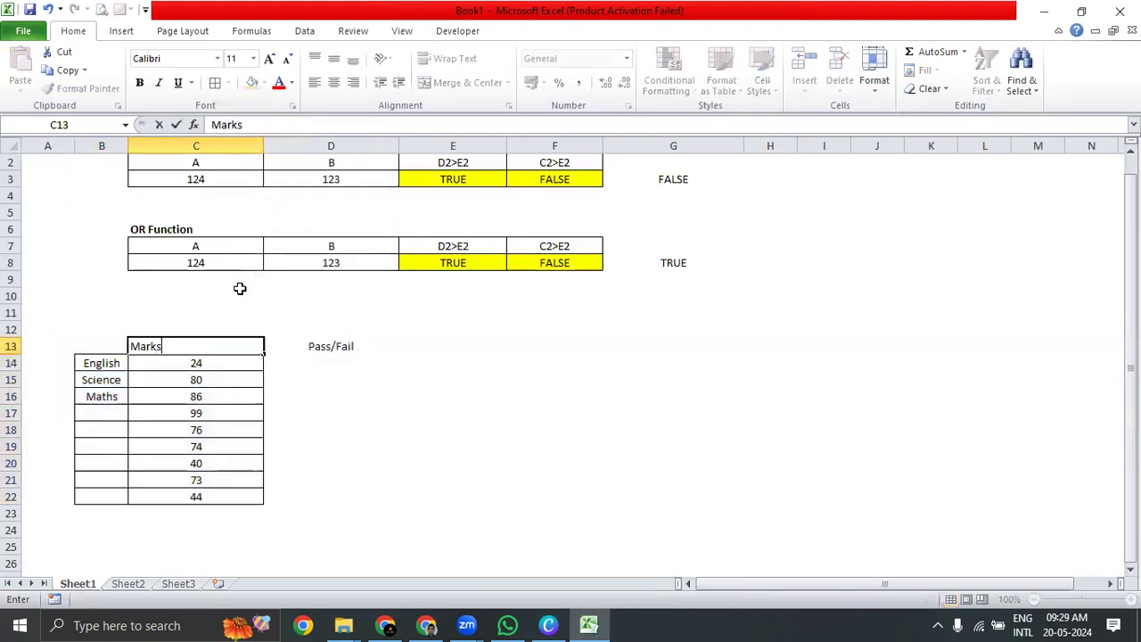
key("Return")
key("Up")
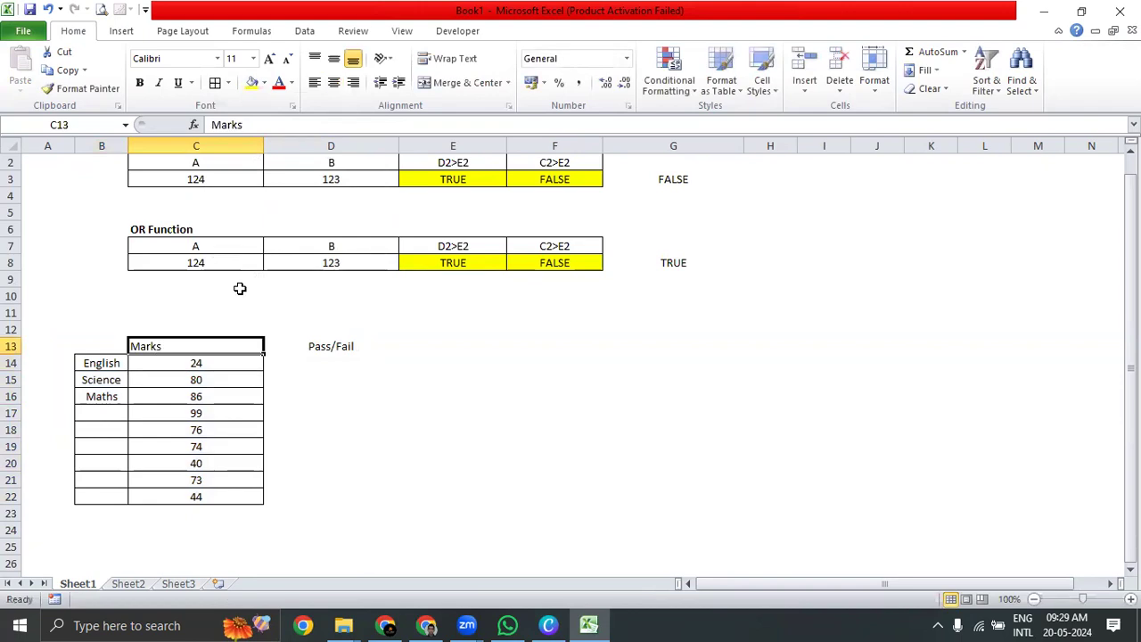
key("alt+h")
key("a")
key("c")
left_click_drag(152, 370, 214, 494)
left_click(314, 365)
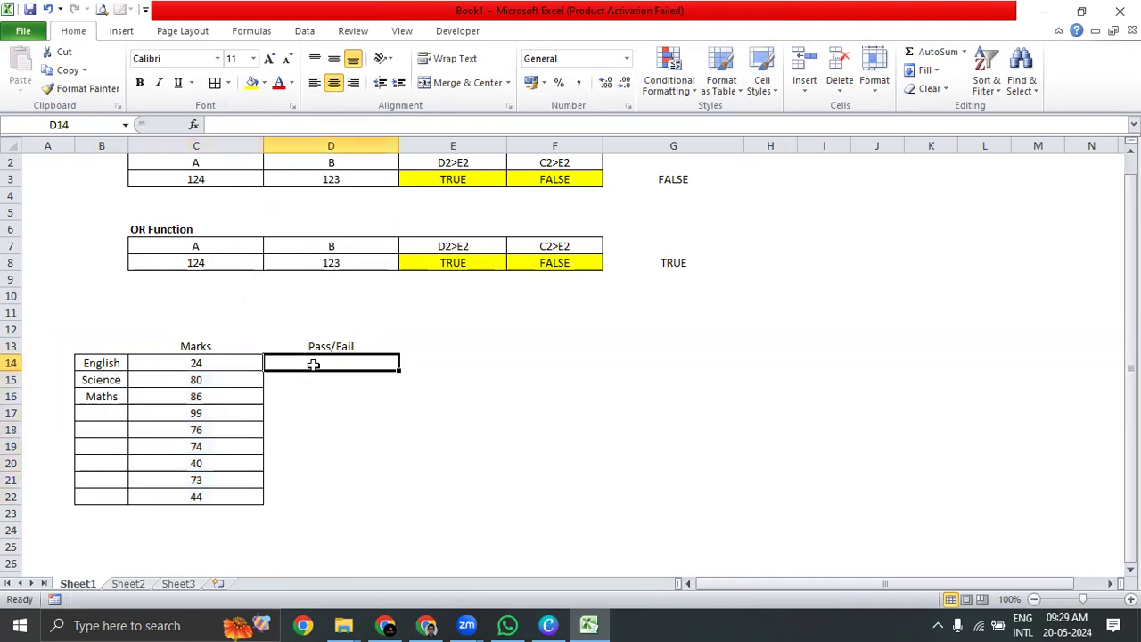
left_click_drag(187, 363, 196, 492)
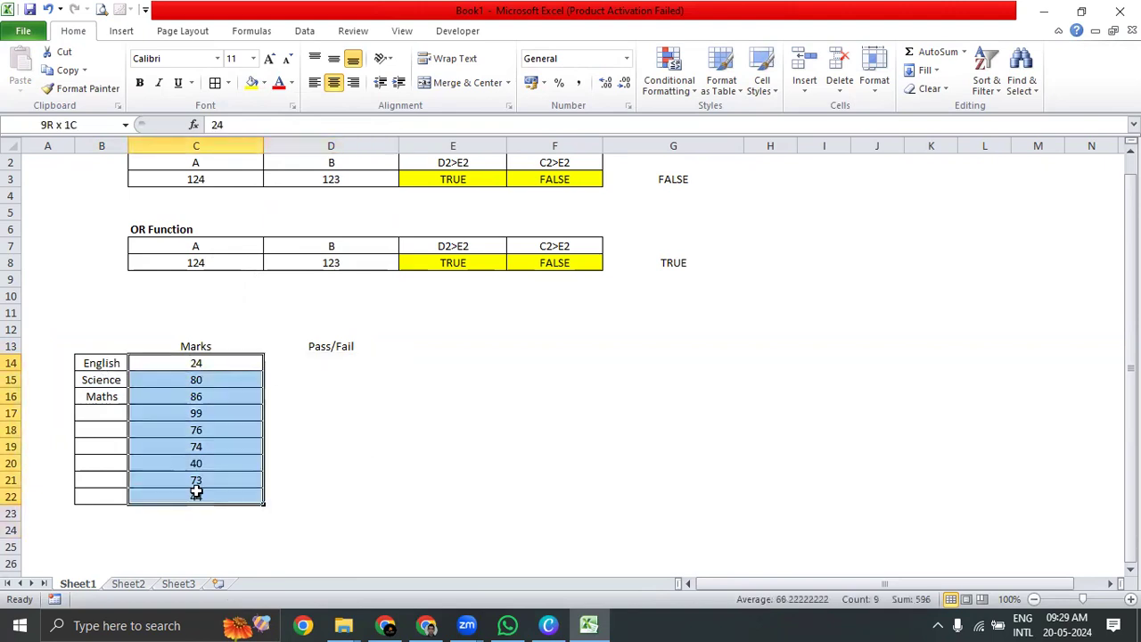
left_click(328, 357)
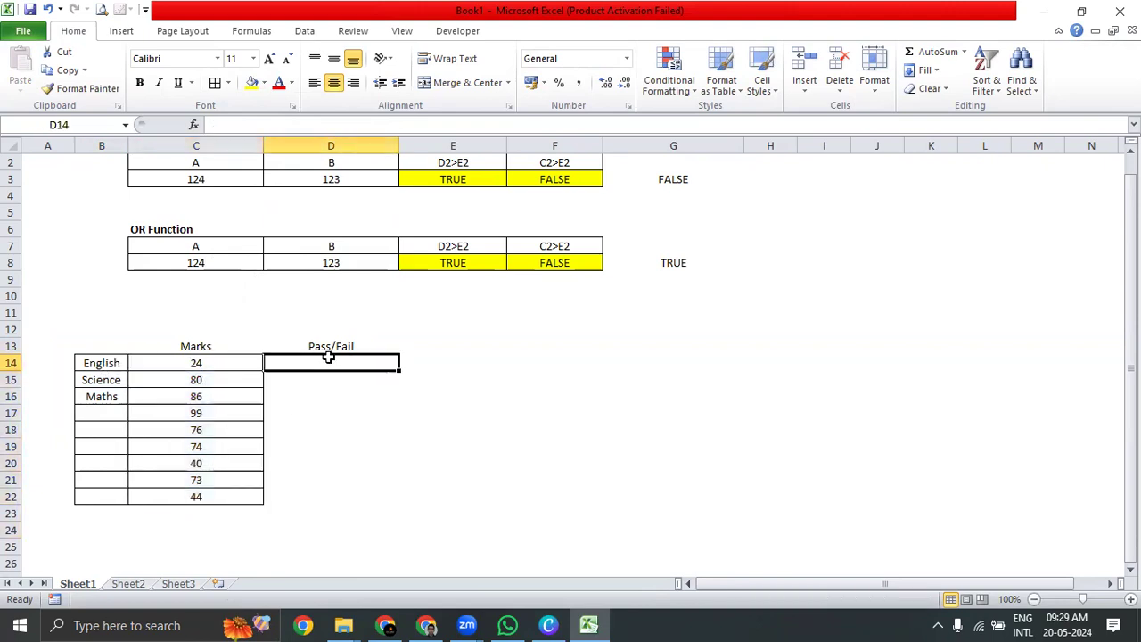
left_click(243, 361)
left_click_drag(244, 361, 229, 494)
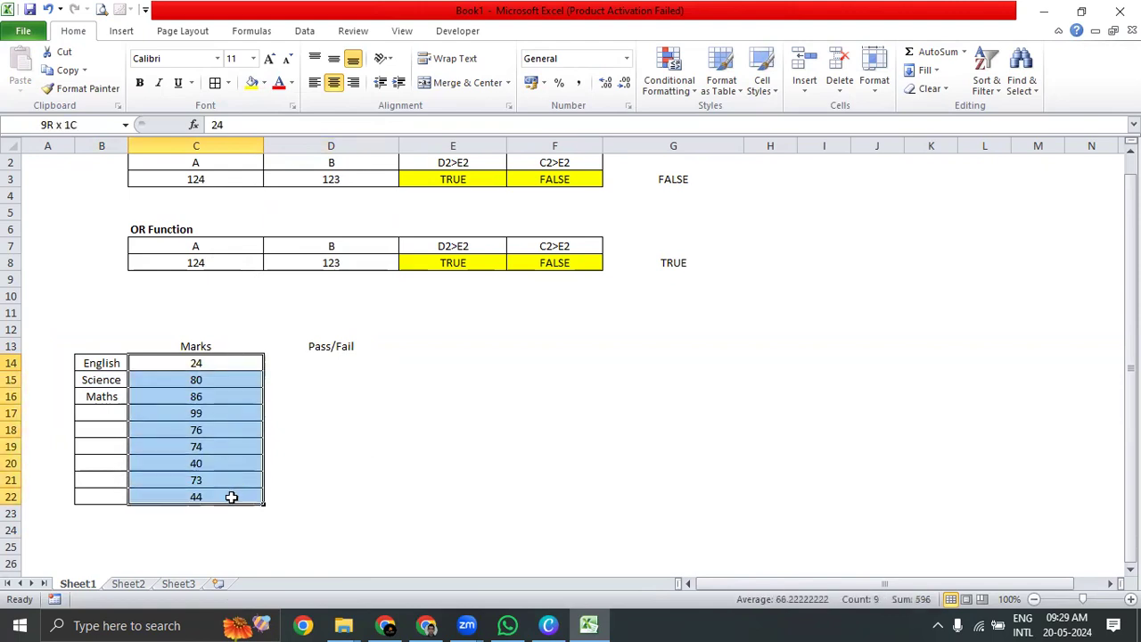
Enter the pass mark 35 in D11 and centre it horizontally and vertically.
left_click(322, 308)
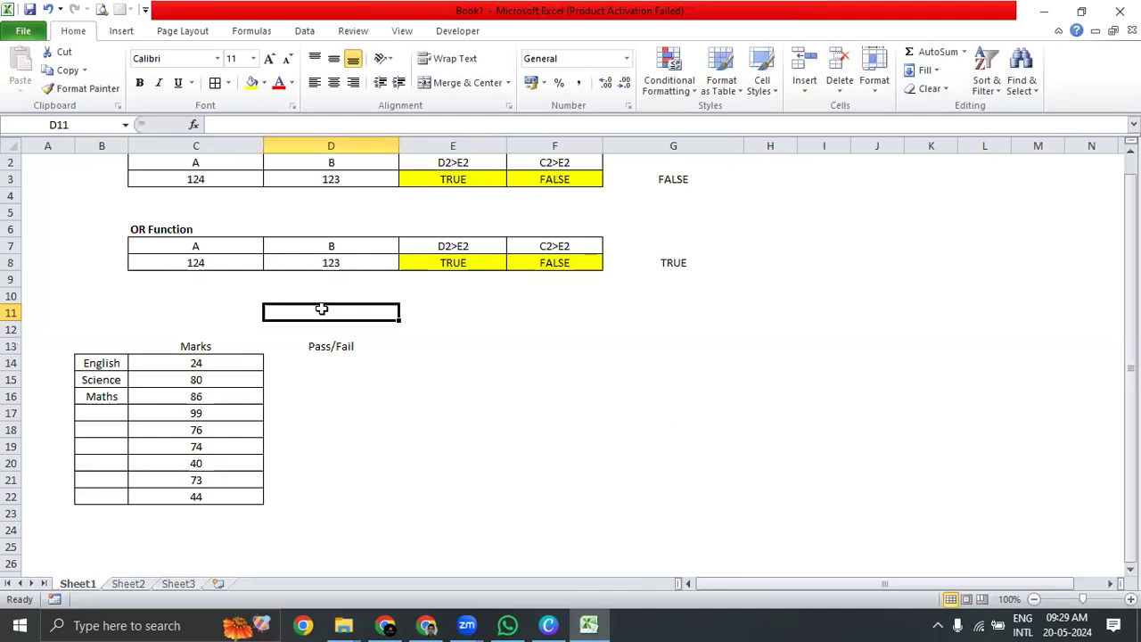
type("35")
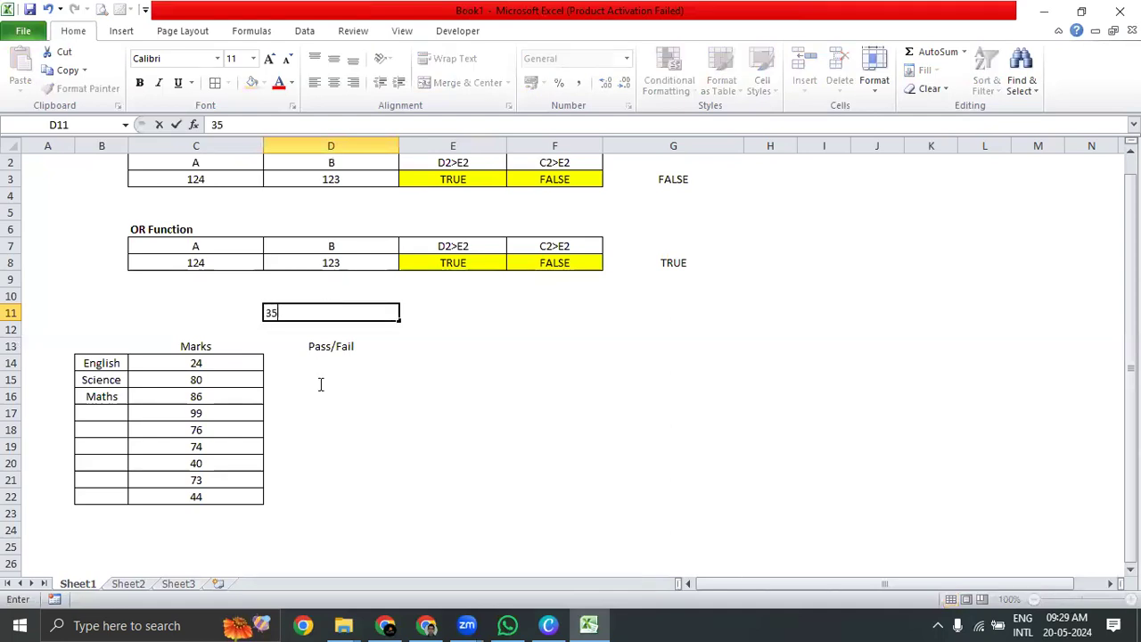
left_click(347, 515)
left_click(357, 324)
left_click(360, 311)
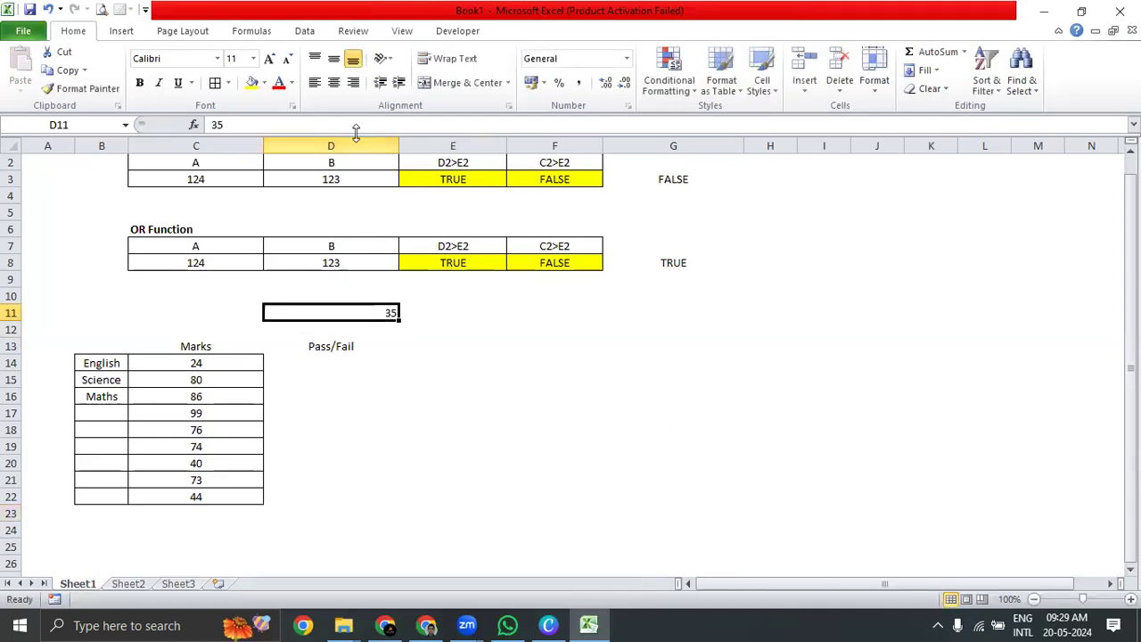
left_click(333, 87)
left_click(334, 58)
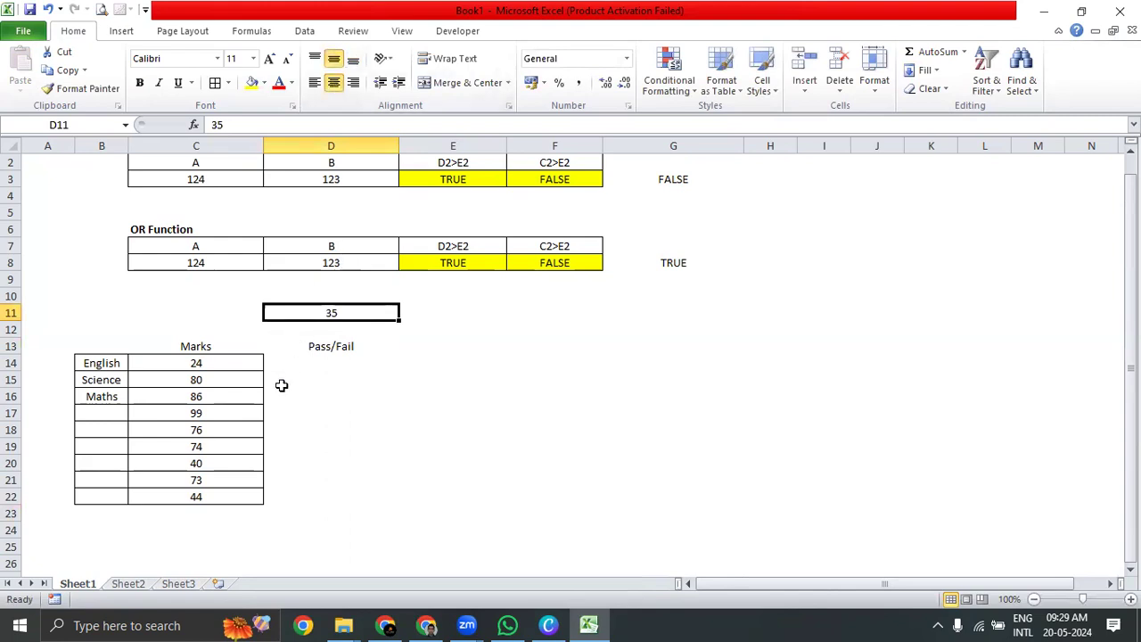
Compare the first marks in column C with the pass mark in D11.
left_click(223, 365)
left_click(224, 379)
left_click(221, 397)
left_click(219, 429)
left_click(220, 376)
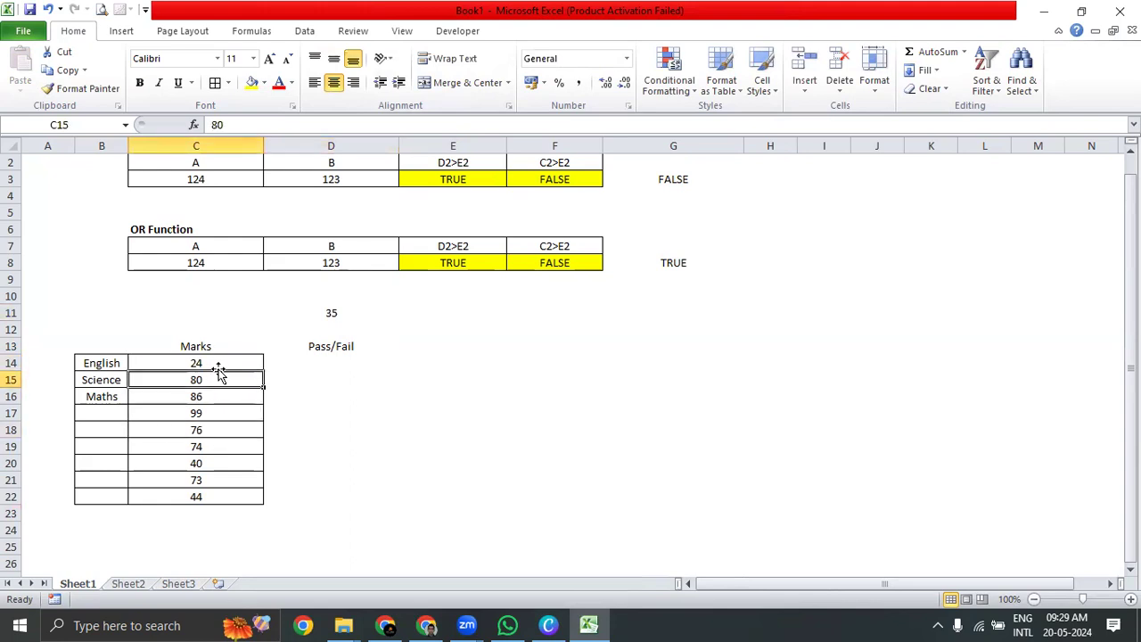
left_click(245, 366)
left_click(361, 313)
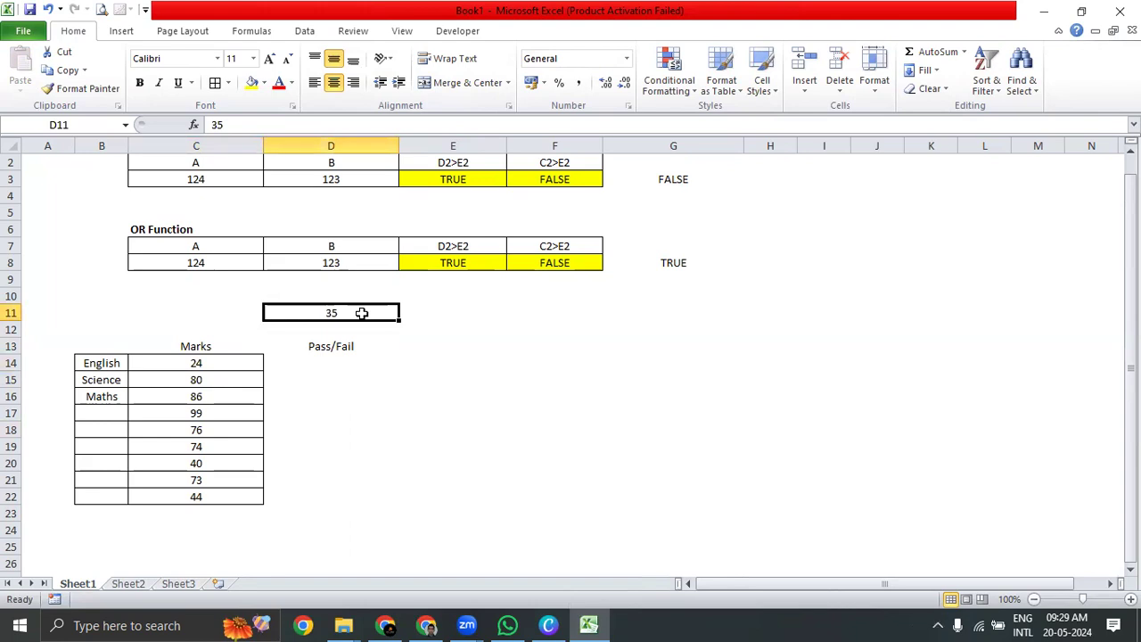
left_click(220, 376)
left_click(218, 363)
Start an IF formula in D14 with the logical test C14>D11.
left_click(329, 363)
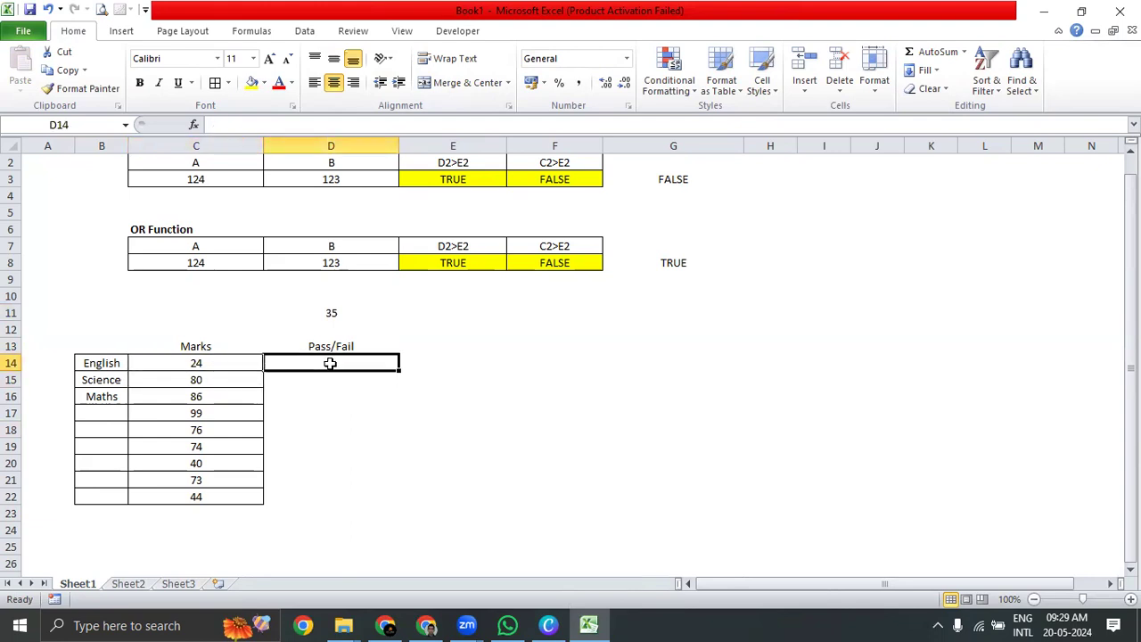
type("=If")
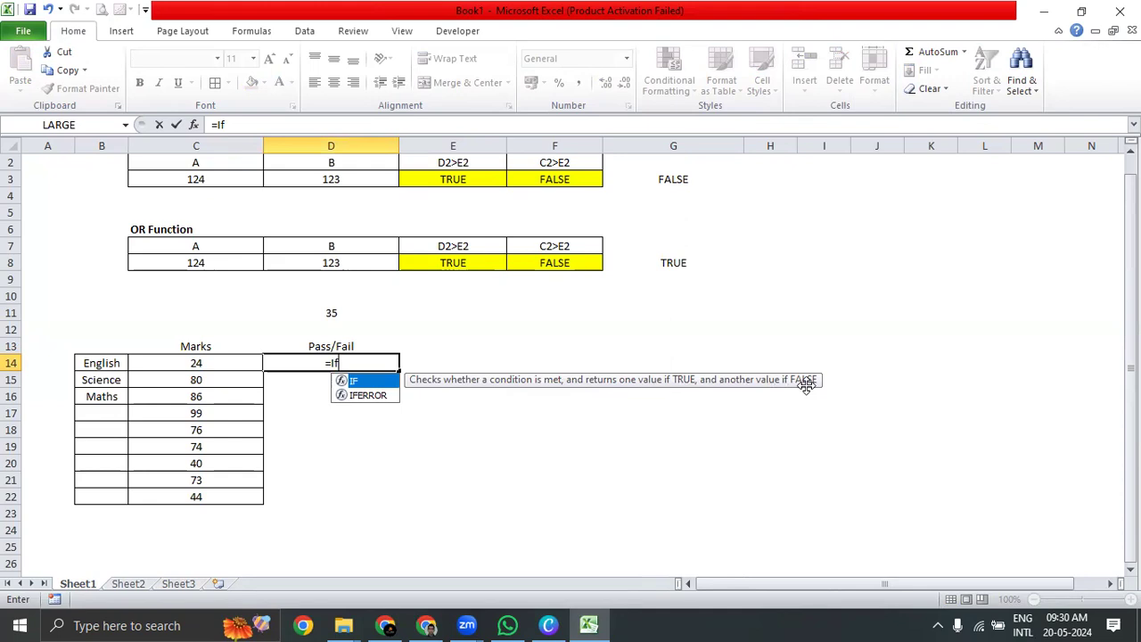
key("Tab")
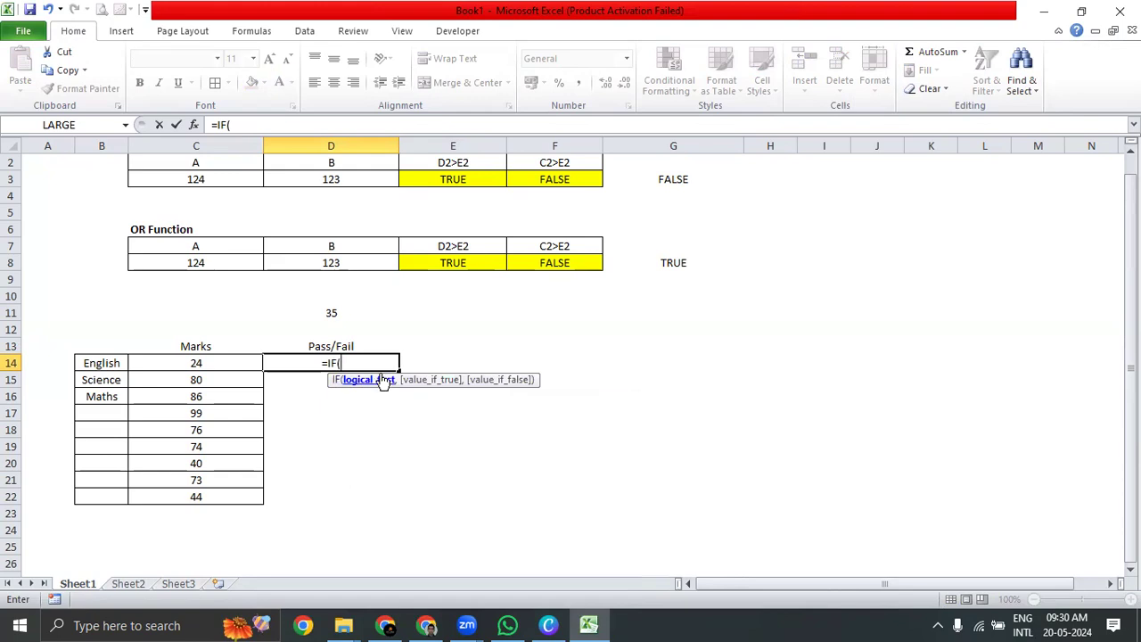
left_click(194, 362)
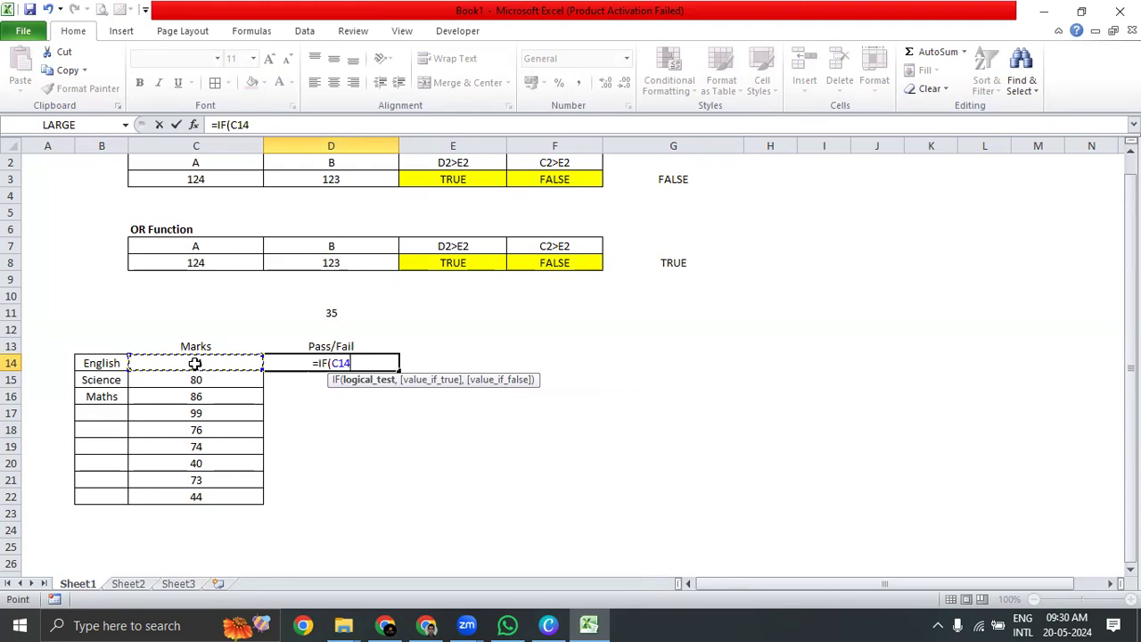
type(">")
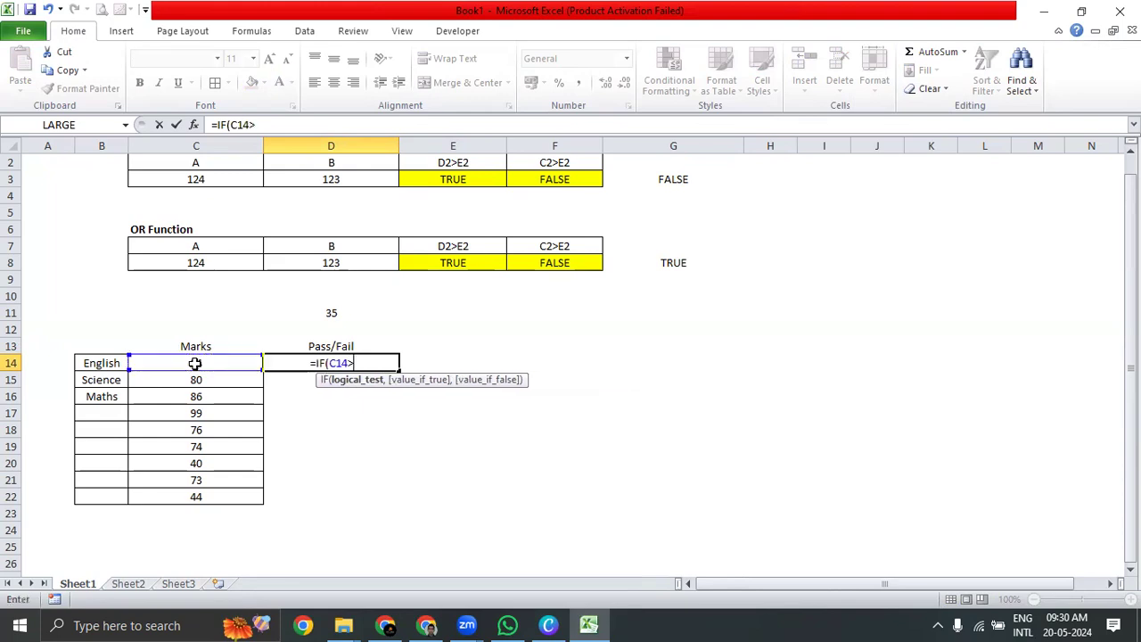
left_click(309, 312)
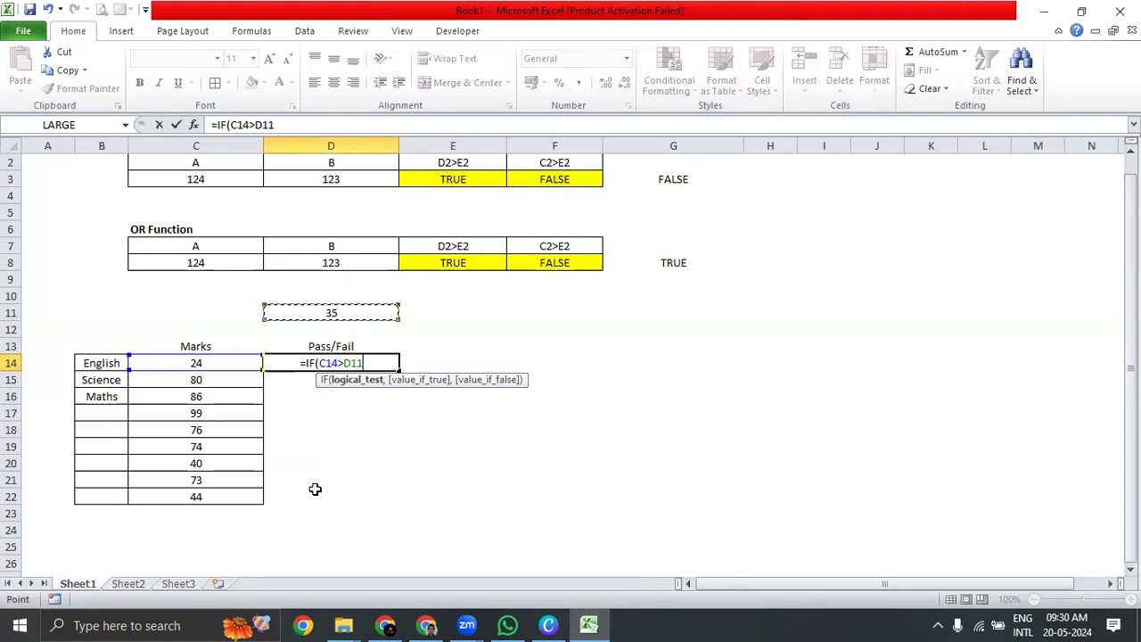
Make the pass mark reference absolute as $D$11 and complete the logical test argument with a comma.
left_click(347, 363)
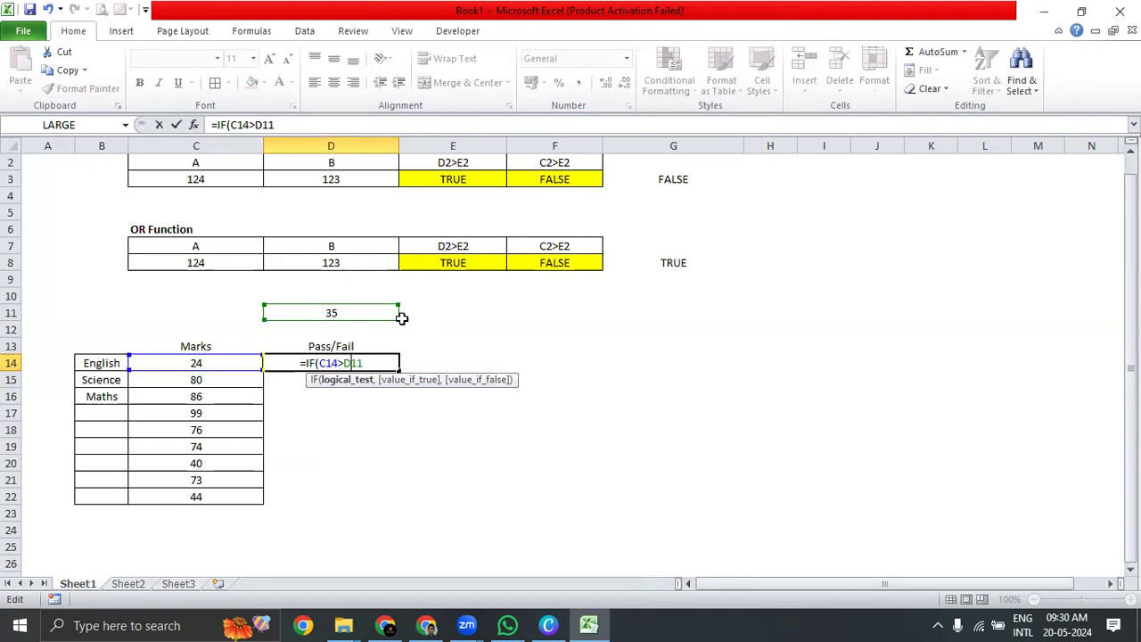
key("F4")
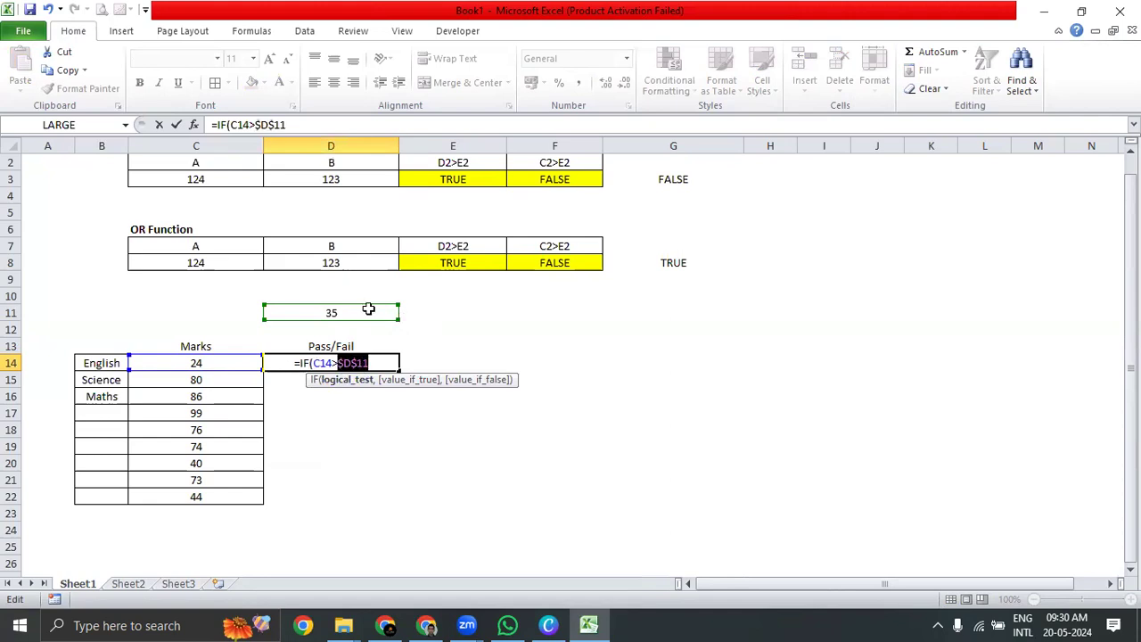
left_click(385, 363)
type(",")
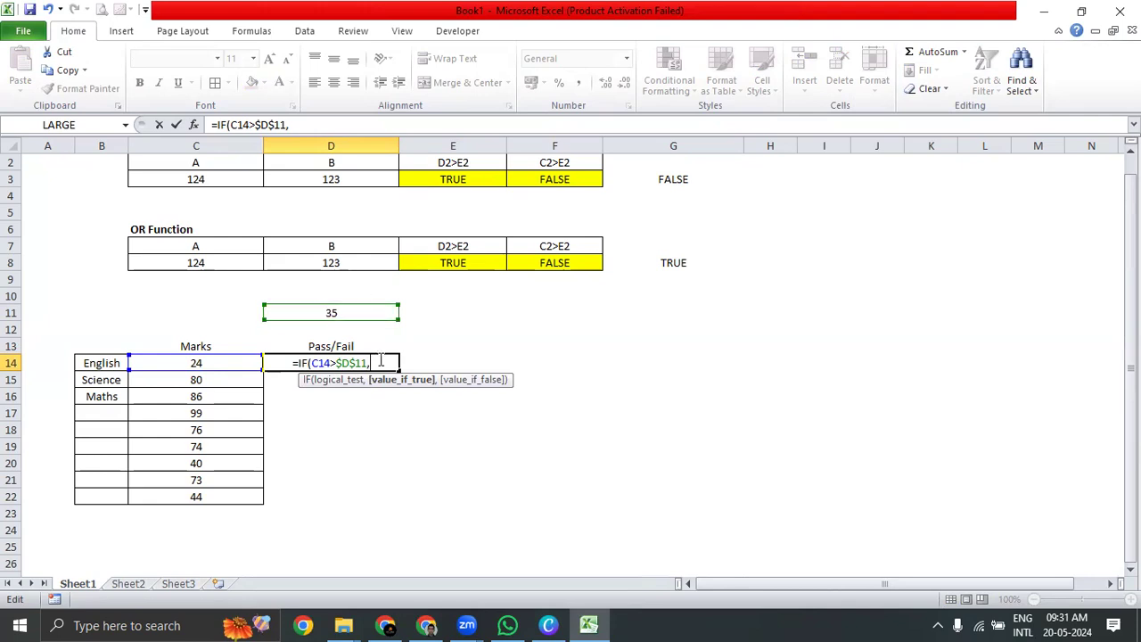
Enter "PASS" as the value-if-true argument of the IF formula in D14.
type("\"\"")
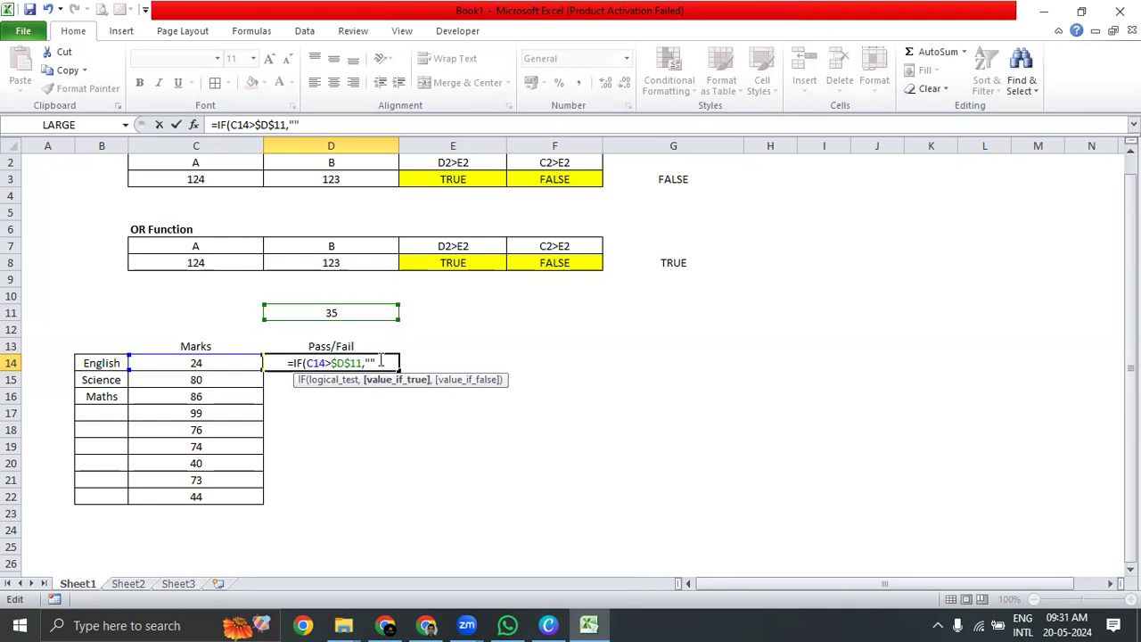
left_click(372, 362)
type("PAss")
key("BackSpace")
key("BackSpace")
key("BackSpace")
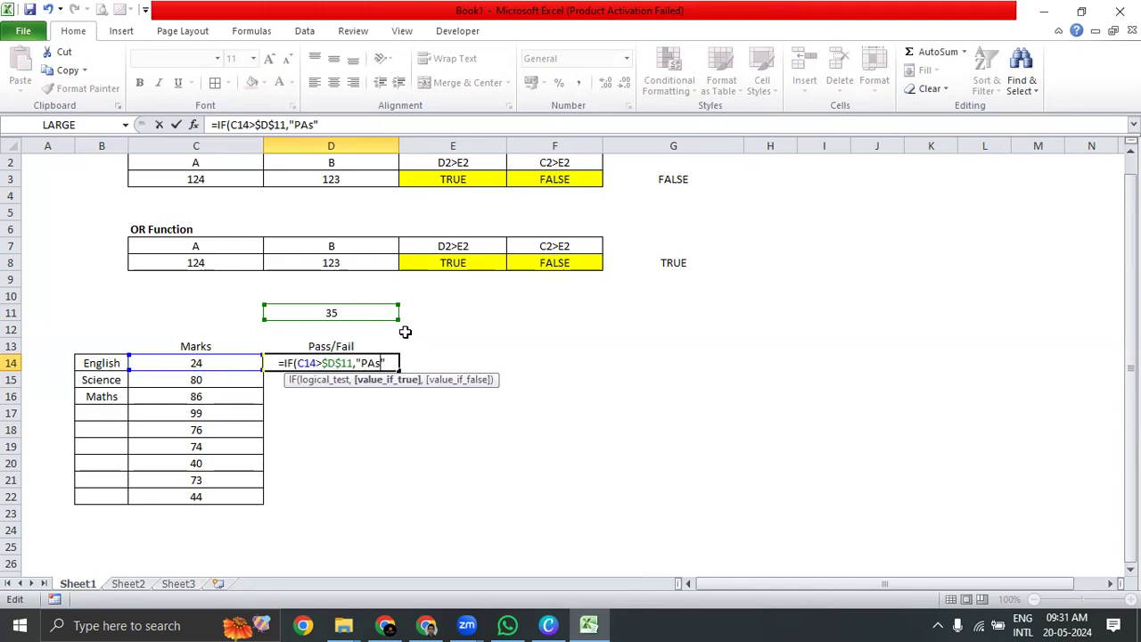
type("ASS")
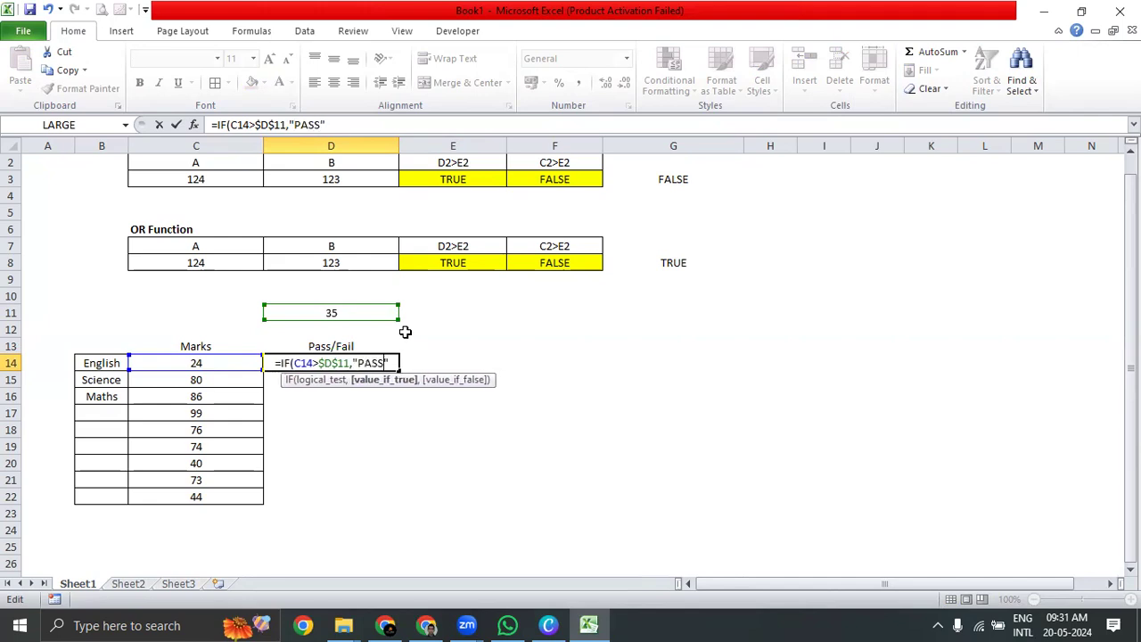
Complete the IF formula in D14 with "FAIL" as the value-if-false argument and enter it.
key("Right")
type(",")
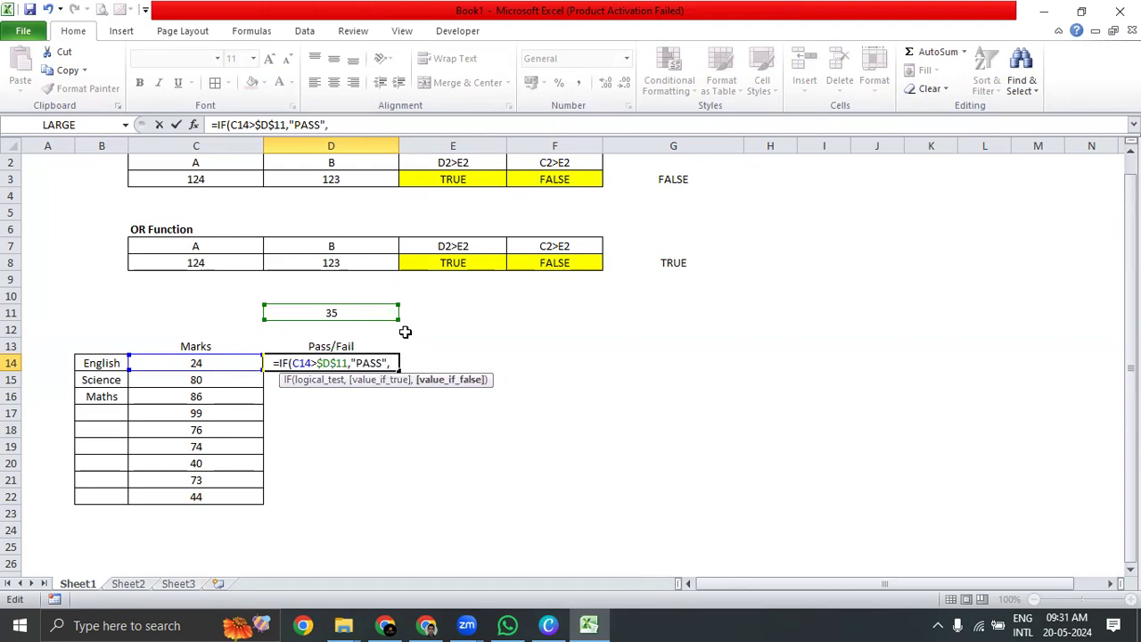
type("\"PASS\",\"")
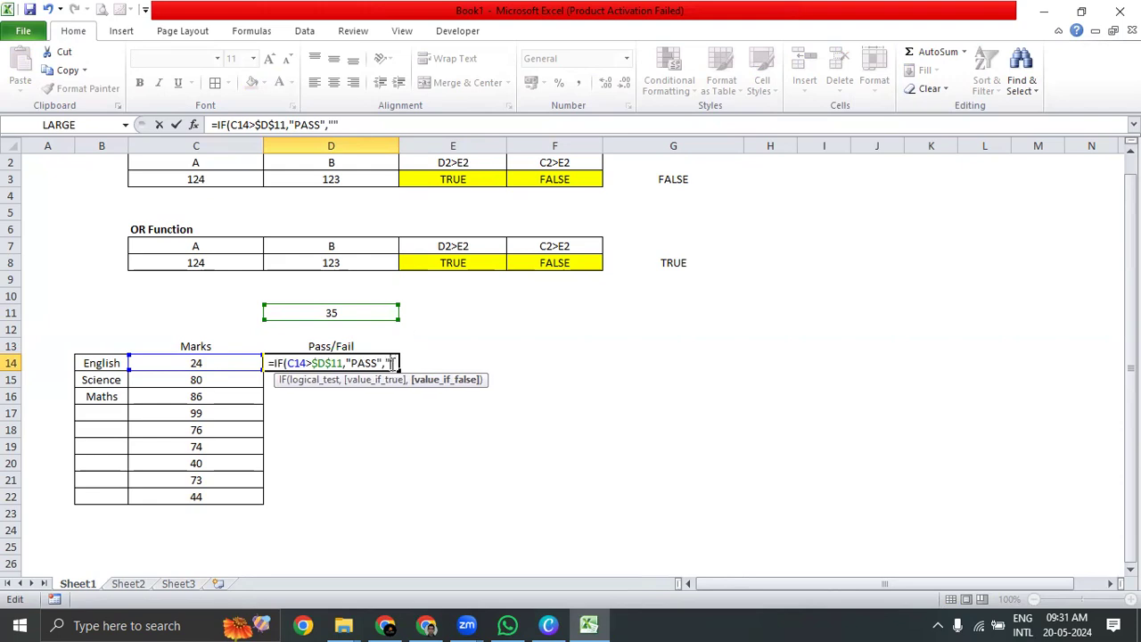
type("FAIL\"")
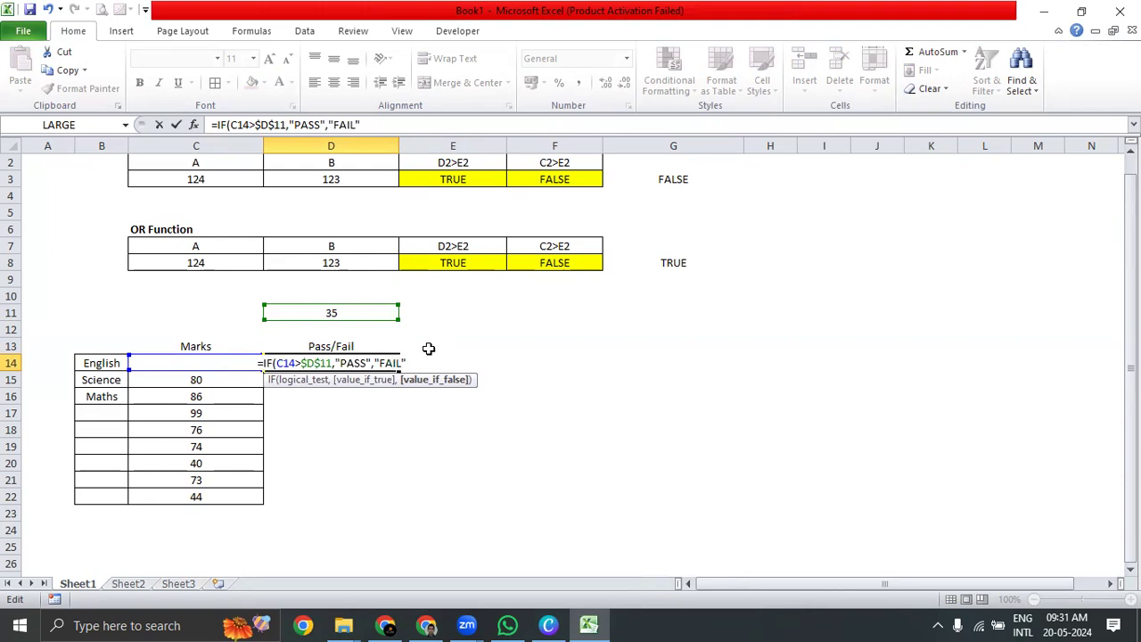
type(")")
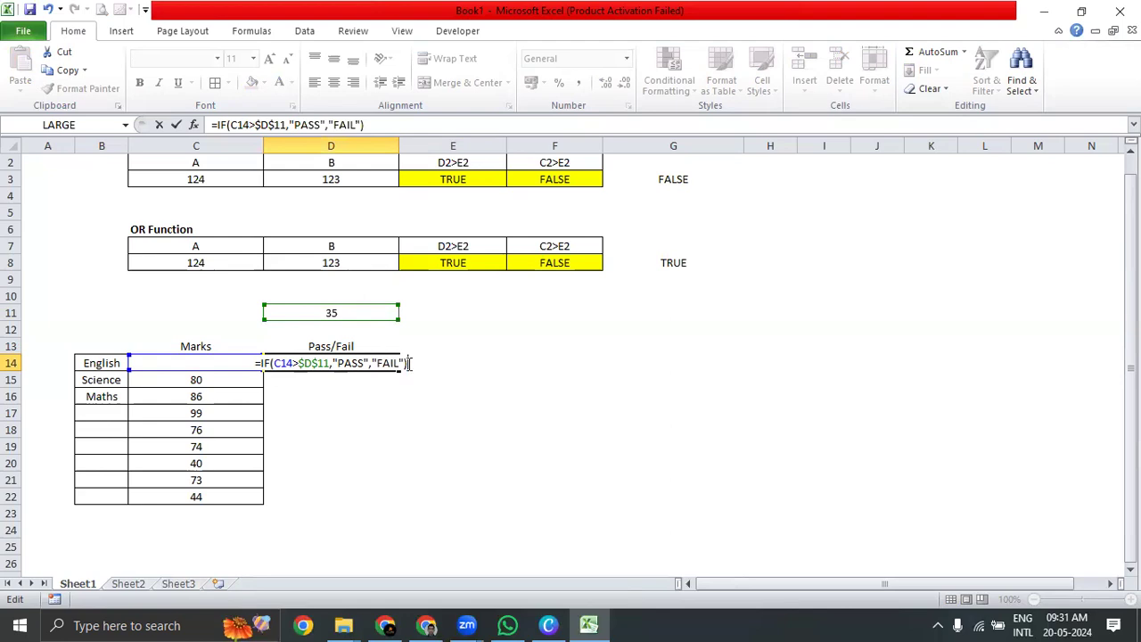
key("Return")
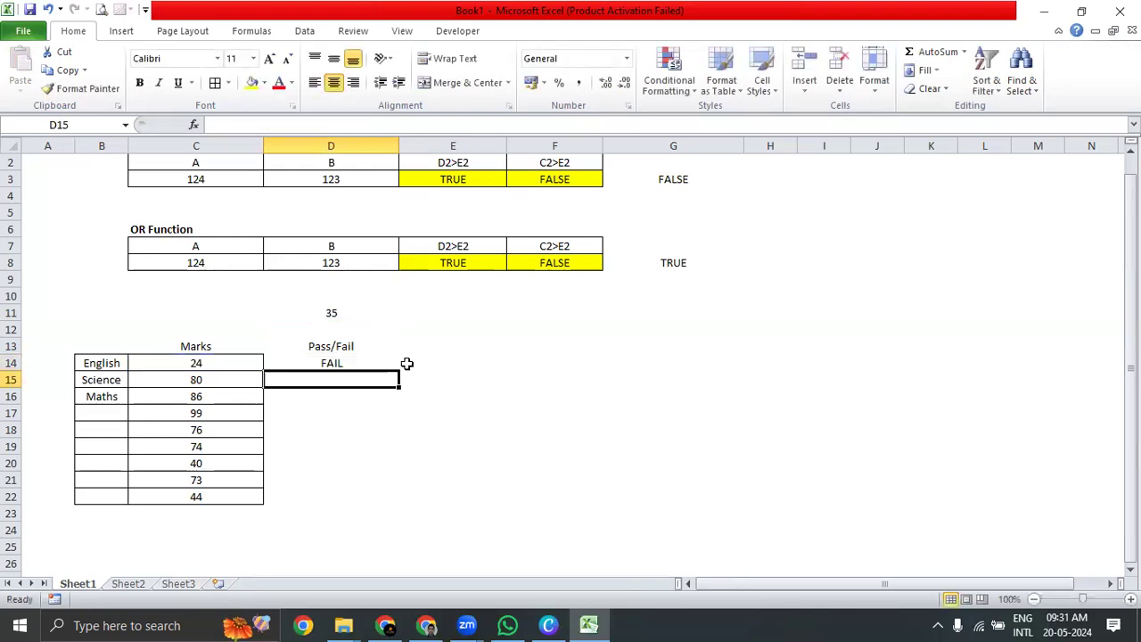
Copy the IF formula from D14 down the Pass/Fail column through D22.
left_click(378, 366)
left_click(239, 364)
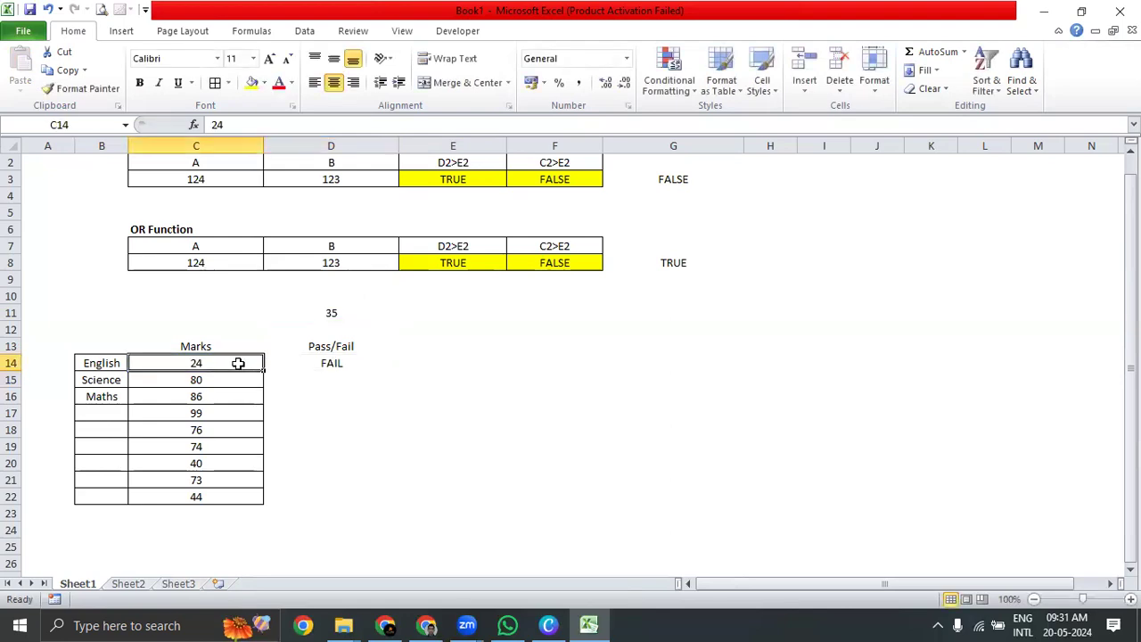
left_click(311, 306)
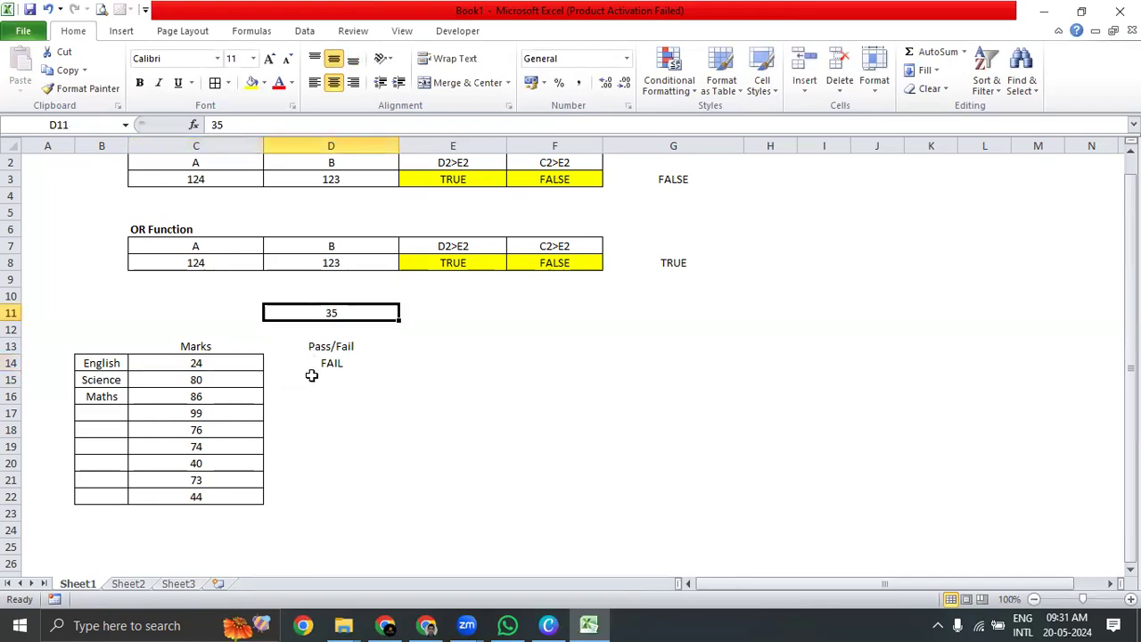
left_click(311, 364)
key("ctrl+c")
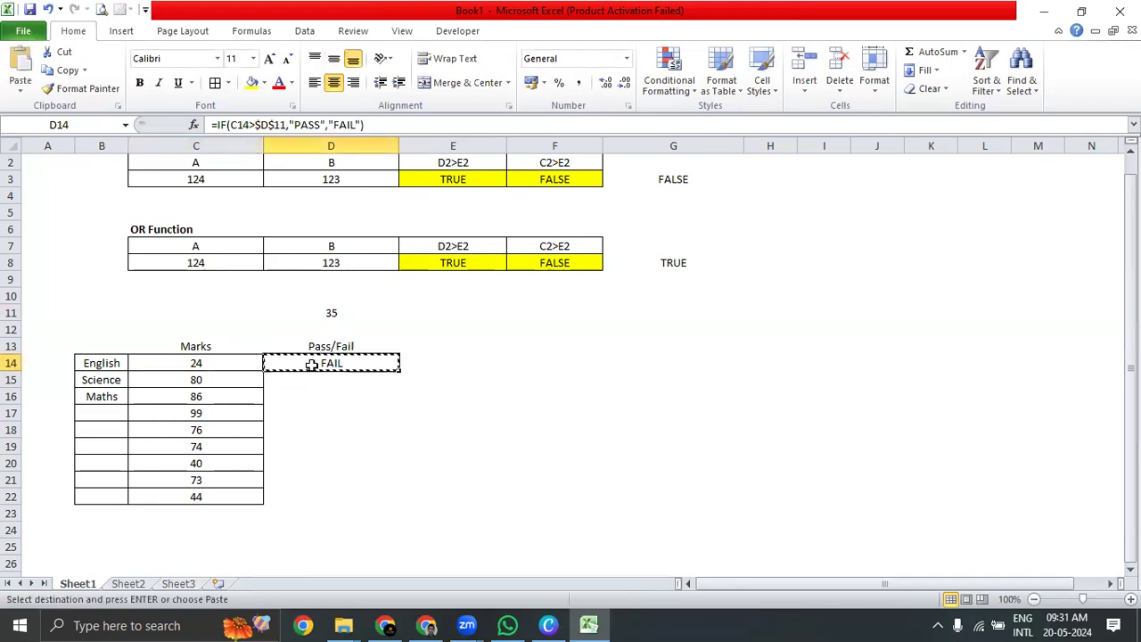
key("Left")
key("ctrl+Down")
key("Right")
key("ctrl+shift+Up")
key("ctrl+v")
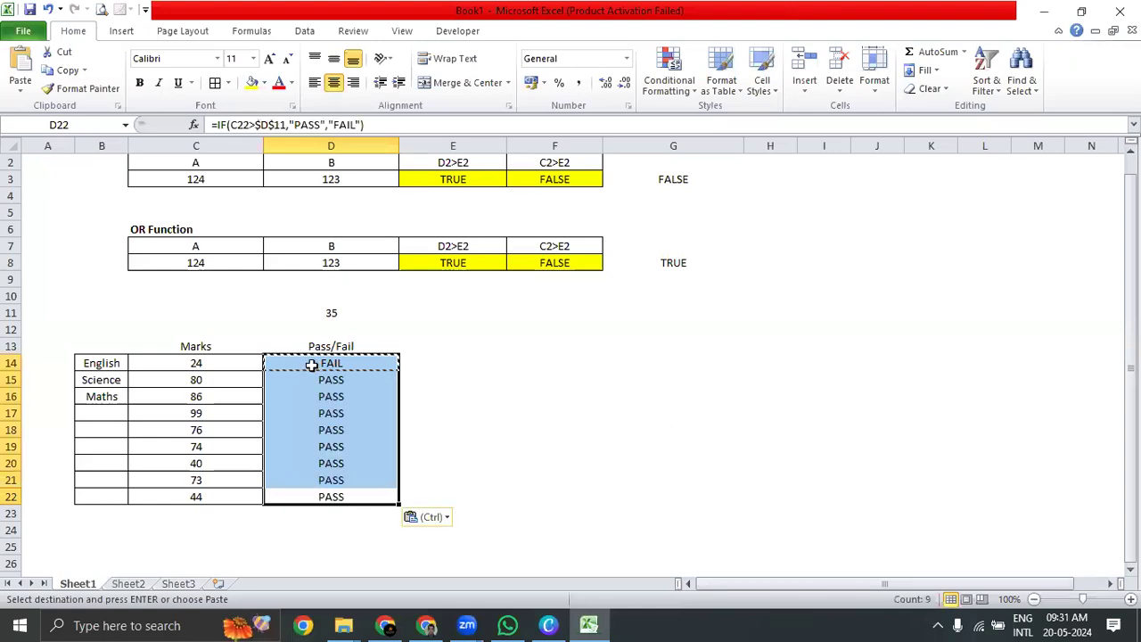
key("Escape")
Check the Pass/Fail results in column D against the marks in column C and the pass mark in D11.
left_click_drag(220, 377, 224, 496)
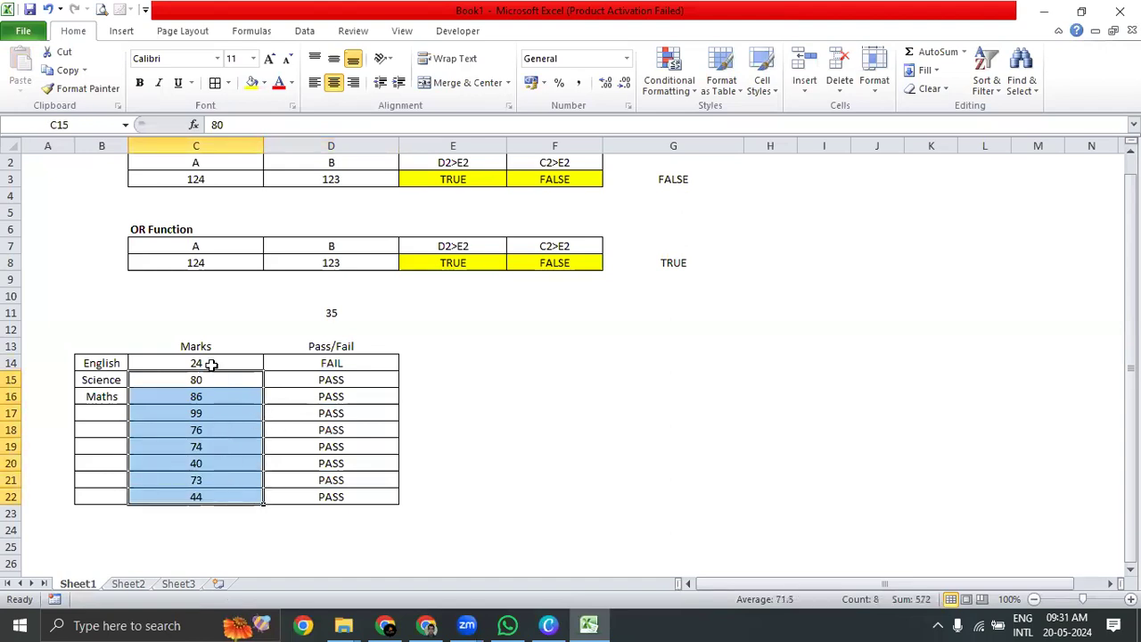
left_click(317, 308)
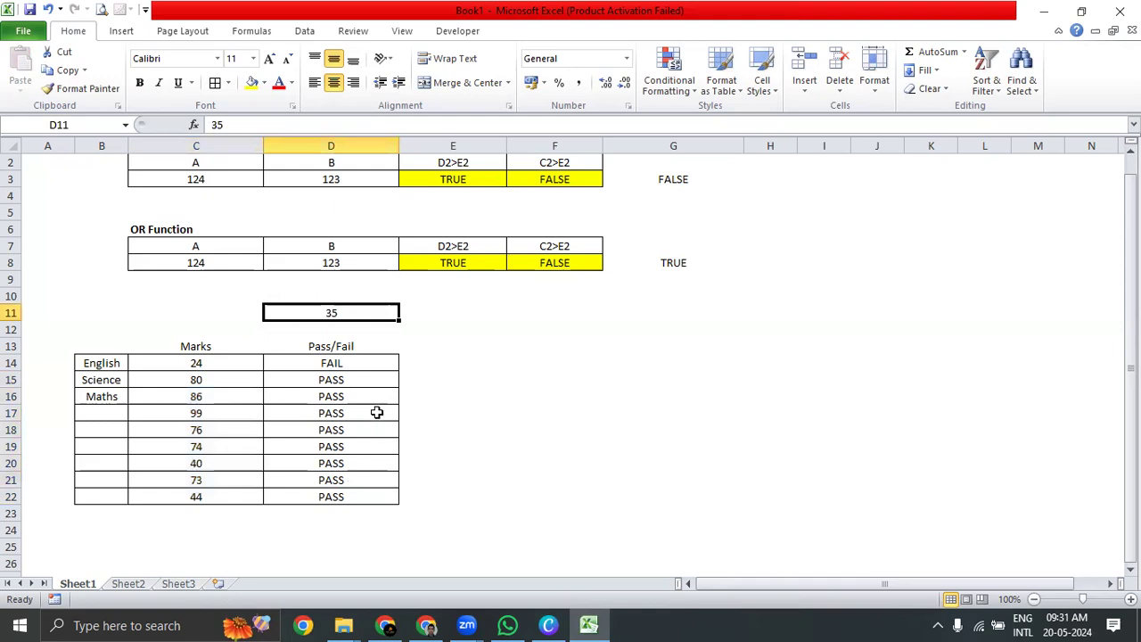
left_click_drag(390, 378, 371, 491)
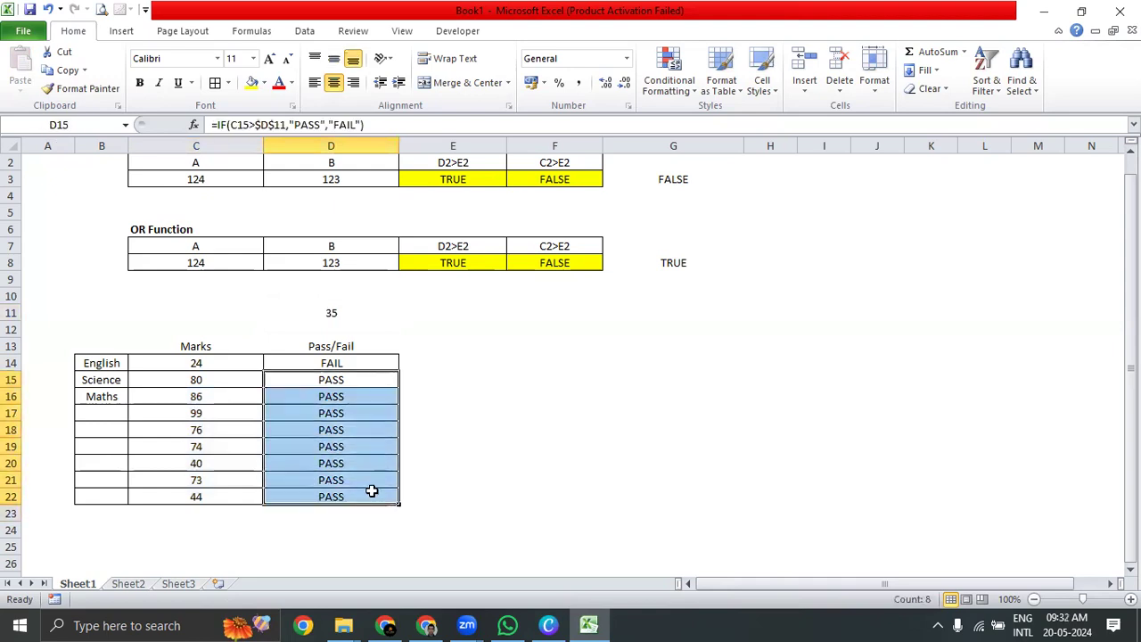
left_click(153, 369)
left_click(80, 366)
left_click(267, 381)
left_click(302, 364)
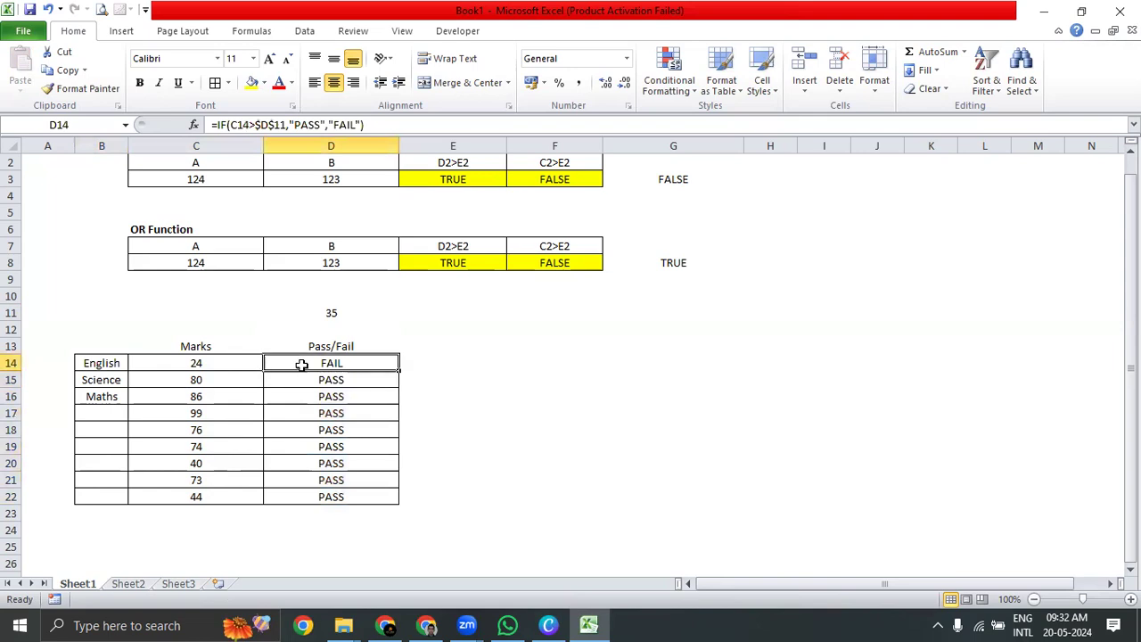
left_click(286, 464)
left_click(313, 379)
left_click(319, 363)
key("ctrl+shift+Down")
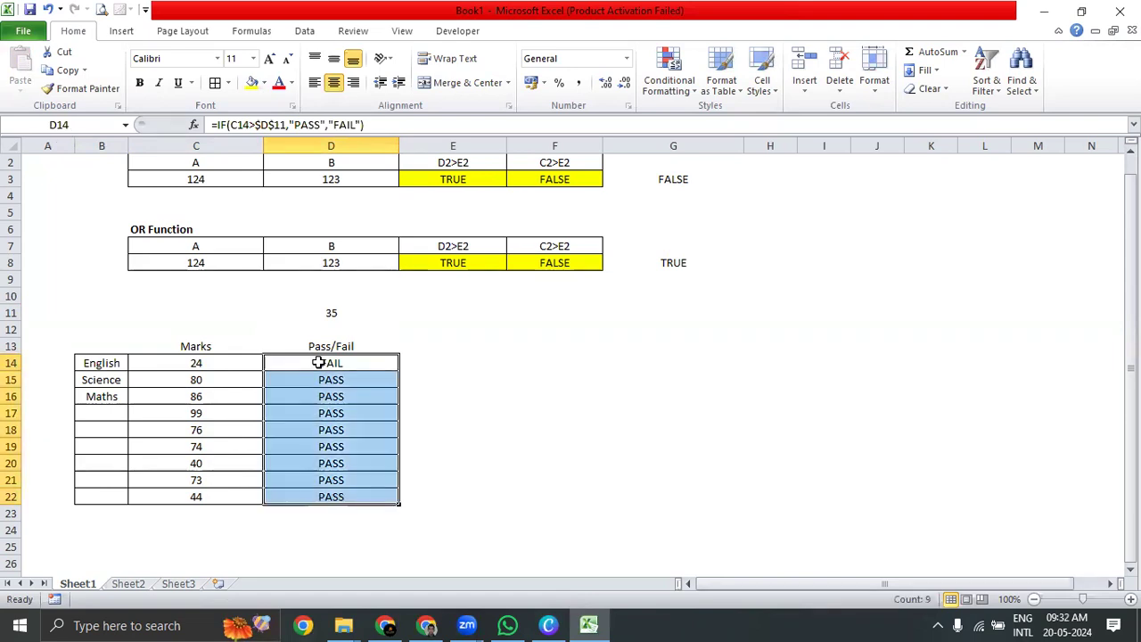
Review the list of marks from C14 downward, ending at the pass mark in D11.
key("Up")
key("Left")
key("Left")
key("Down")
key("Right")
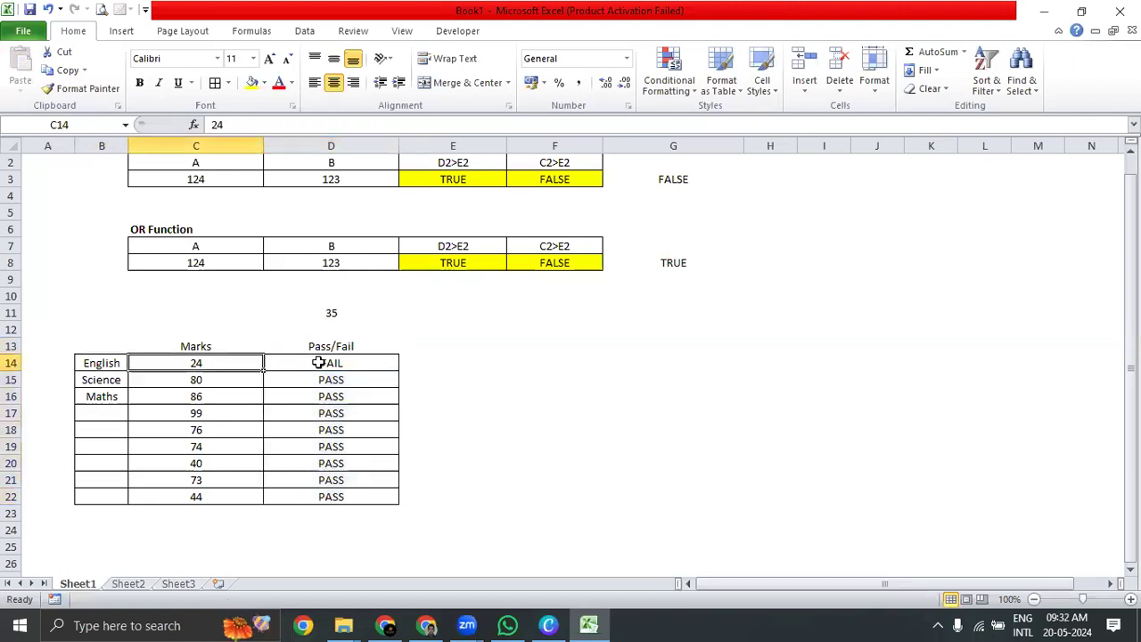
key("Down")
key("Down")
key("Down")
key("Down")
key("Up")
key("Up")
key("Up")
key("Up")
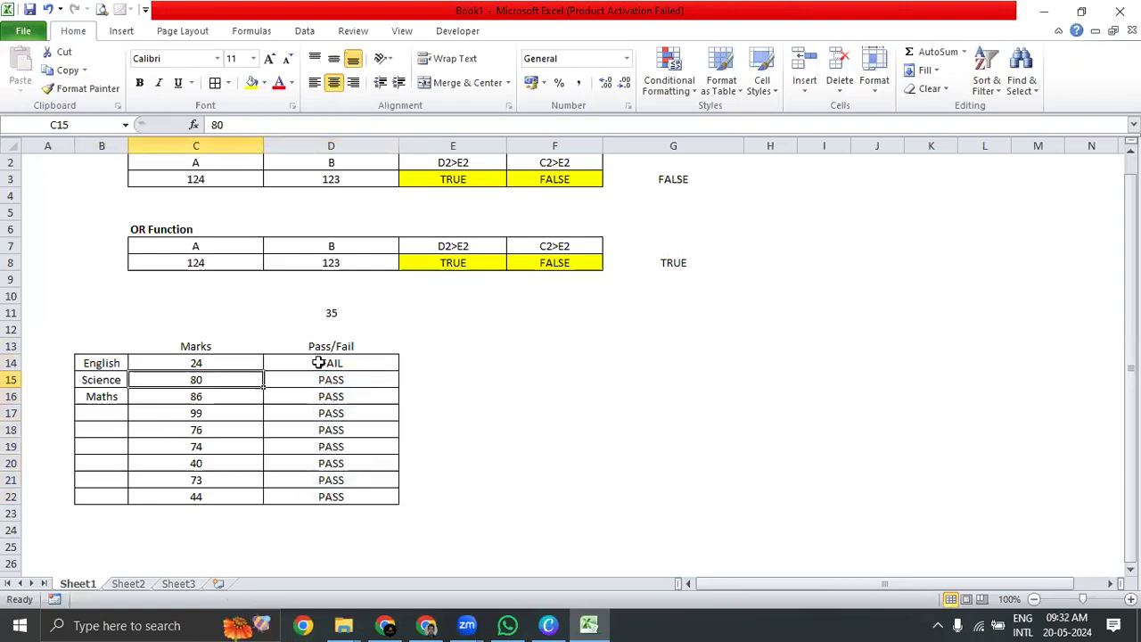
key("shift+Down")
key("shift+Down")
key("shift+Down")
key("shift+Down")
key("shift+Down")
key("shift+Down")
key("shift+Down")
key("shift+Down")
key("shift+Down")
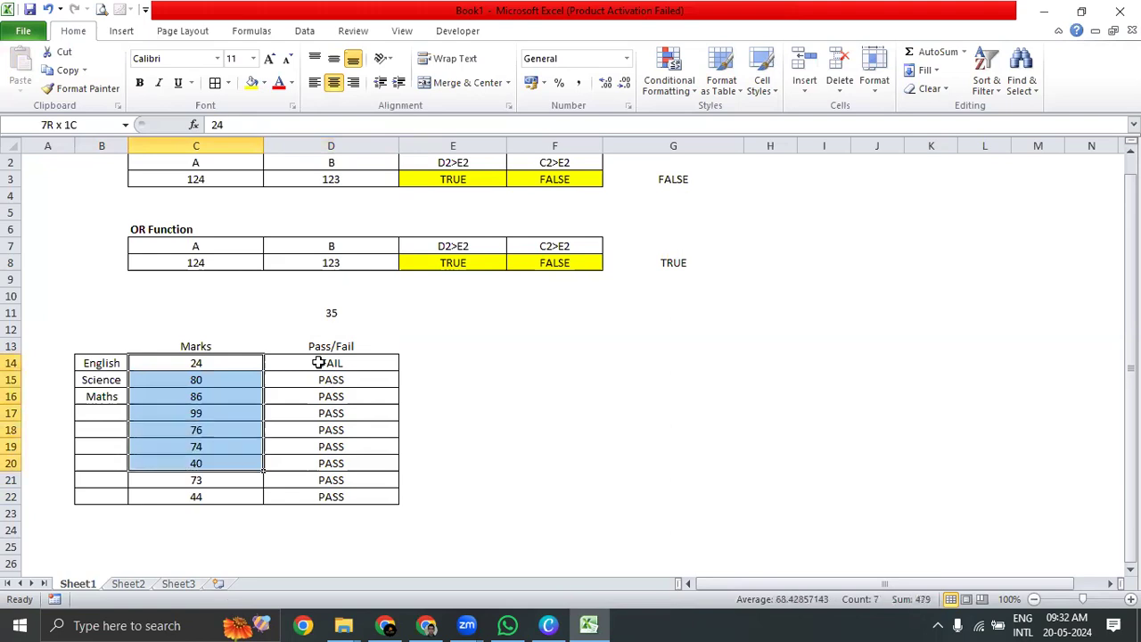
key("Up")
key("Up")
key("Right")
key("Up")
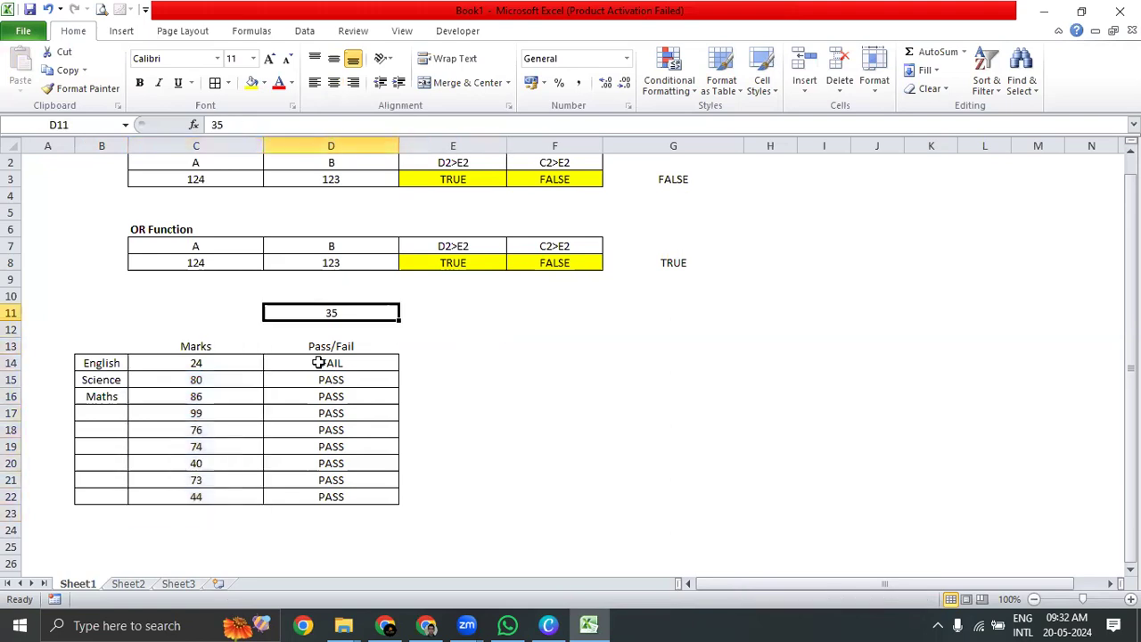
key("Down")
key("Down")
key("shift+Left")
key("shift+Left")
key("shift+Down")
key("shift+Down")
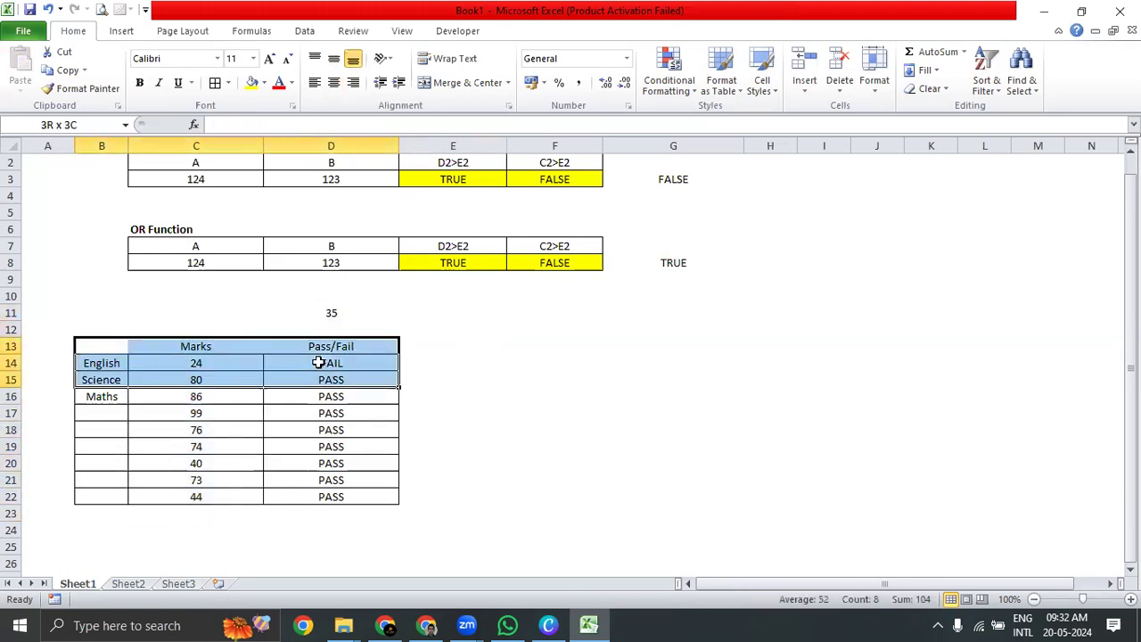
key("shift+Down")
key("shift+Down")
key("shift+Down")
key("shift+Down")
key("shift+Down")
key("shift+Down")
key("shift+Down")
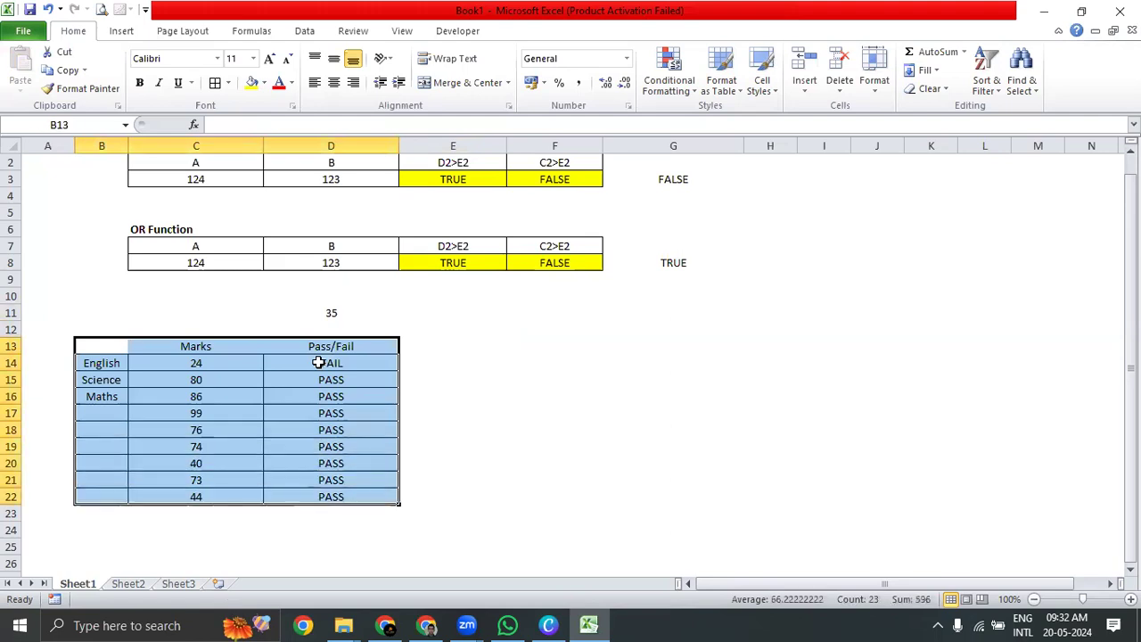
Move the pass mark from D11 up to D10.
key("Down")
key("Up")
key("Up")
key("Right")
key("Right")
key("Right")
key("Up")
key("Left")
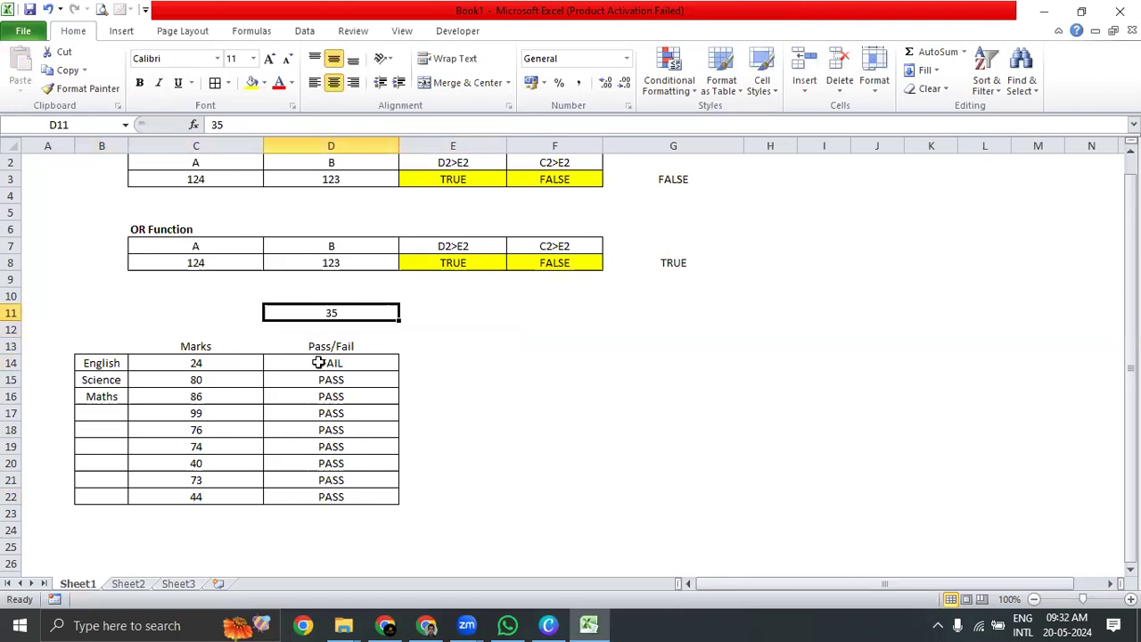
key("ctrl+x")
key("Up")
key("ctrl+v")
key("Down")
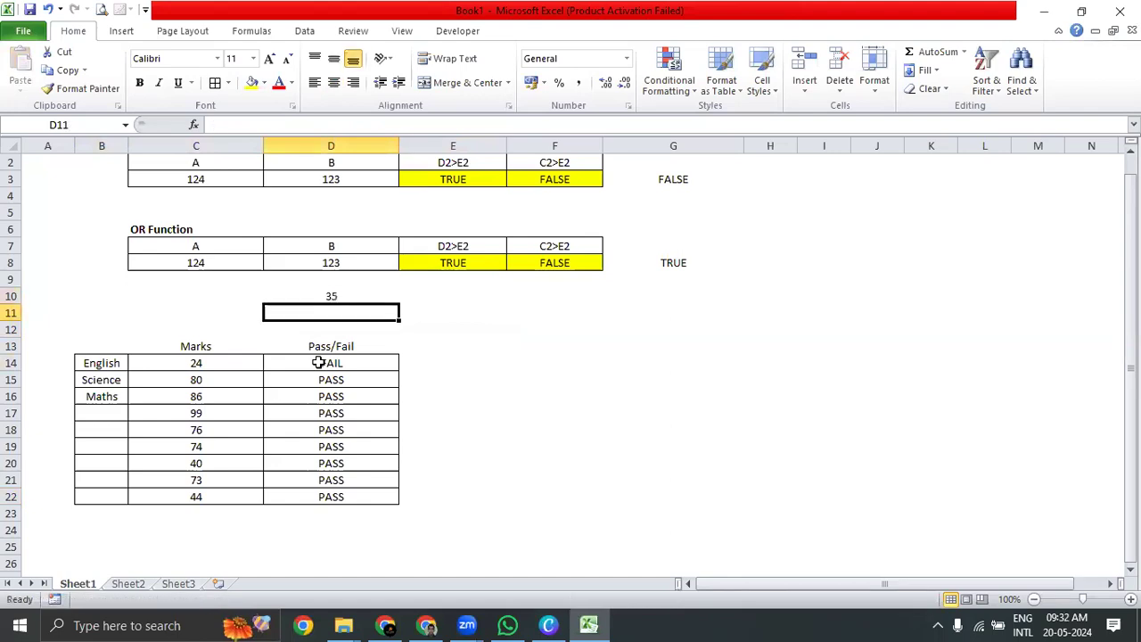
Inspect the pass mark reference in the D14 IF formula.
key("Left")
key("Left")
key("Right")
key("Right")
key("Down")
key("Down")
key("Down")
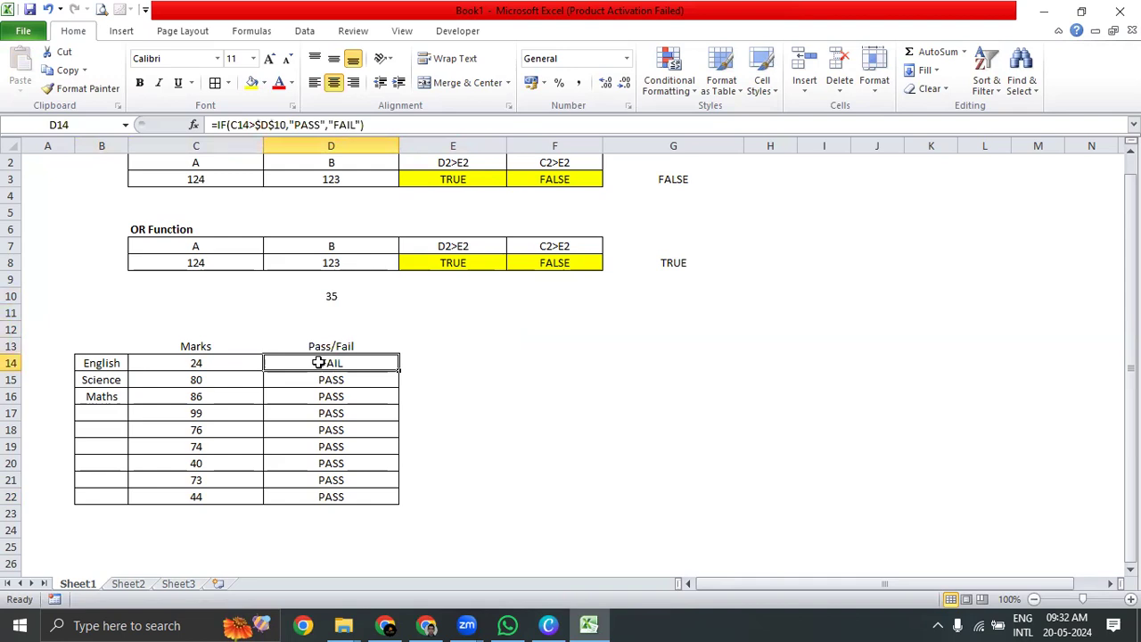
Enter the mark range 0-34 in C11 and centre it.
key("Up")
key("Up")
key("Up")
key("Up")
key("Left")
key("Down")
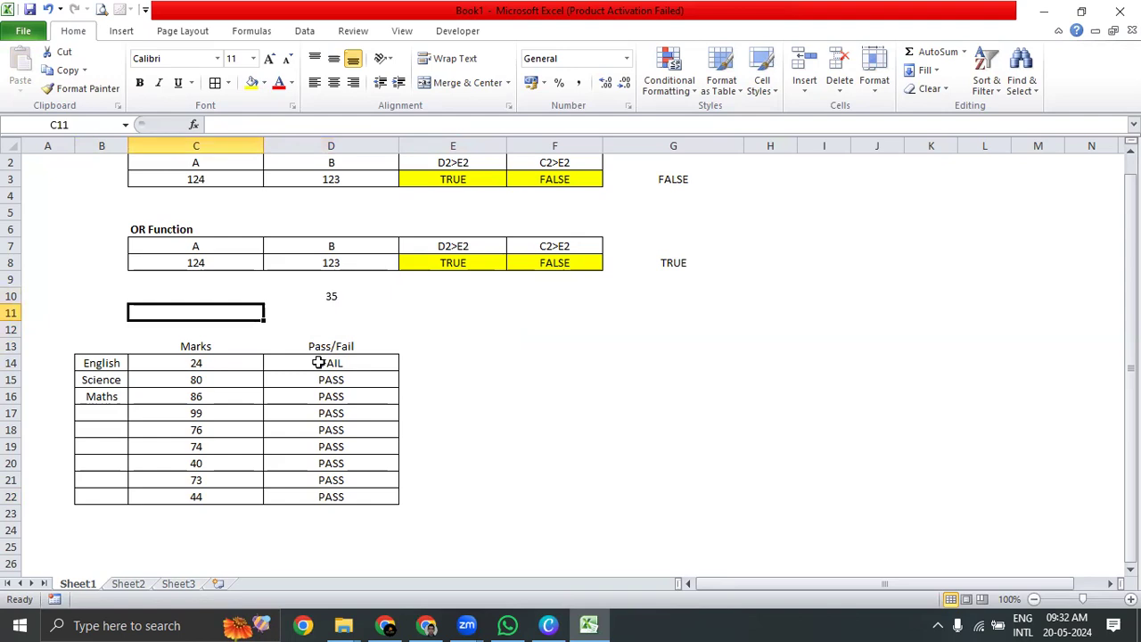
type("0-34")
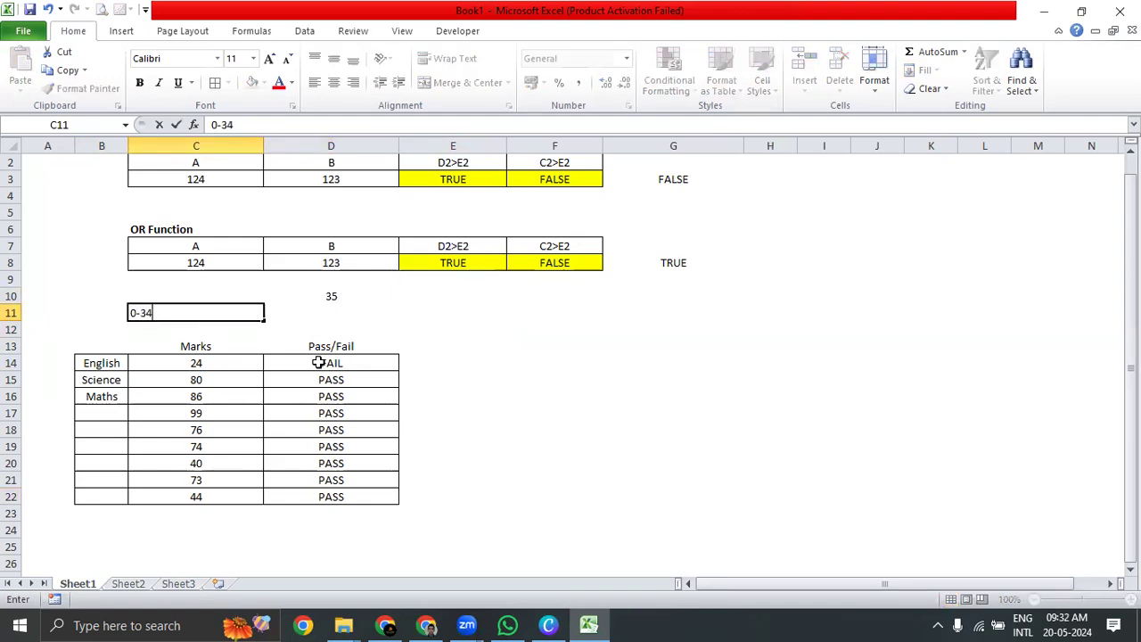
key("Return")
key("Up")
key("alt+h")
key("a")
key("c")
key("Return")
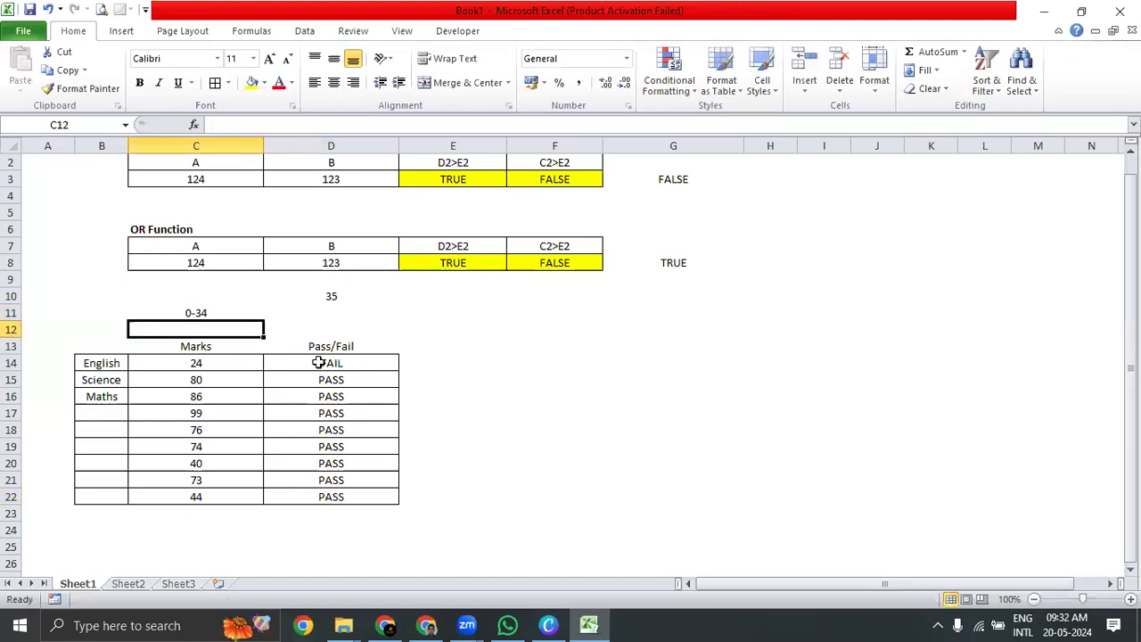
Enter the label Fail in C12 and centre it under the mark range.
type("Fail")
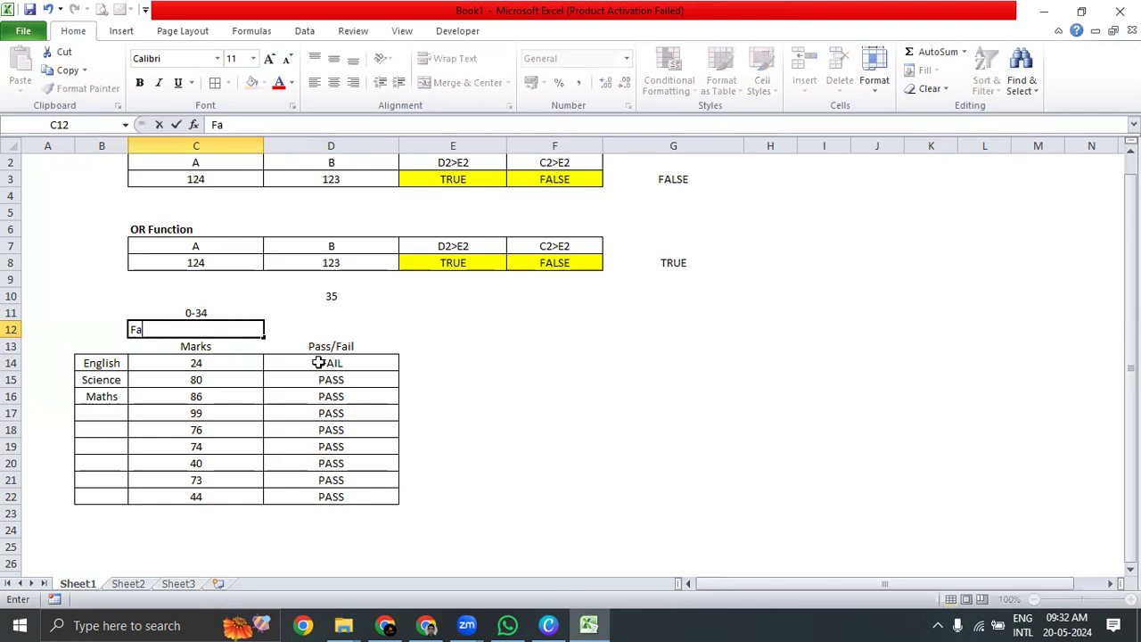
key("Return")
key("Up")
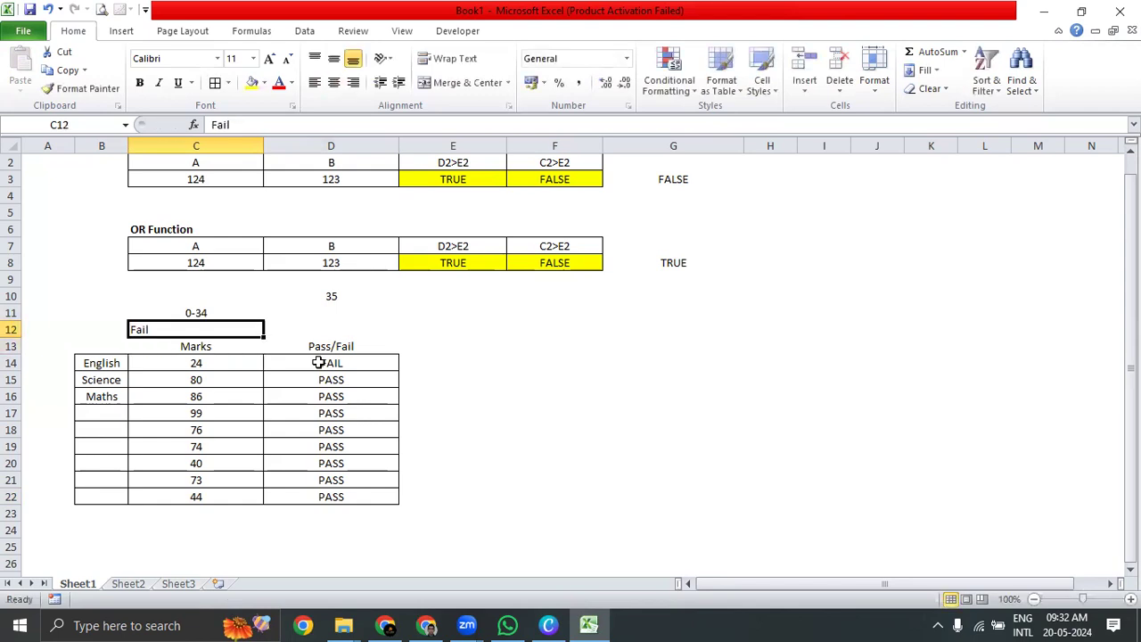
key("alt+h")
key("a")
key("c")
Change the mark range in C11 to 0-35.
key("Up")
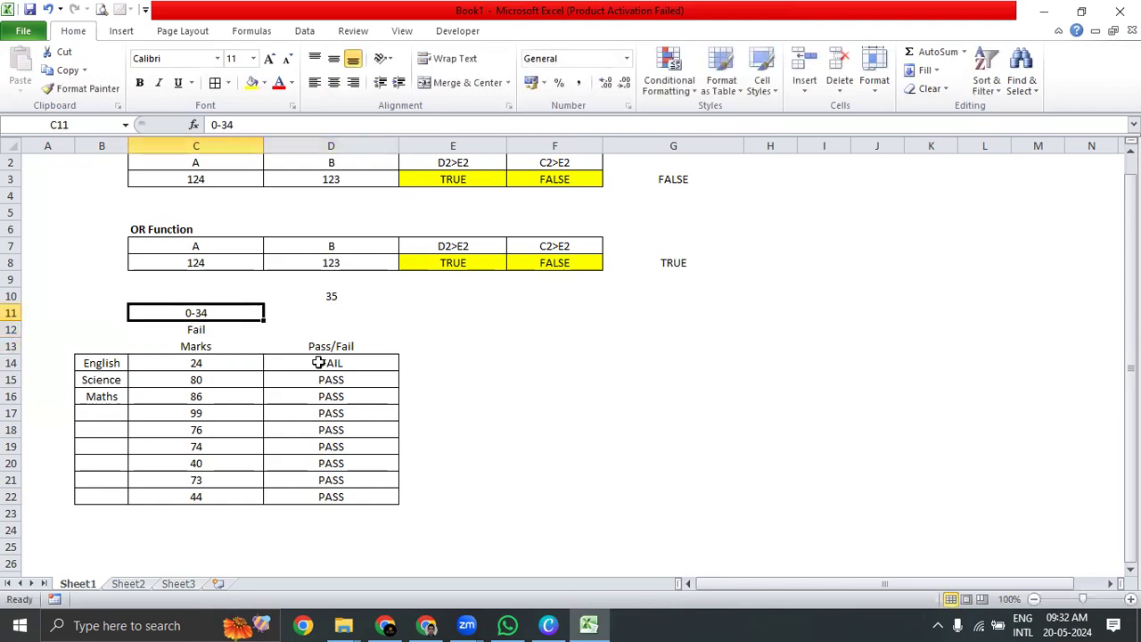
key("F2")
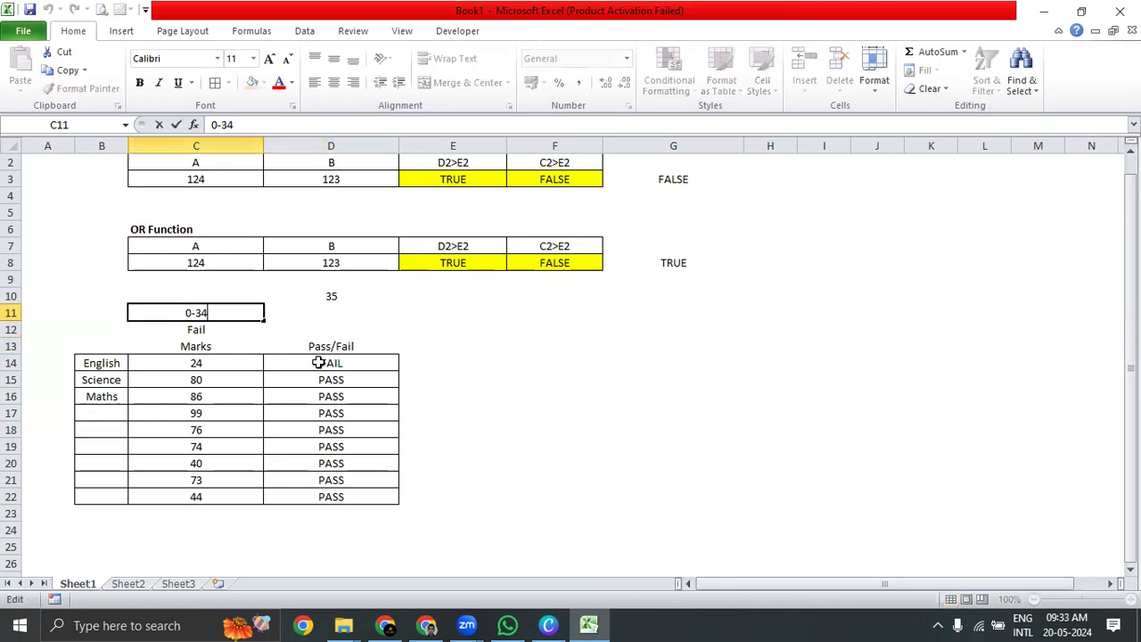
key("BackSpace")
type("5")
key("Return")
Move the marks table B13:D22 down one row so that it starts at B14.
key("Up")
key("Down")
key("Down")
key("Left")
key("shift+Right")
key("shift+Down")
key("shift+Right")
key("shift+Down")
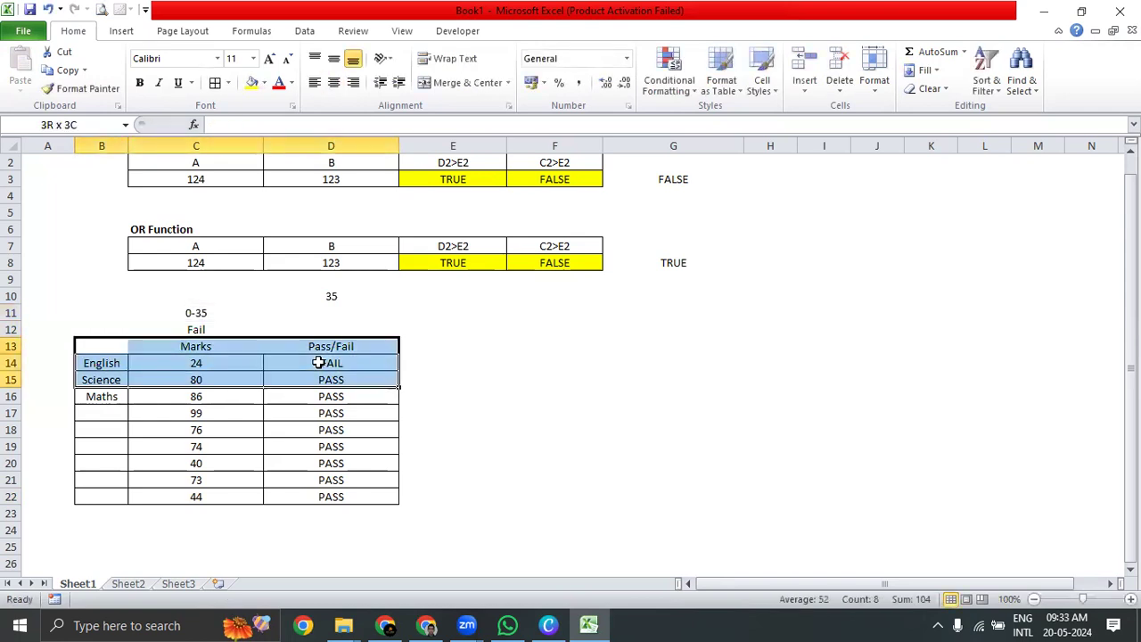
key("shift+Down")
key("shift+Down")
key("shift+Down")
key("shift+Down")
key("shift+Down")
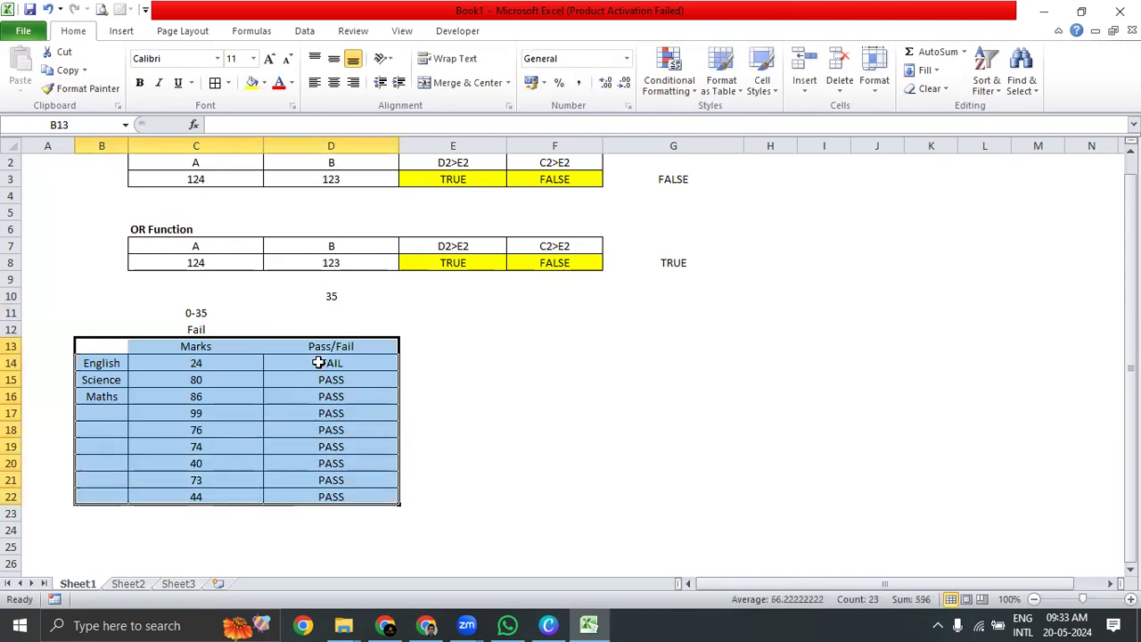
key("ctrl+x")
key("Down")
key("Return")
Make the Fail label in C12 bold.
key("Up")
key("Right")
key("Up")
key("Right")
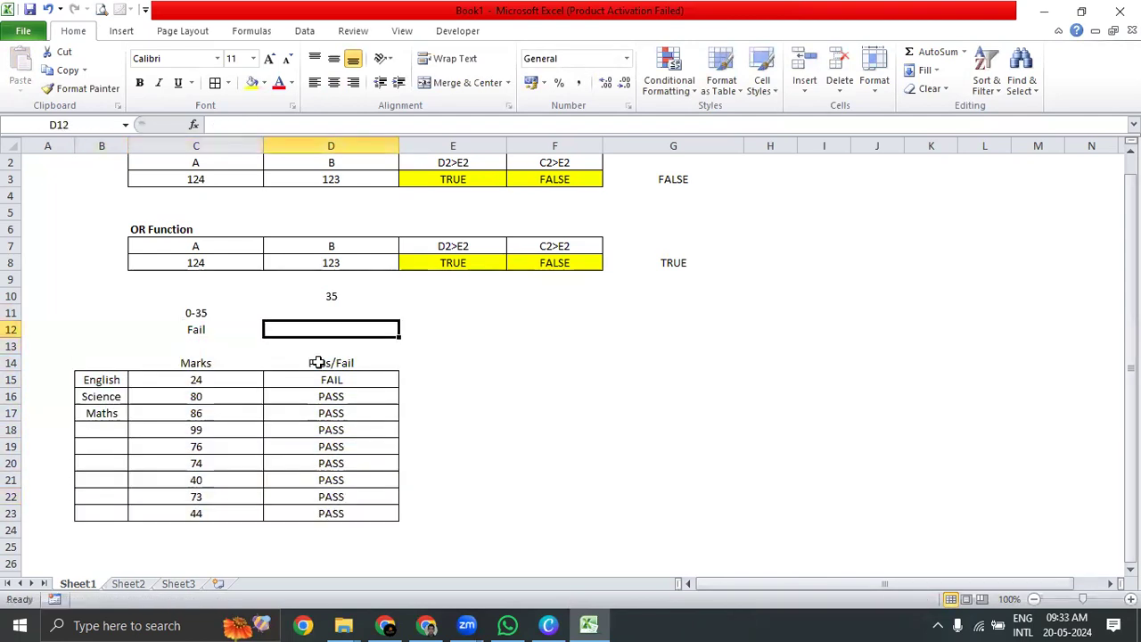
key("Left")
key("ctrl+b")
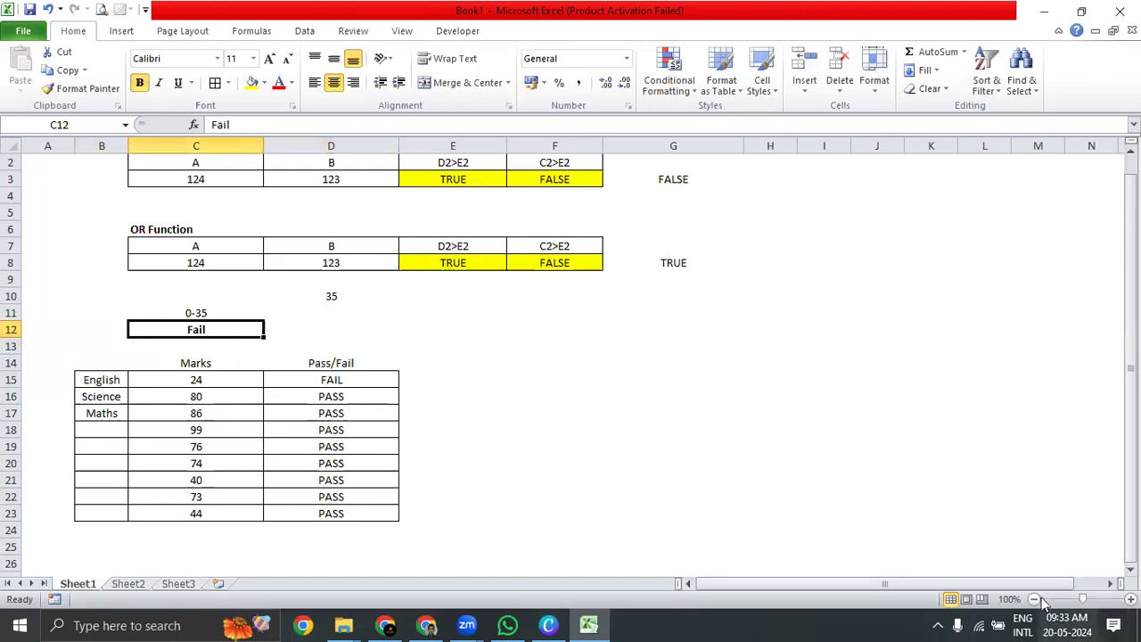
left_click(1130, 599)
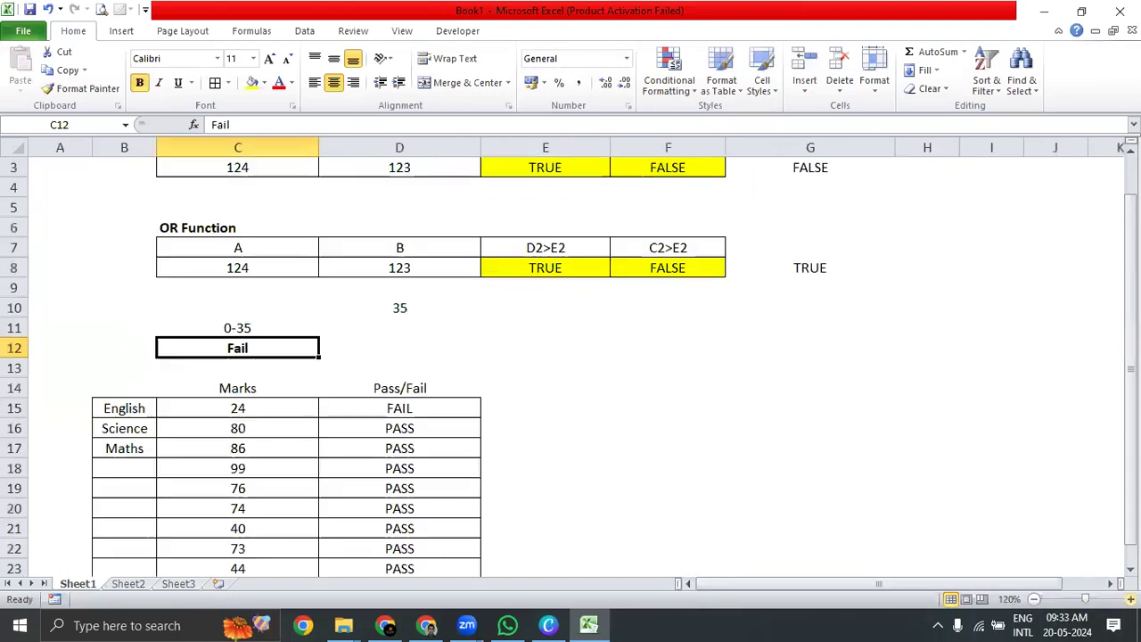
Enter the mark range 35-50 in D11 and centre it.
left_click(1130, 599)
left_click(1131, 599)
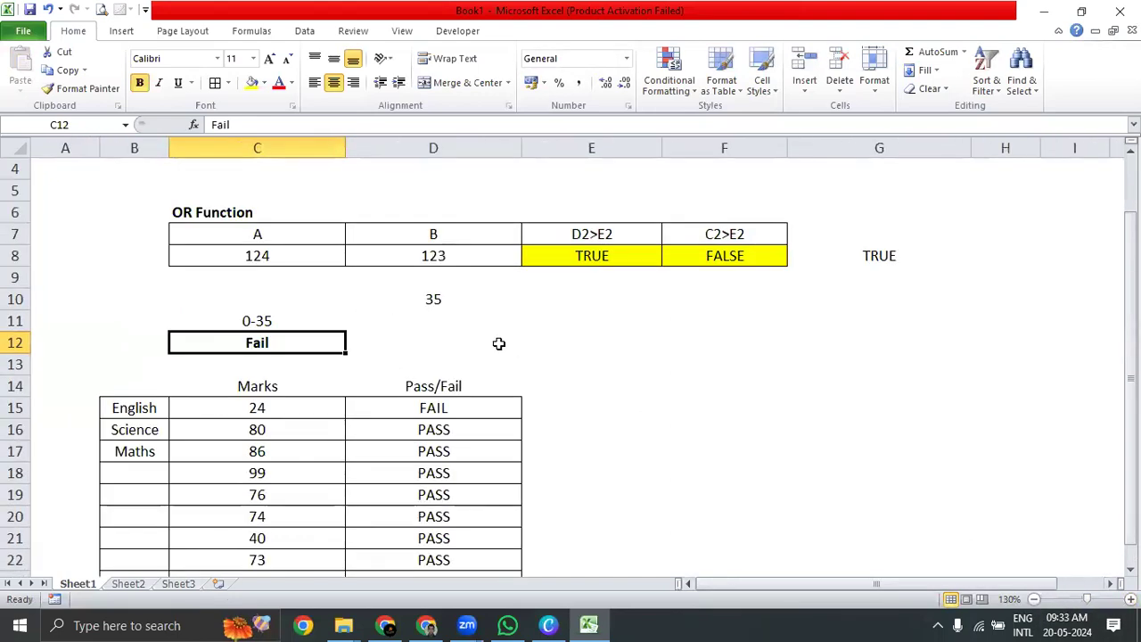
left_click(301, 323)
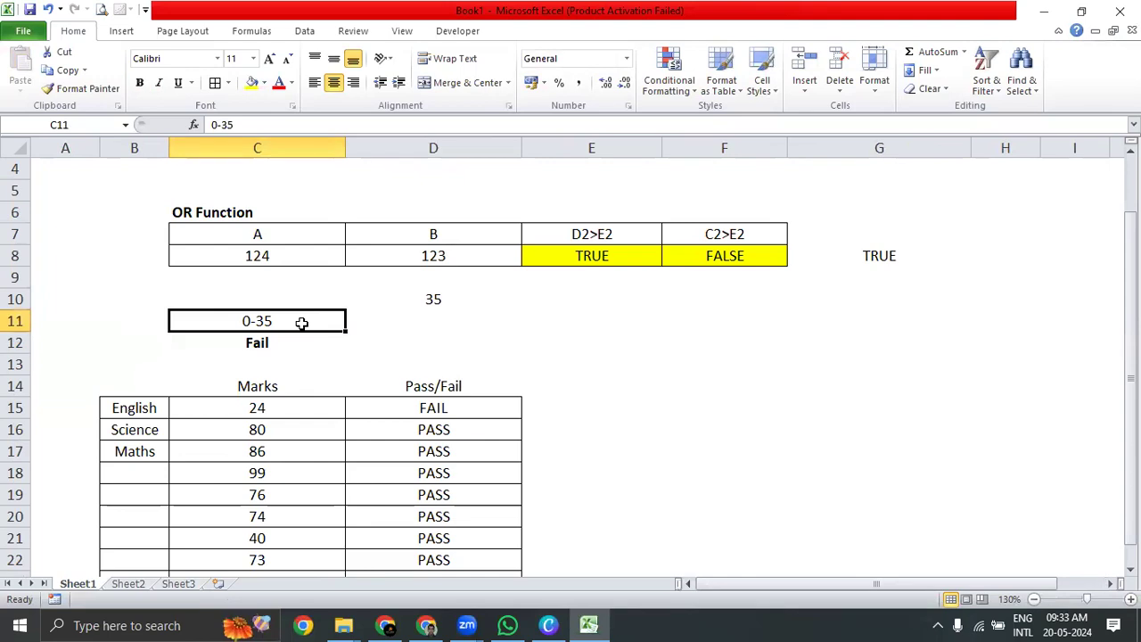
key("Right")
key("Down")
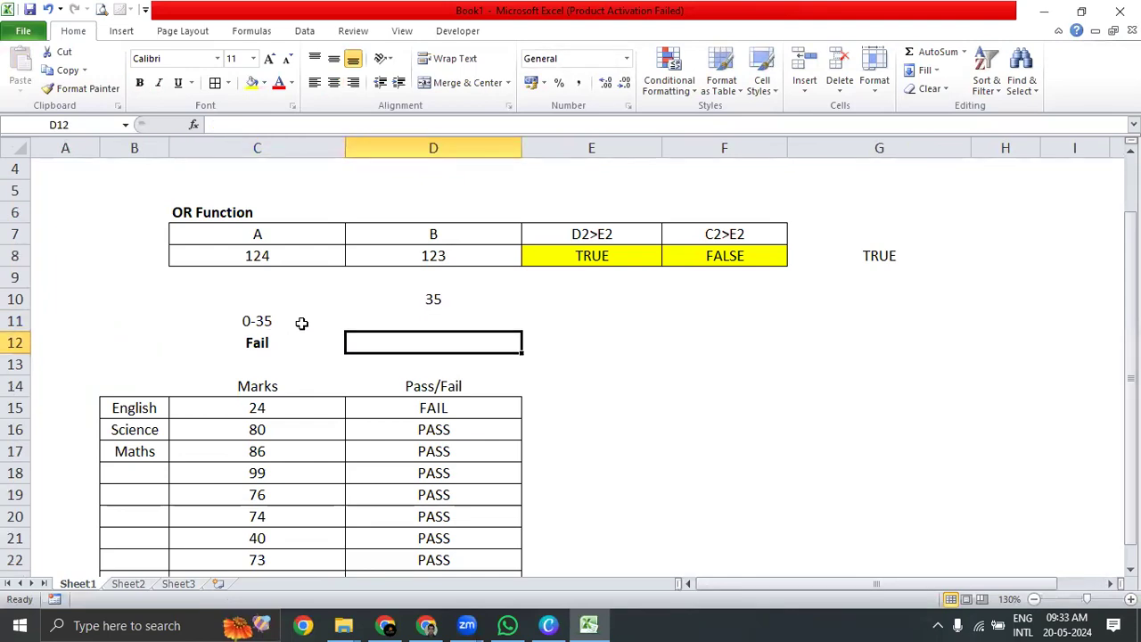
key("Left")
key("Up")
key("Right")
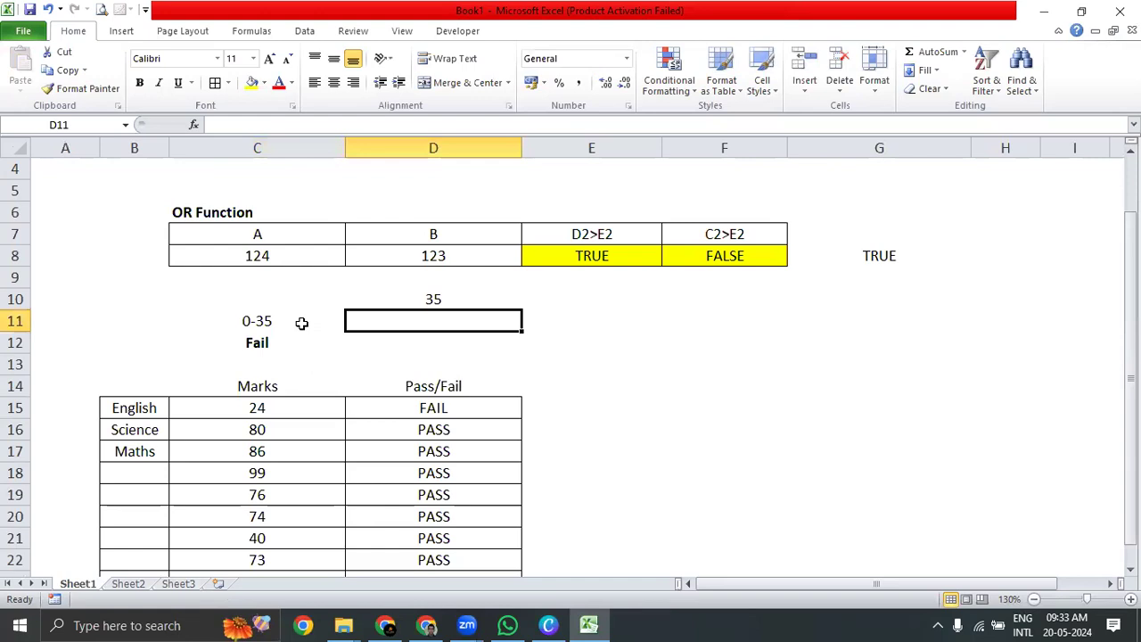
type("35-")
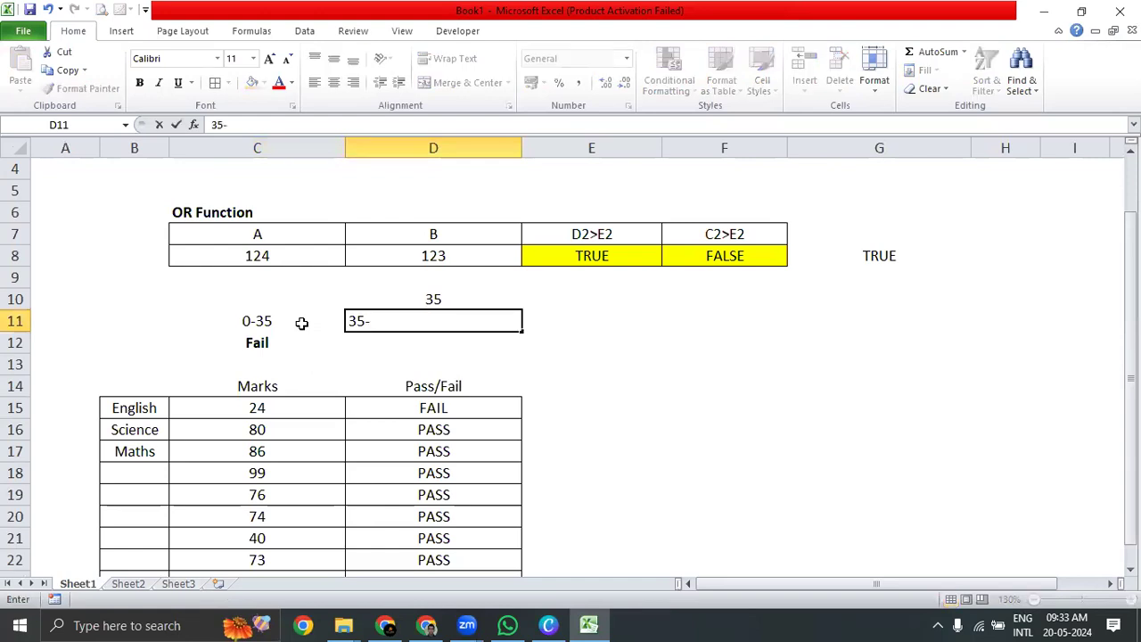
type("50")
key("Return")
key("Up")
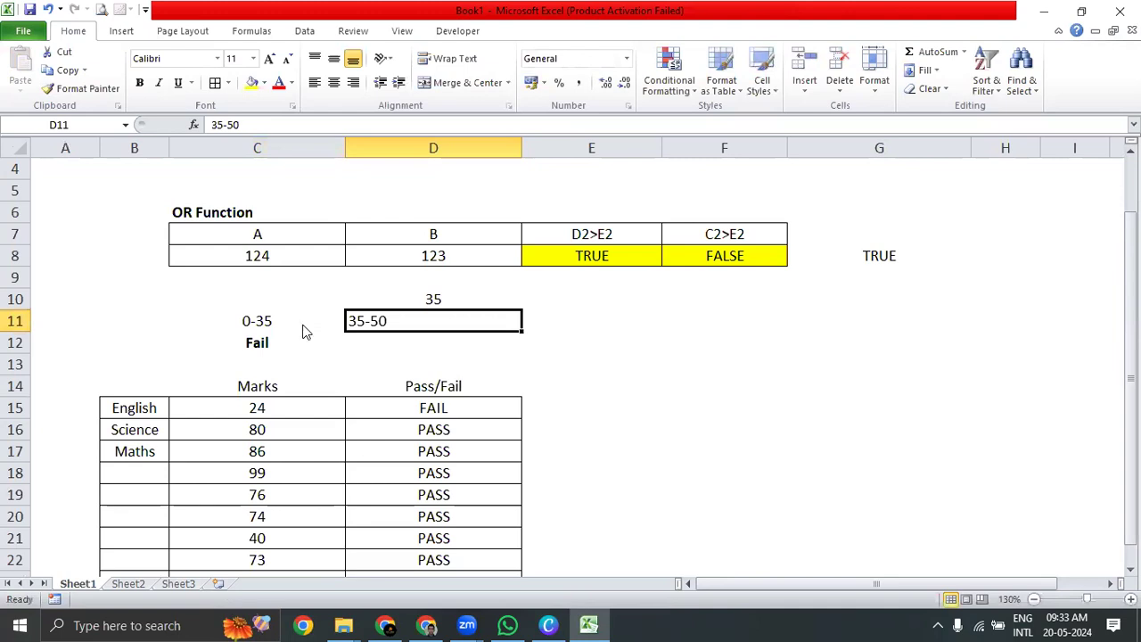
Enter the label Pass in D12 and centre it under the mark range.
key("Return")
type("Pass")
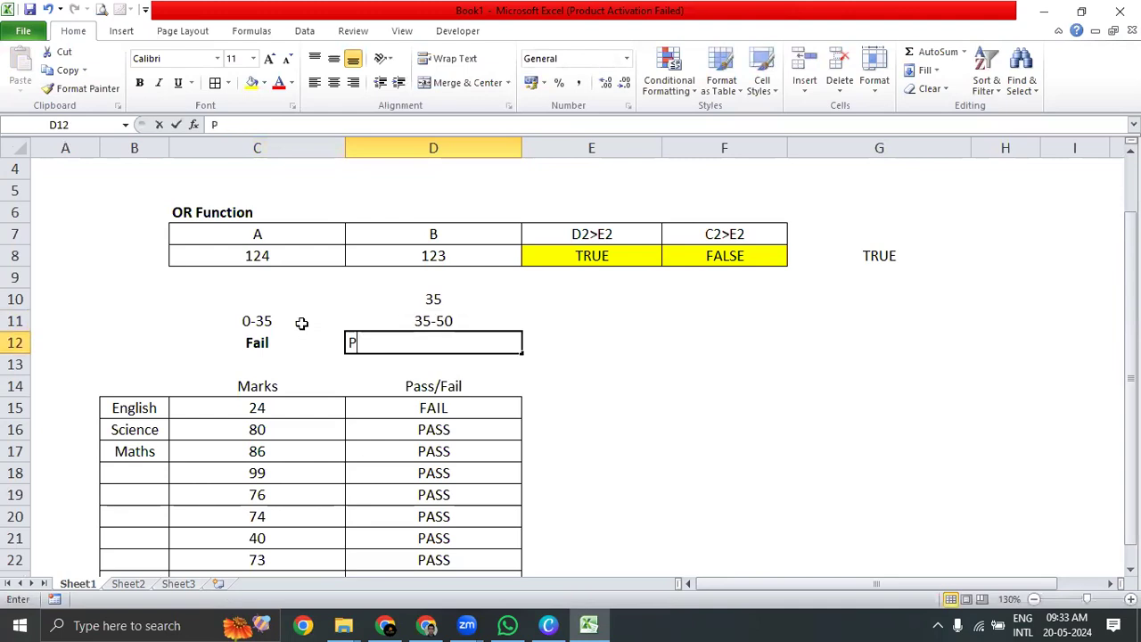
key("Return")
key("Up")
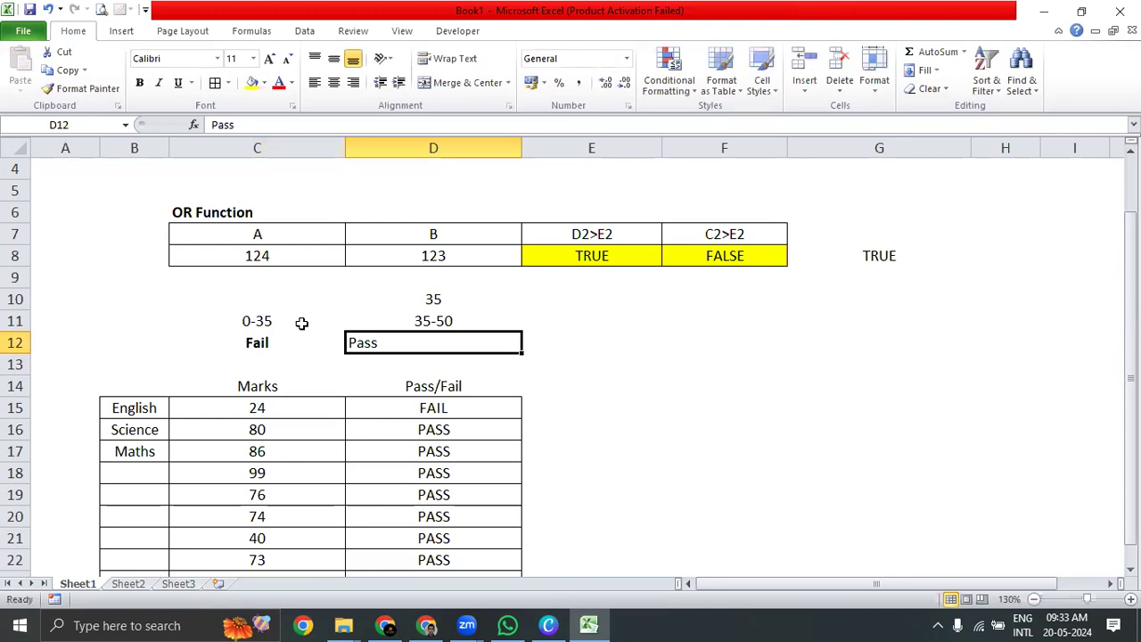
key("alt+h")
key("a")
key("c")
Change the mark range in D11 to 35-60.
key("Right")
key("Up")
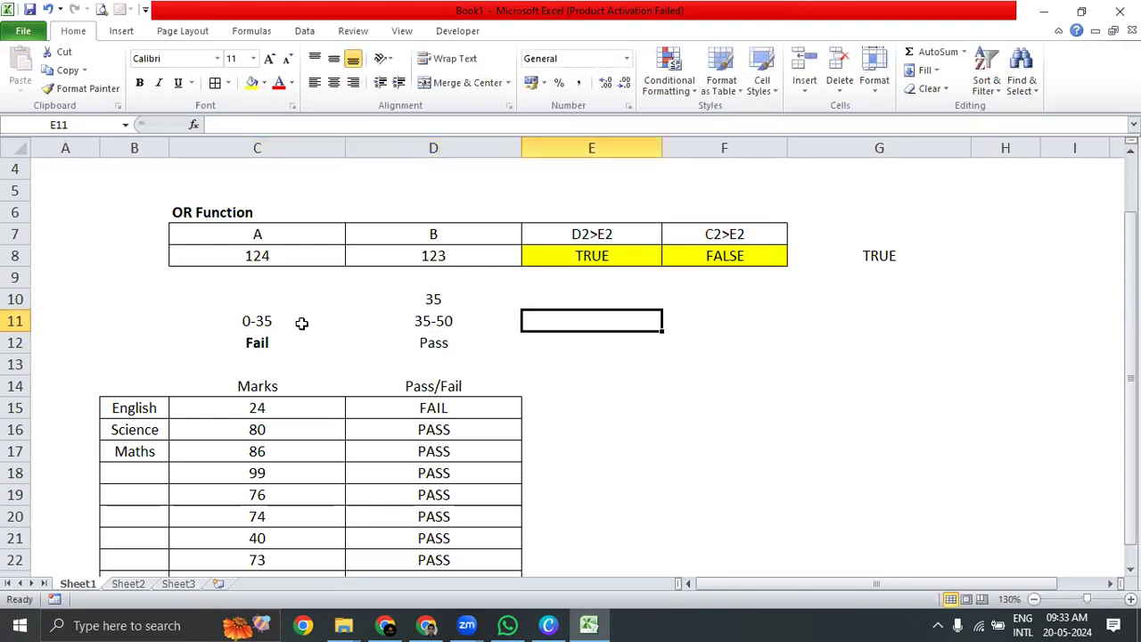
key("Left")
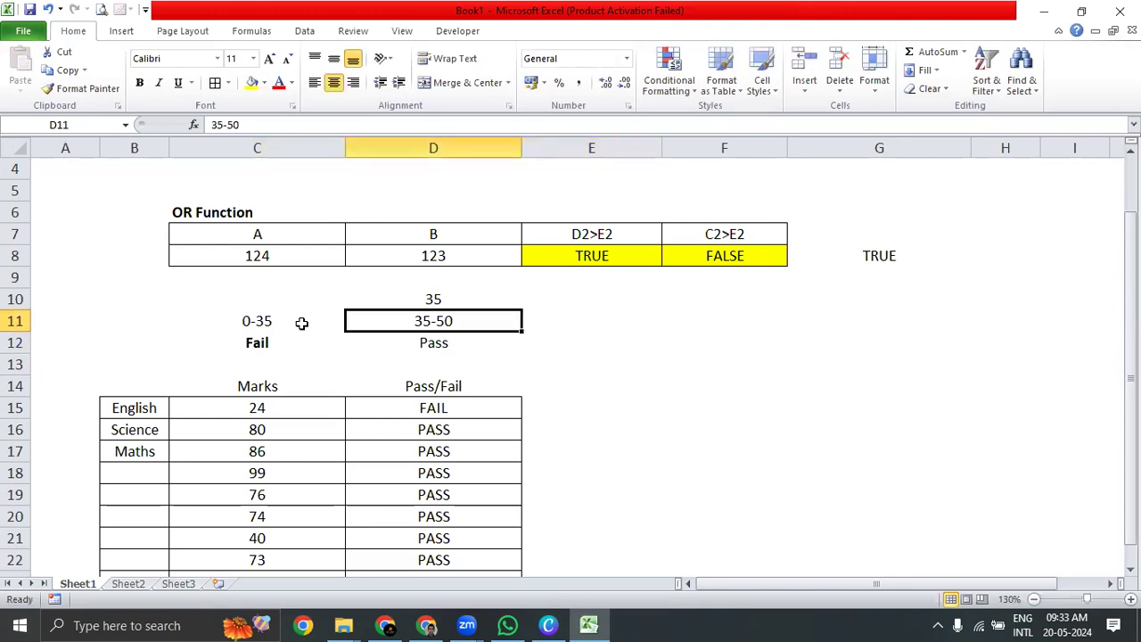
key("F2")
key("BackSpace")
key("BackSpace")
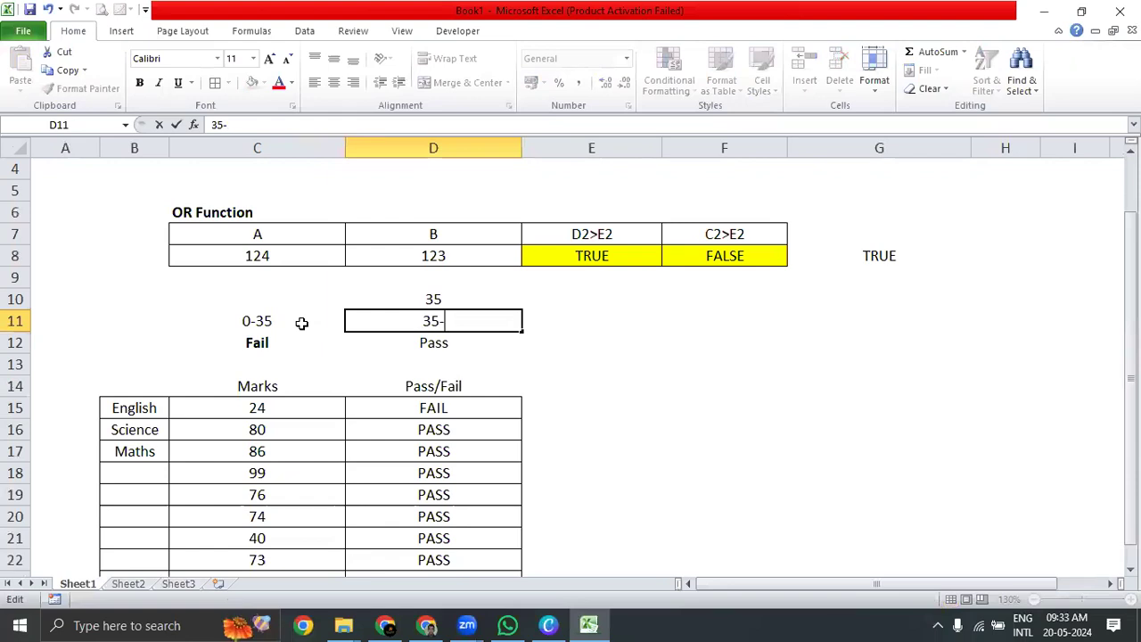
type("60")
key("Return")
Enter the mark range 60-85 in E11 and centre it.
key("Right")
key("Up")
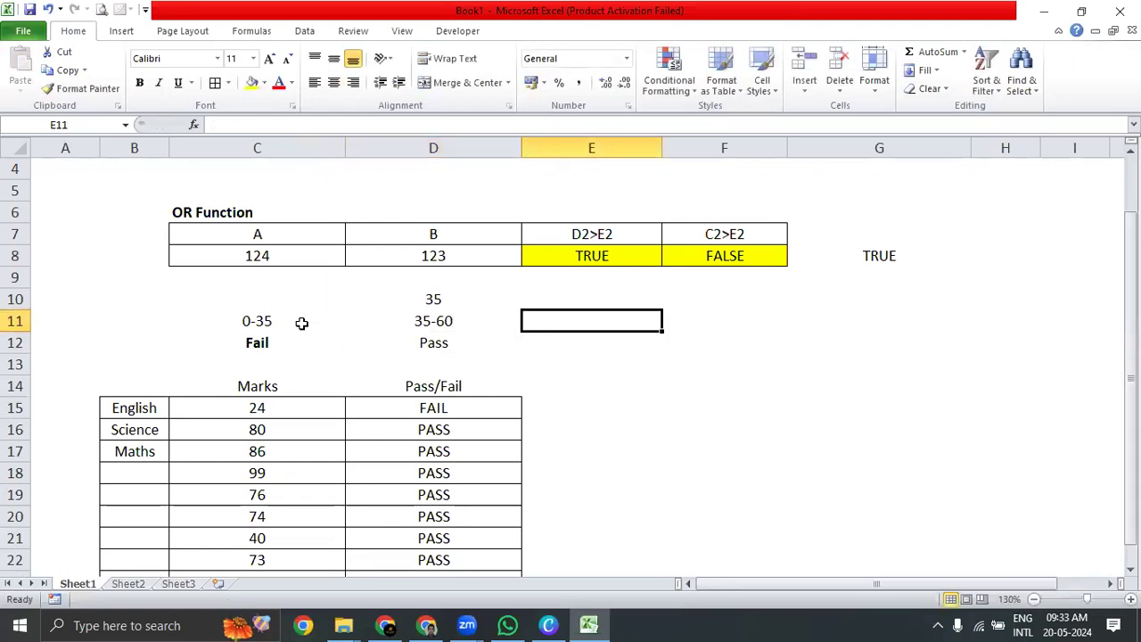
type("60-85")
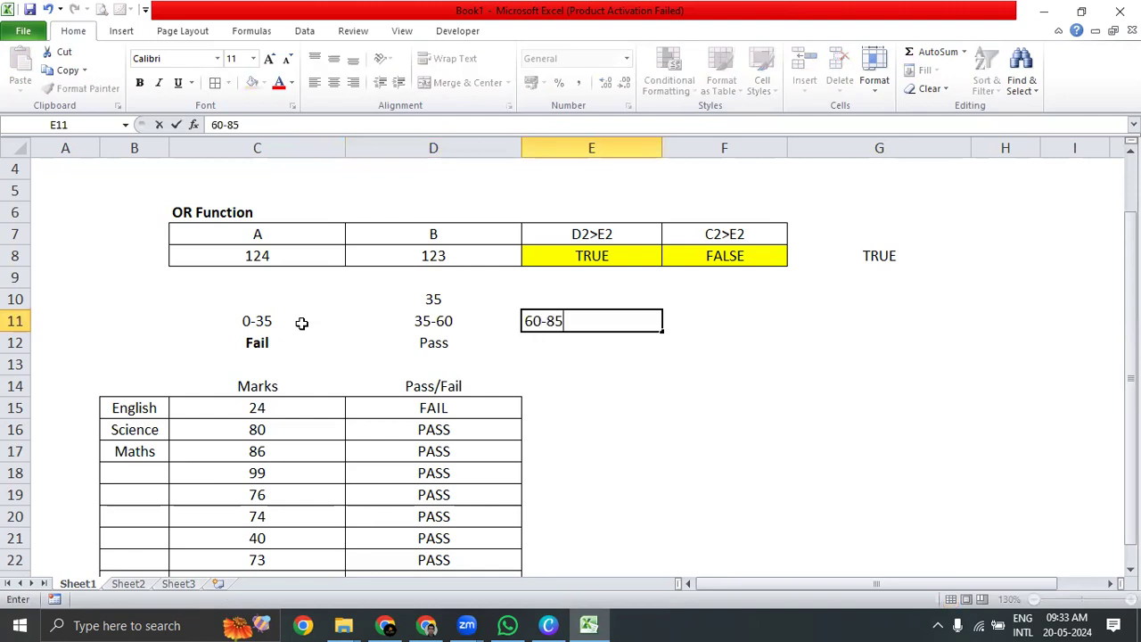
key("Return")
key("Up")
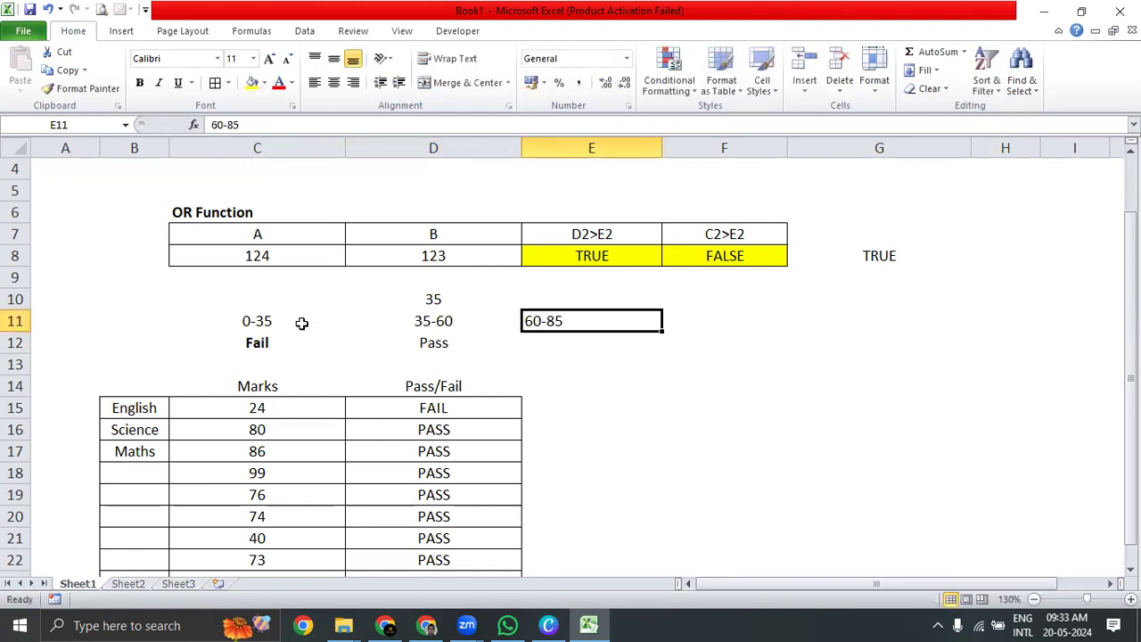
key("alt+h")
key("a")
key("c")
Enter the mark range 85-100 in F11.
key("Right")
type("85-100")
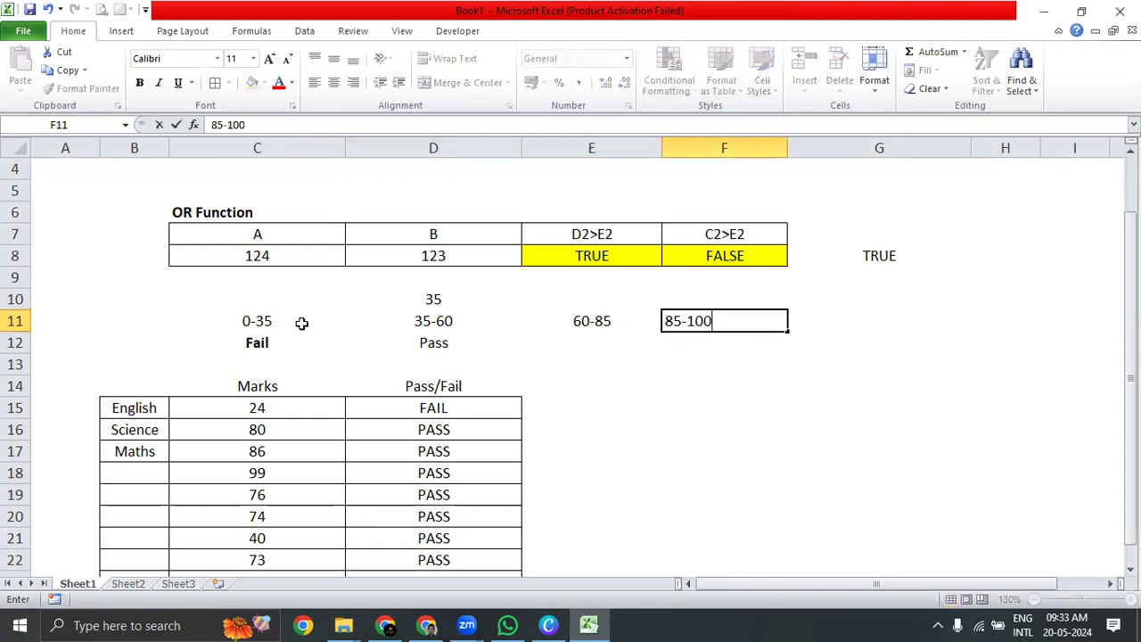
key("Return")
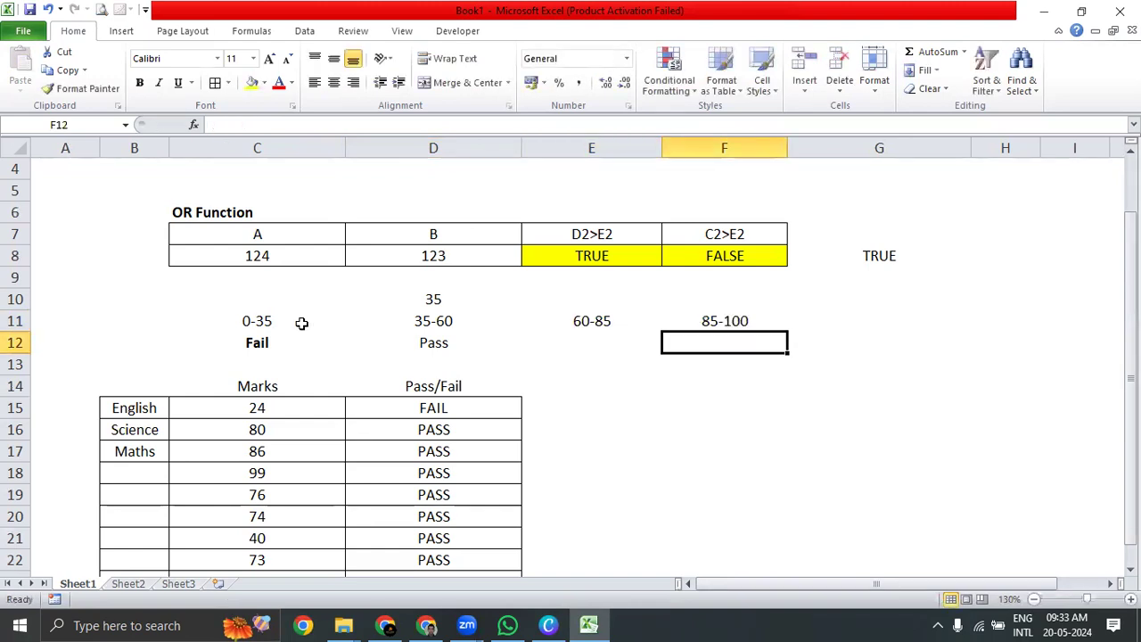
Review the row of mark ranges across C11:F11.
key("Up")
key("Left")
key("Left")
key("Left")
key("Left")
key("Right")
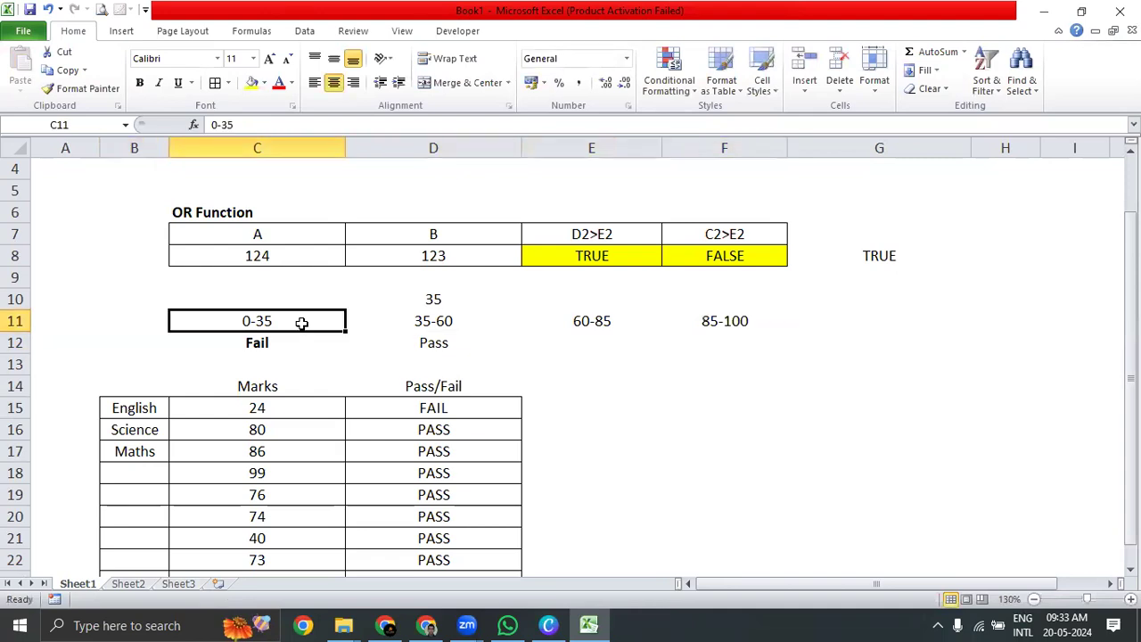
key("shift+Right")
key("shift+Right")
key("shift+Right")
Enter the label First Class in E12 and centre it under the mark range.
key("Down")
key("Right")
key("Left")
key("Right")
key("Right")
key("Left")
key("Right")
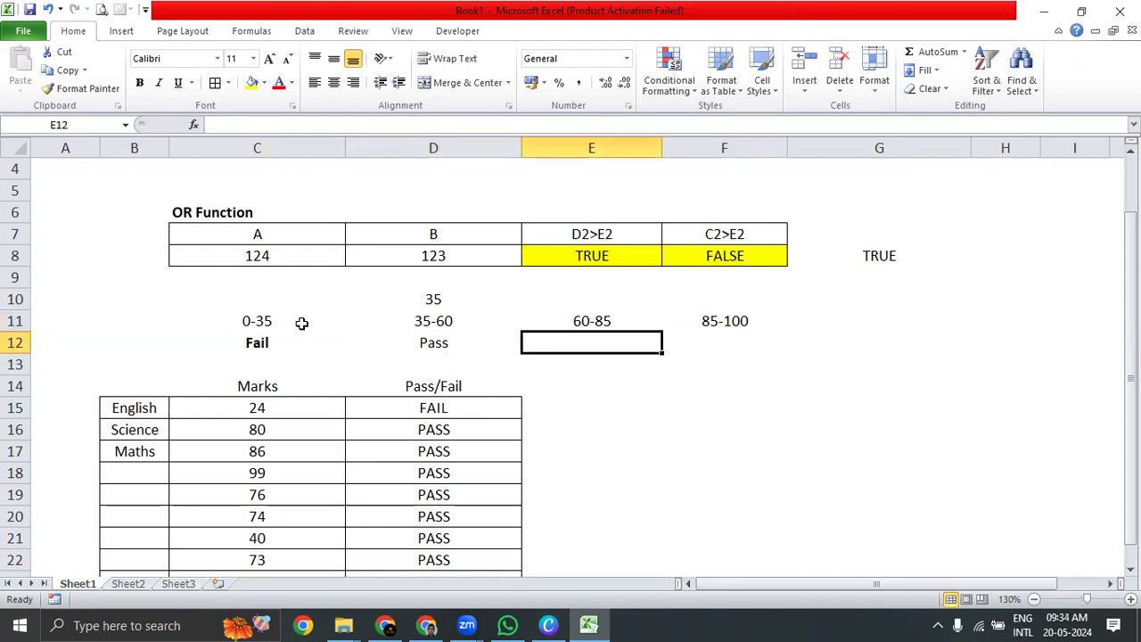
type("Fir")
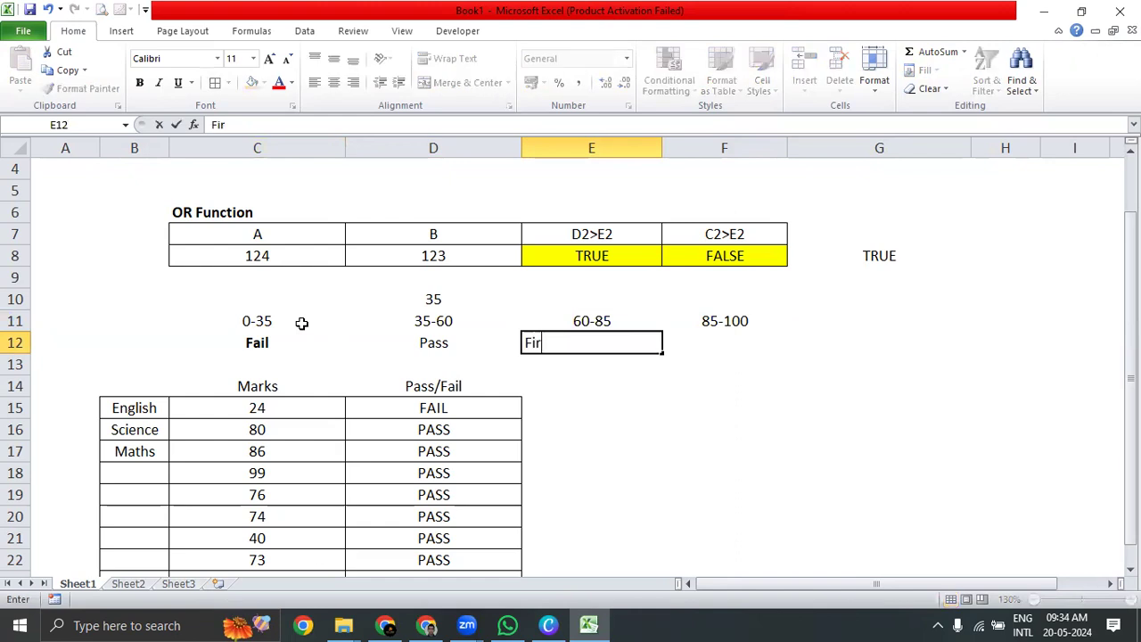
type("st Class")
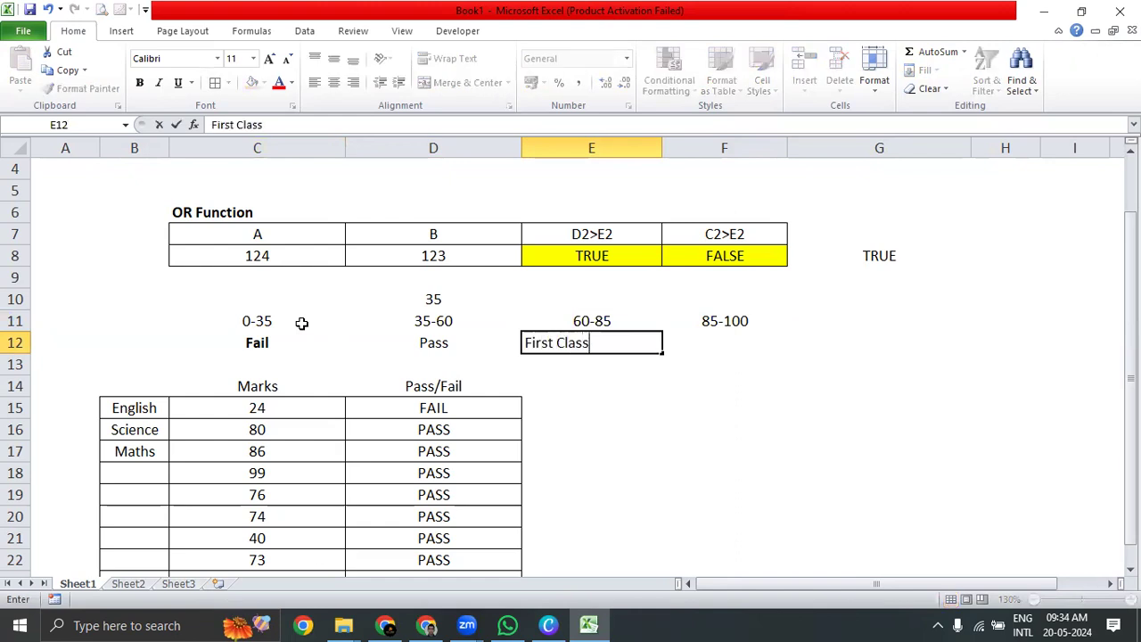
key("Return")
key("Up")
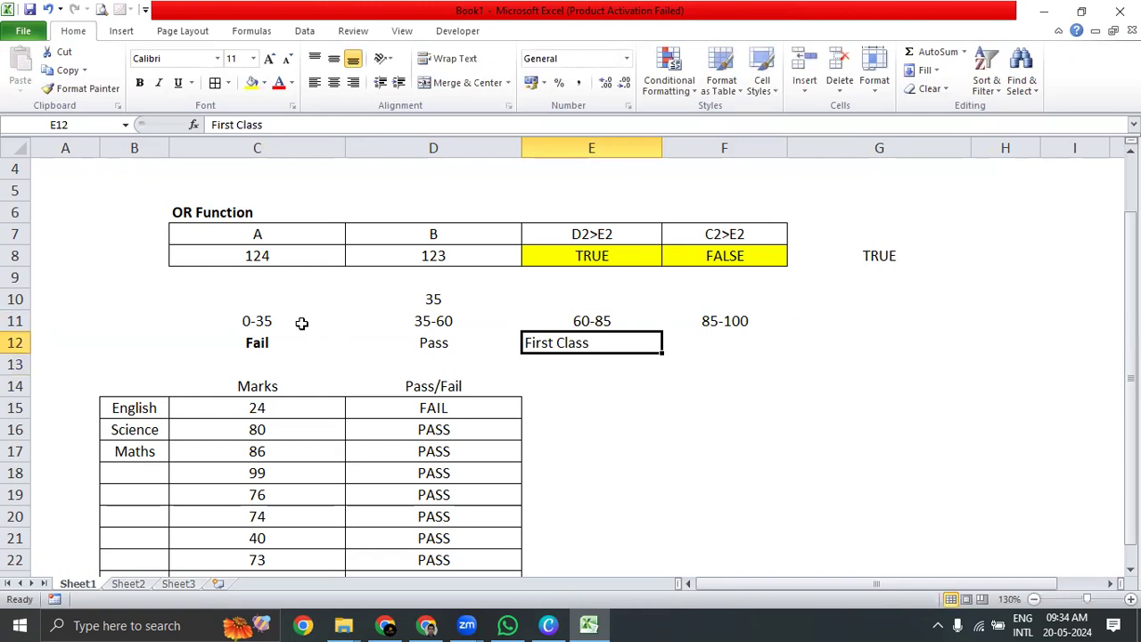
key("Tab")
key("Left")
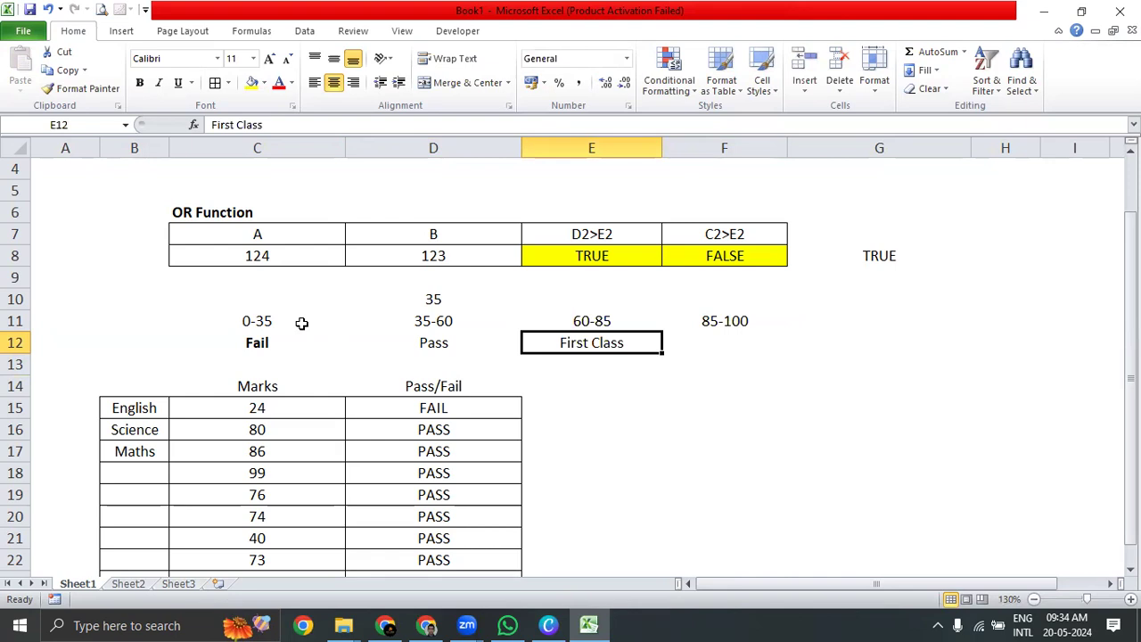
Enter the label Outstanding in F12 and centre it under the mark range.
key("Right")
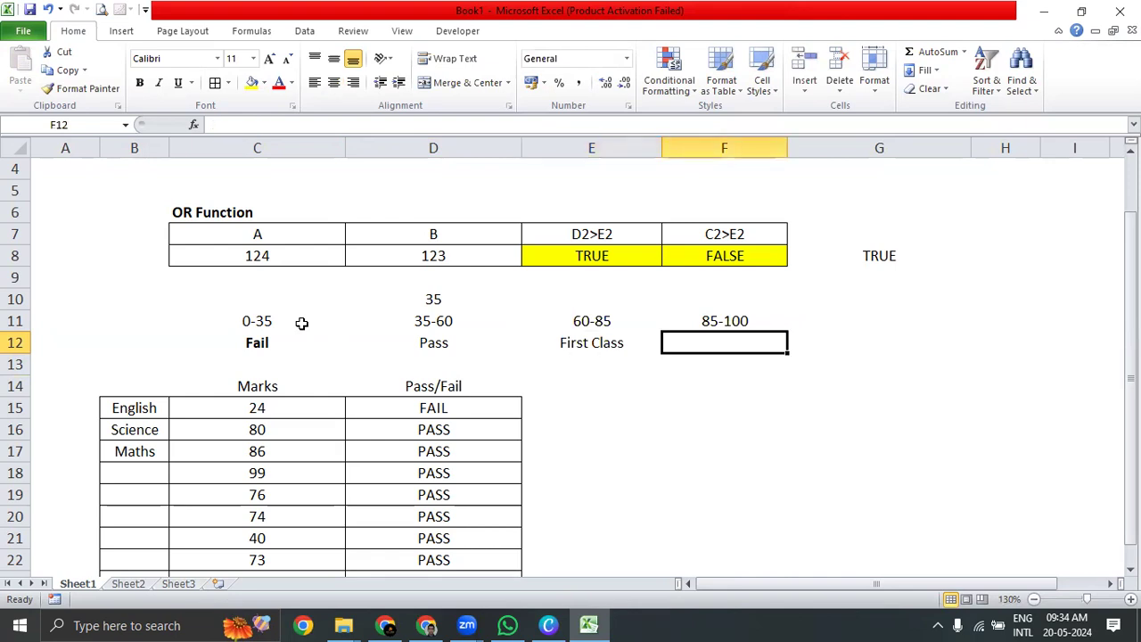
type("Outsta")
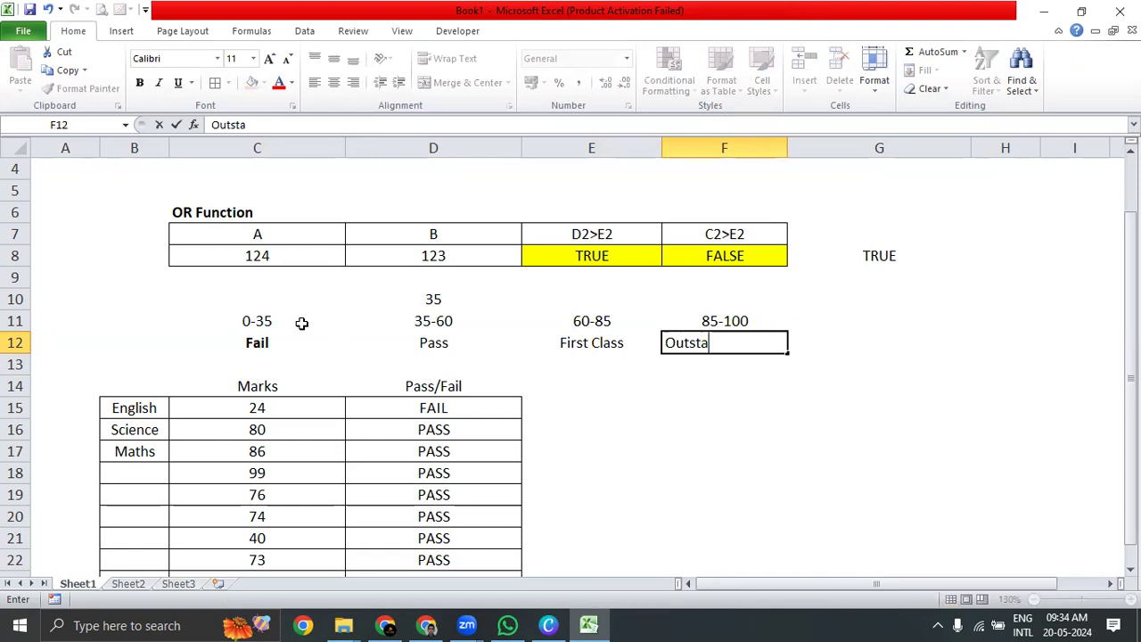
type("nding")
key("Return")
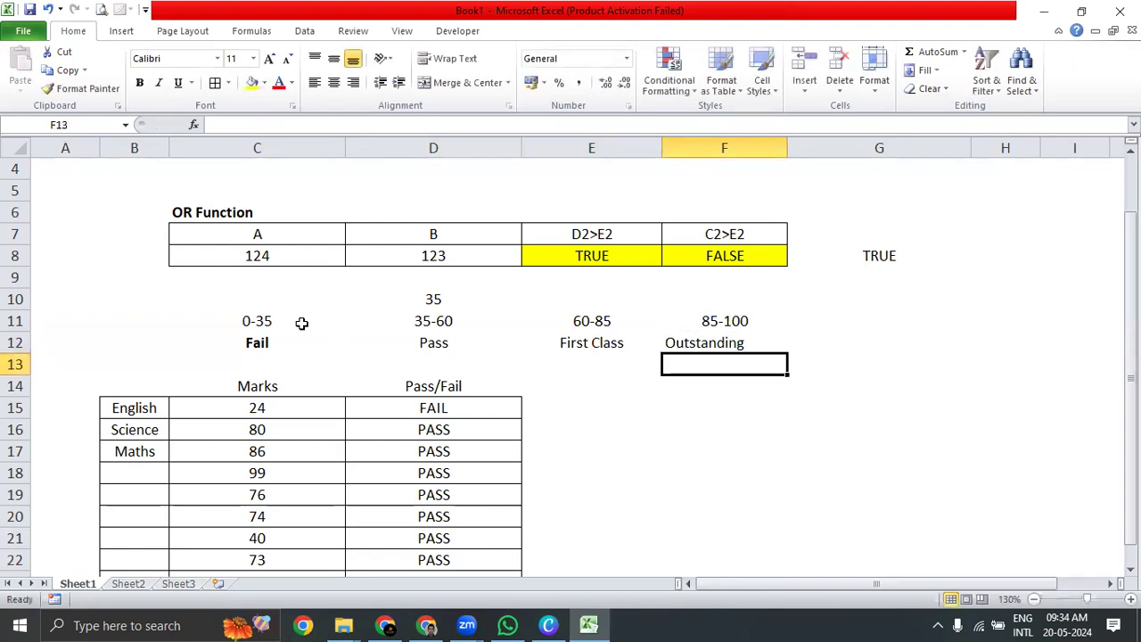
key("Up")
key("Left")
key("Left")
key("Left")
key("Left")
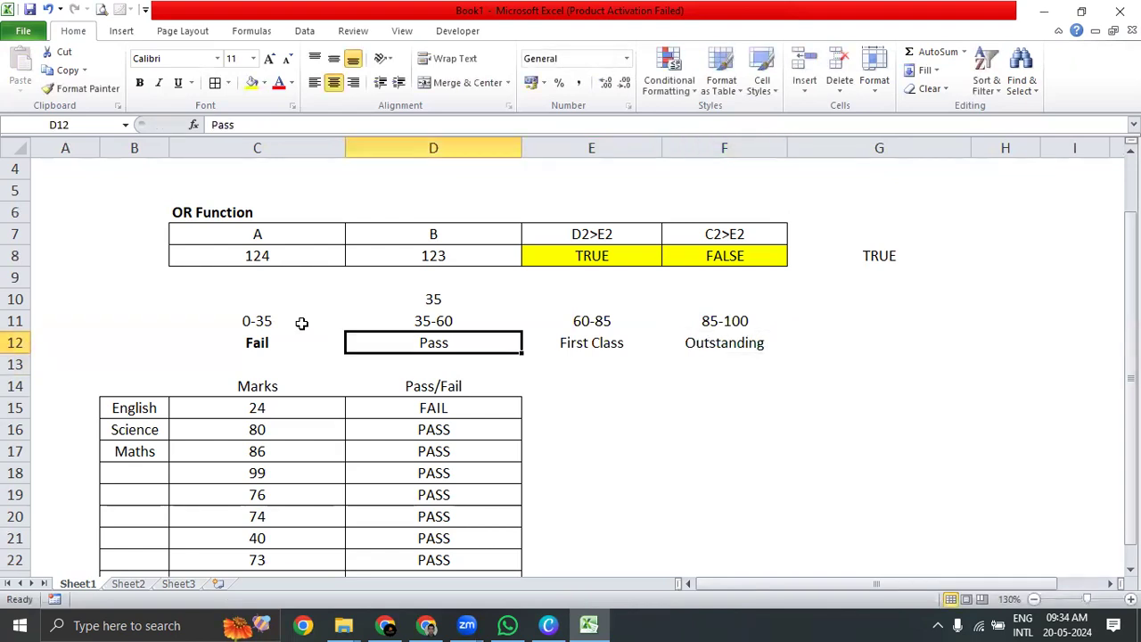
Make the four grade labels from Fail to Outstanding in C12:F12 bold.
key("Right")
key("shift+Right")
key("shift+Right")
key("shift+Right")
key("shift+Right")
key("shift+Left")
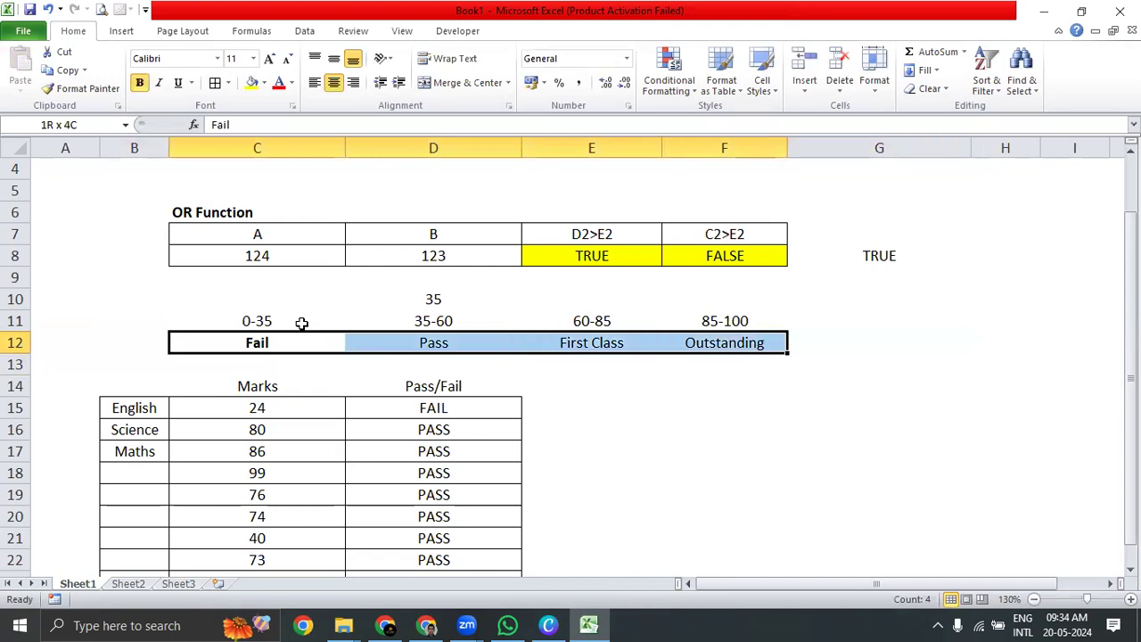
key("ctrl+b")
key("ctrl+b")
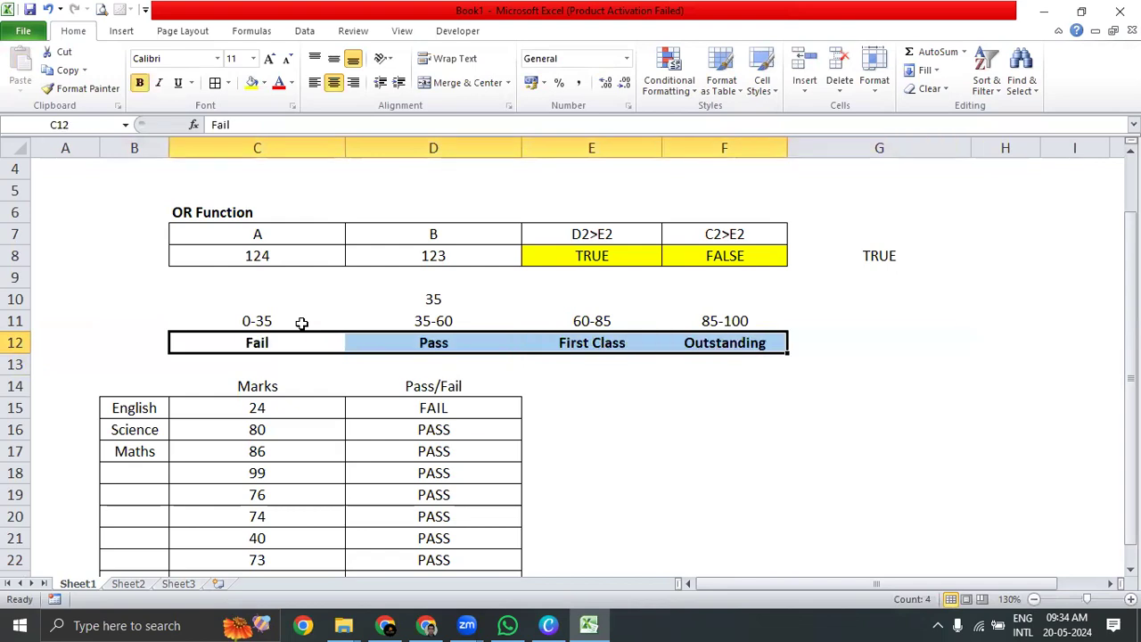
Clear the existing Pass/Fail results from D15:D23.
key("Down")
key("Down")
key("Down")
key("Down")
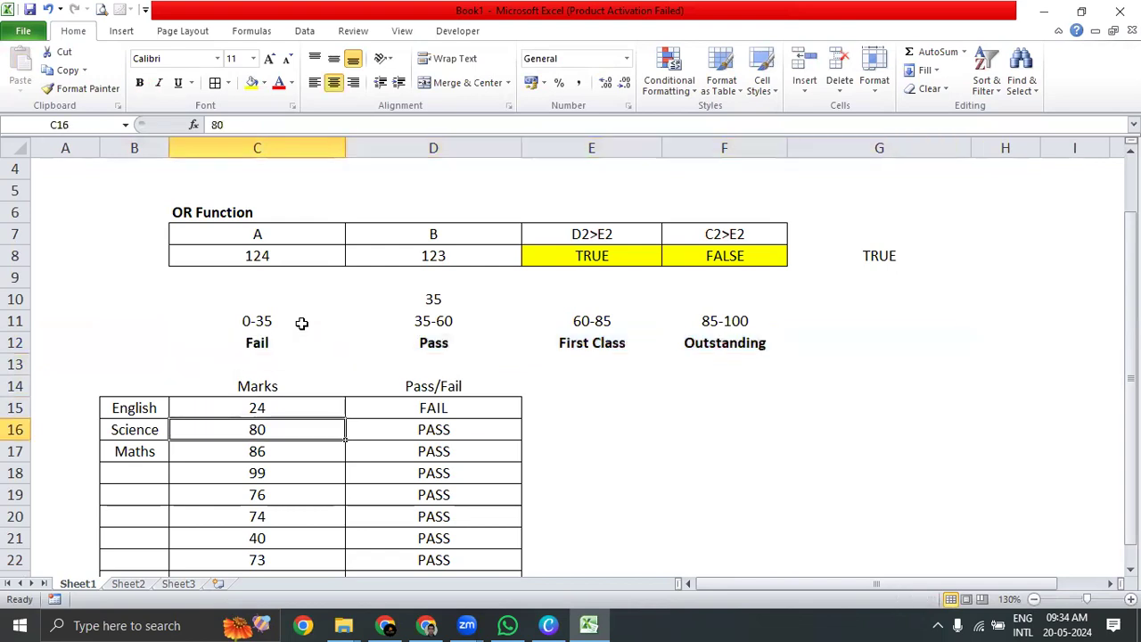
key("Right")
key("Up")
key("Down")
key("Up")
key("ctrl+shift+Down")
key("Delete")
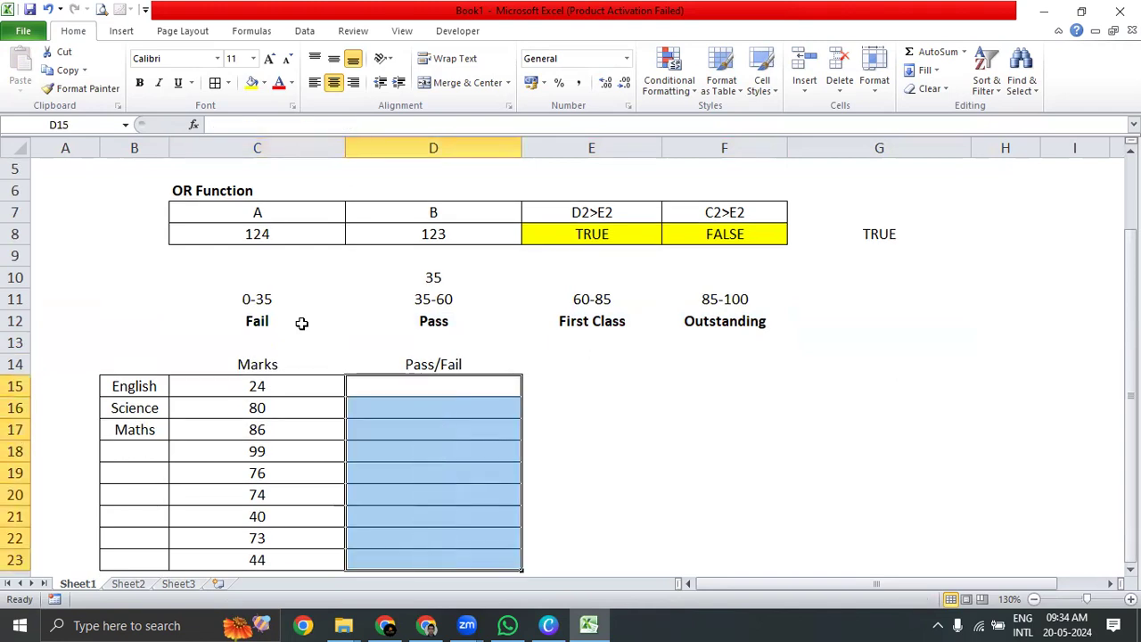
Move the 85-100 range and its Outstanding label from column F to G11:G12.
key("Left")
key("Down")
key("Right")
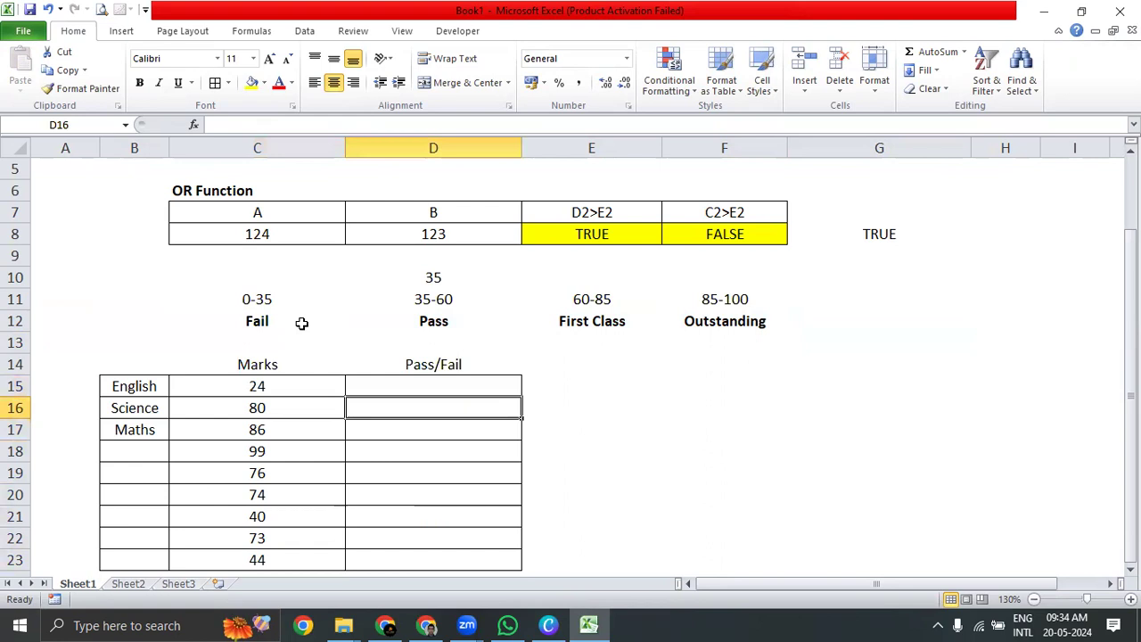
left_click(587, 319)
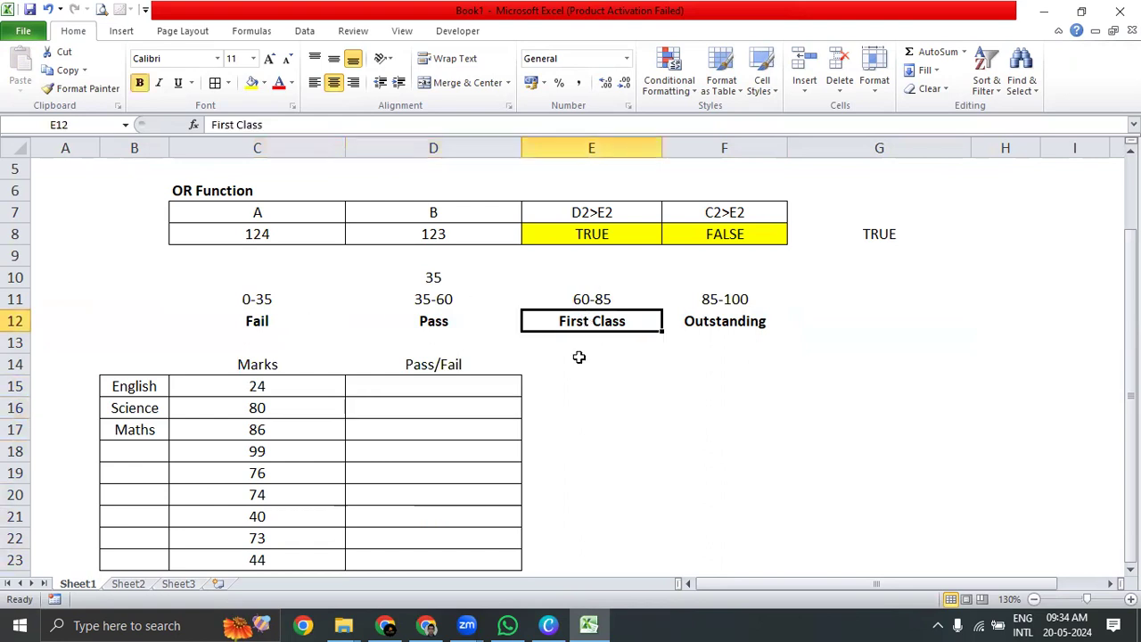
left_click(605, 302)
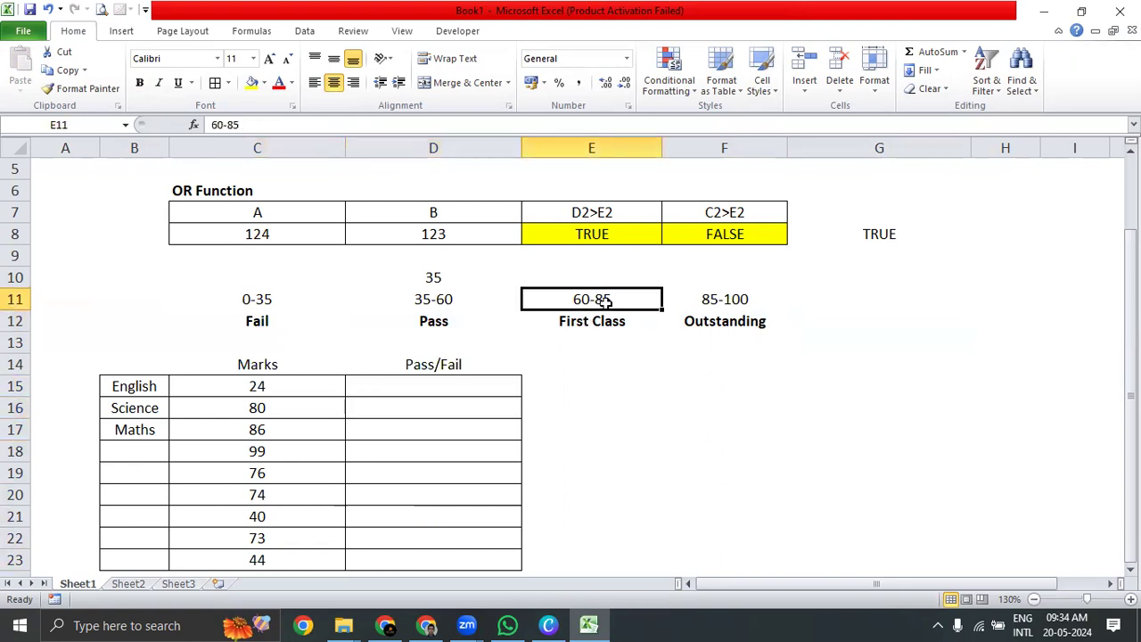
left_click_drag(738, 301, 861, 326)
Change the First Class mark range in E11 to 60-75.
left_click(568, 306)
left_click(588, 322)
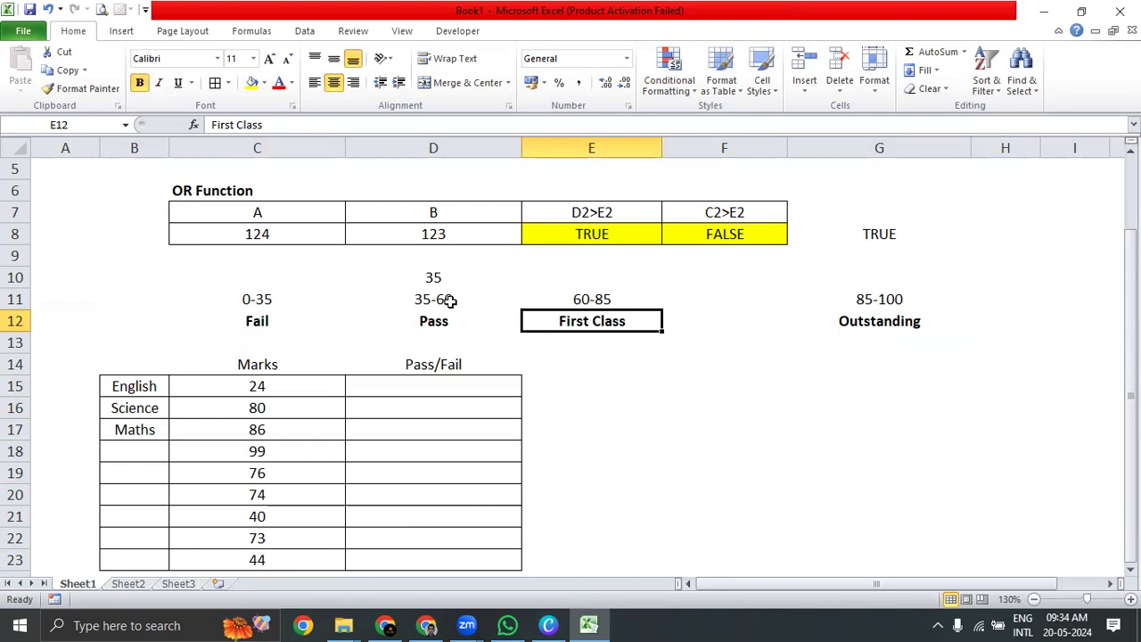
left_click(515, 301)
left_click(575, 297)
double_click(630, 300)
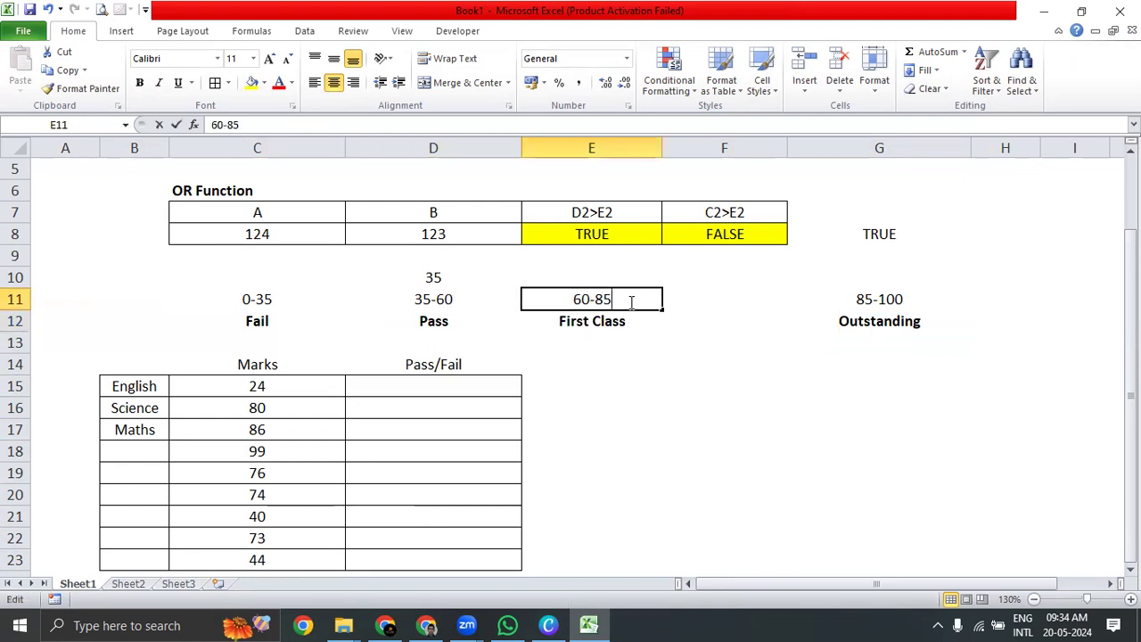
key("BackSpace")
key("BackSpace")
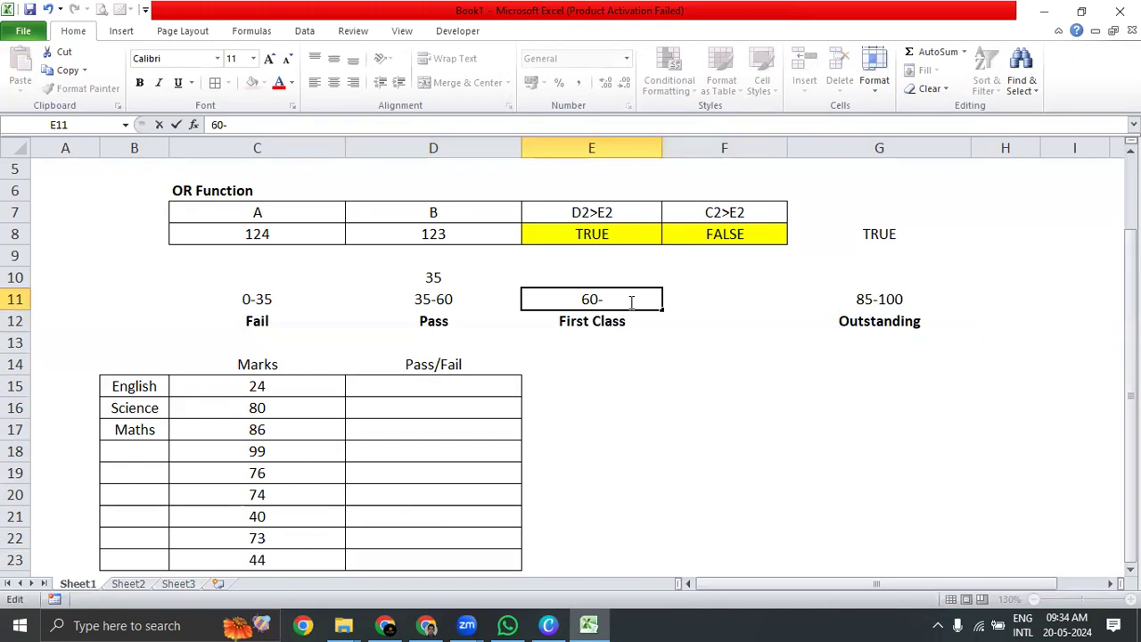
type("75")
key("Return")
Enter the grade label Good in F12, between First Class and Outstanding.
key("Down")
key("Up")
key("Up")
key("Right")
key("Down")
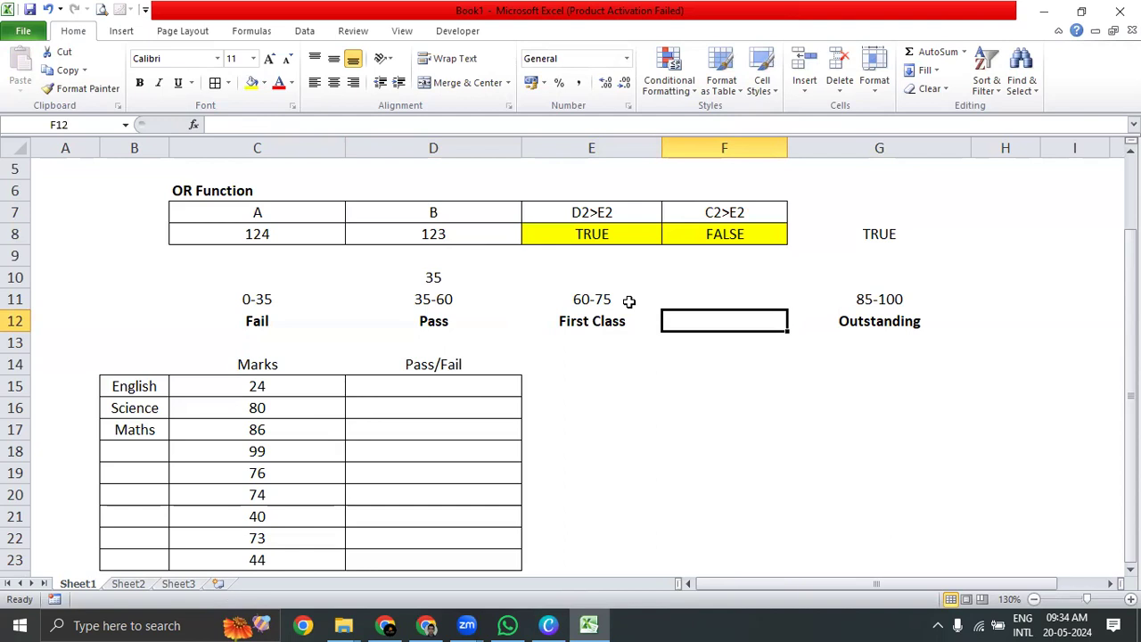
type("good")
key("ctrl+Return")
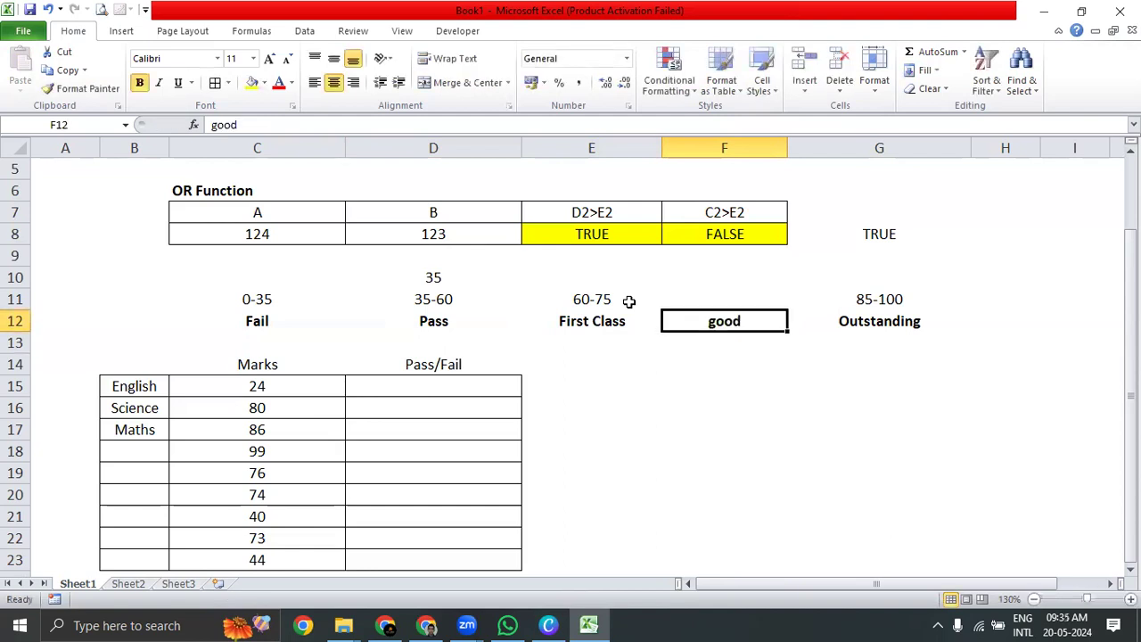
type("Good")
key("Return")
Enter the mark range 75-85 in F11 above the Good label.
key("Up")
key("Up")
type("7")
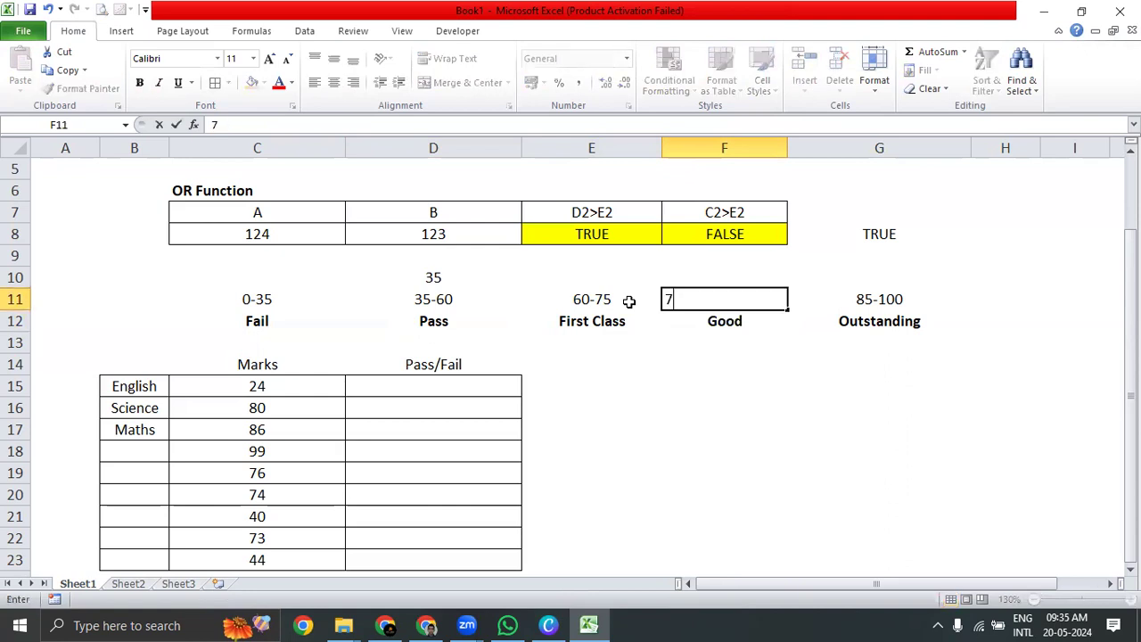
type("5-85")
key("Return")
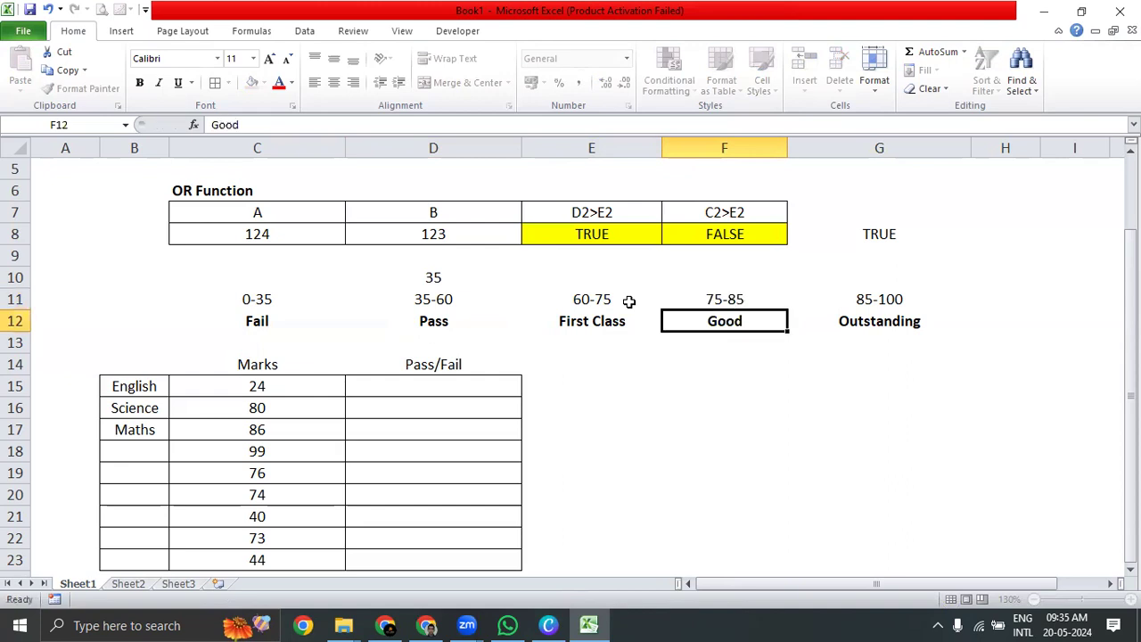
Examine the mark ranges and grade labels in C11:G12 alongside the marks table's empty result column.
key("Up")
key("Left")
key("Left")
key("Left")
key("shift+Right")
key("shift+Right")
key("shift+Right")
key("shift+Right")
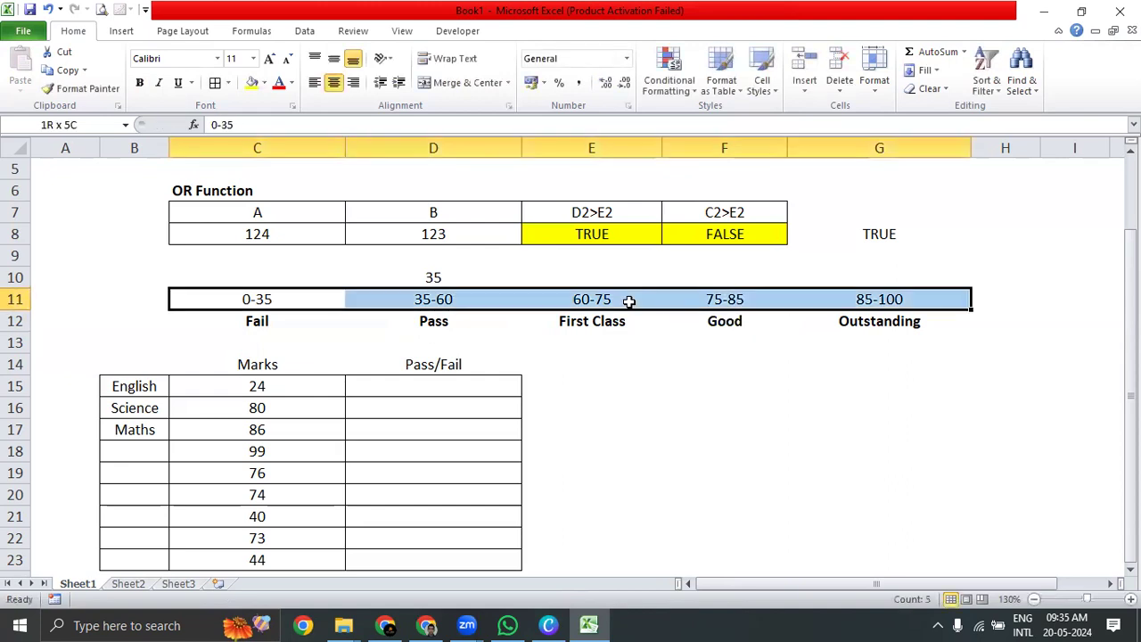
key("Down")
key("ctrl+Right")
key("ctrl+Left")
key("ctrl+Right")
key("ctrl+shift")
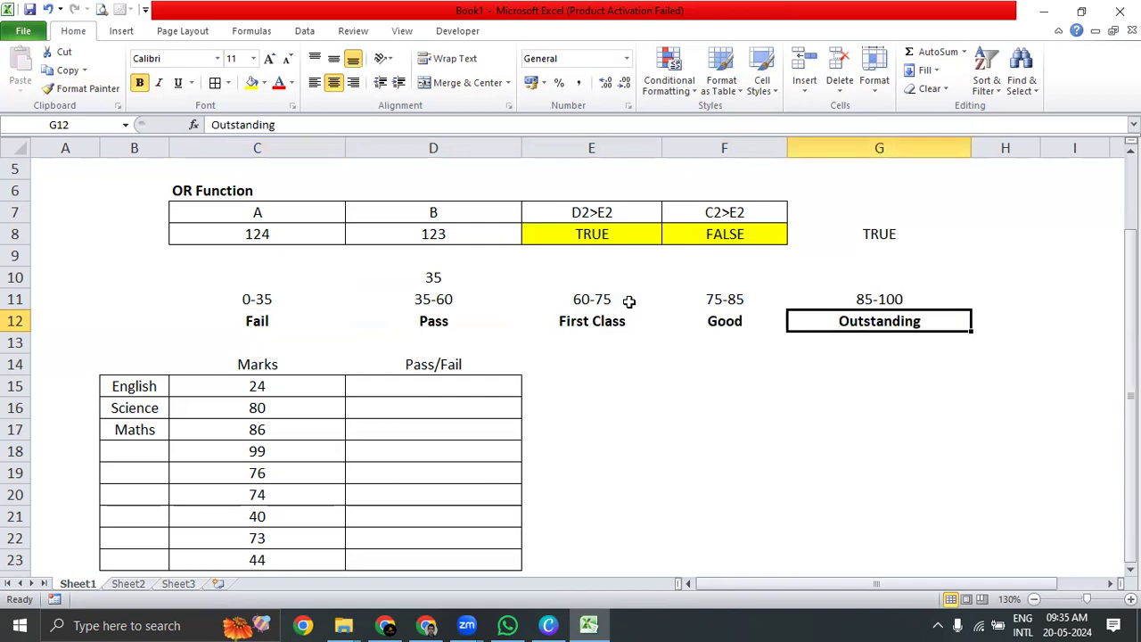
key("Left")
key("Left")
key("Left")
key("Left")
key("Left")
key("Right")
key("Right")
key("Left")
key("Up")
key("Right")
key("Left")
key("Left")
key("Right")
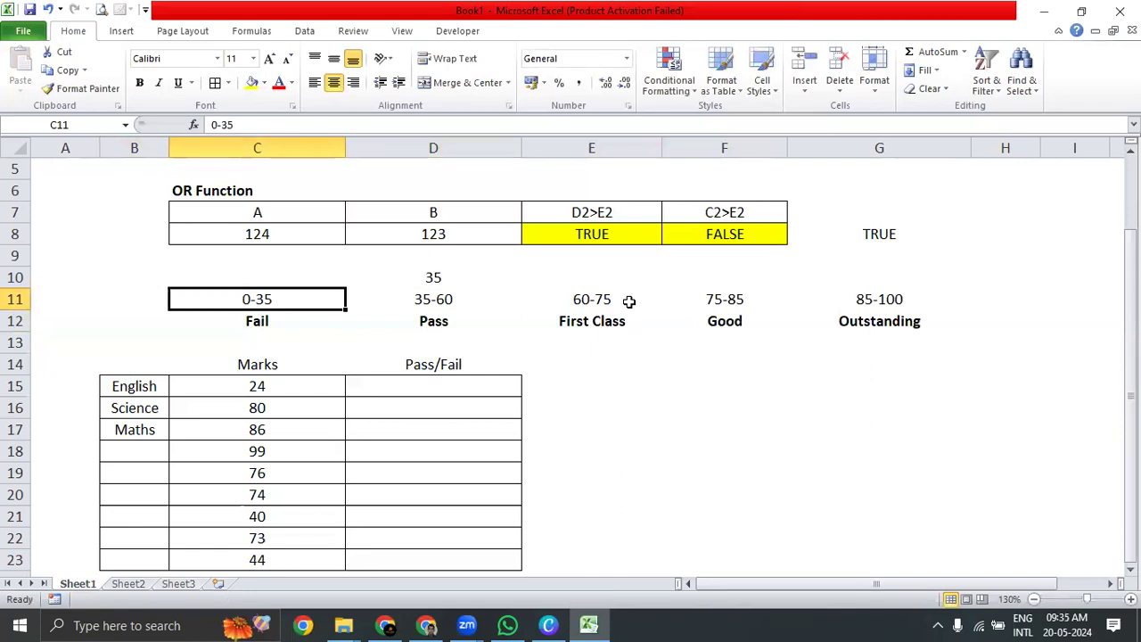
key("Down")
key("Down")
key("Down")
key("Down")
key("Down")
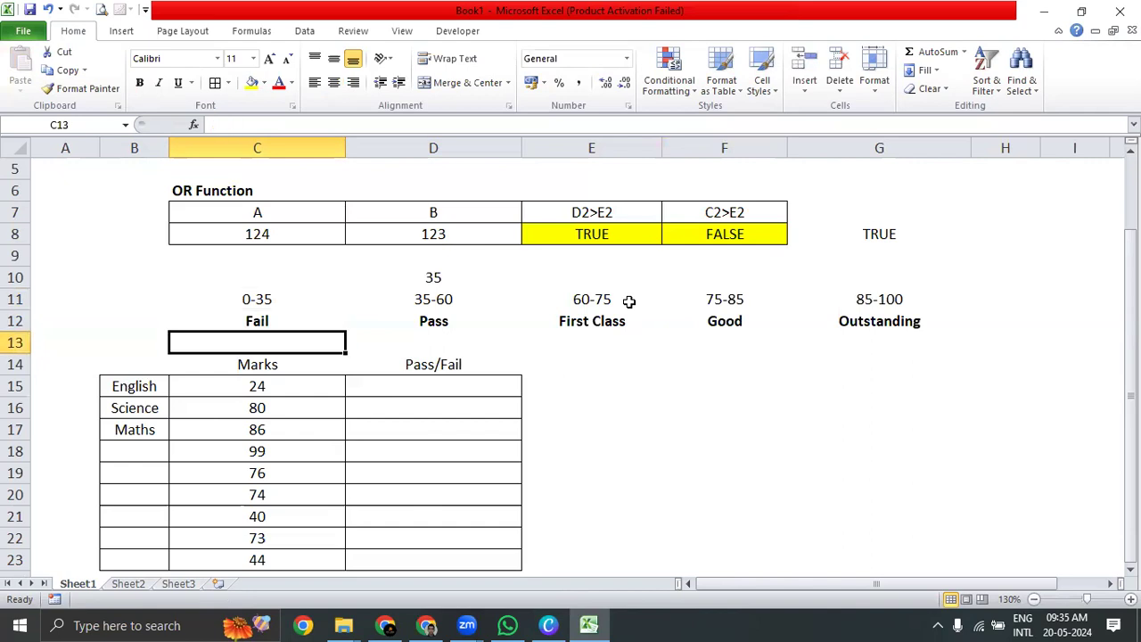
key("Right")
key("Up")
key("Left")
key("Right")
key("Up")
key("Left")
key("Left")
key("Down")
key("Right")
key("Right")
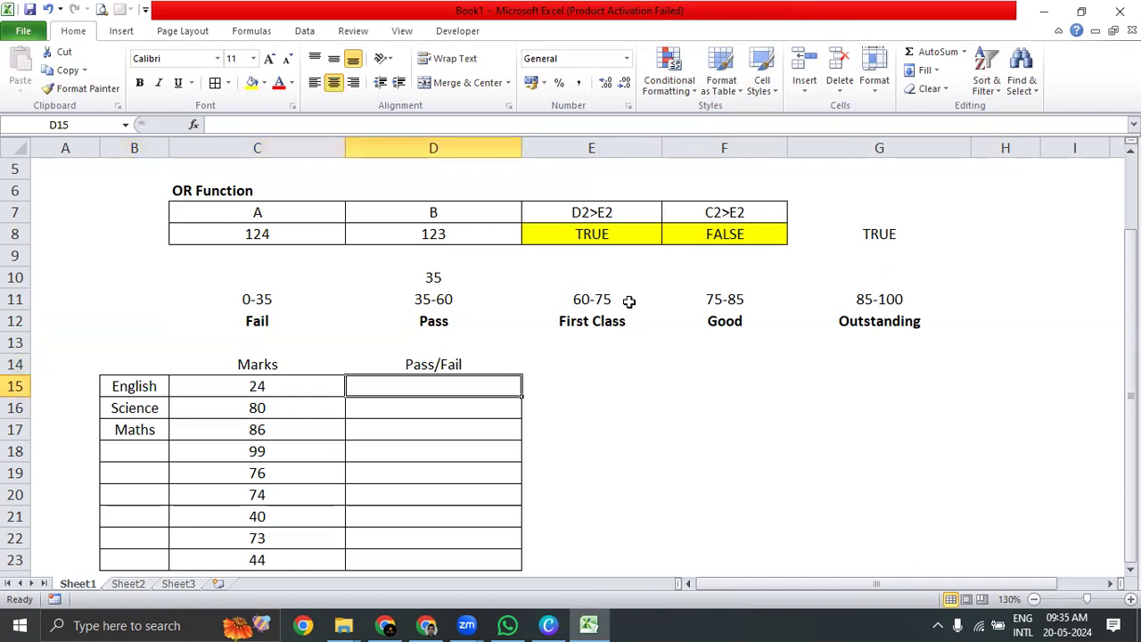
Look up the <= and >= operators on the Logical Test sheet of the Chapter 14 Logical Formulas workbook, and return to Book1.
key("ctrl+Tab")
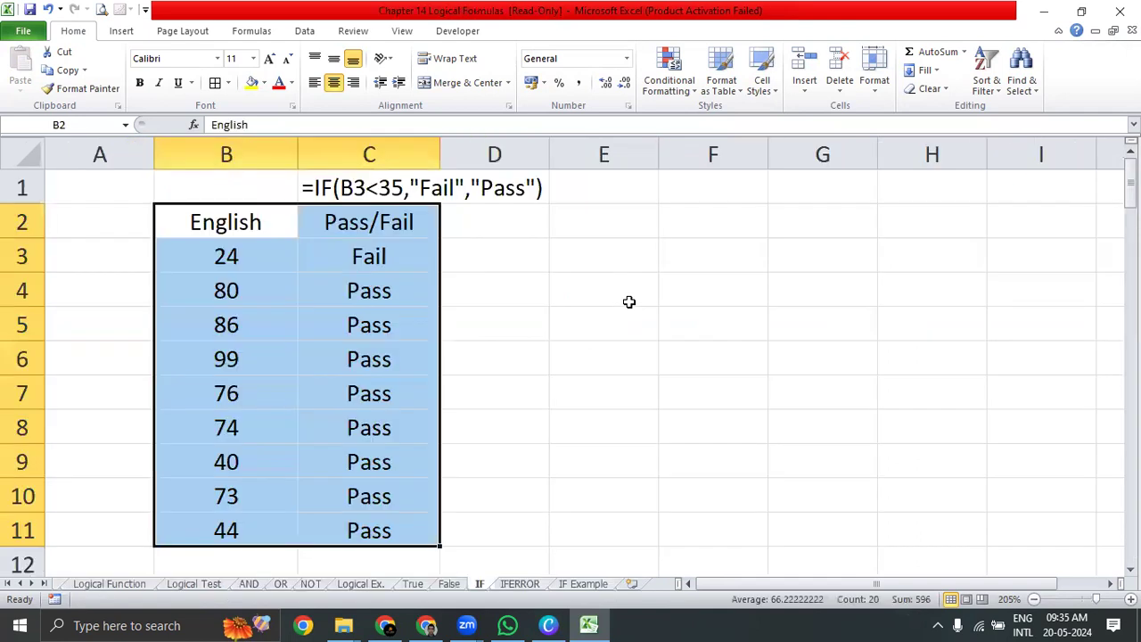
left_click(204, 584)
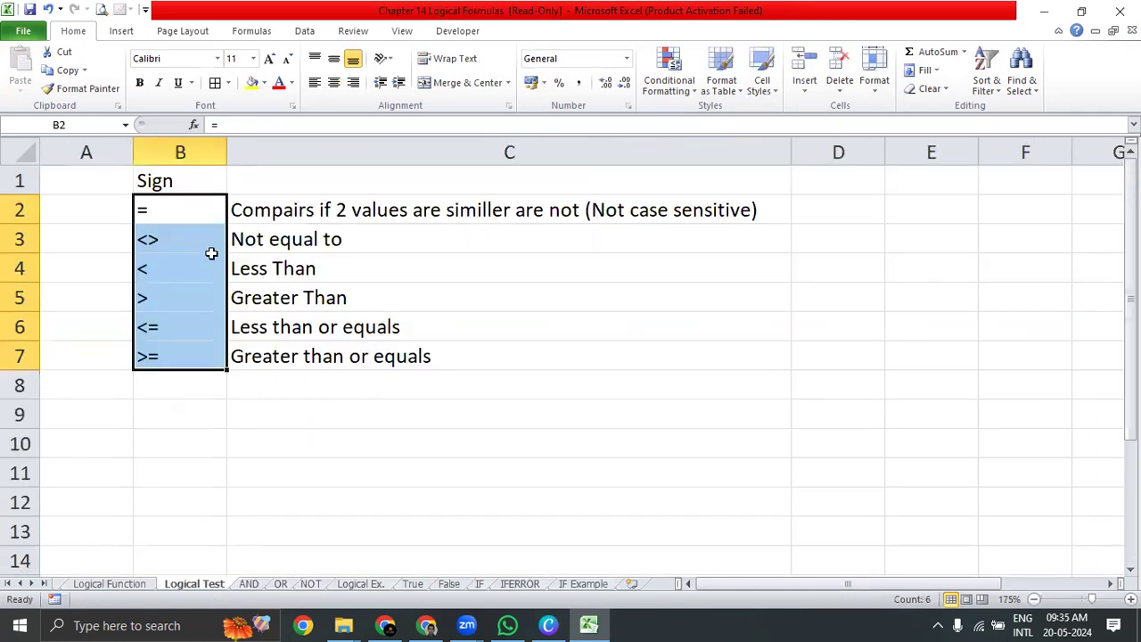
left_click(187, 327)
left_click_drag(194, 323, 200, 344)
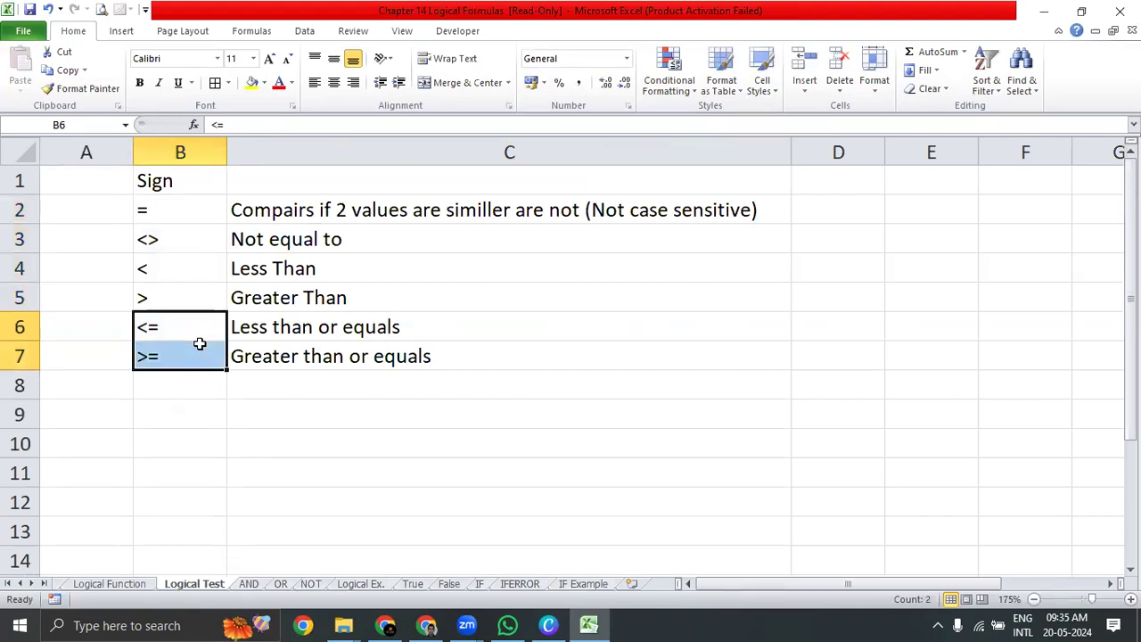
key("ctrl+Tab")
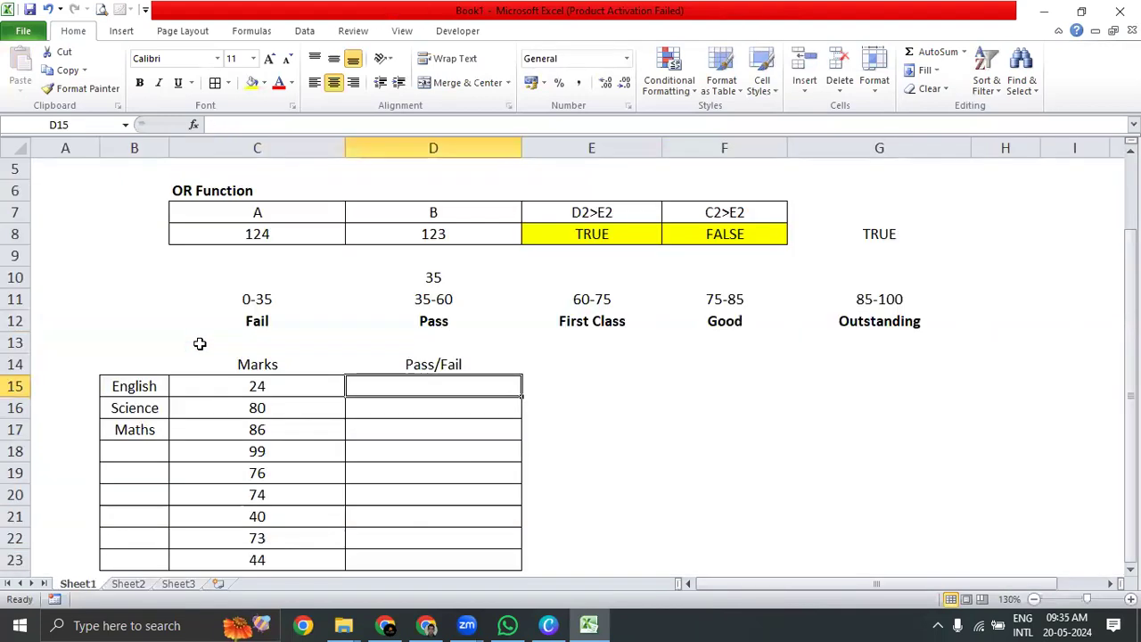
Review the mark ranges and grade labels in C11:G12 against the student marks in column C.
left_click(283, 305)
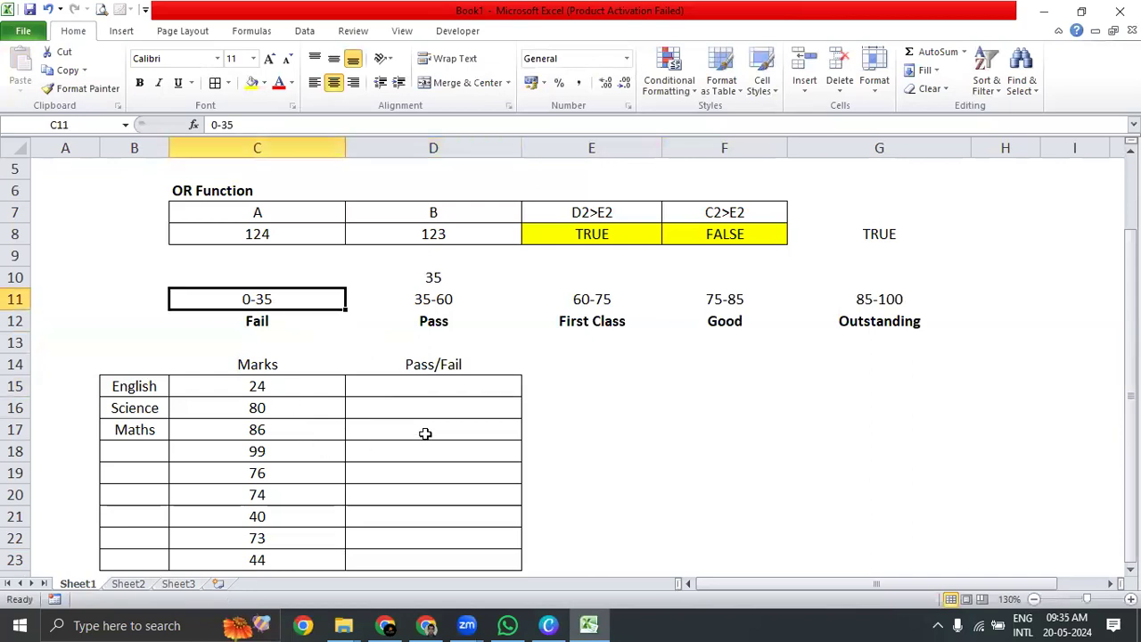
left_click(433, 393)
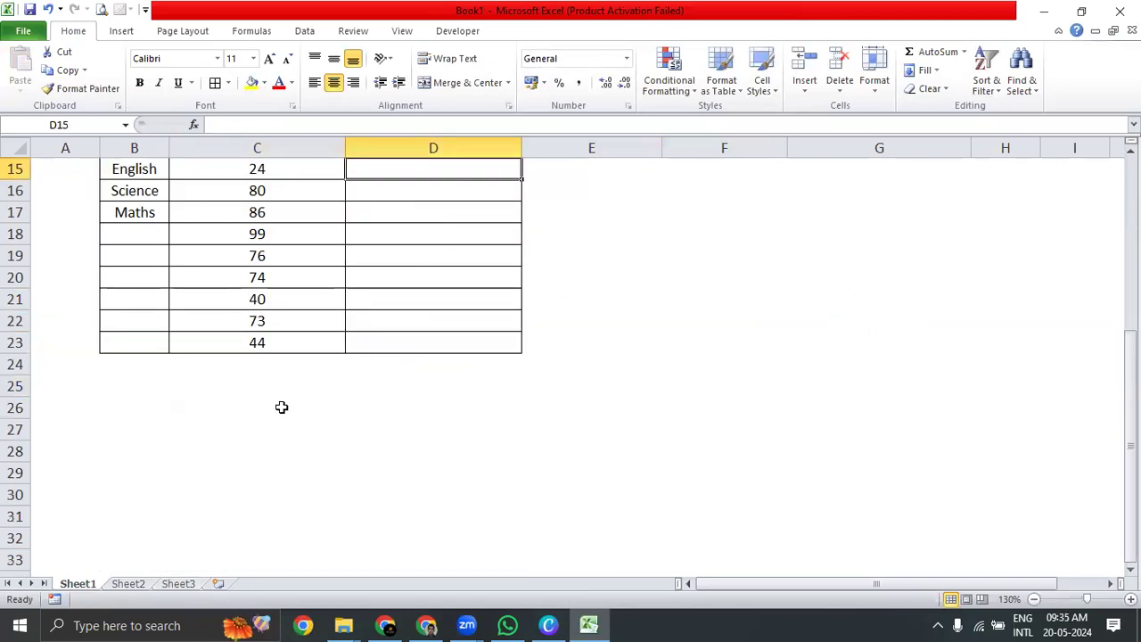
left_click_drag(247, 300, 842, 294)
left_click_drag(256, 321, 919, 331)
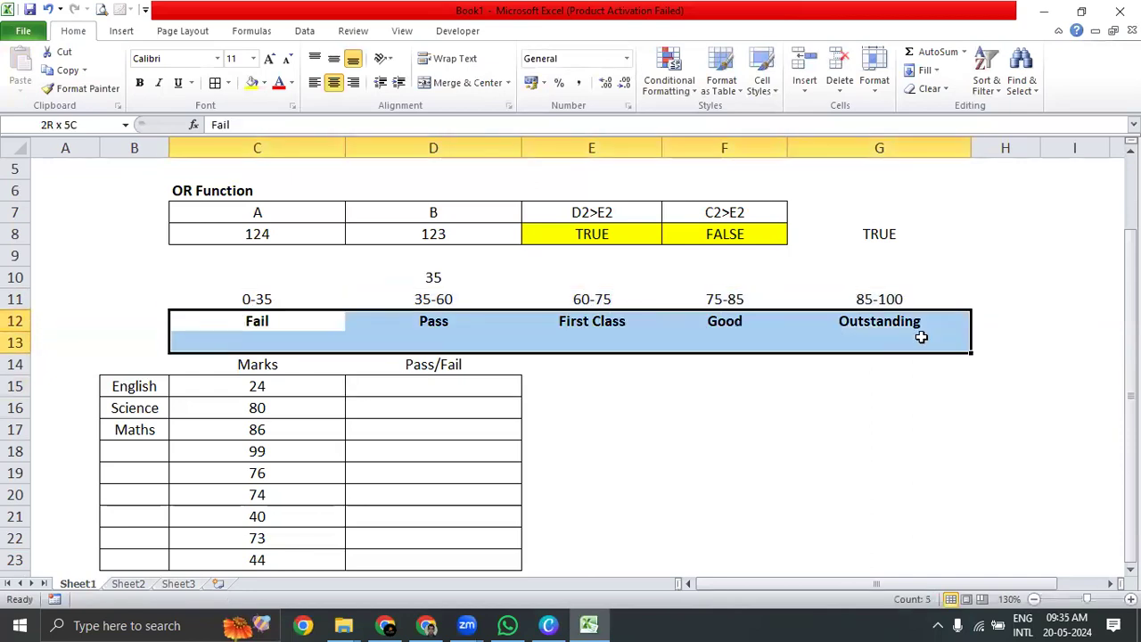
left_click_drag(250, 390, 293, 513)
scroll(294, 509, "up", 2)
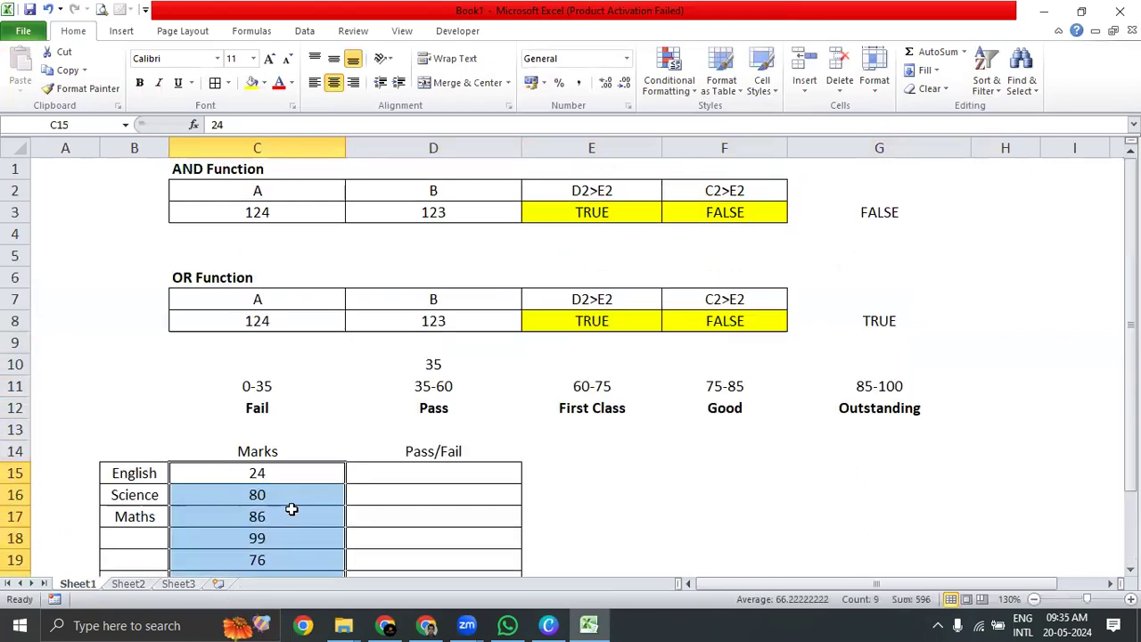
left_click(395, 473)
scroll(395, 474, "down", 1)
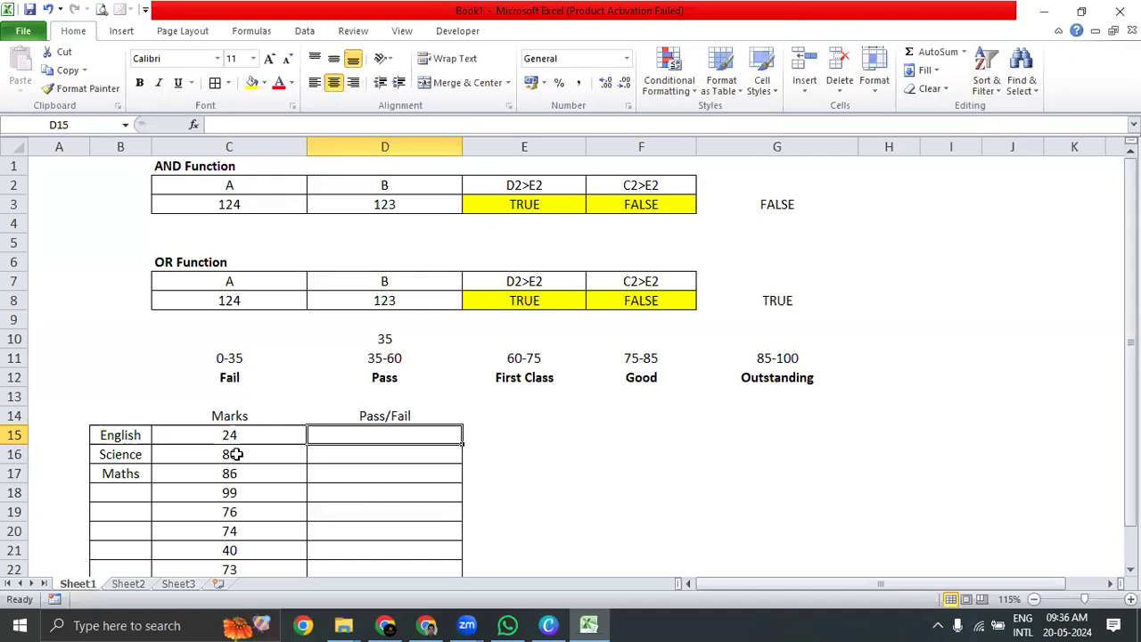
left_click_drag(232, 358, 765, 357)
Start an IF formula in D15 with the logical test C15<35.
left_click(410, 441)
type("=IF(")
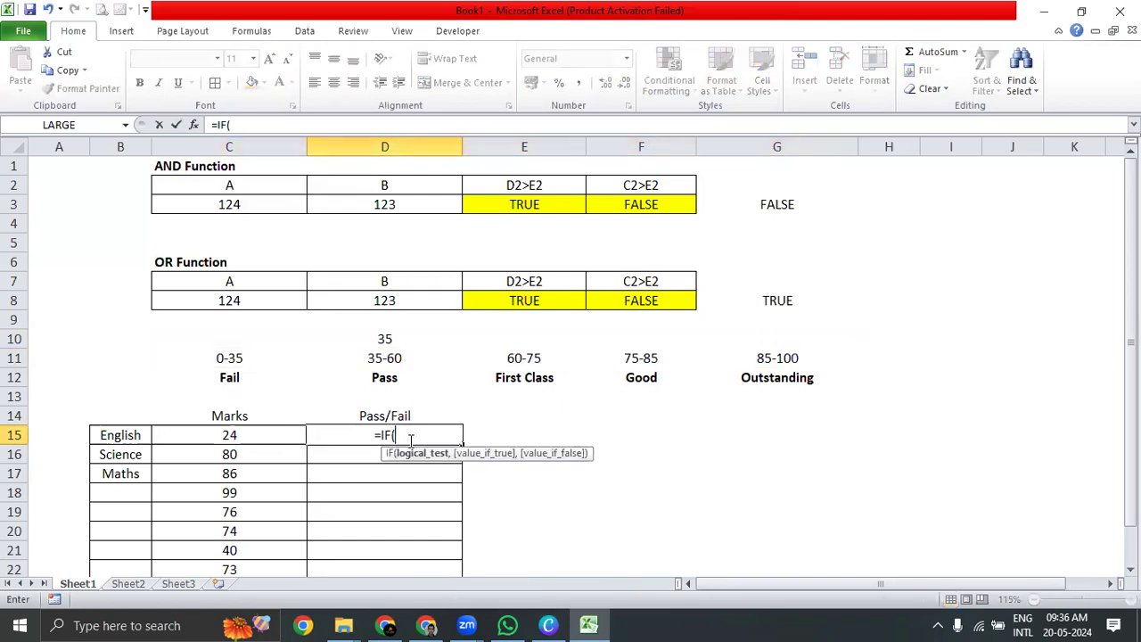
left_click(190, 432)
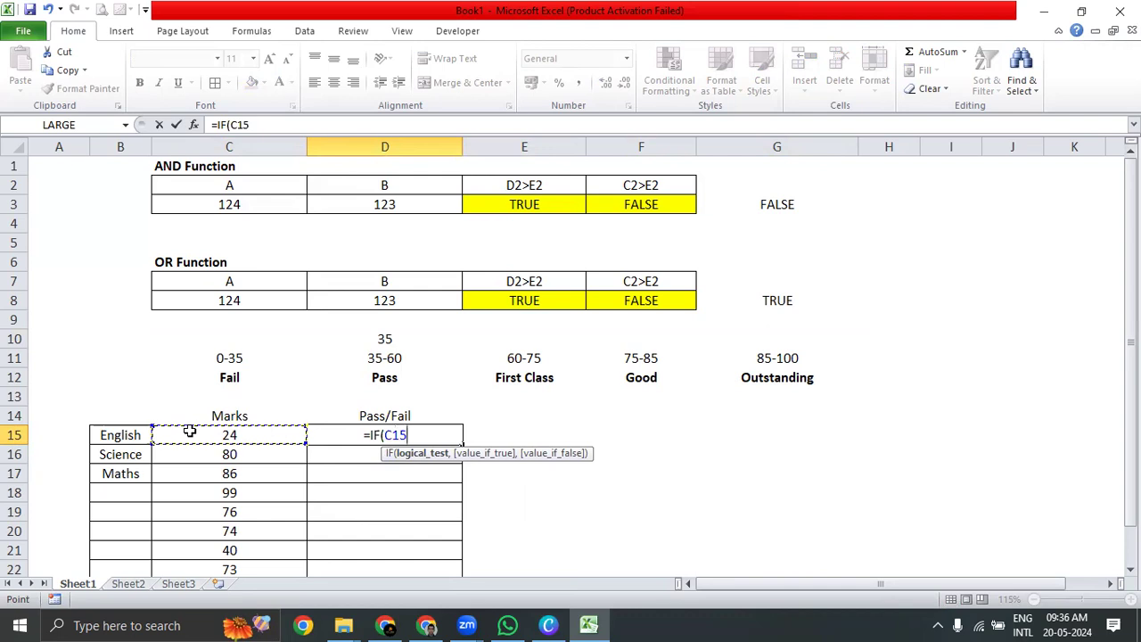
type("<")
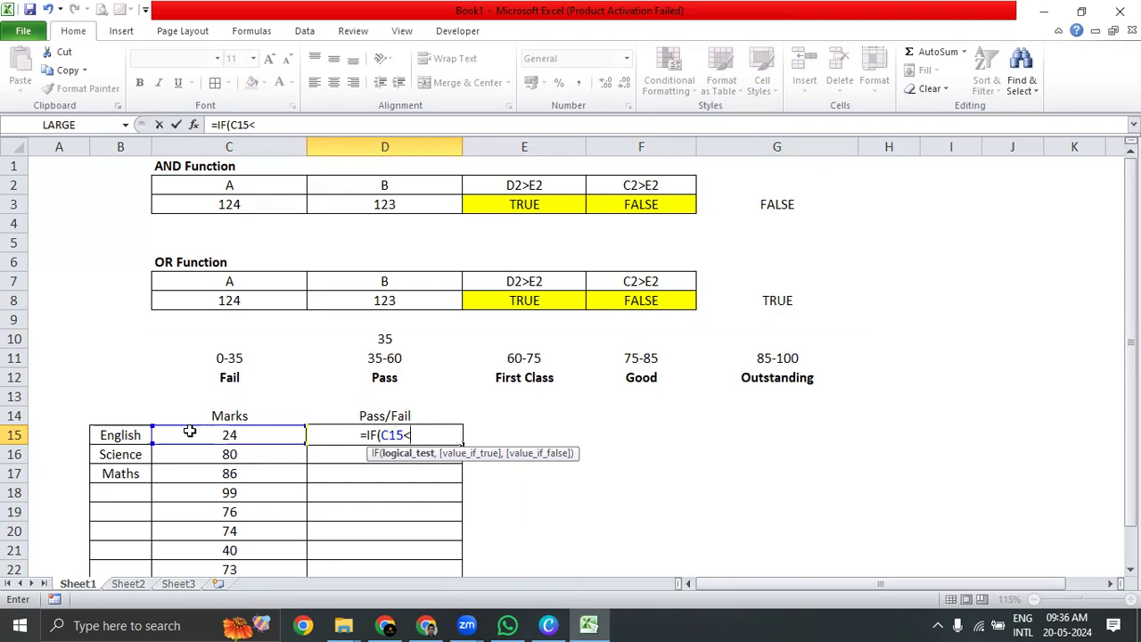
type("35")
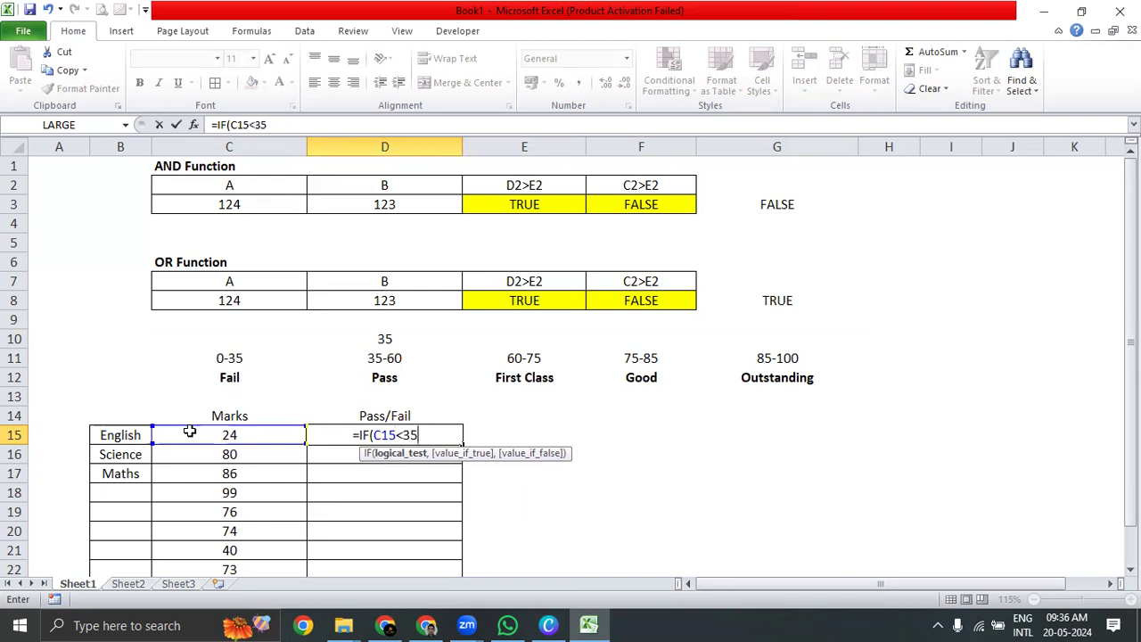
type(",")
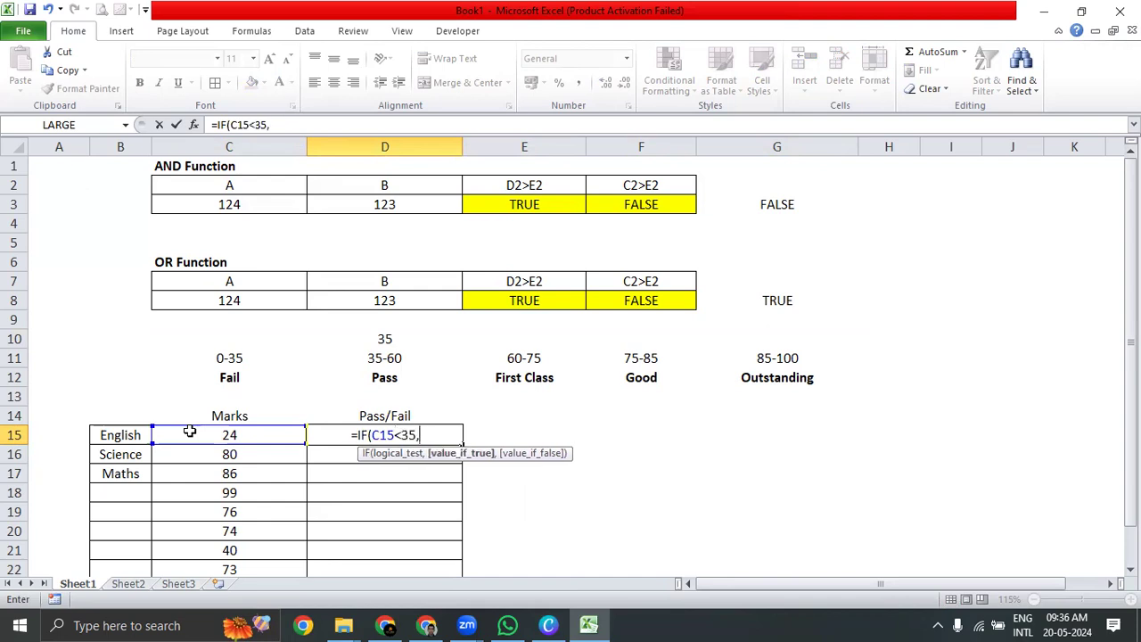
type("\"\"")
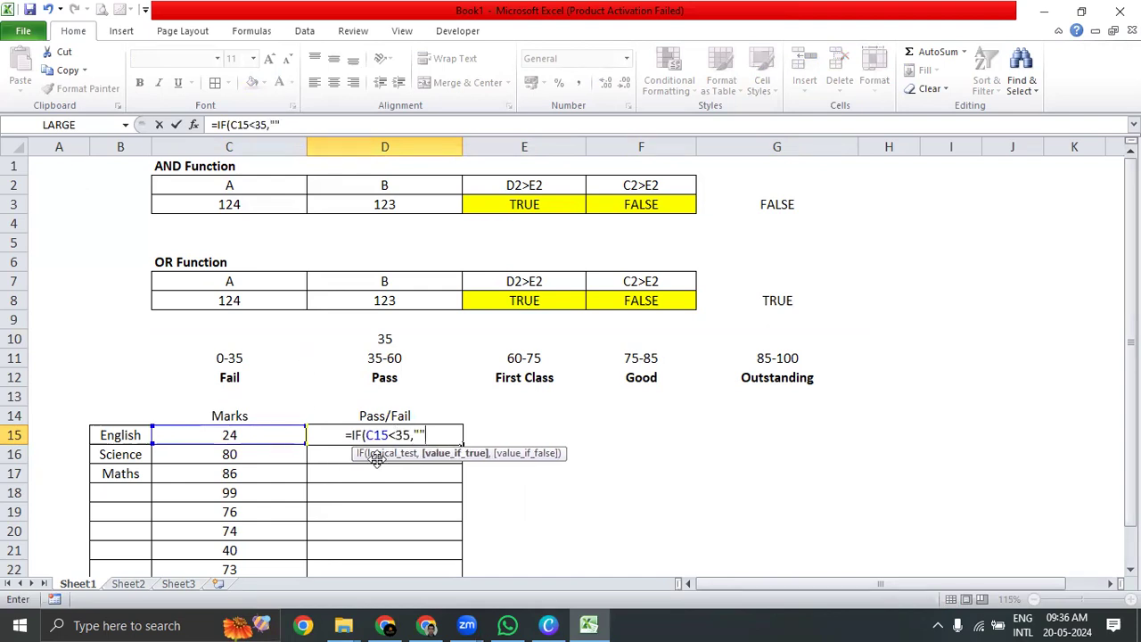
left_click(420, 434)
type("FAIL")
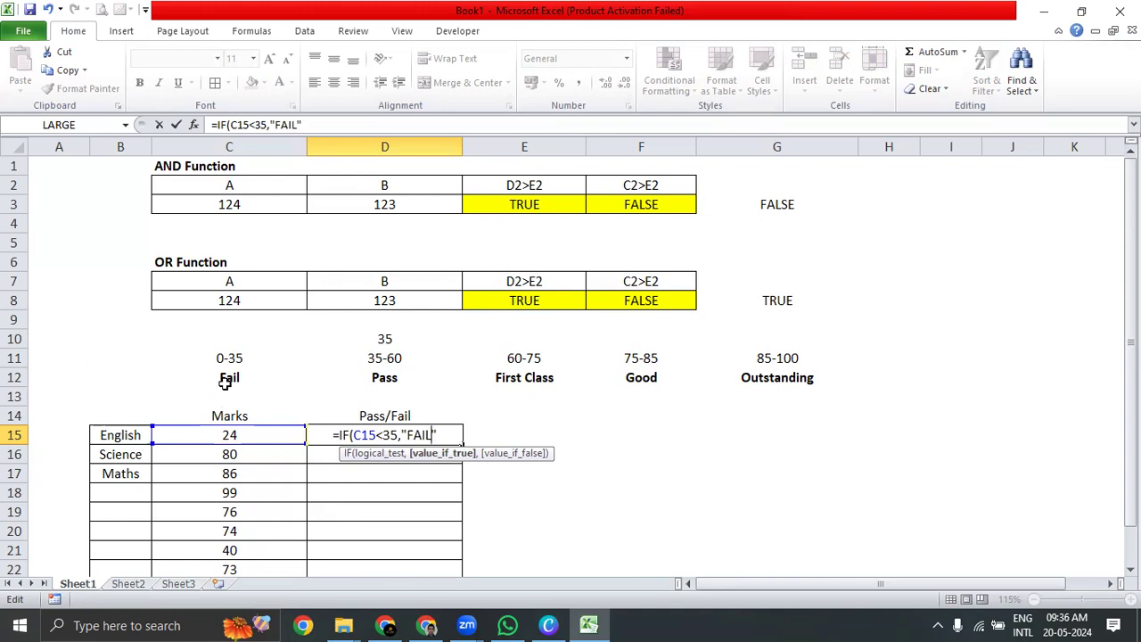
key("BackSpace")
key("BackSpace")
key("BackSpace")
key("BackSpace")
key("BackSpace")
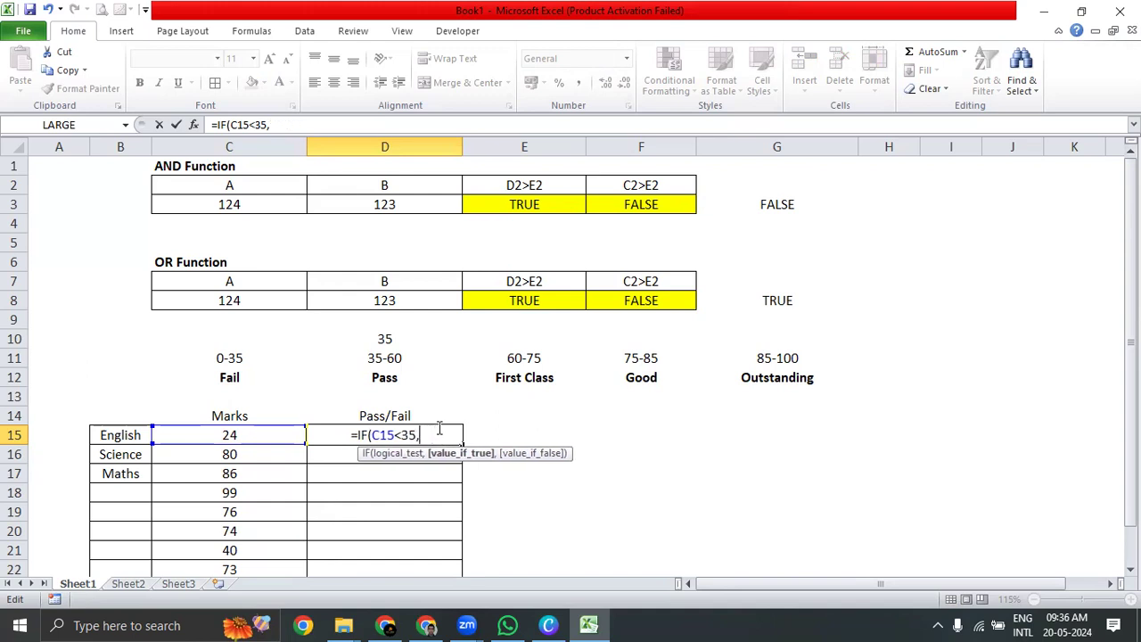
Return the Fail label in C12 as the true value and nest a second IF testing C15>=59.
left_click(252, 378)
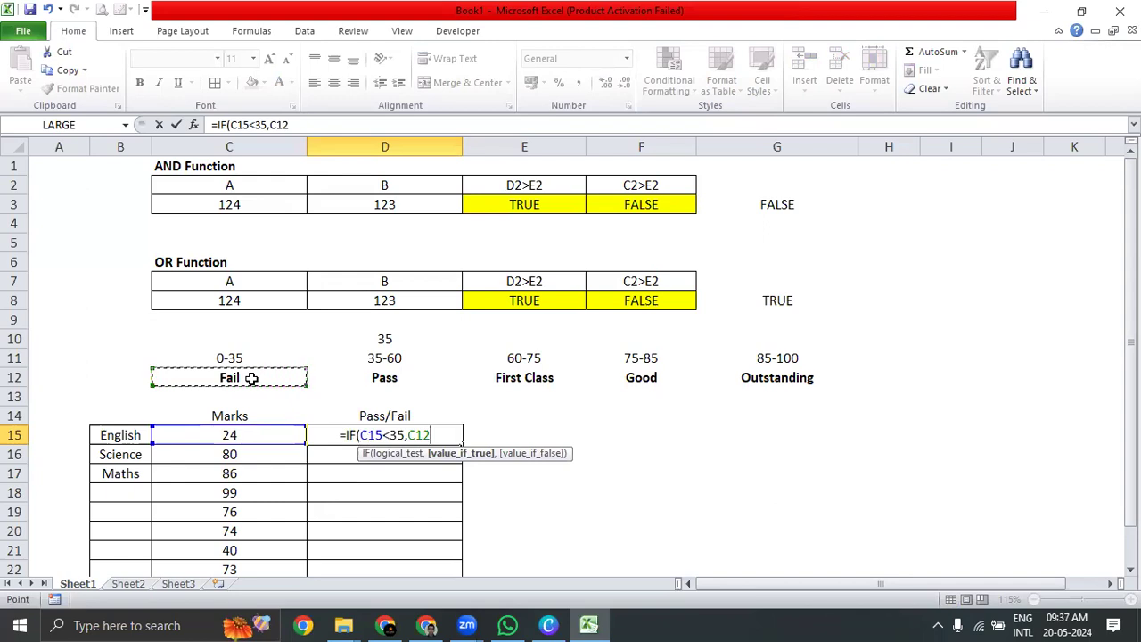
type(",")
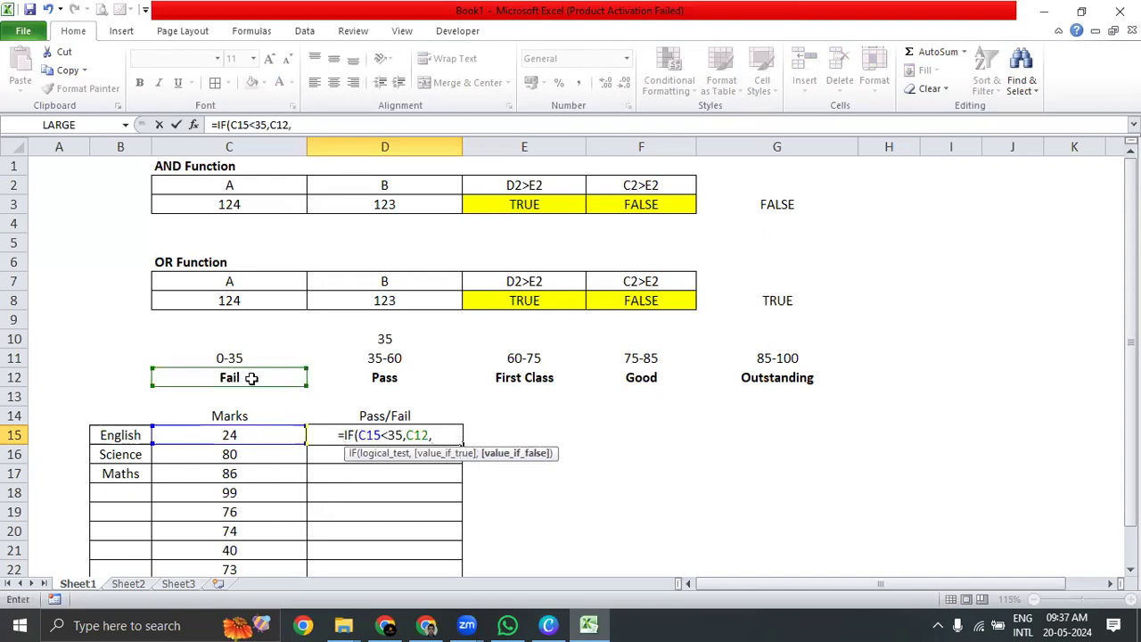
type("IF(")
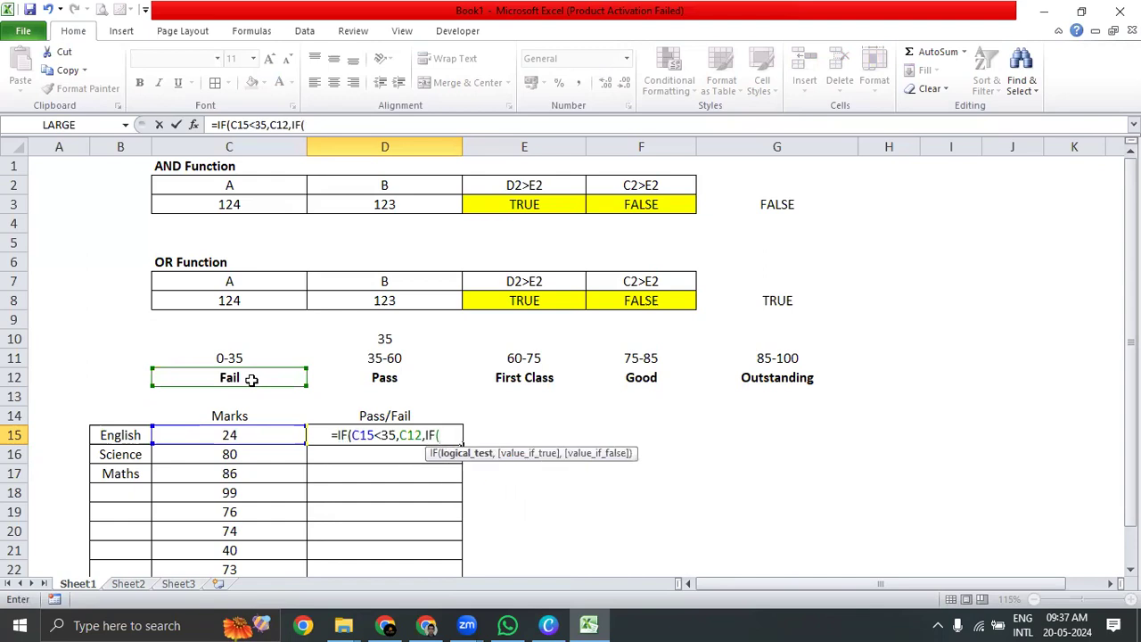
left_click(274, 436)
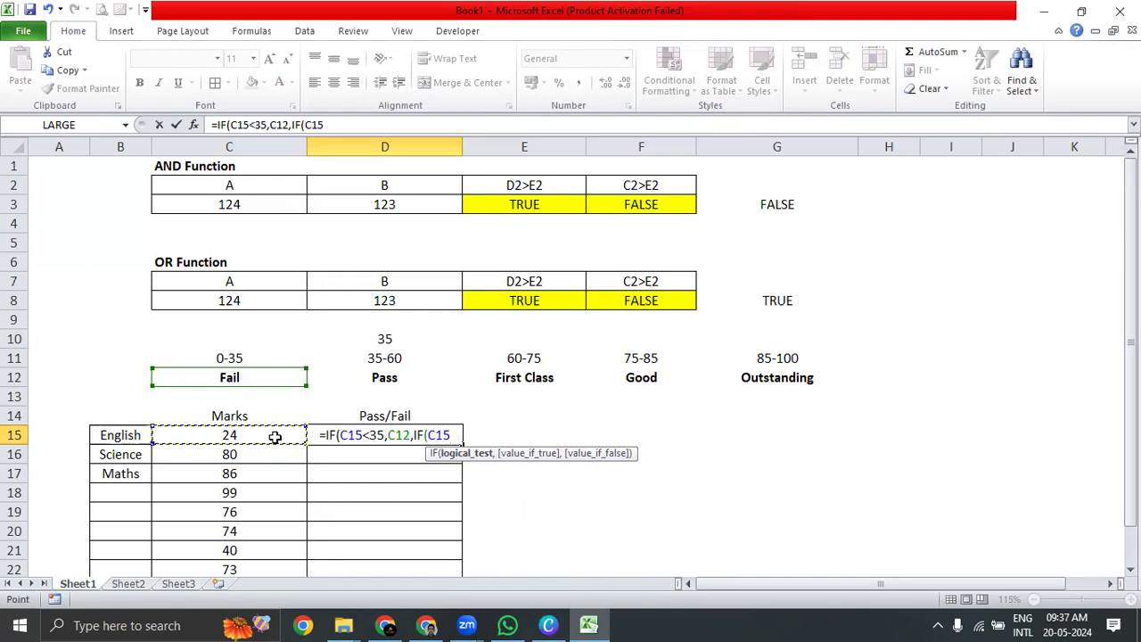
type(">")
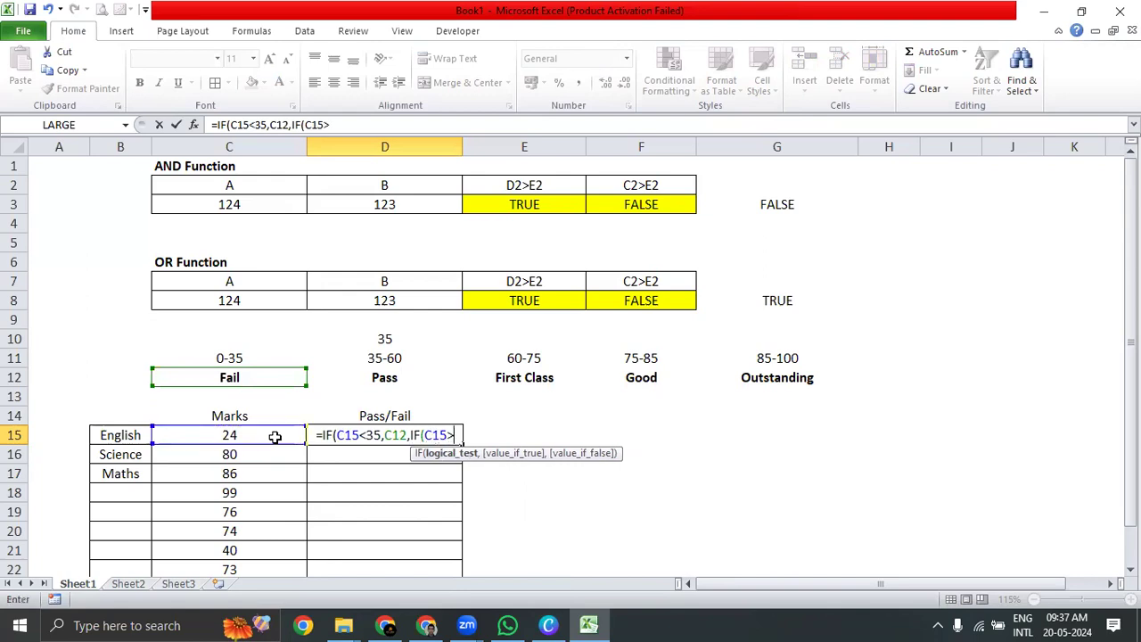
type("=")
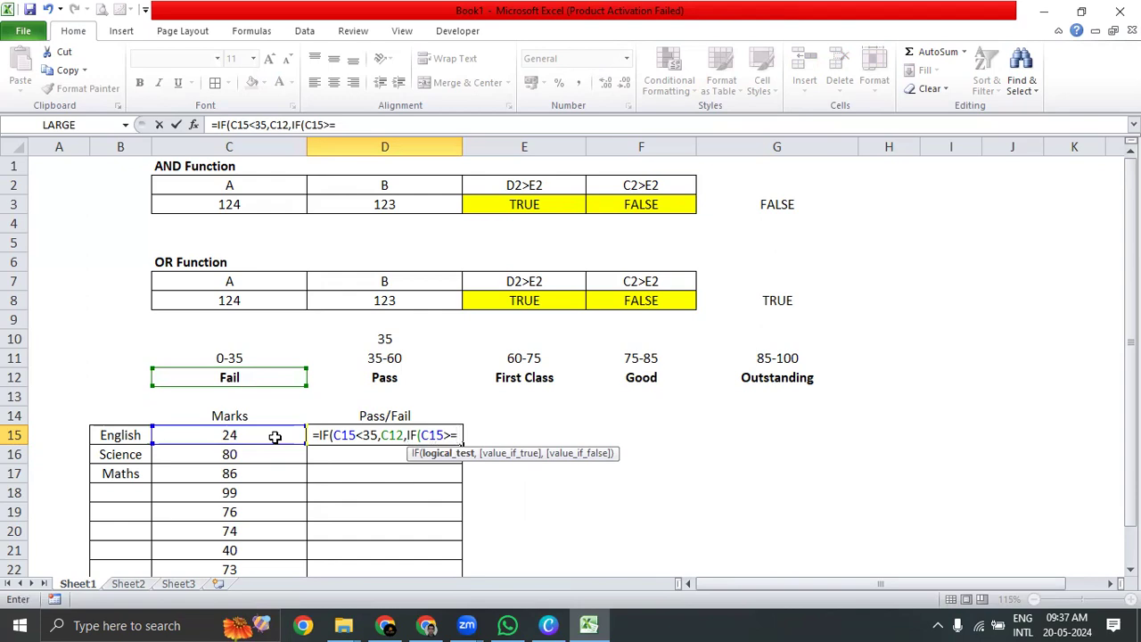
type("60")
key("BackSpace")
key("BackSpace")
type("59")
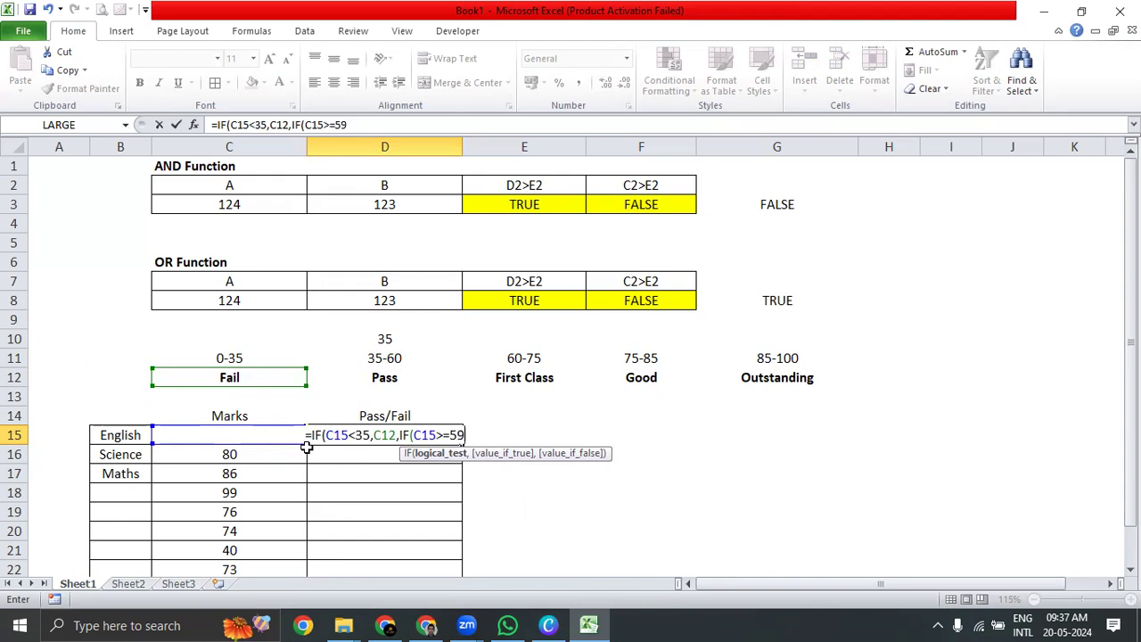
Correct the second IF's test to C15<=59 and return the Pass label in D12 as its true value.
left_click(361, 454)
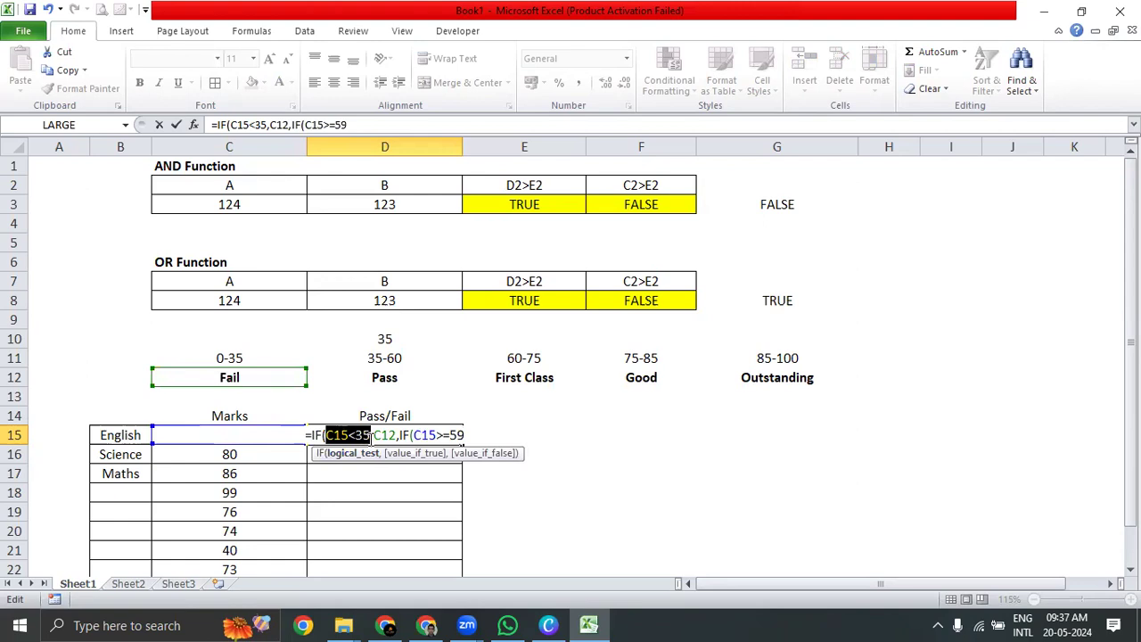
left_click(415, 457)
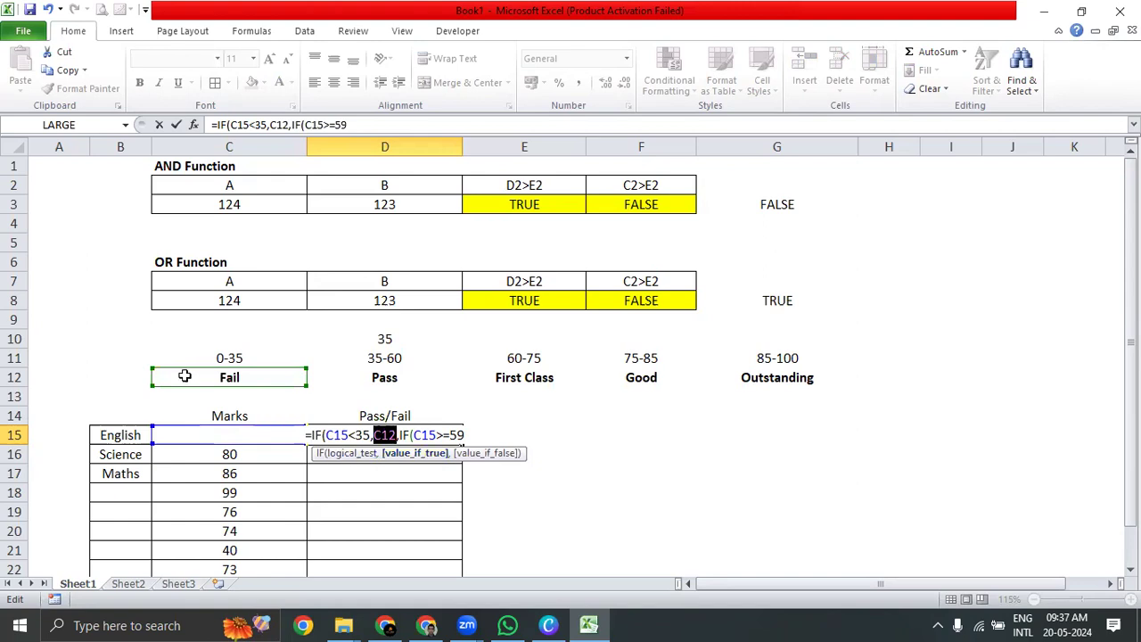
left_click(481, 454)
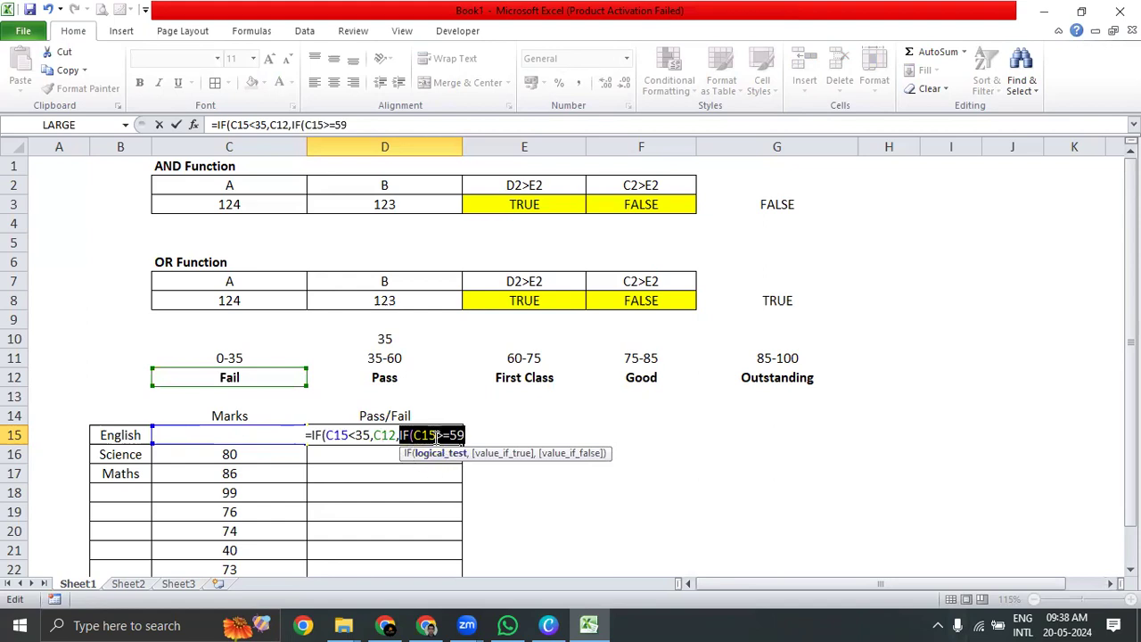
left_click(476, 433)
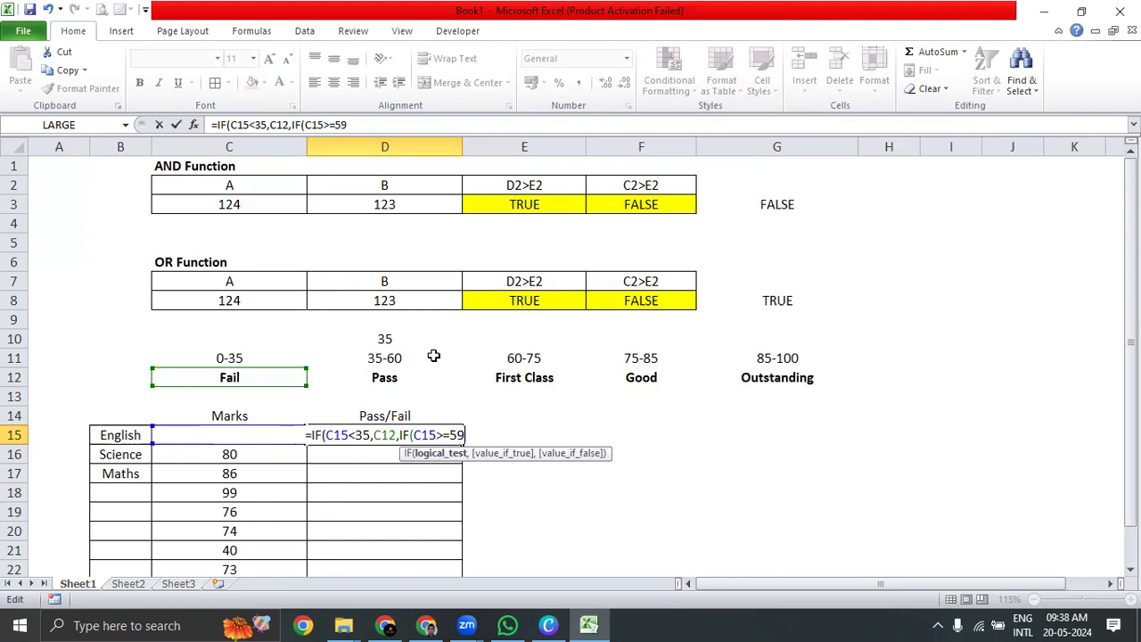
type(",")
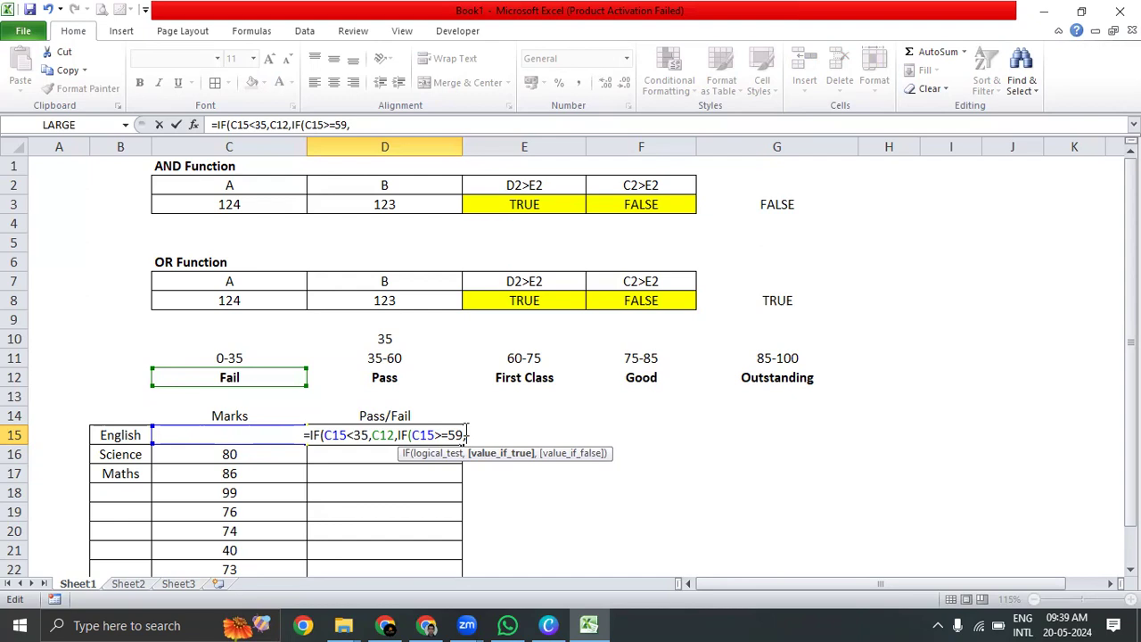
left_click(440, 435)
key("BackSpace")
type("<")
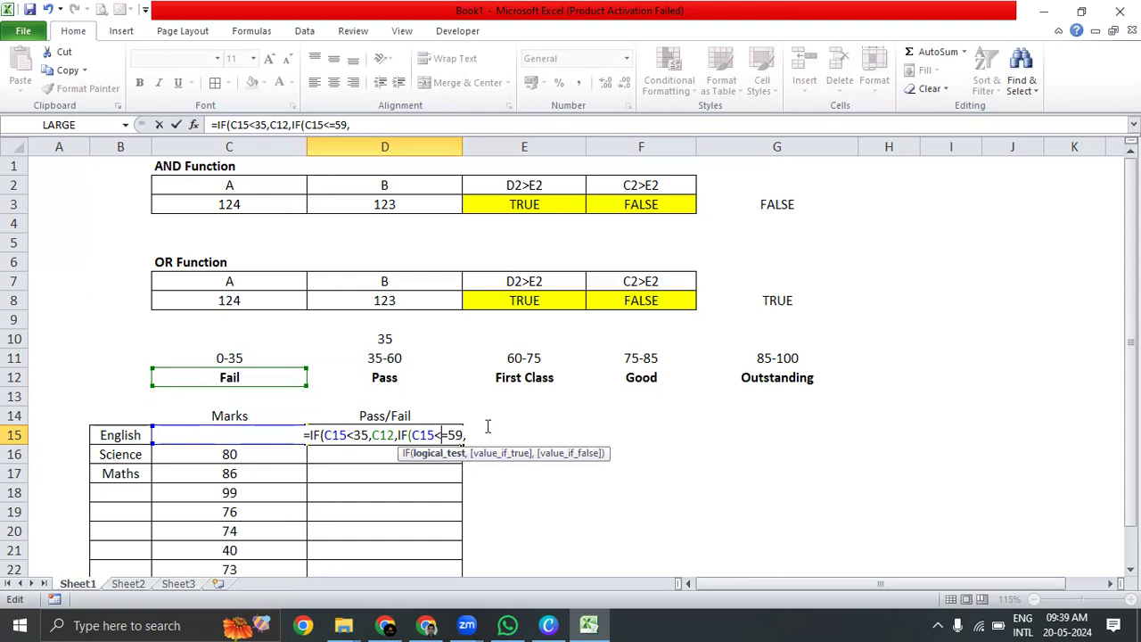
left_click(425, 377)
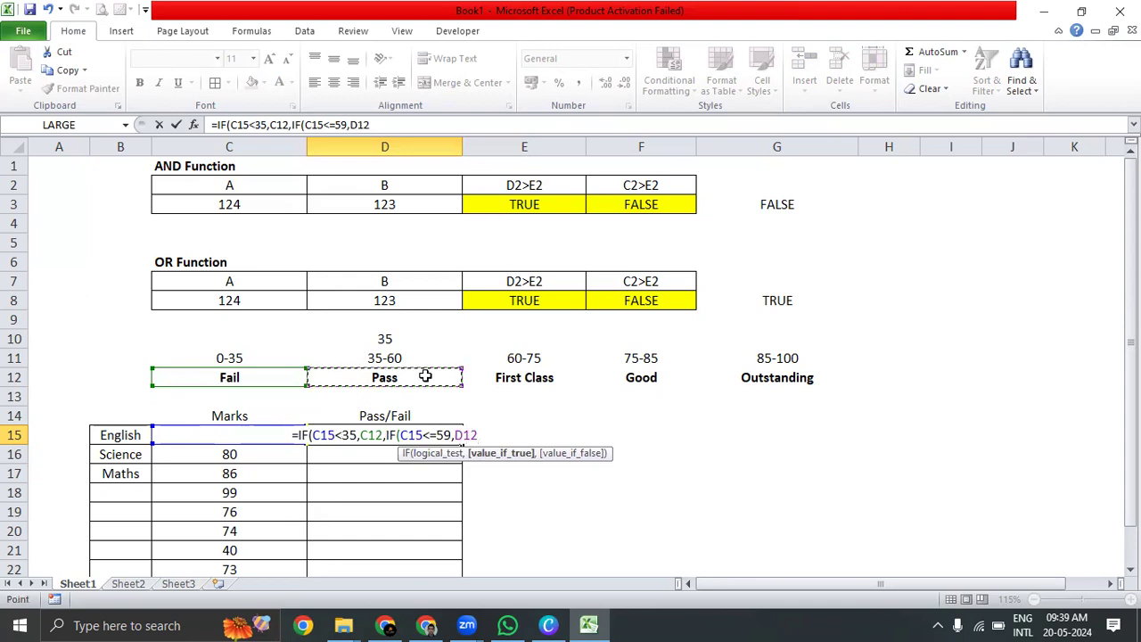
type(",")
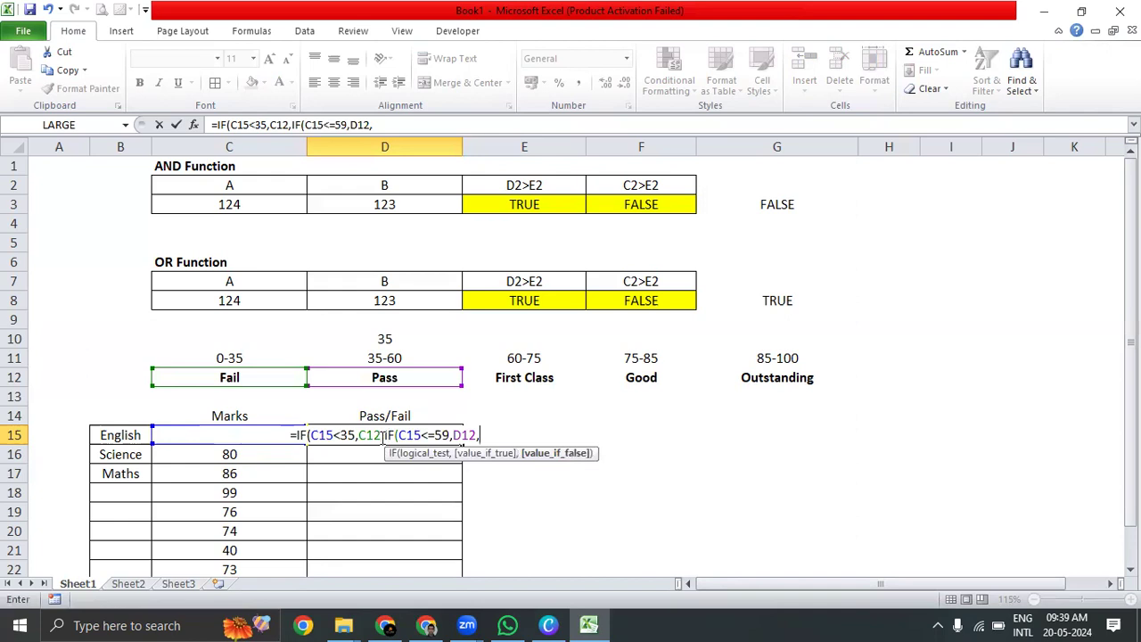
Copy the second IF to the end of the formula as a third IF and set its limit to 74.
left_click_drag(383, 435, 478, 435)
key("ctrl+c")
key("End")
key("ctrl+v")
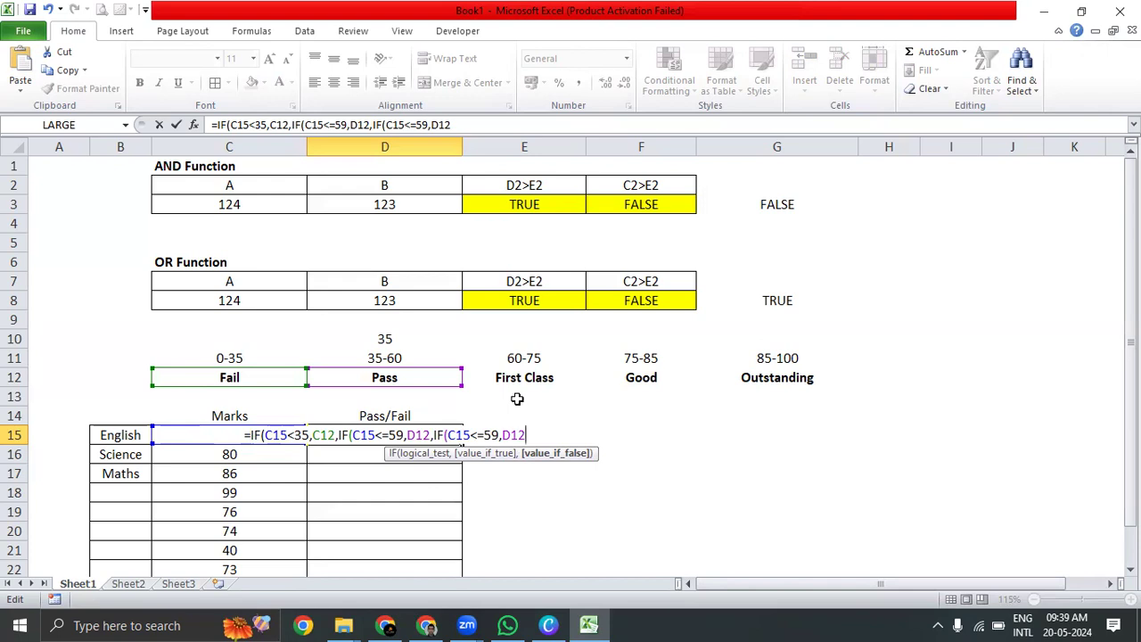
left_click(500, 434)
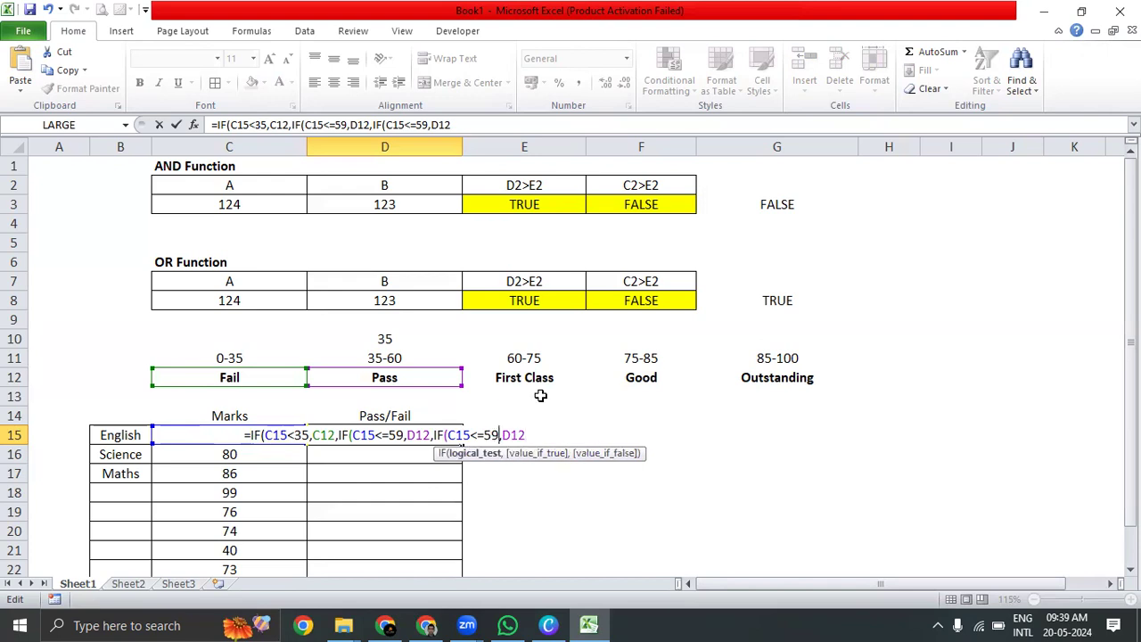
key("BackSpace")
key("BackSpace")
type("74")
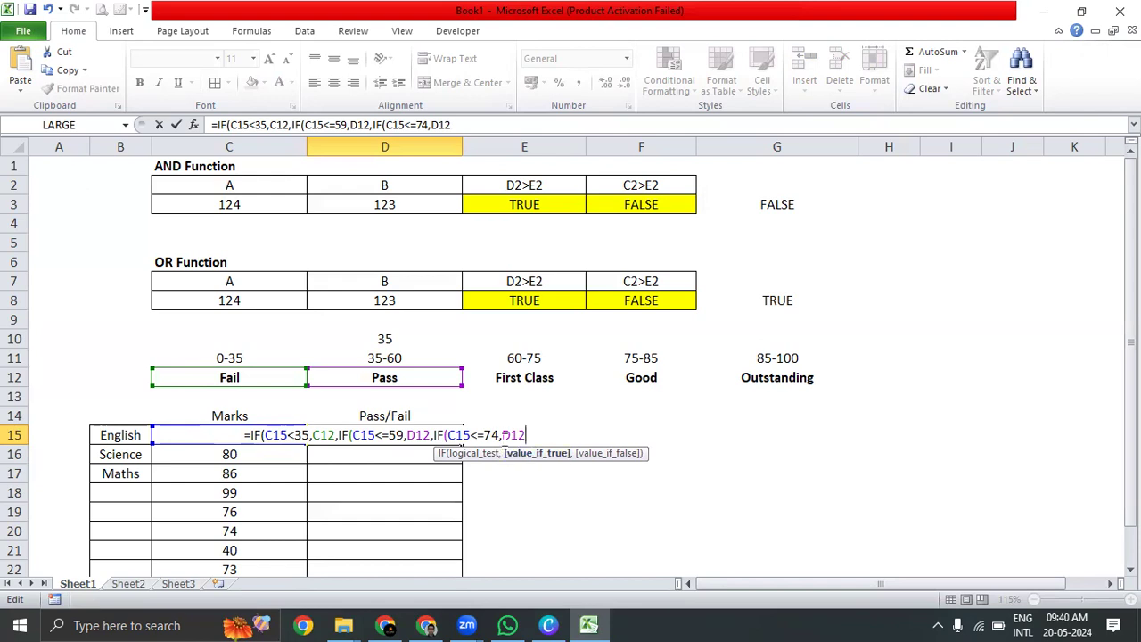
Change the third IF's true value to the First Class label in E12 and open its false argument.
left_click(508, 435)
key("BackSpace")
type("E")
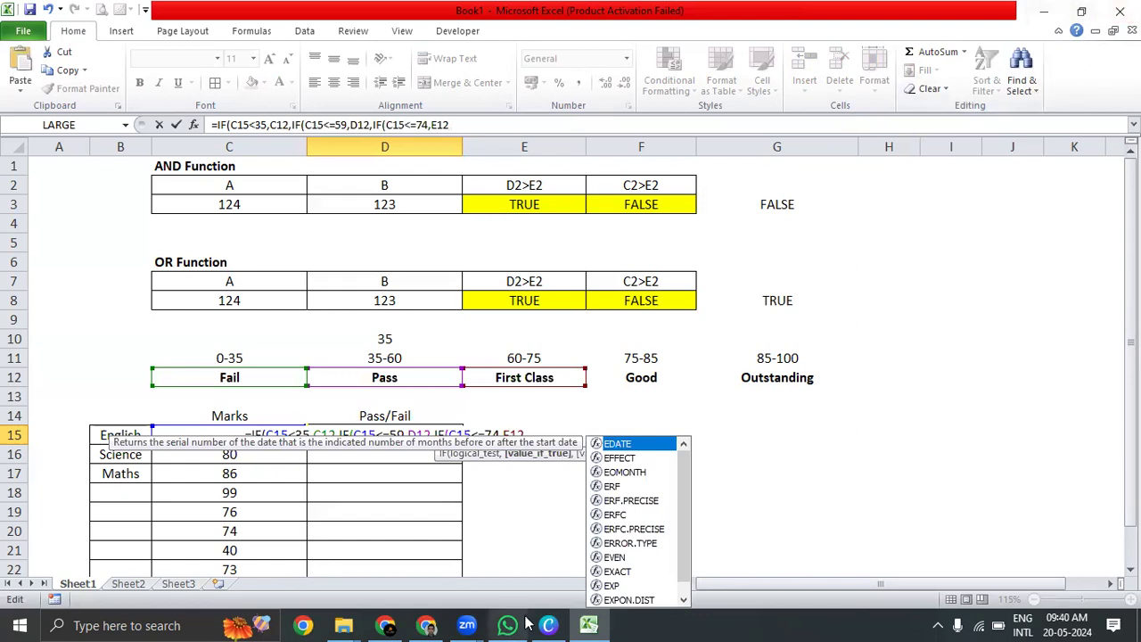
left_click(529, 433)
type(",")
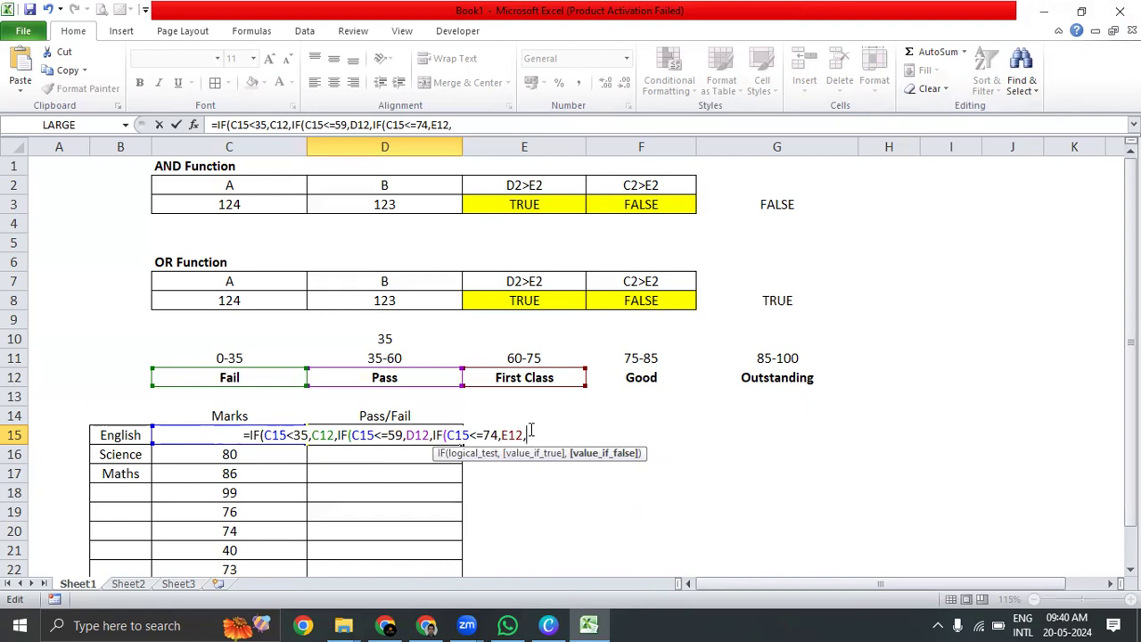
Paste the copied IF segment as a fourth nested IF and set its limit to 84.
key("ctrl+v")
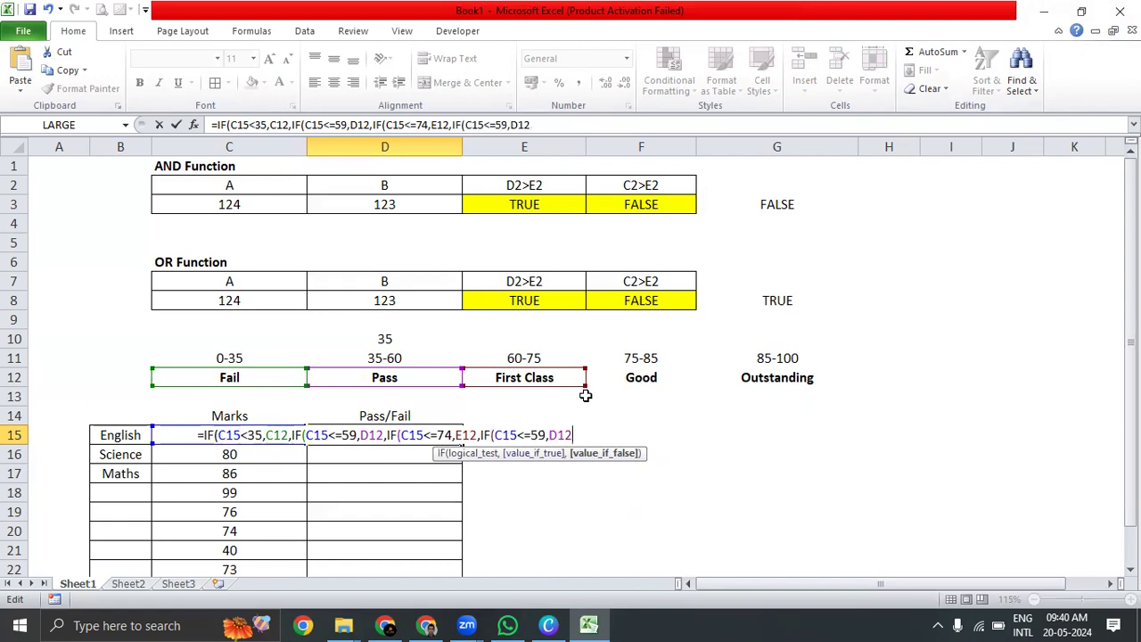
key("Left")
key("Left")
key("Left")
key("Left")
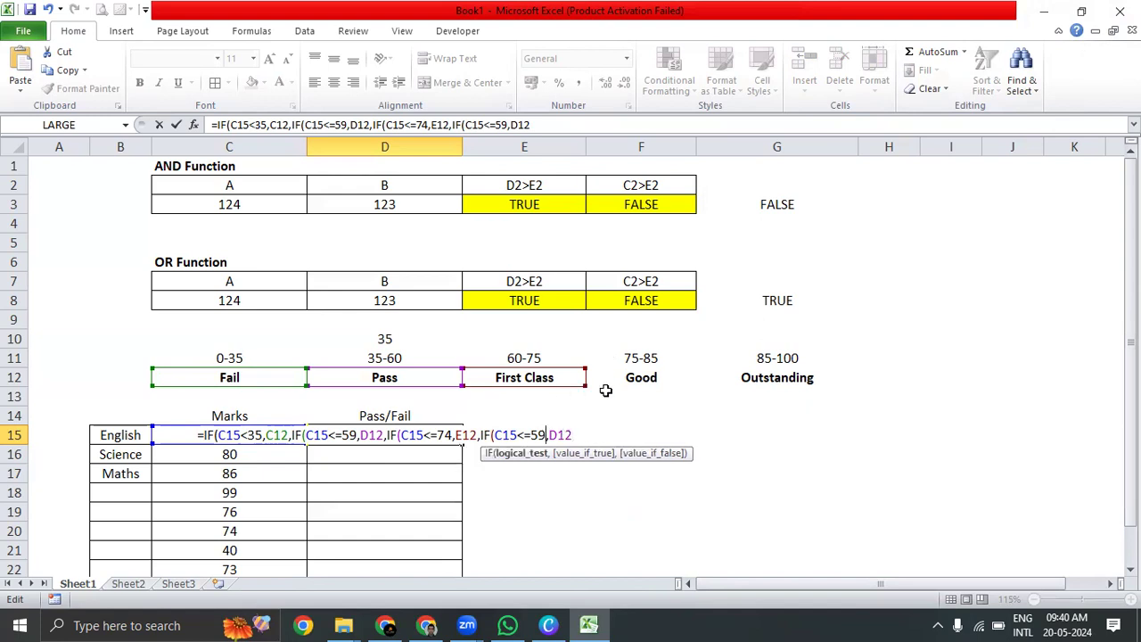
key("BackSpace")
key("BackSpace")
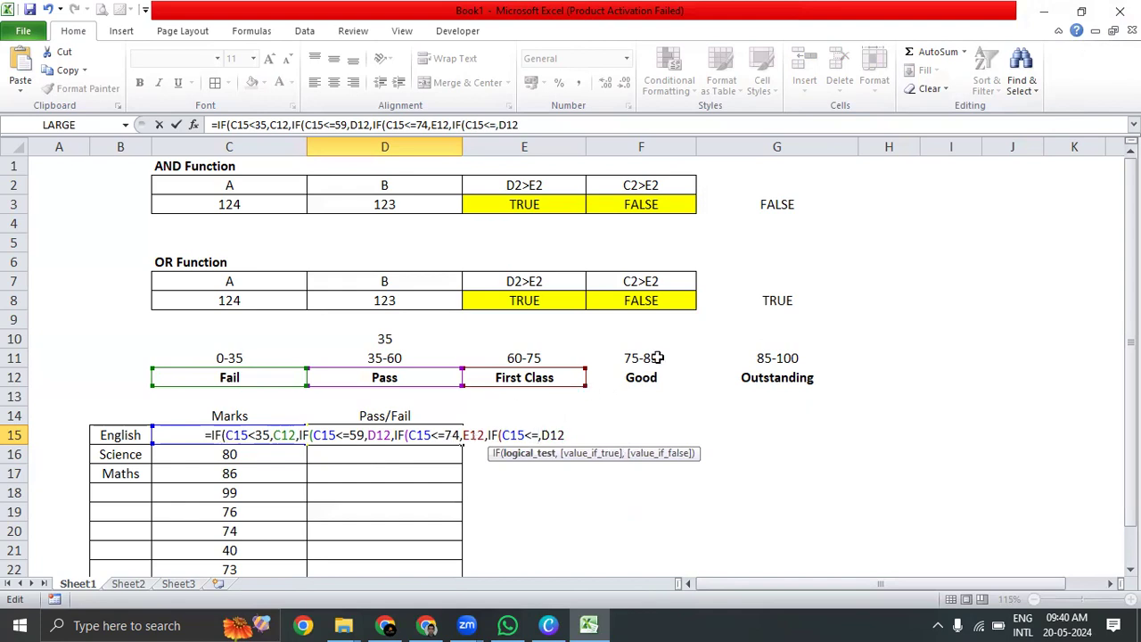
type("84")
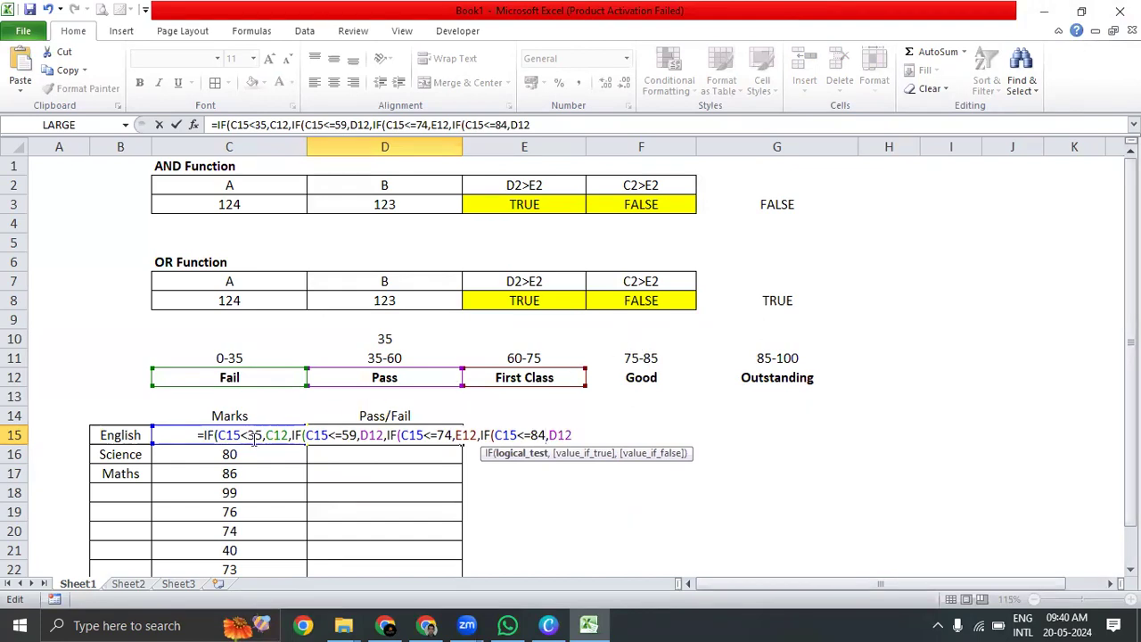
Try to enter the D15 formula, declining the proposed correction and returning to editing.
key("Return")
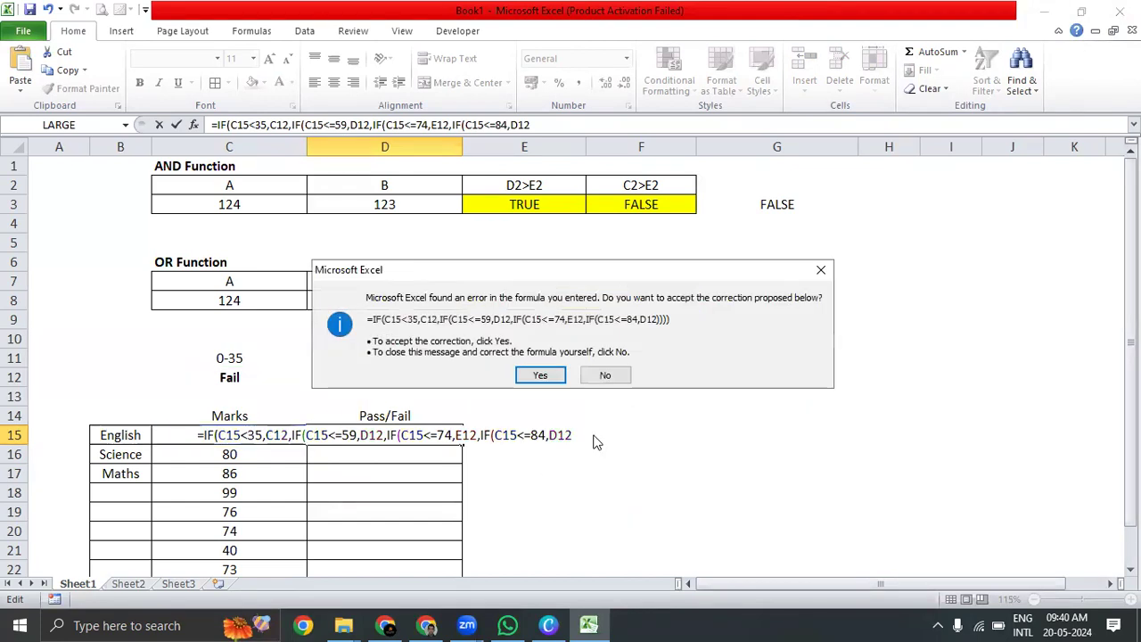
left_click(614, 375)
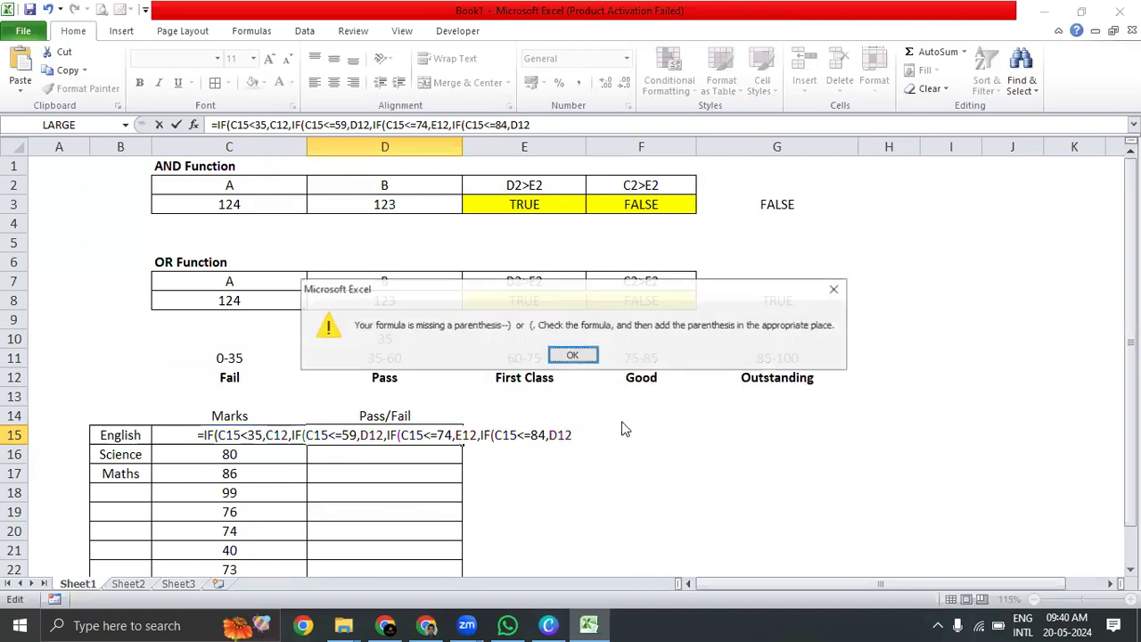
left_click(573, 355)
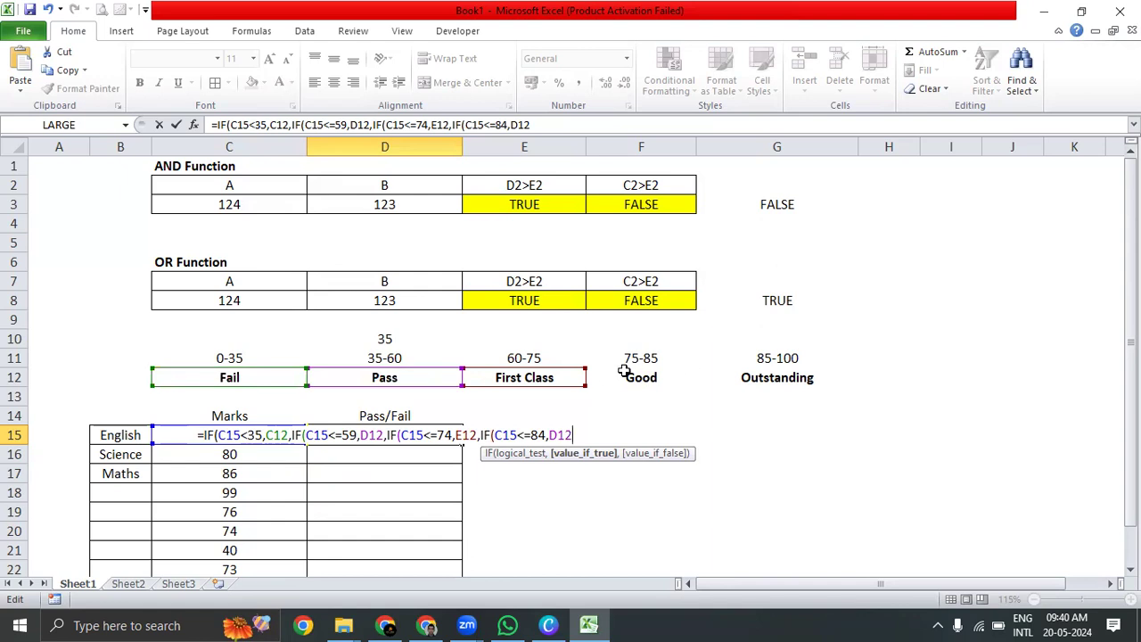
Open the false argument of the fourth nested IF in the D15 formula.
type(",")
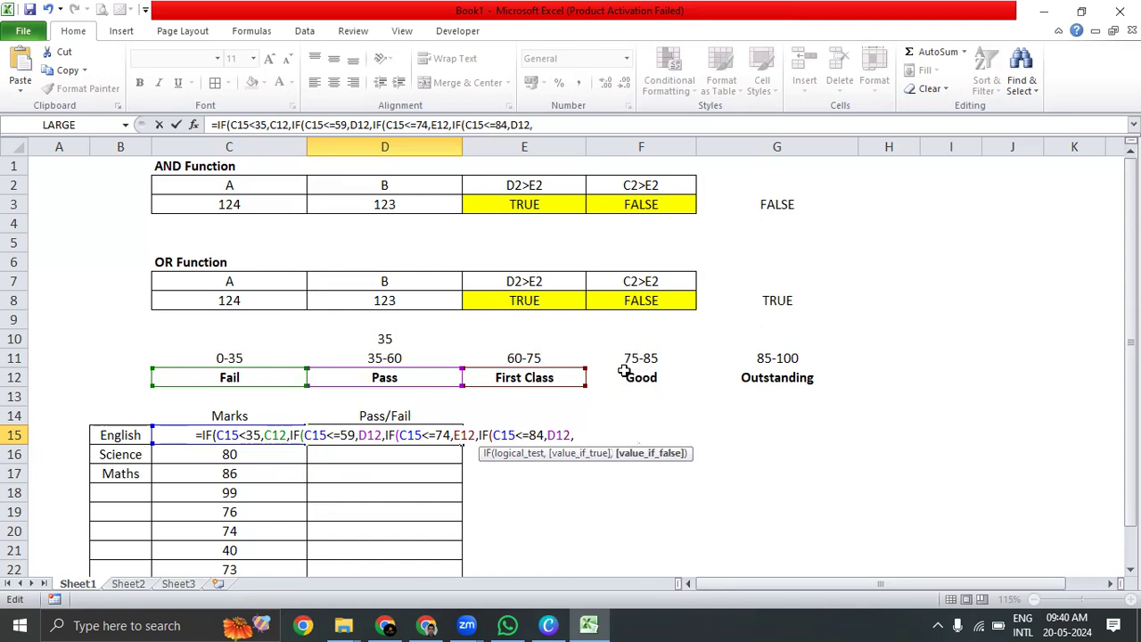
key("ctrl+v")
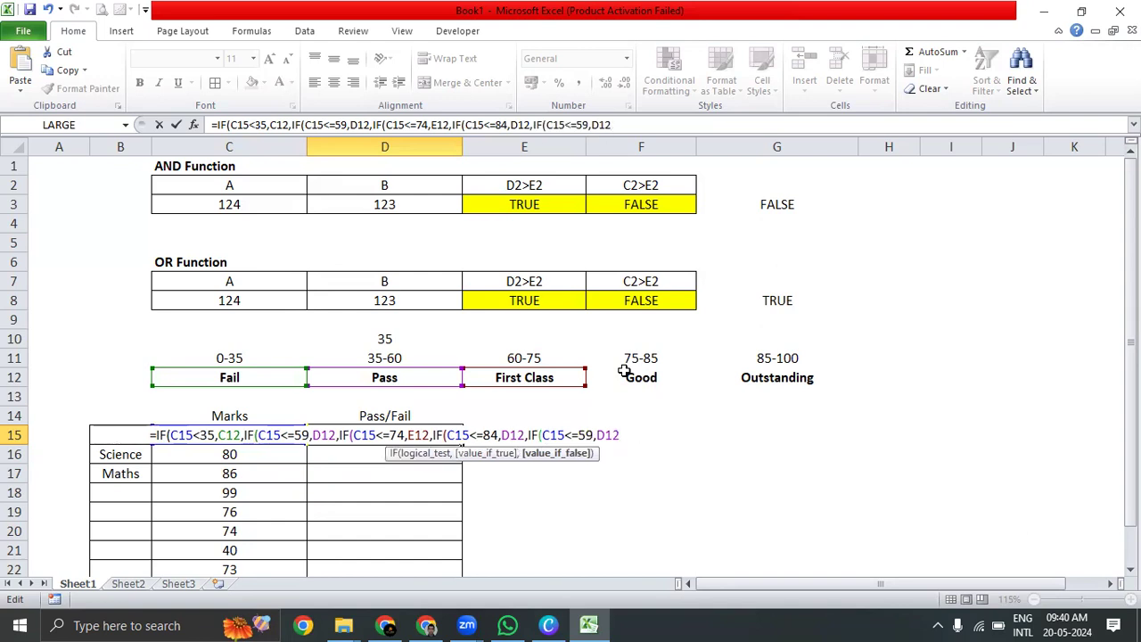
key("Left")
key("Left")
key("Left")
key("Left")
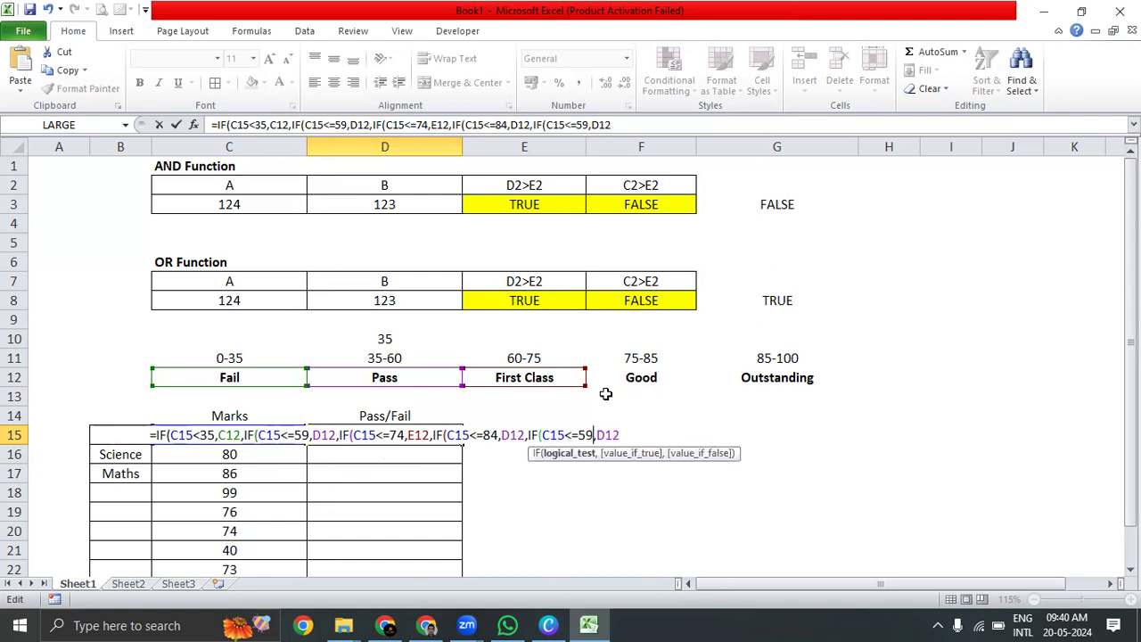
key("BackSpace")
key("BackSpace")
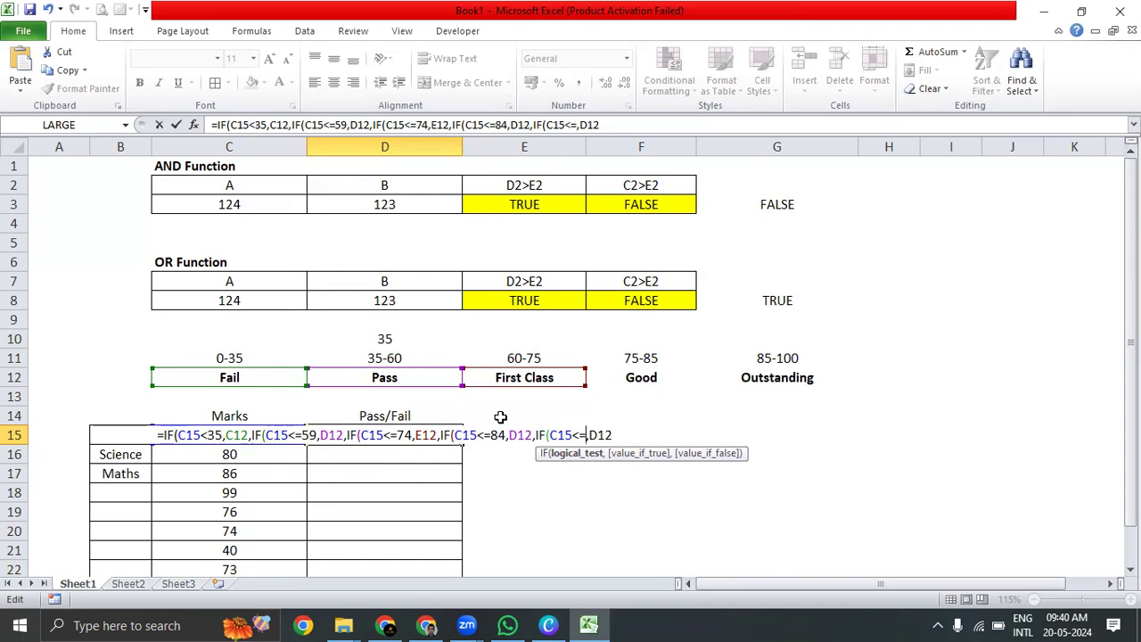
left_click_drag(537, 435, 661, 440)
key("BackSpace")
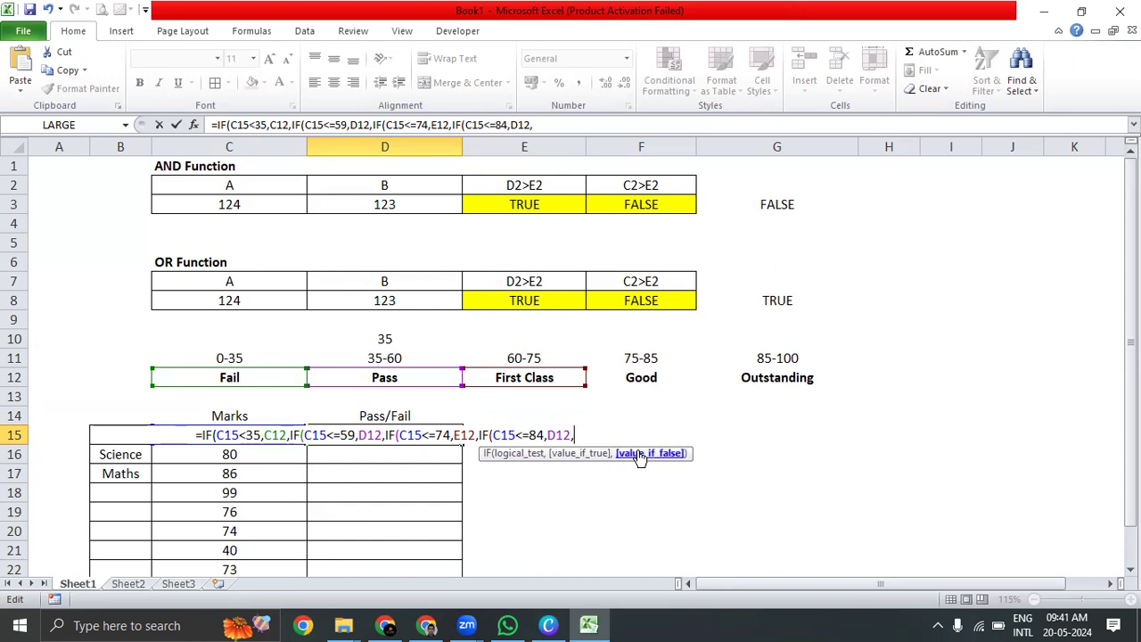
Use the Outstanding label in G12 as the fourth IF's false value and the Good label in F12 as its true value.
left_click(794, 377)
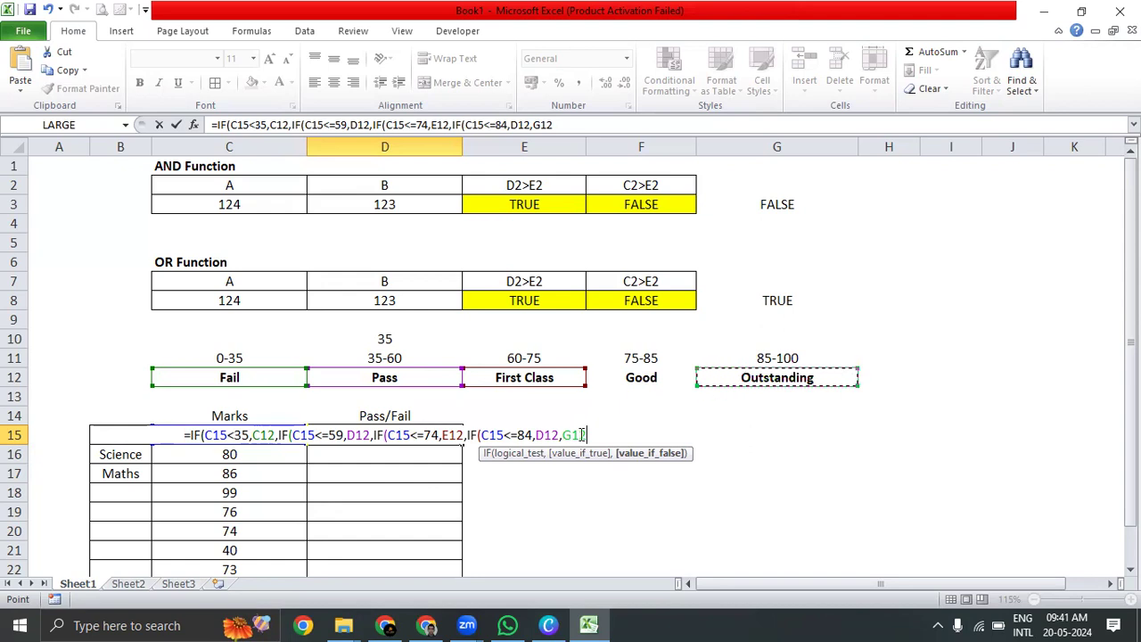
left_click(563, 455)
key("BackSpace")
type("F")
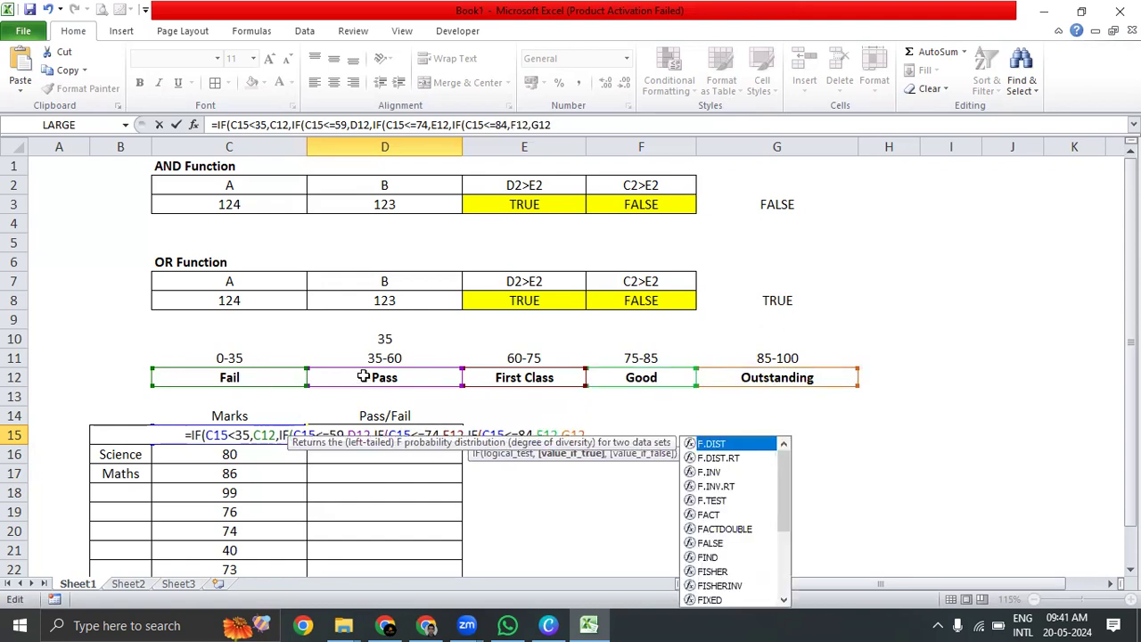
left_click(597, 432)
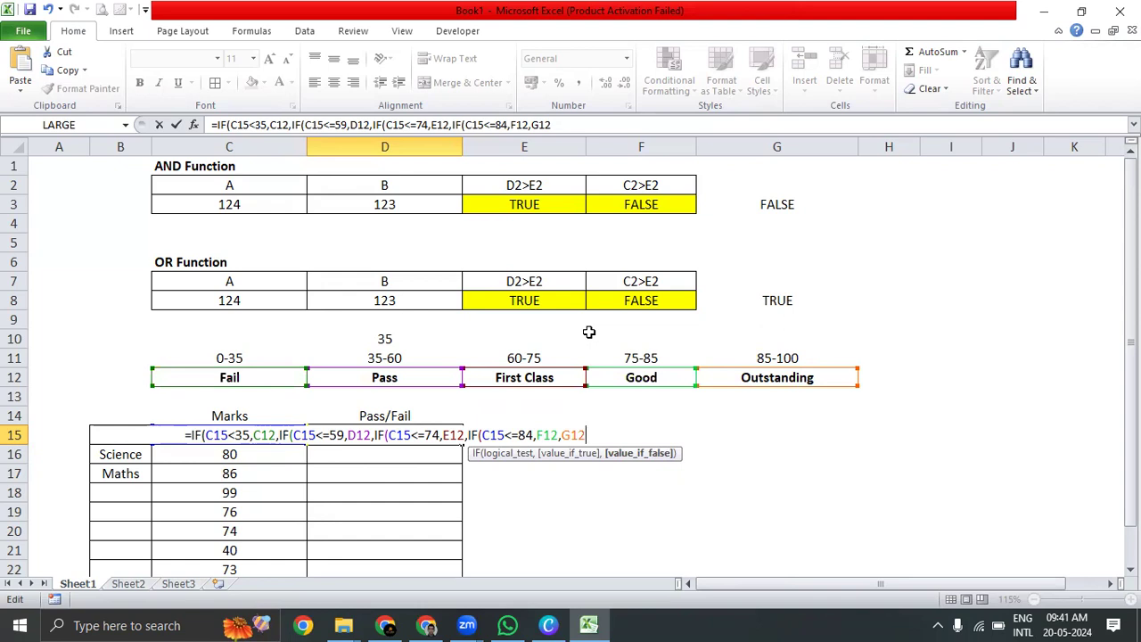
Close the fourth IF and enter the nested formula in D15, accepting the proposed correction.
type(")")
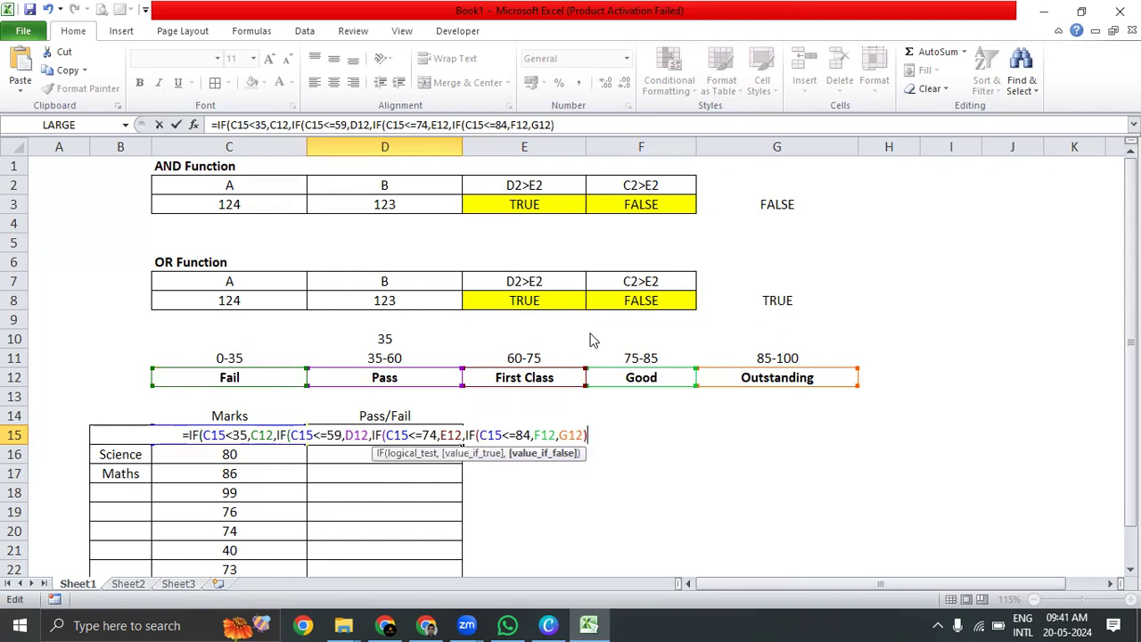
key("Return")
key("Return")
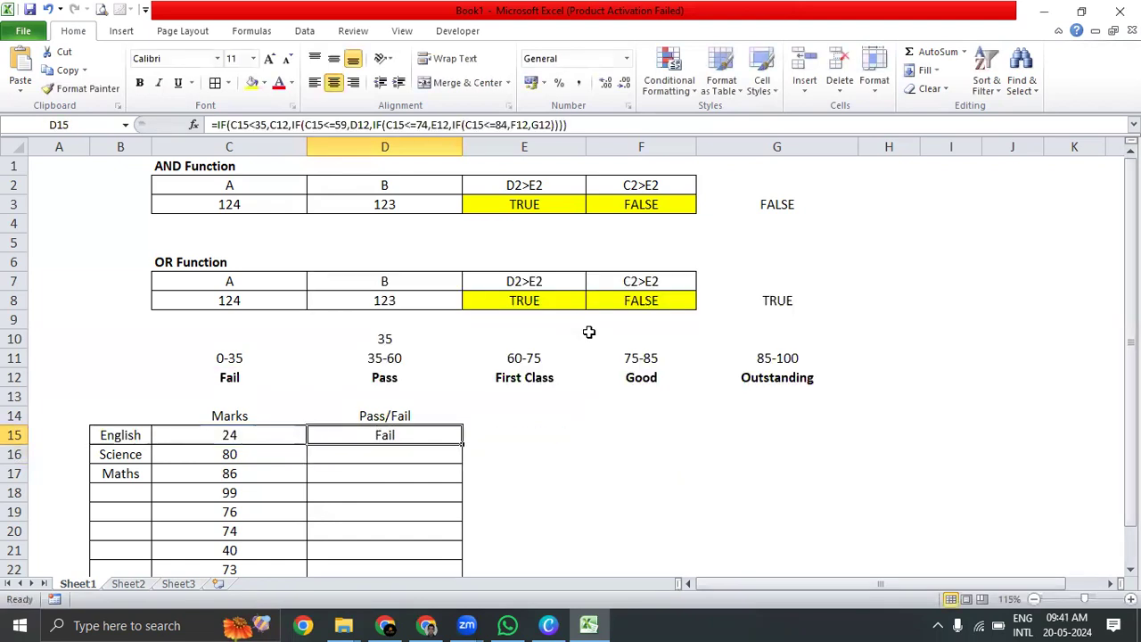
Examine the closing parentheses of the nested IF formula in D15.
key("Left")
key("Right")
left_click(641, 125)
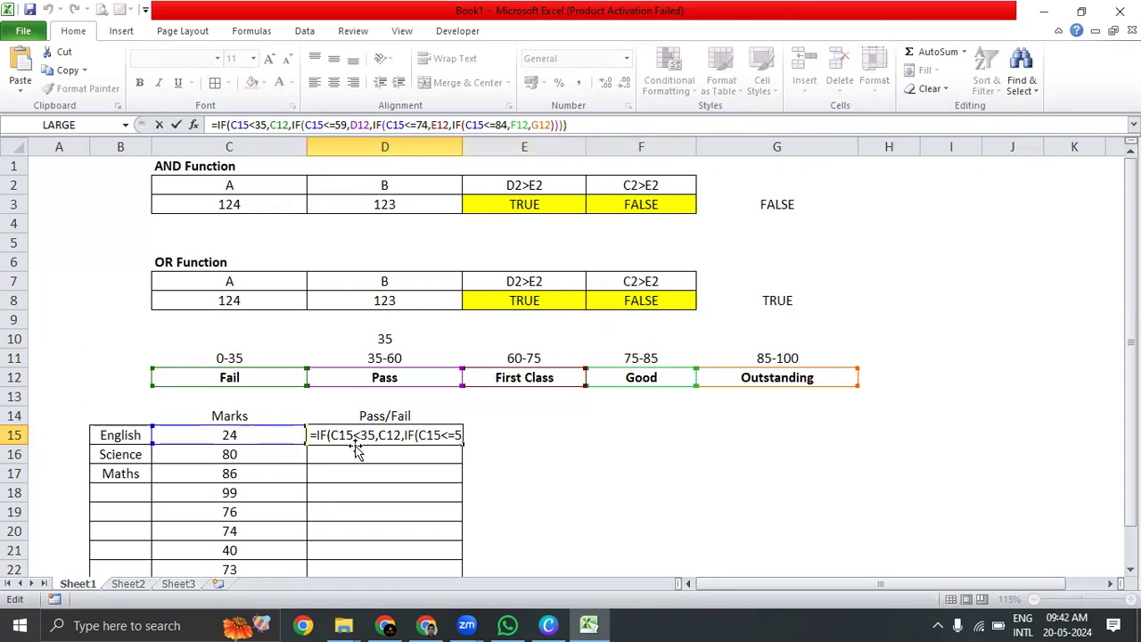
left_click_drag(577, 124, 552, 125)
left_click(587, 125)
key("Return")
key("Up")
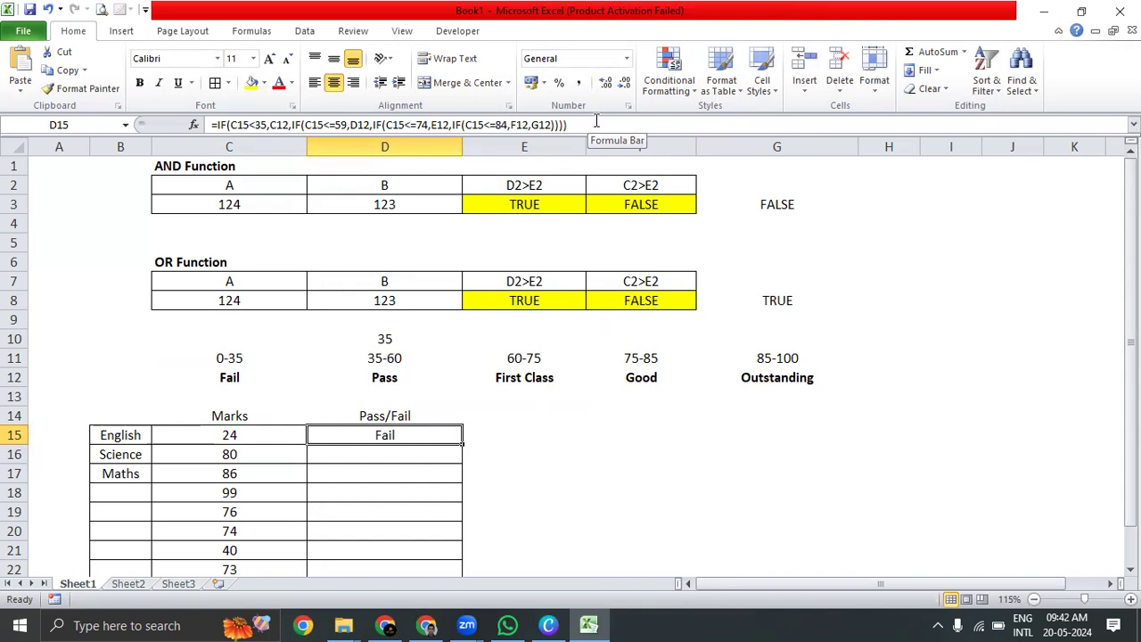
Fill the D15 formula down through D23.
key("shift+Down")
key("shift+Down")
key("shift+Down")
key("shift+Down")
key("shift+Down")
key("shift+Down")
key("shift+Down")
key("shift+Down")
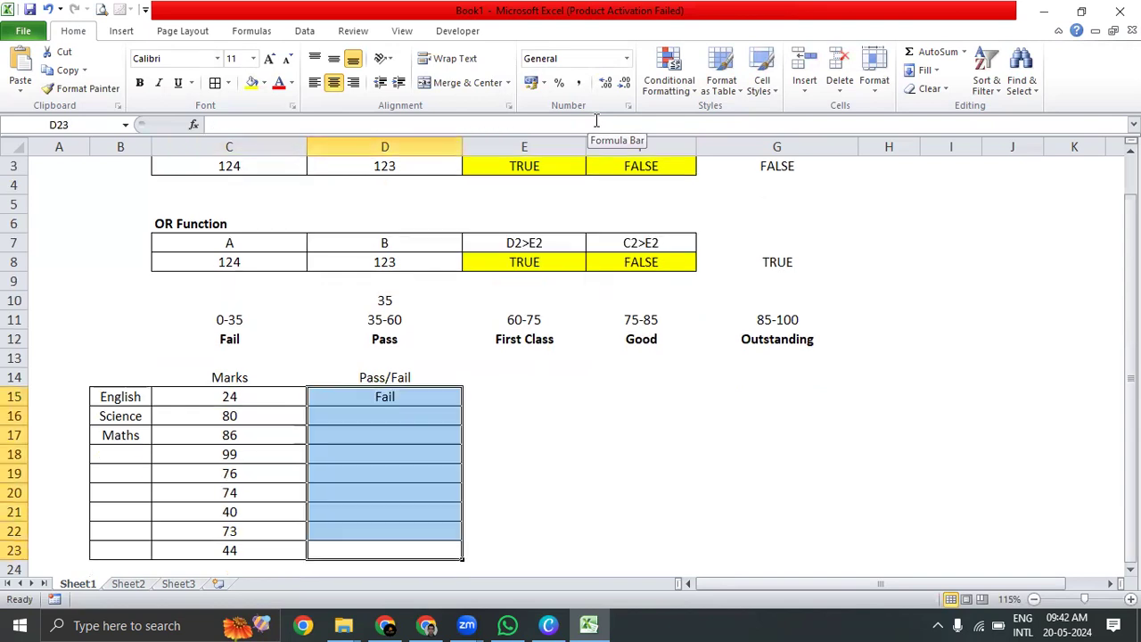
key("ctrl+d")
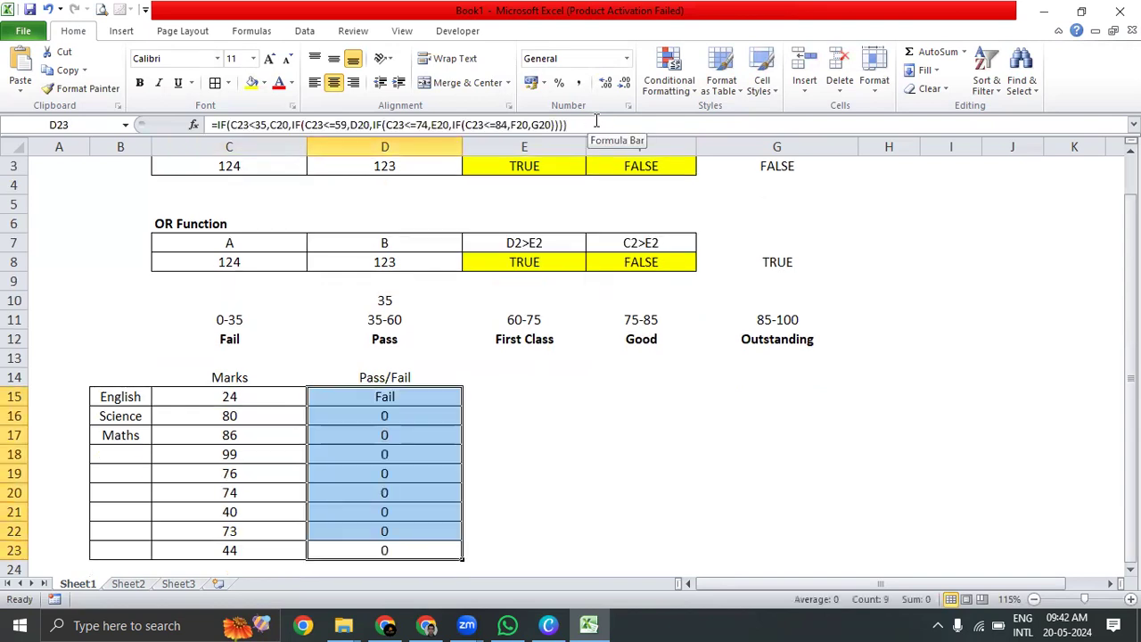
Examine the label cell references in the filled formulas of the Pass/Fail column.
key("Up")
key("Down")
key("Up")
key("Up")
key("Up")
key("Up")
key("Up")
key("Up")
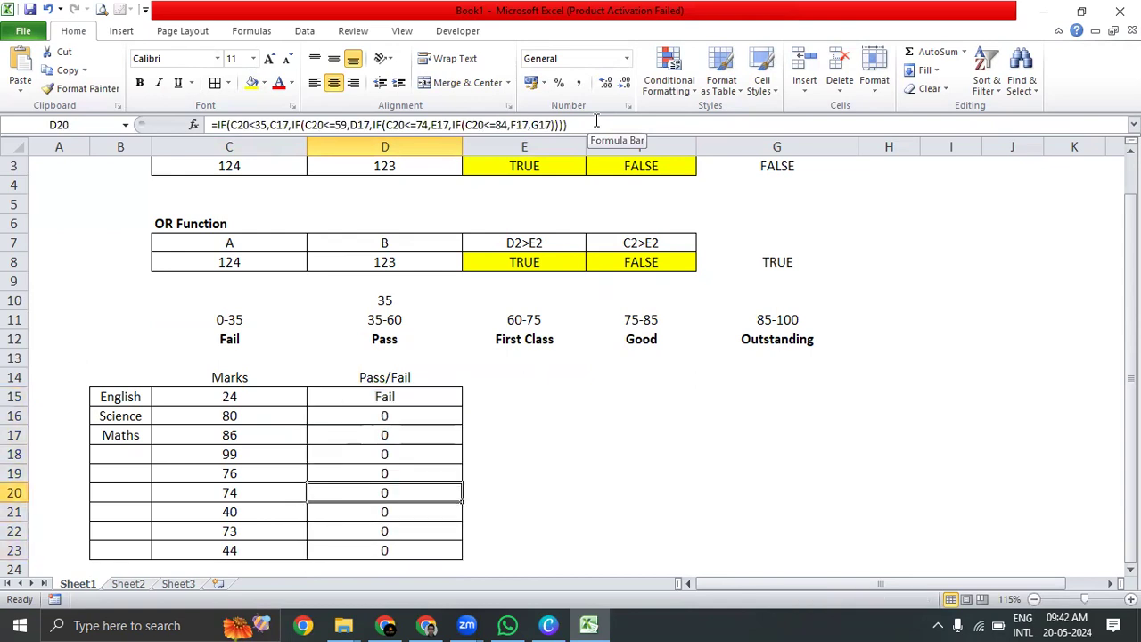
key("Up")
key("Up")
key("Down")
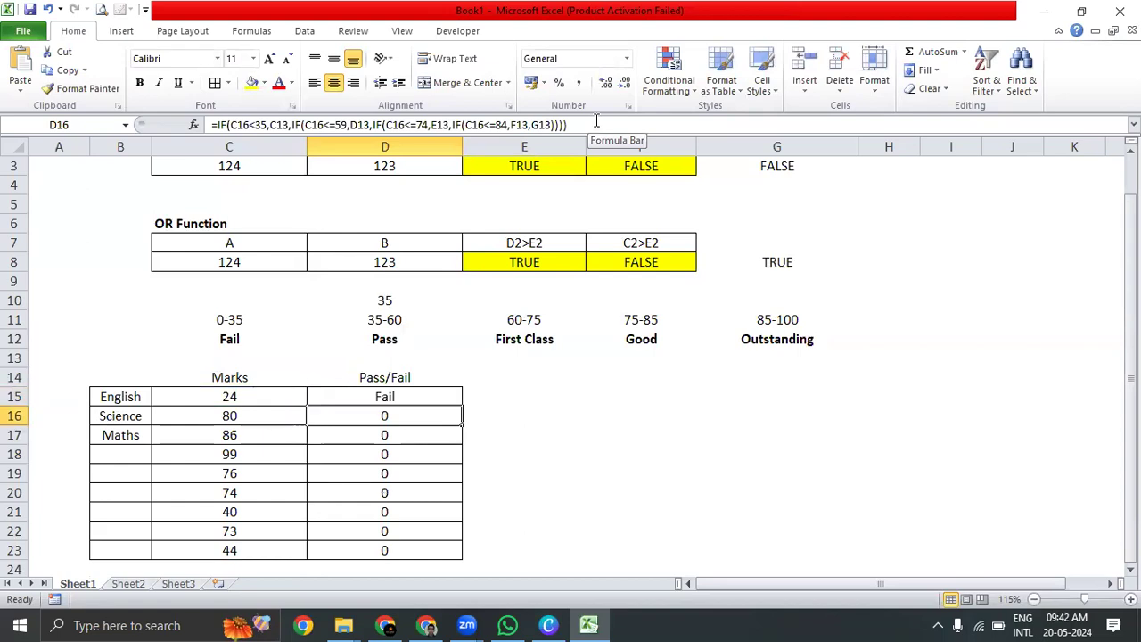
Clear the filled formulas from D16:D23, keeping the original in D15.
key("ctrl+shift+Down")
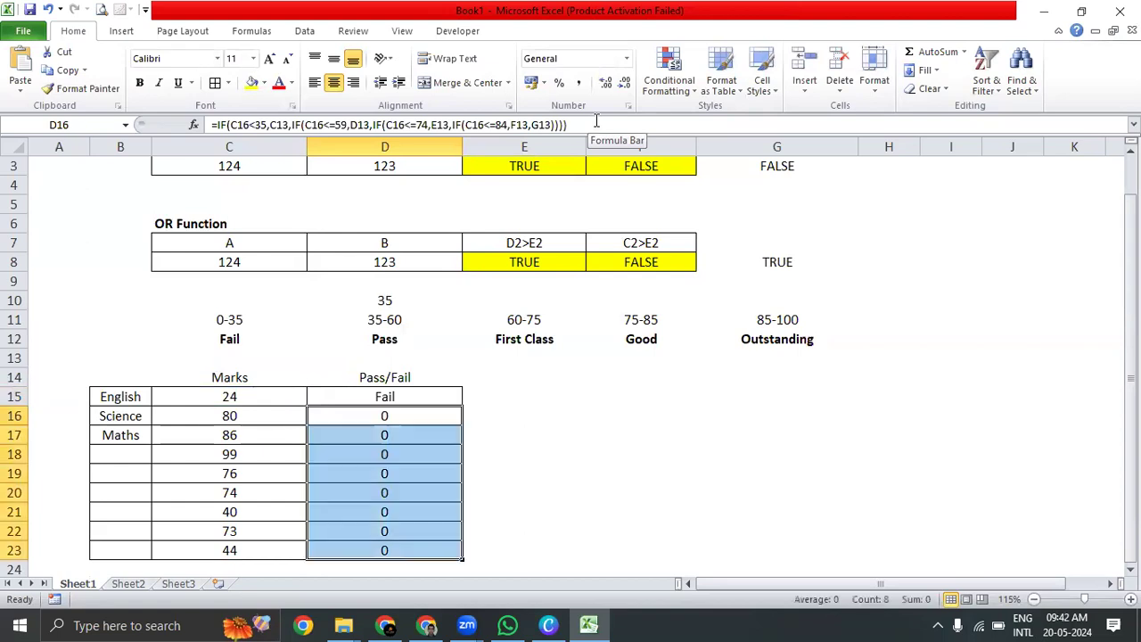
key("Delete")
key("Up")
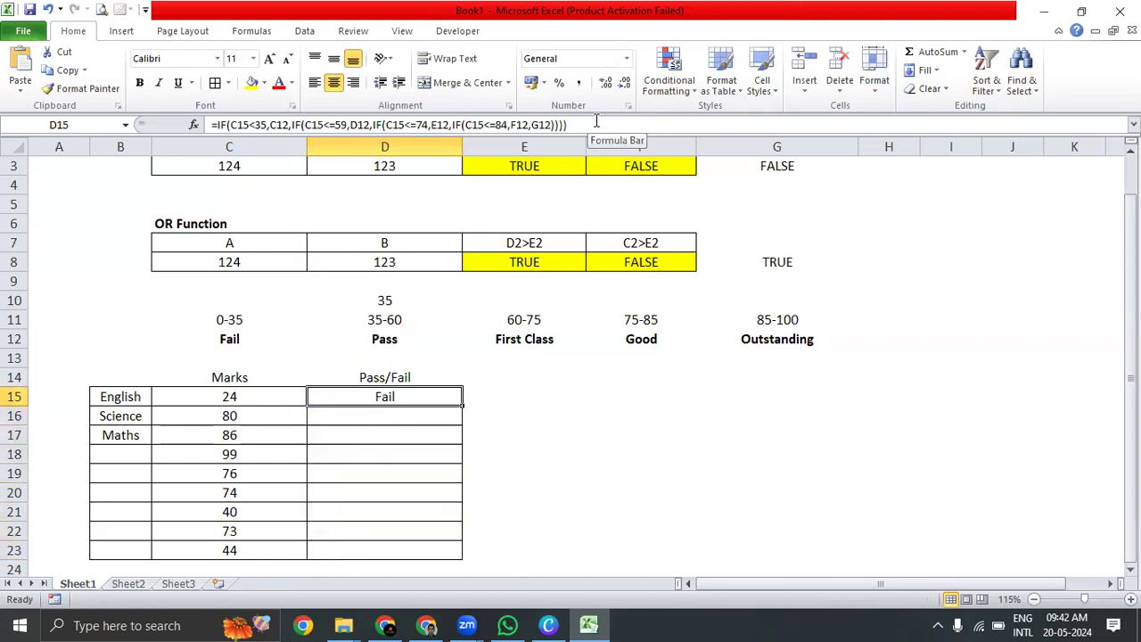
Make the label references C12, D12, E12, F12 and G12 absolute in the D15 formula and enter it.
double_click(439, 396)
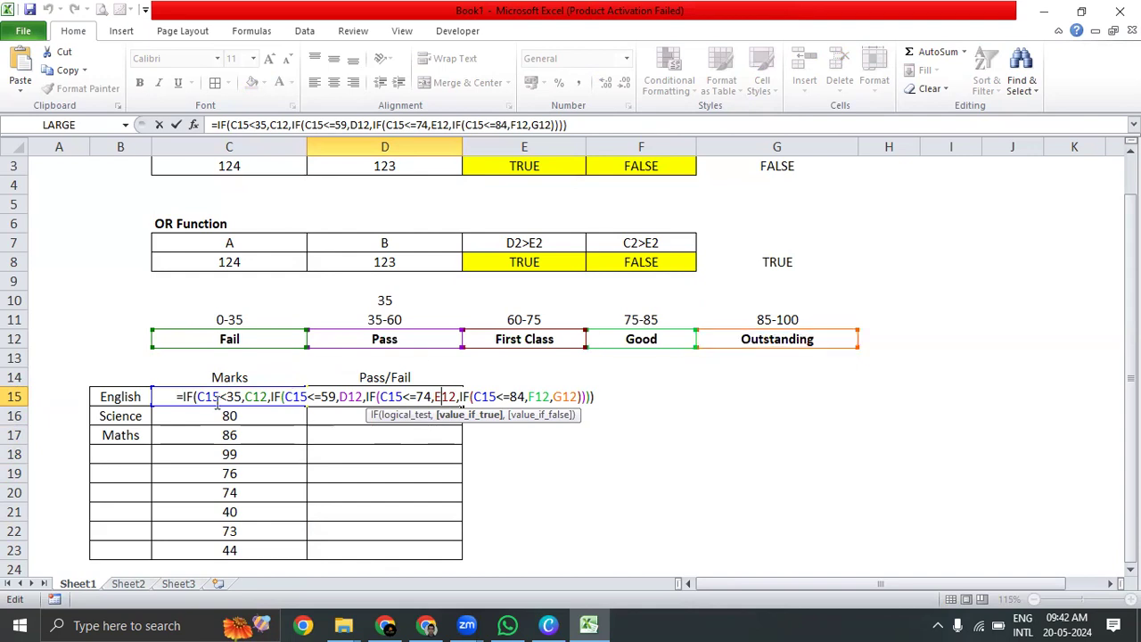
left_click(253, 398)
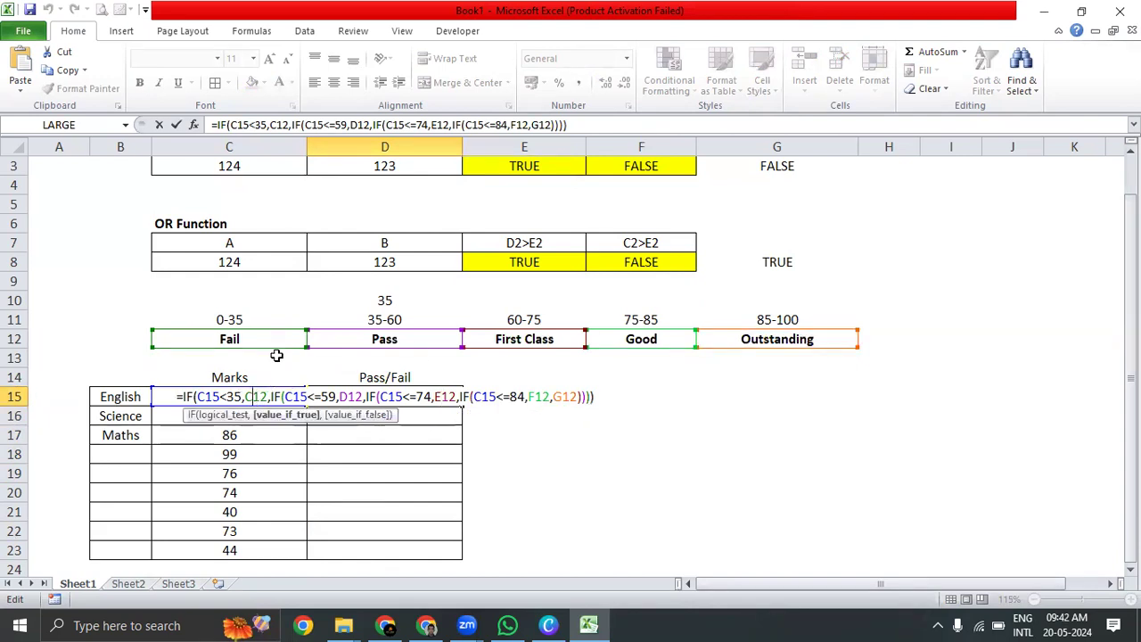
key("F4")
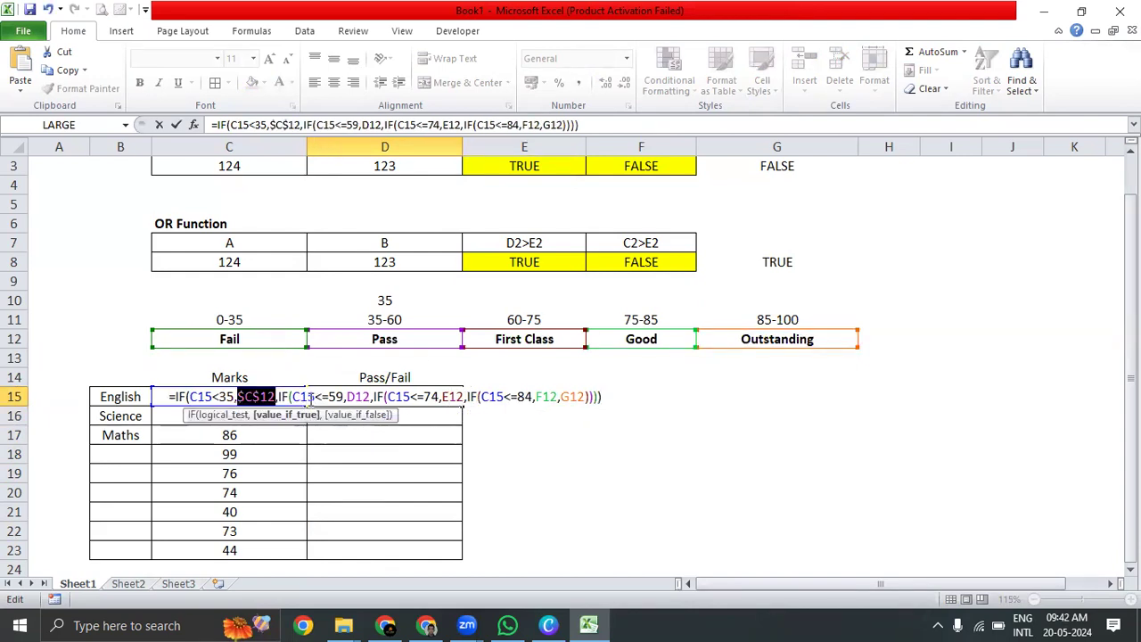
left_click(349, 396)
key("F4")
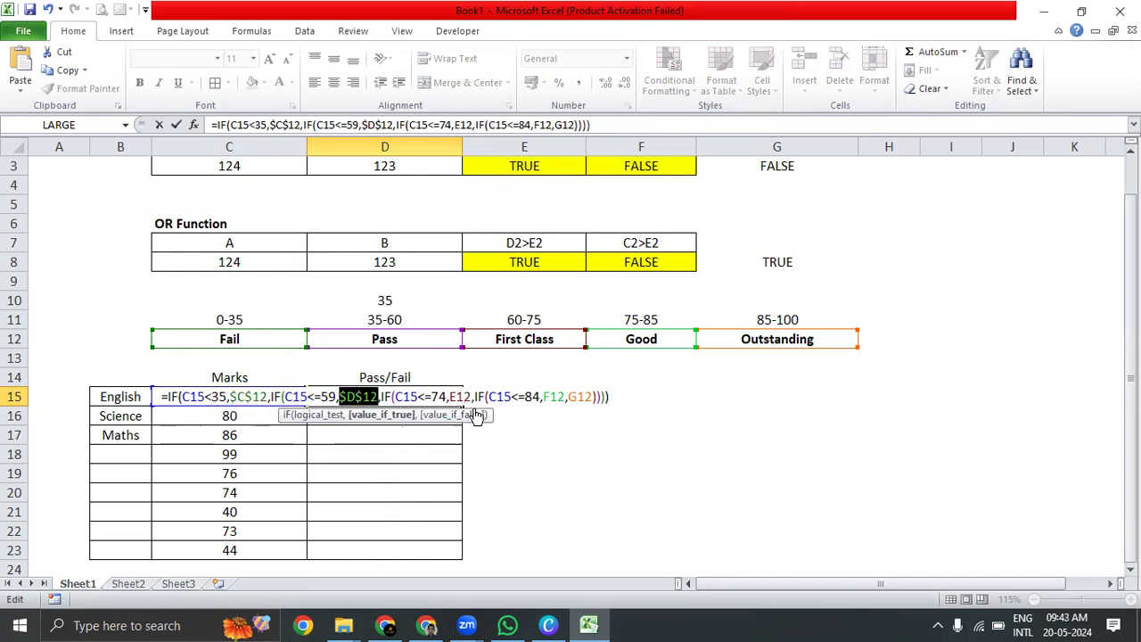
left_click(454, 396)
key("F4")
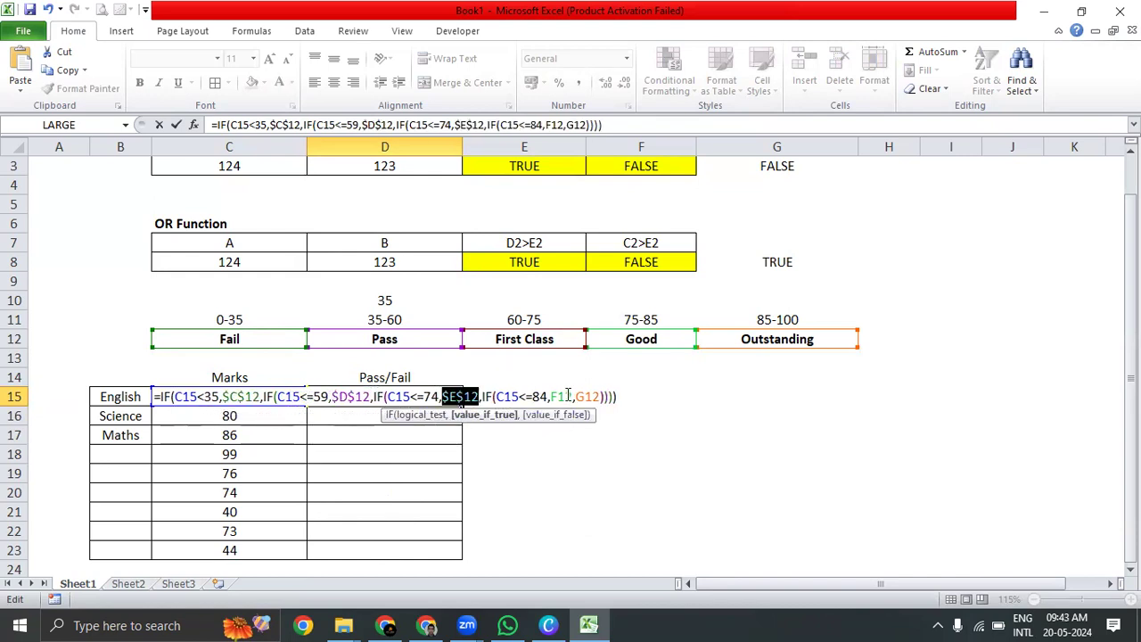
left_click(561, 396)
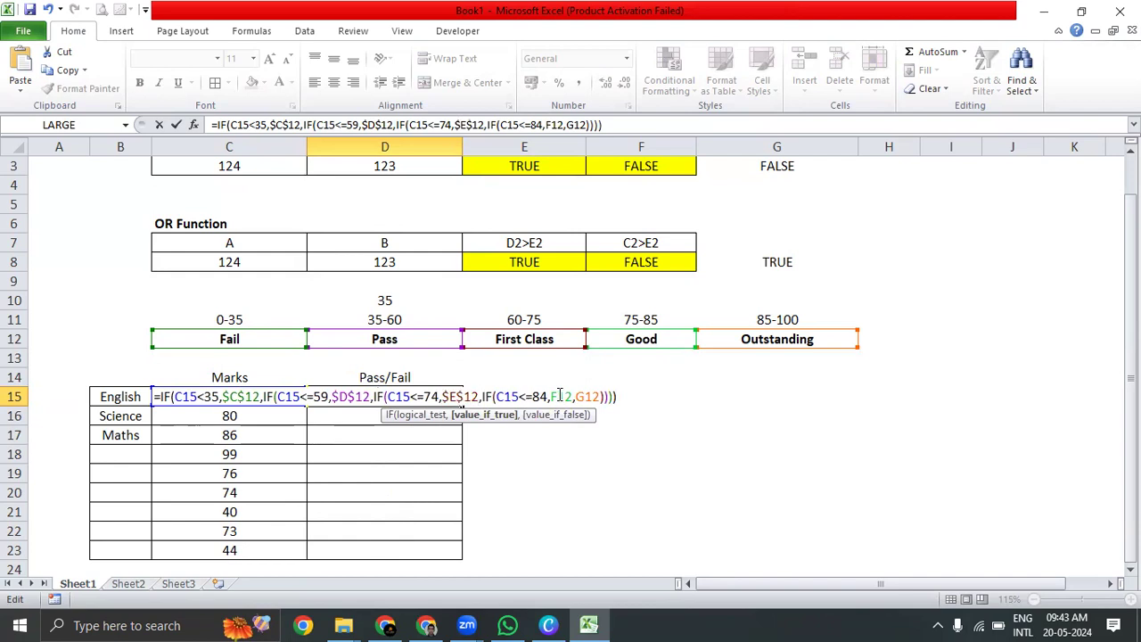
key("F4")
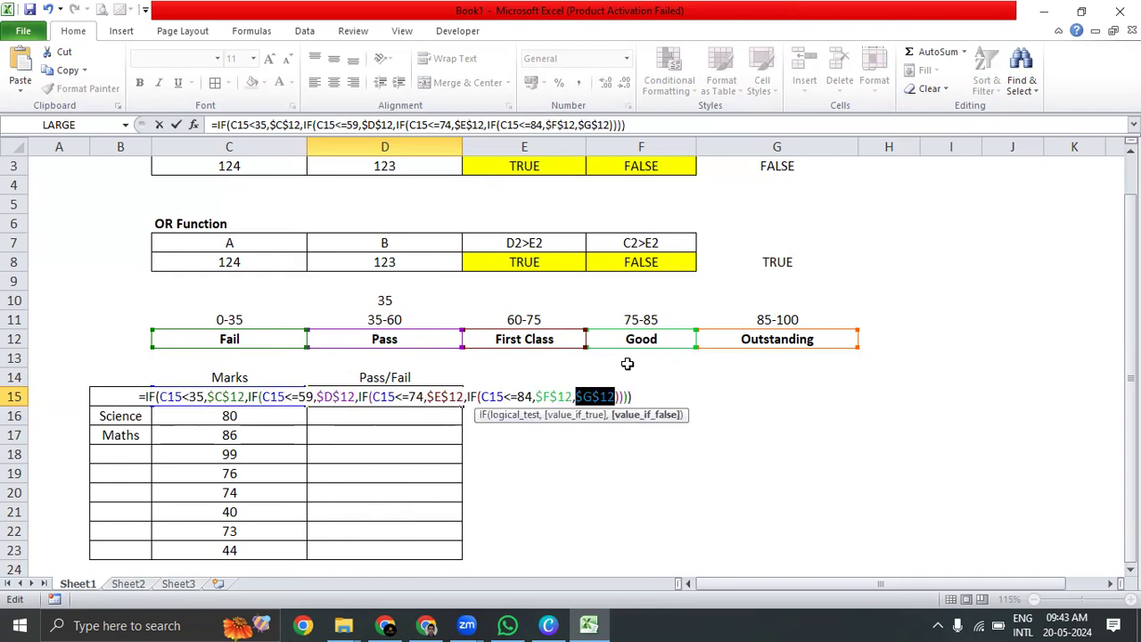
key("Return")
Fill the D15 formula with absolute label references down through D23.
key("Up")
key("Left")
key("ctrl+Down")
key("Right")
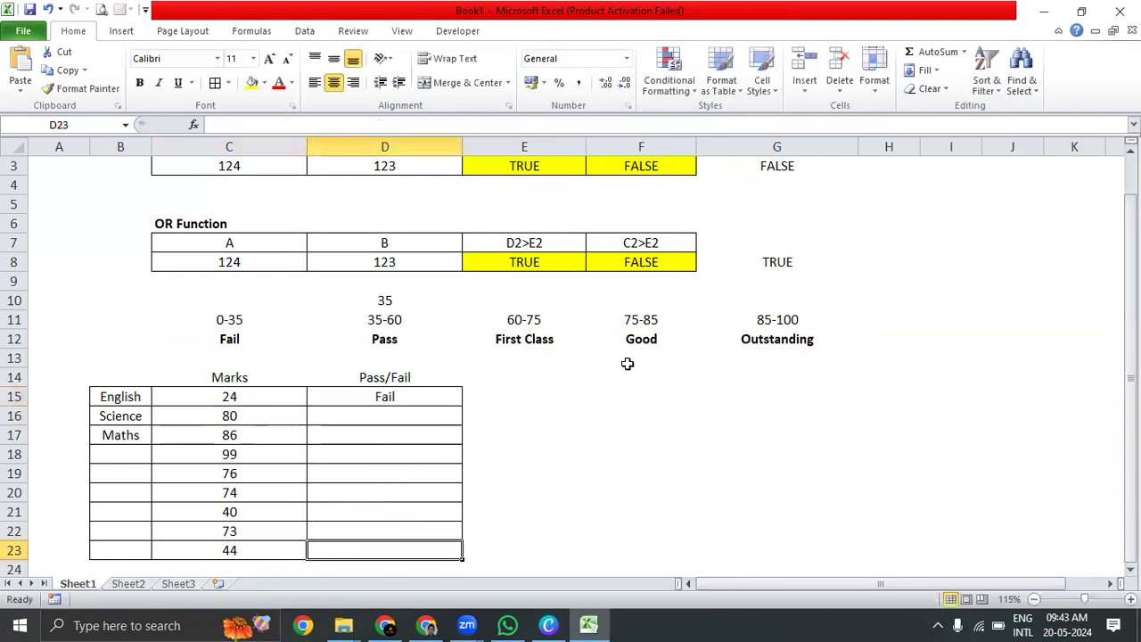
key("ctrl+shift+Up")
key("ctrl+d")
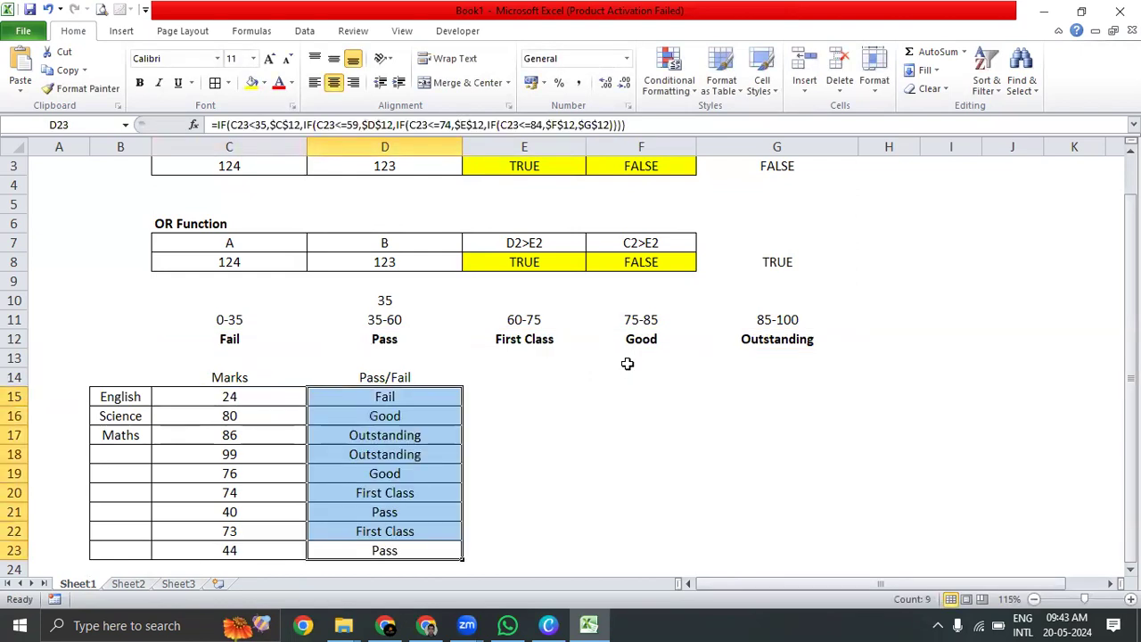
Compare the grades in the Pass/Fail column with their marks and the label ranges in rows 11 and 12.
key("Up")
key("Up")
key("Up")
key("Up")
key("Up")
key("Up")
key("Up")
key("Up")
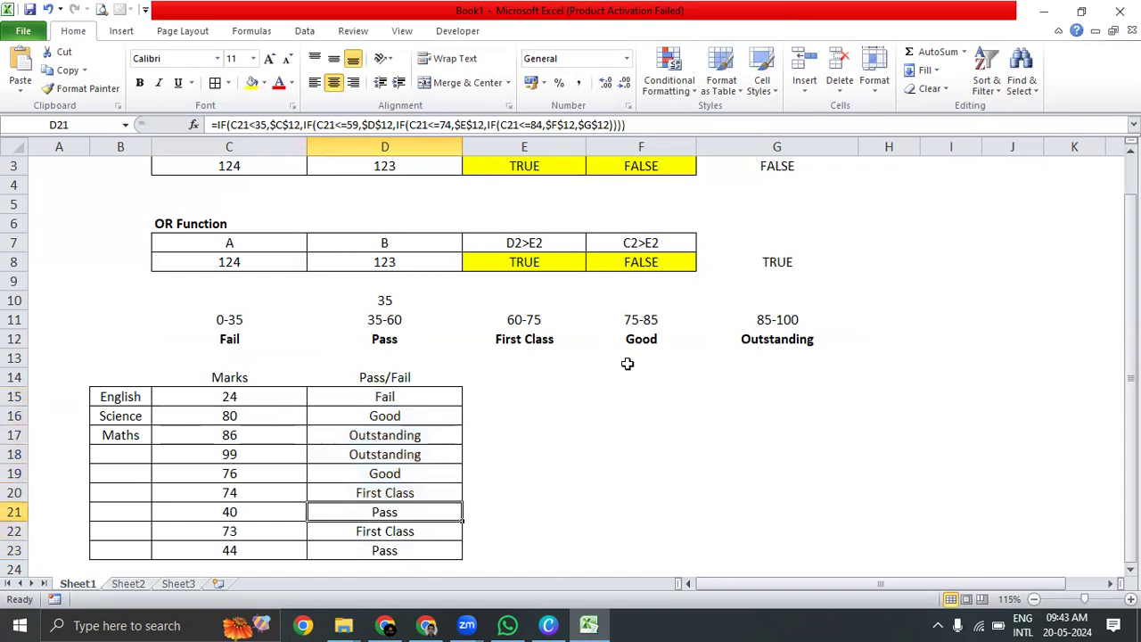
key("Down")
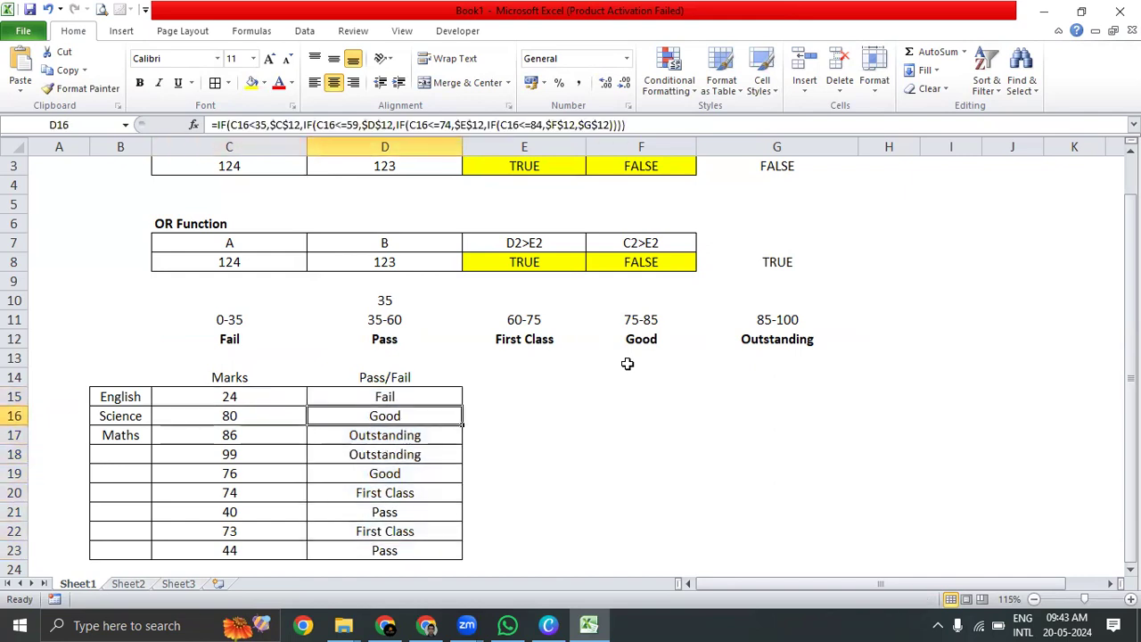
left_click(247, 418)
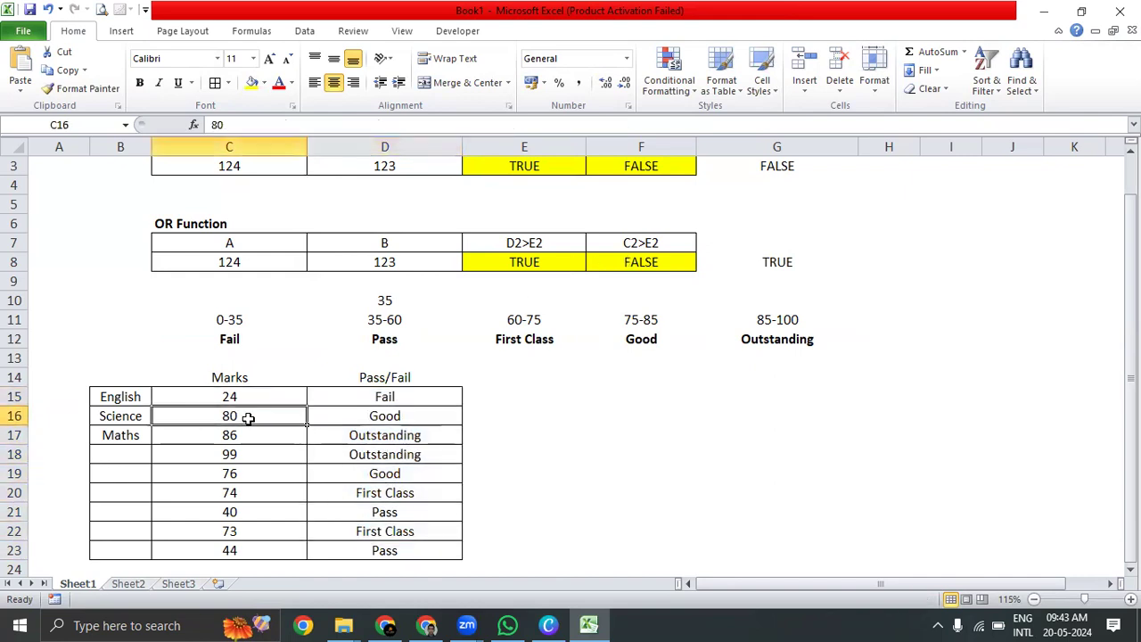
left_click(652, 339)
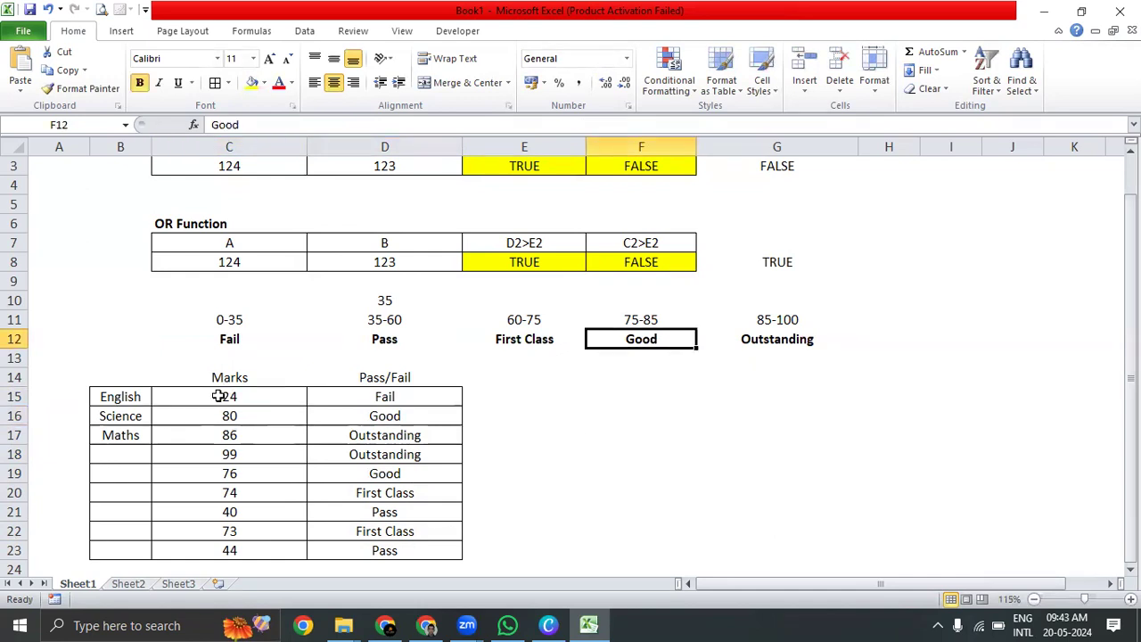
left_click(208, 430)
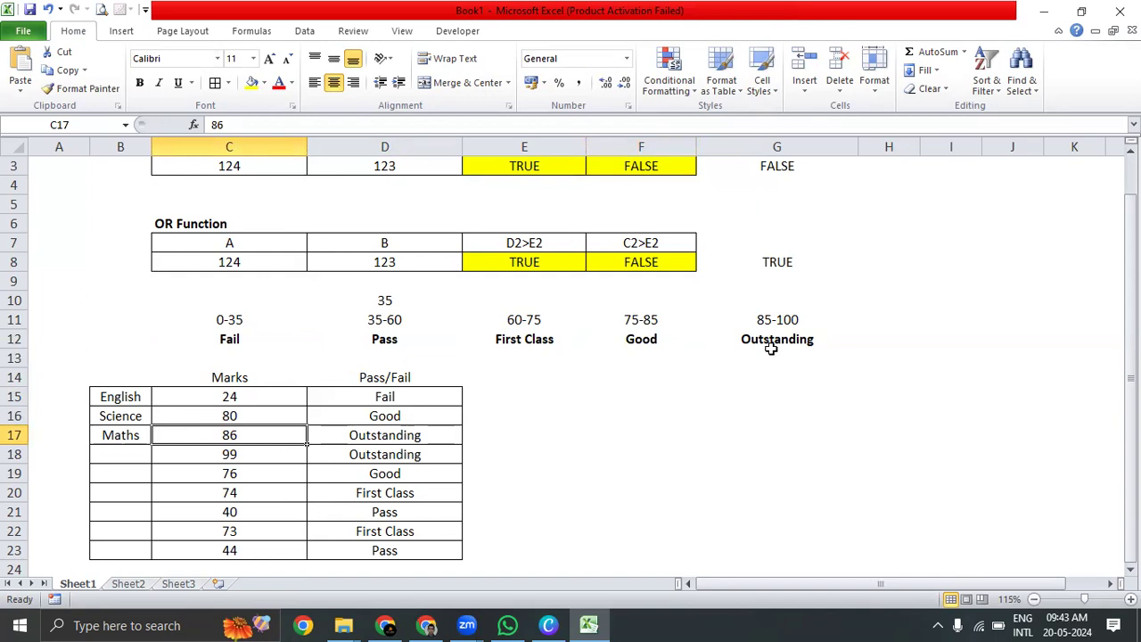
left_click(250, 450)
left_click(242, 526)
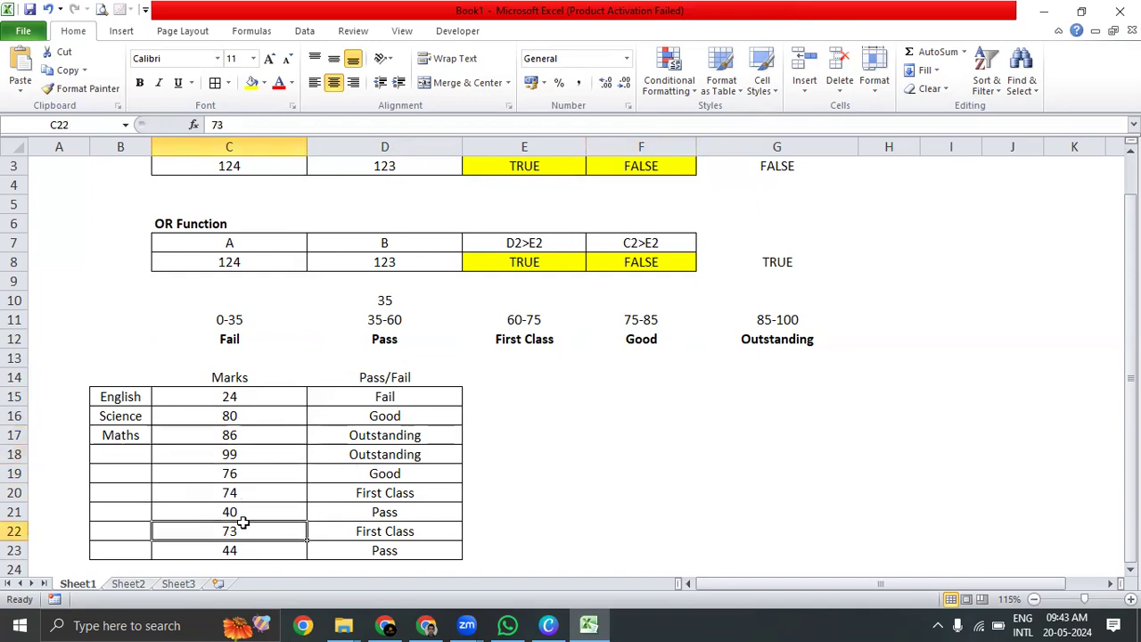
Change the last mark, in C23, to 24.
left_click(263, 550)
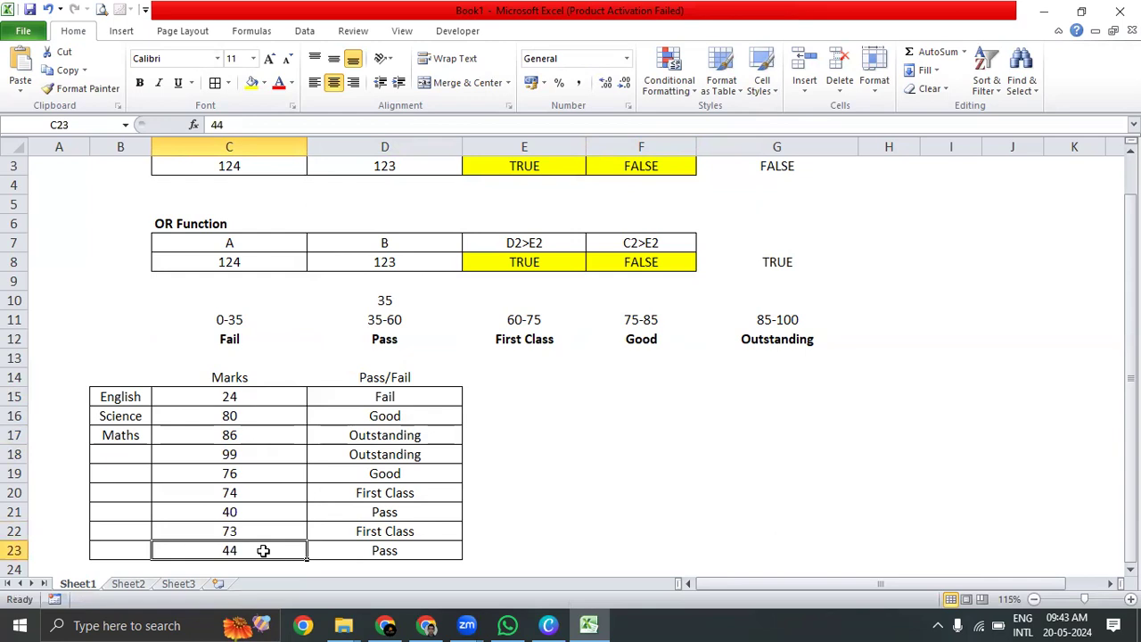
type("24")
key("Return")
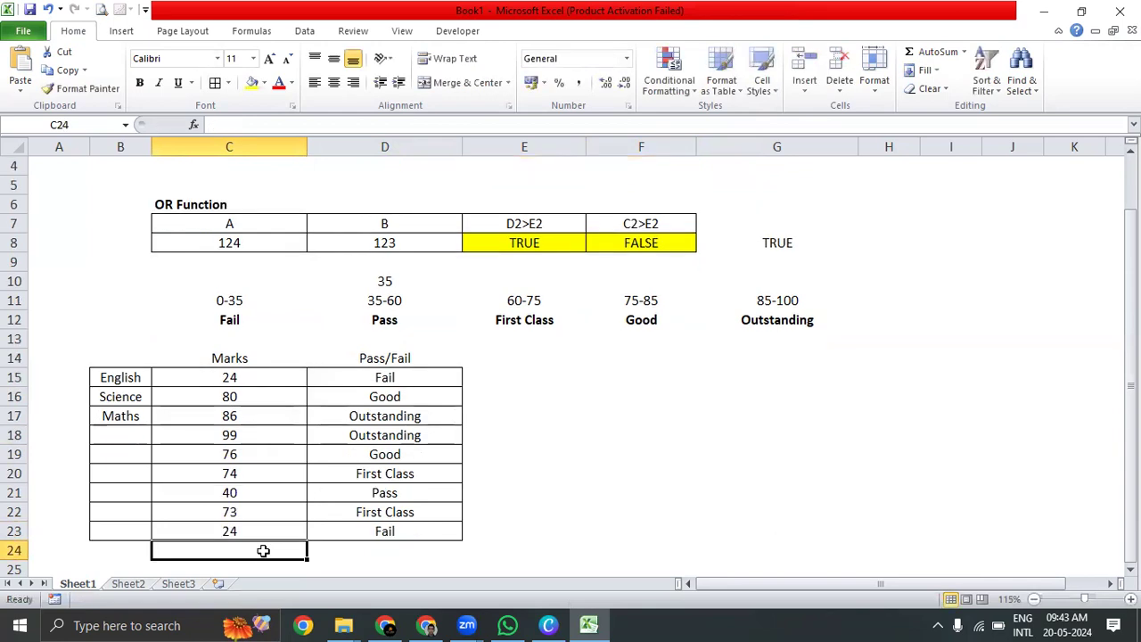
Change the last mark, in C23, to 34 and after that to 35 to test the Pass boundary.
left_click(377, 527)
left_click(282, 535)
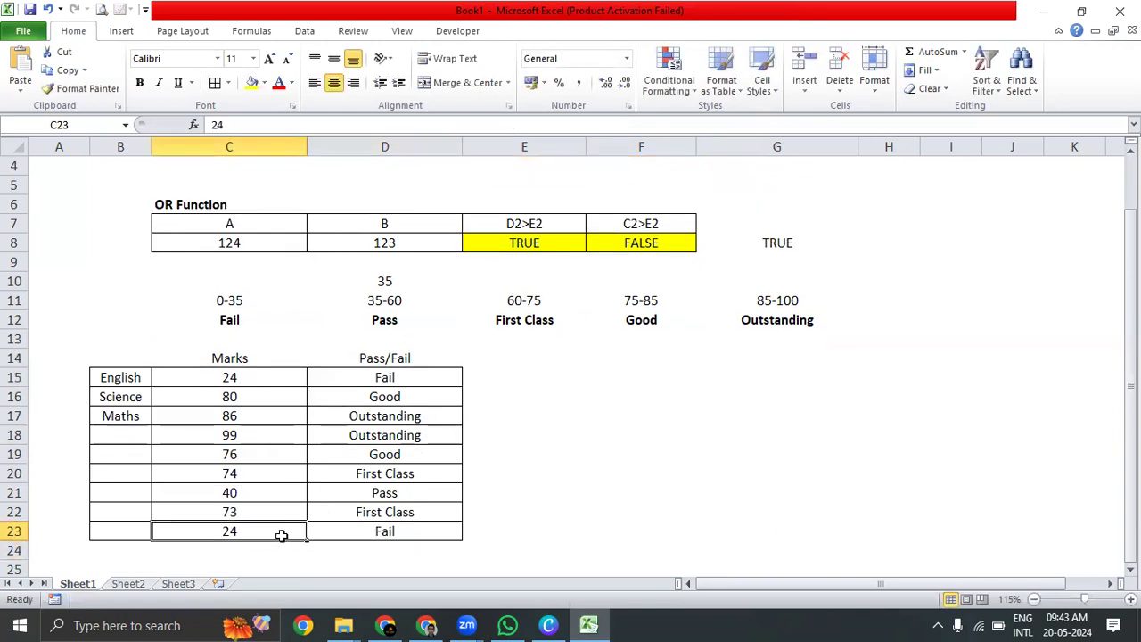
type("34")
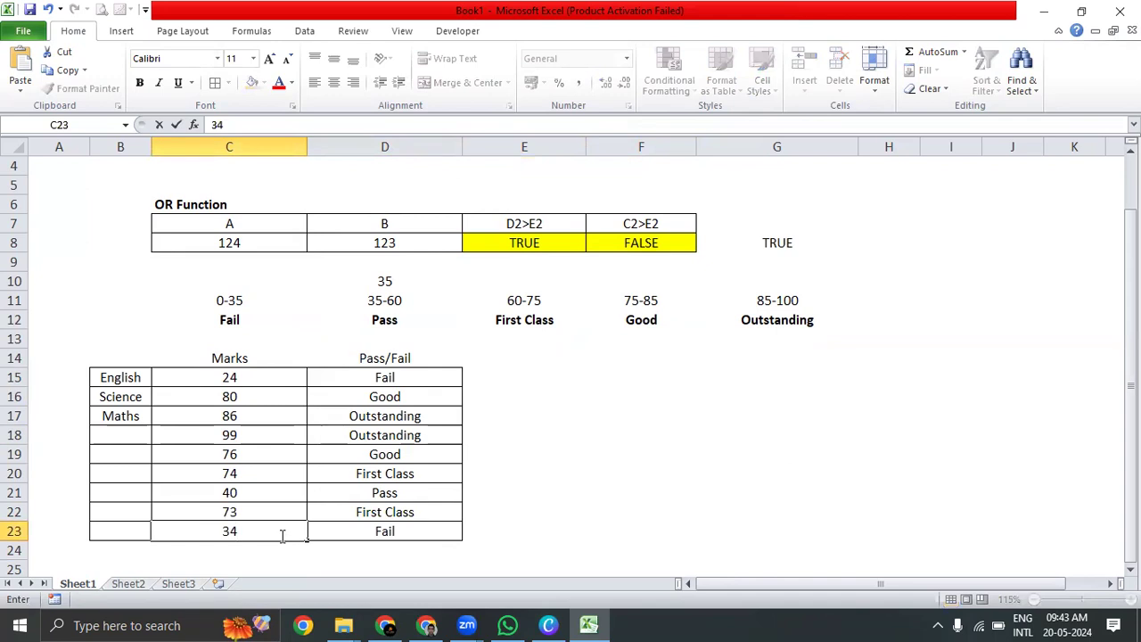
key("Return")
left_click(281, 533)
type("35")
key("Return")
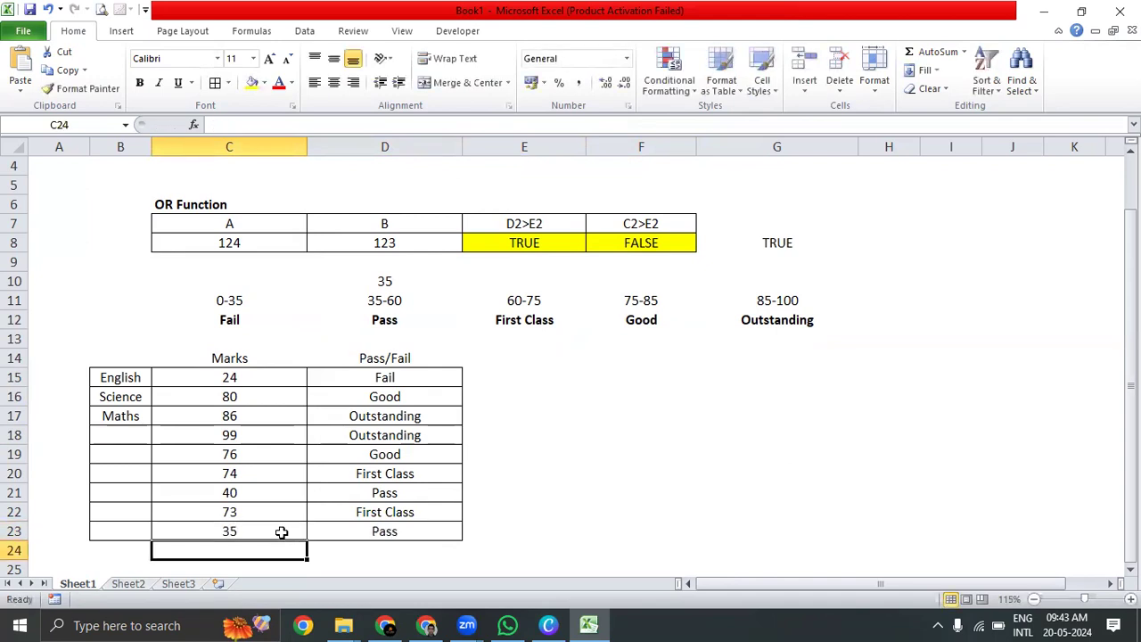
Compare the grade in D23 with the mark in C23 and the 35-60 range and its label in D11 and D12.
left_click(281, 532)
left_click(353, 526)
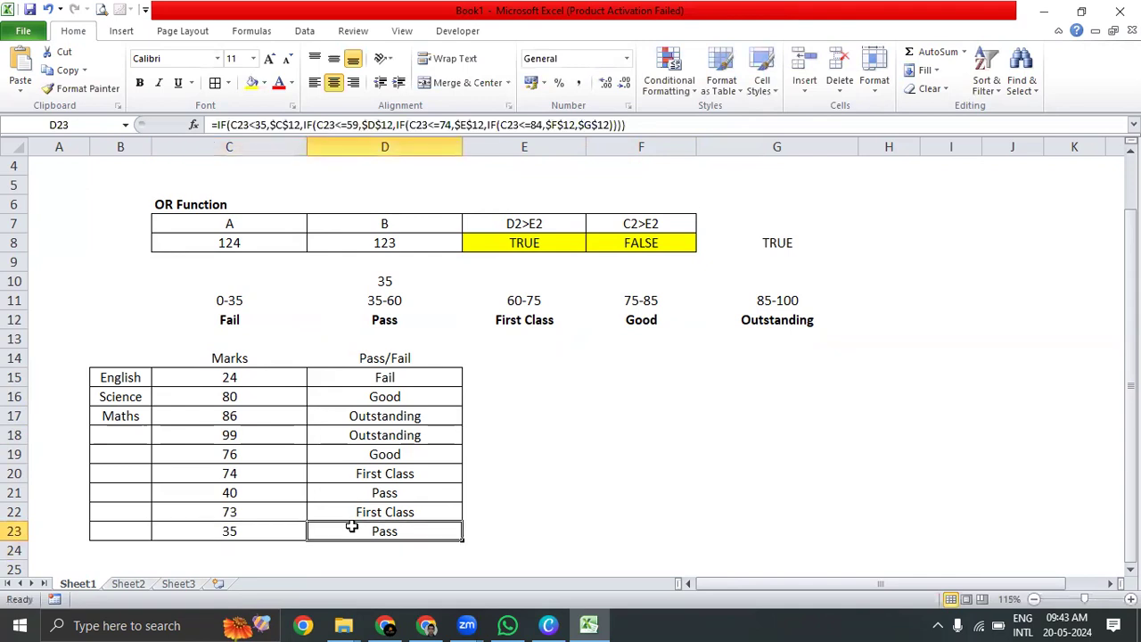
left_click(347, 297)
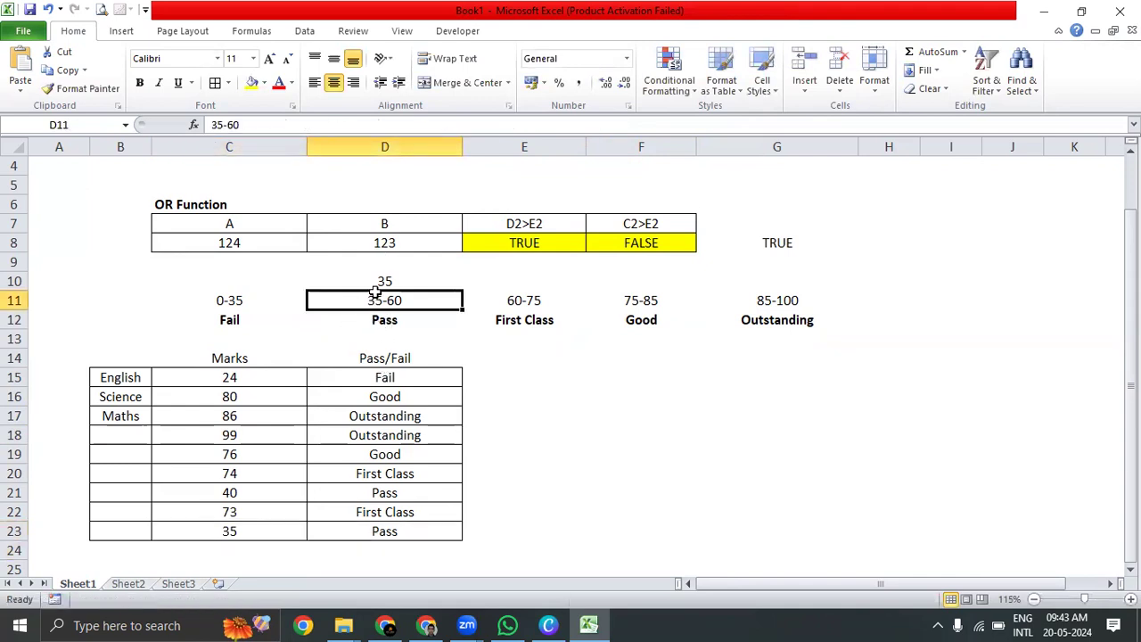
left_click(377, 317)
left_click(382, 300)
left_click(385, 375)
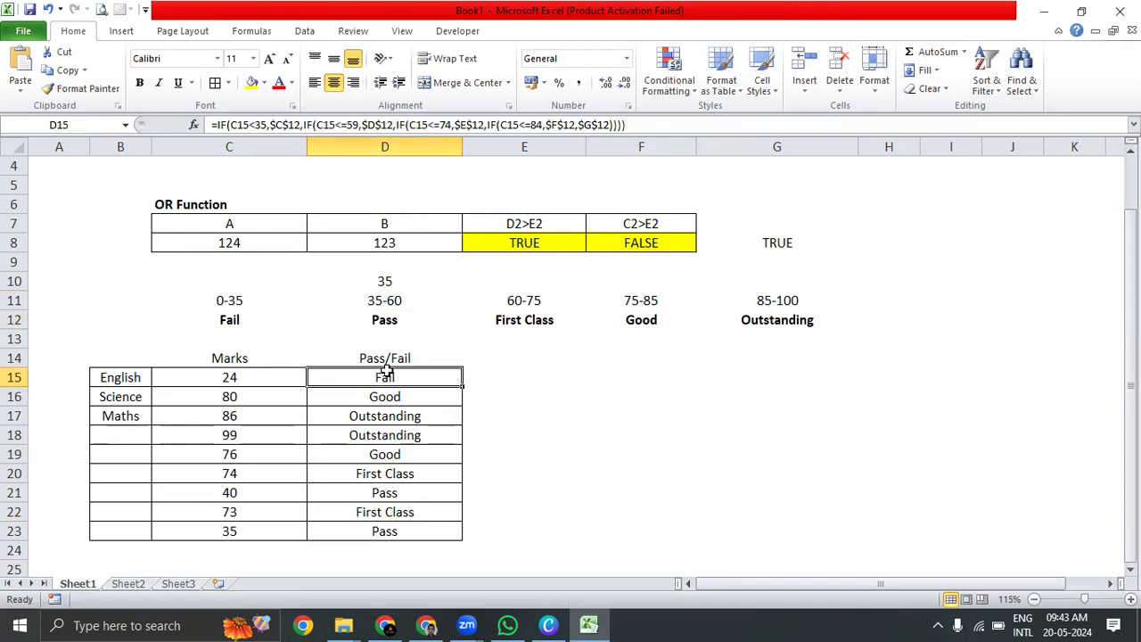
Examine the nested IF conditions and label references in the D15 formula, including the <=84 test, without changing them.
double_click(385, 376)
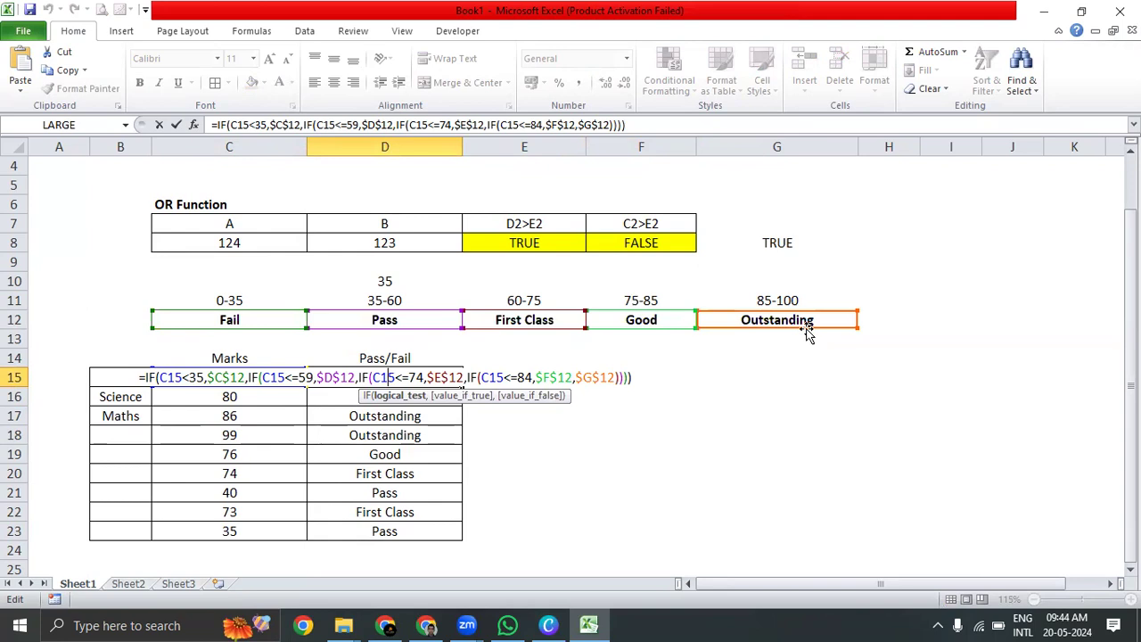
key("ctrl+Return")
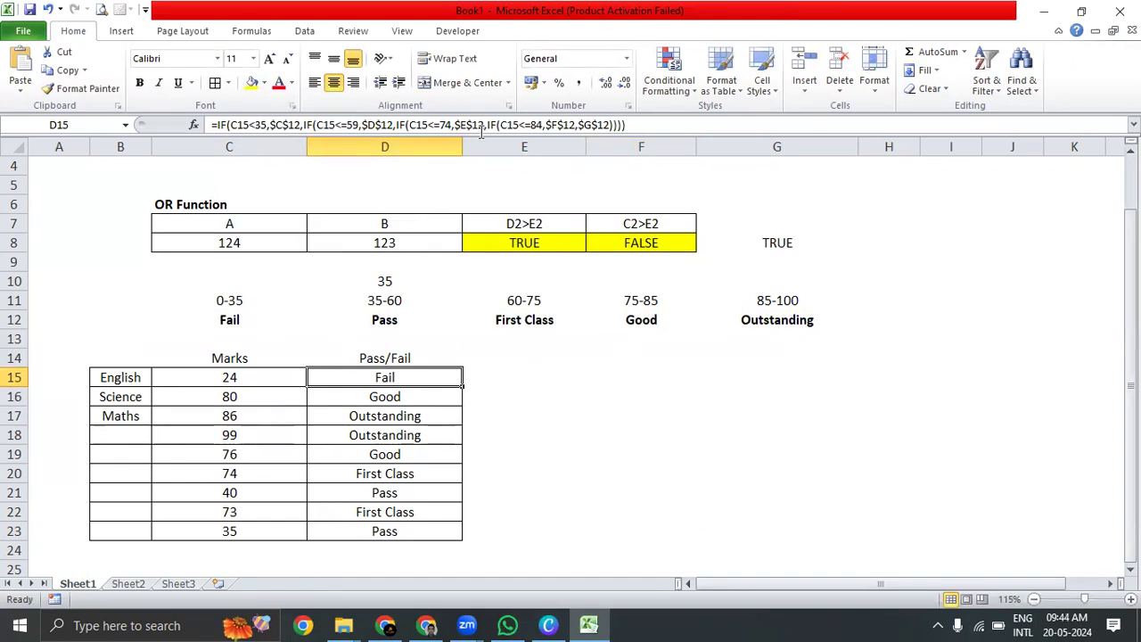
left_click(546, 125)
left_click(541, 126)
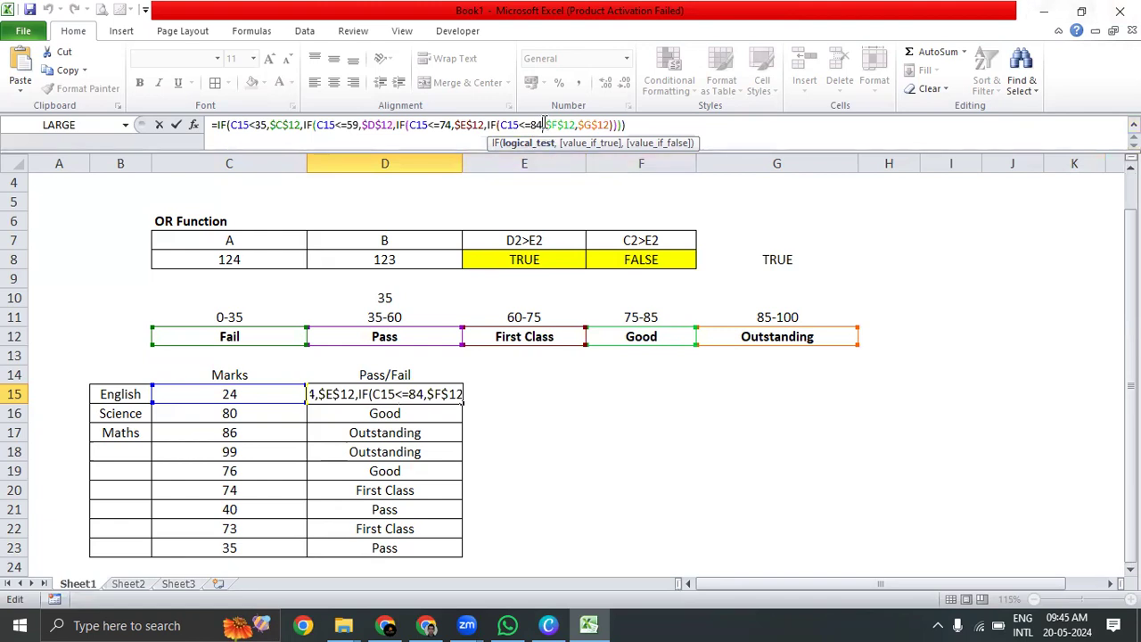
double_click(535, 125)
left_click_drag(519, 123, 540, 125)
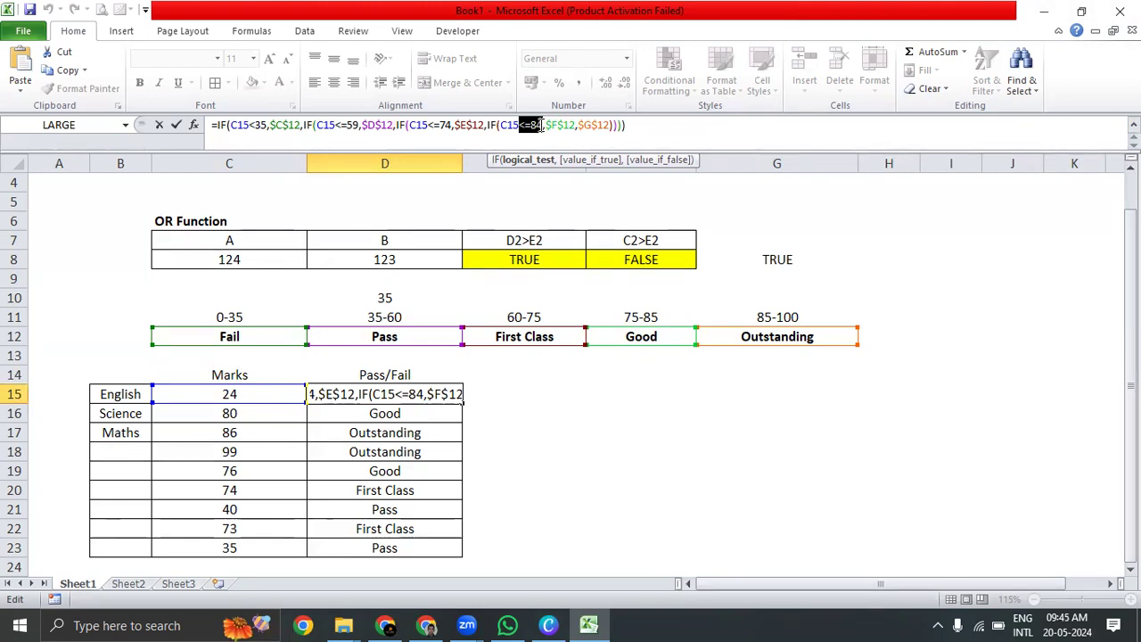
key("Escape")
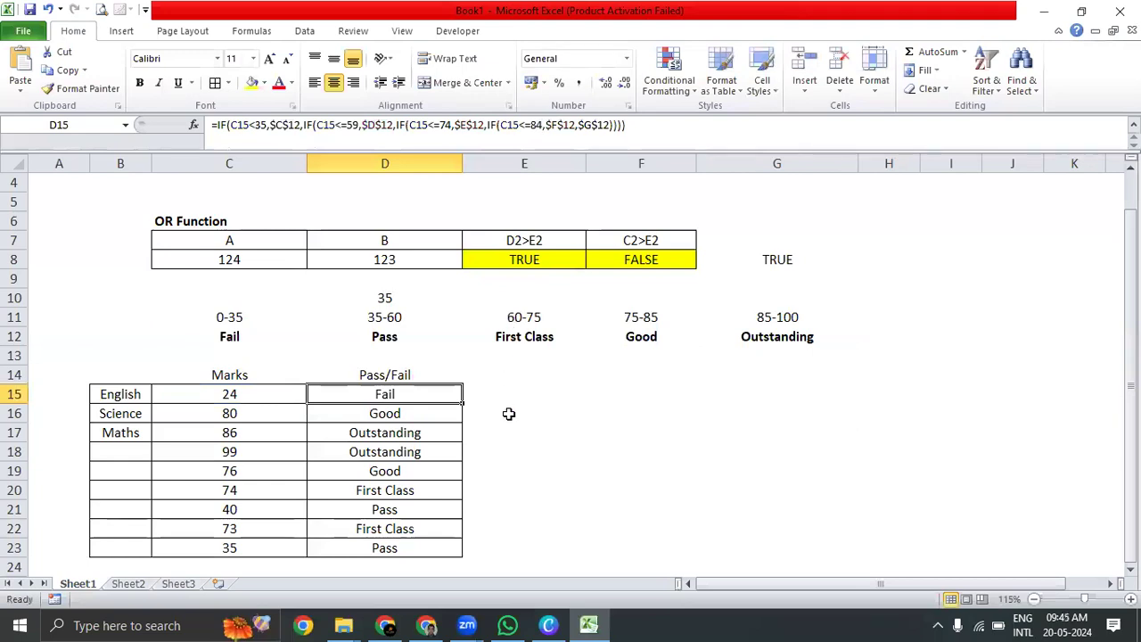
key("ctrl+Tab")
key("ctrl+Tab")
key("ctrl+Tab")
left_click(114, 584)
left_click(153, 461)
left_click(247, 434)
key("ctrl+Tab")
left_click_drag(418, 414, 413, 544)
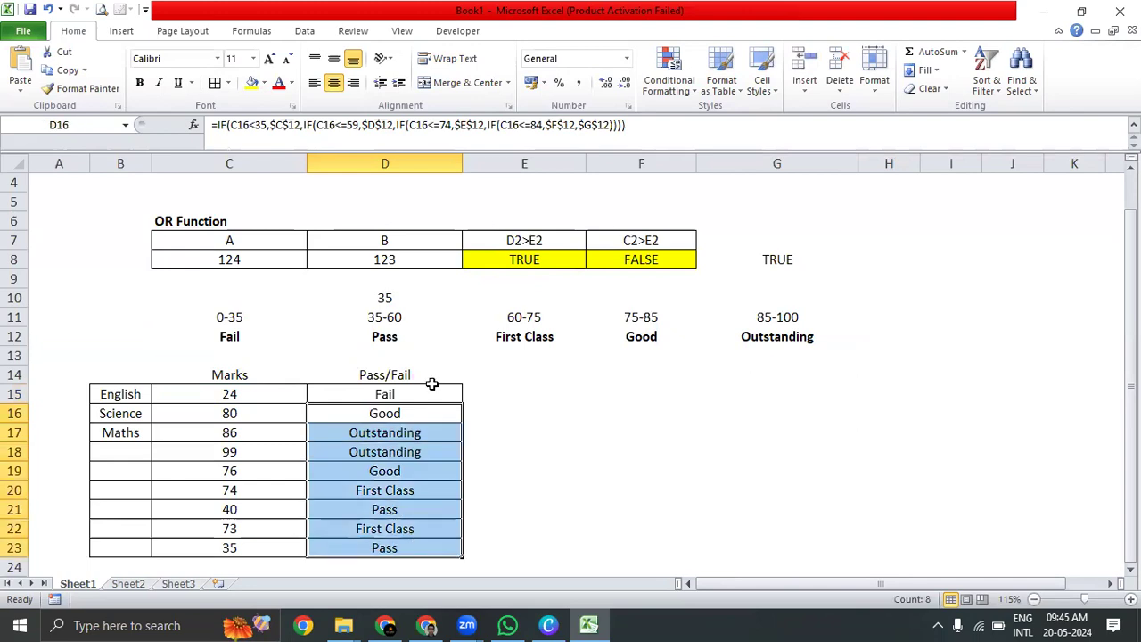
left_click(432, 381)
left_click(425, 427)
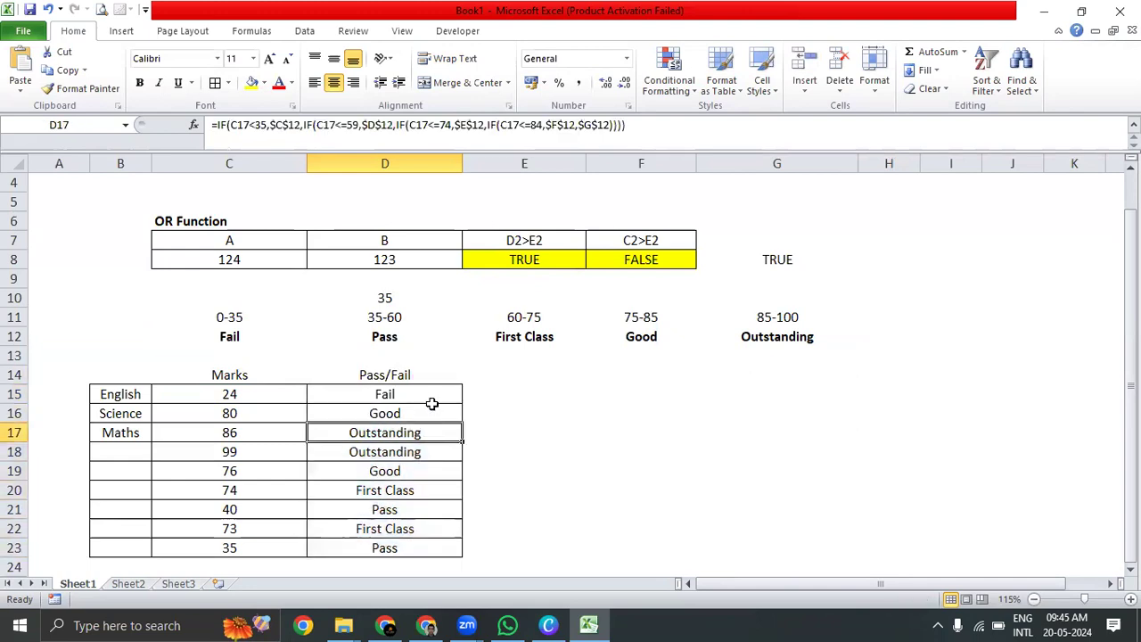
Clear the mark in C23, check the grade formula in D23, and restore the mark to 35.
left_click(236, 546)
key("Delete")
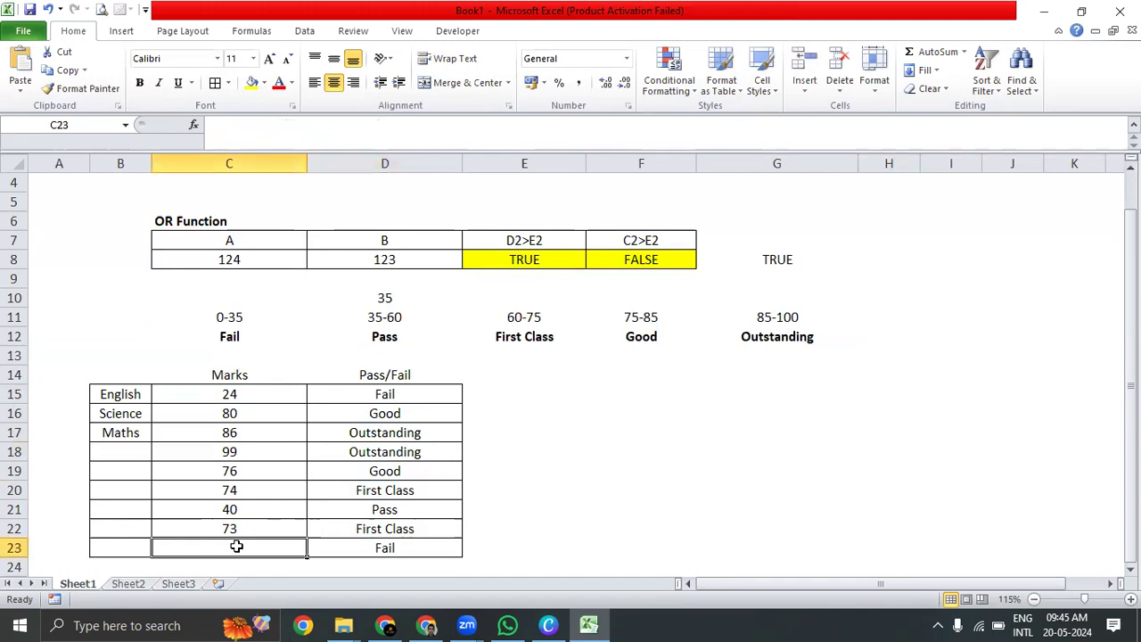
left_click(423, 544)
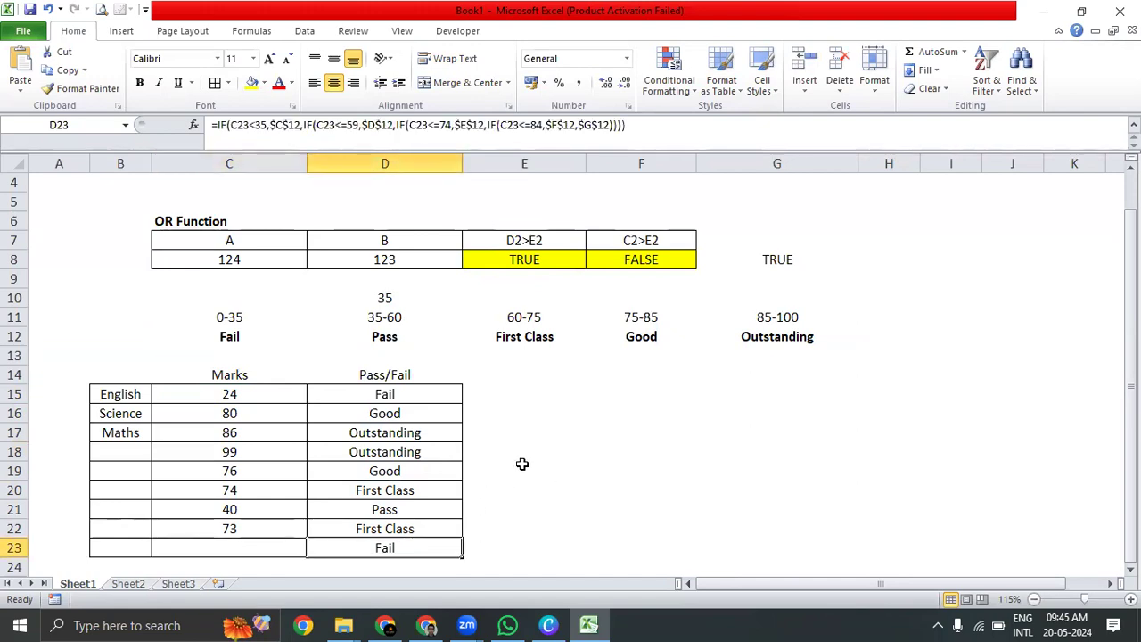
left_click(198, 549)
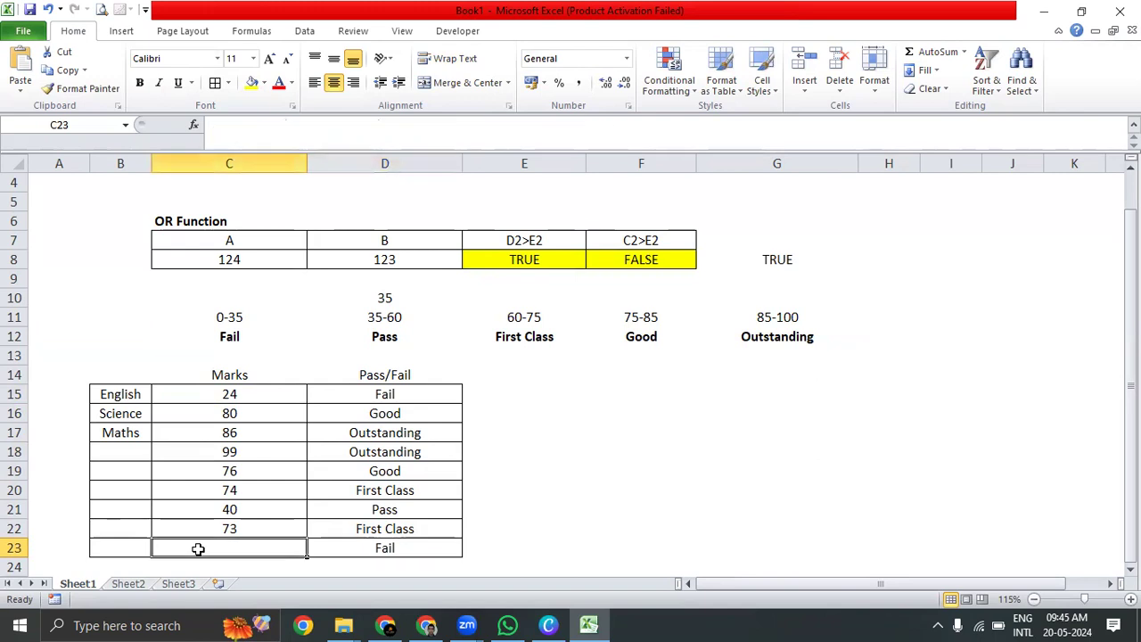
type("35")
left_click(394, 431)
left_click(403, 533)
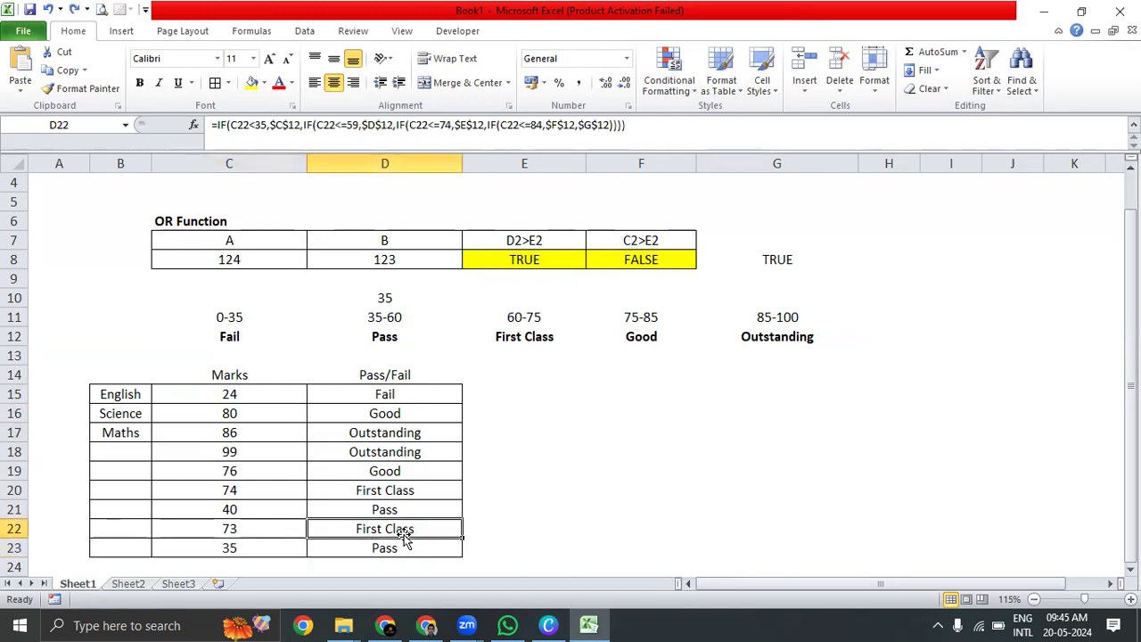
Try to enter the D15 formula without the C15 reference in the third IF, and discard the edit.
scroll(405, 538, "down", 3)
scroll(404, 538, "up", 5)
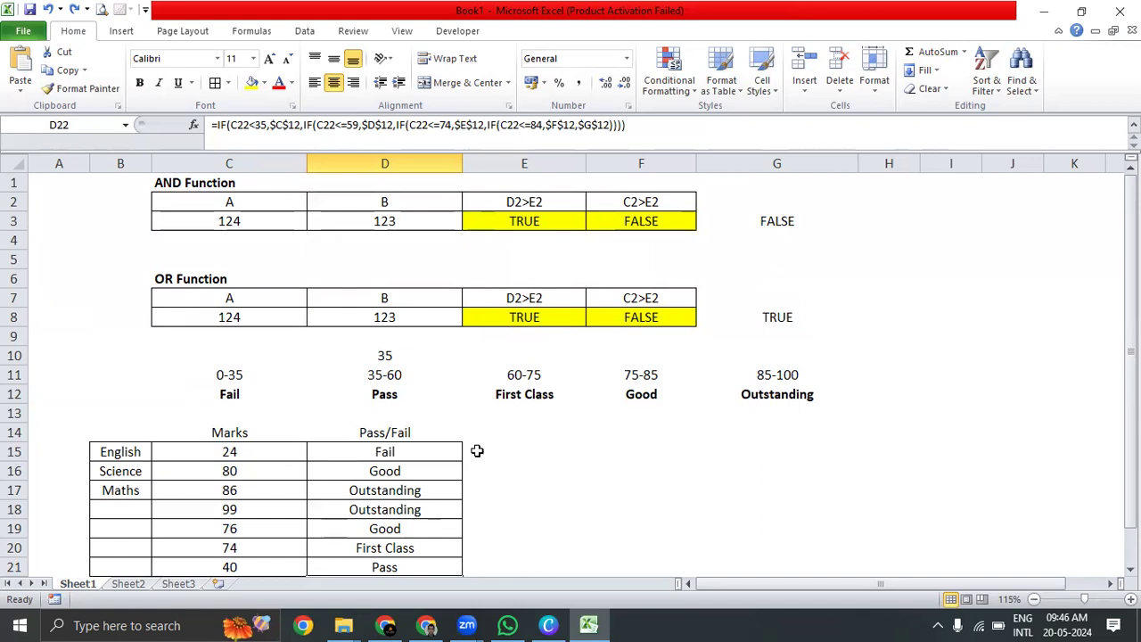
double_click(437, 453)
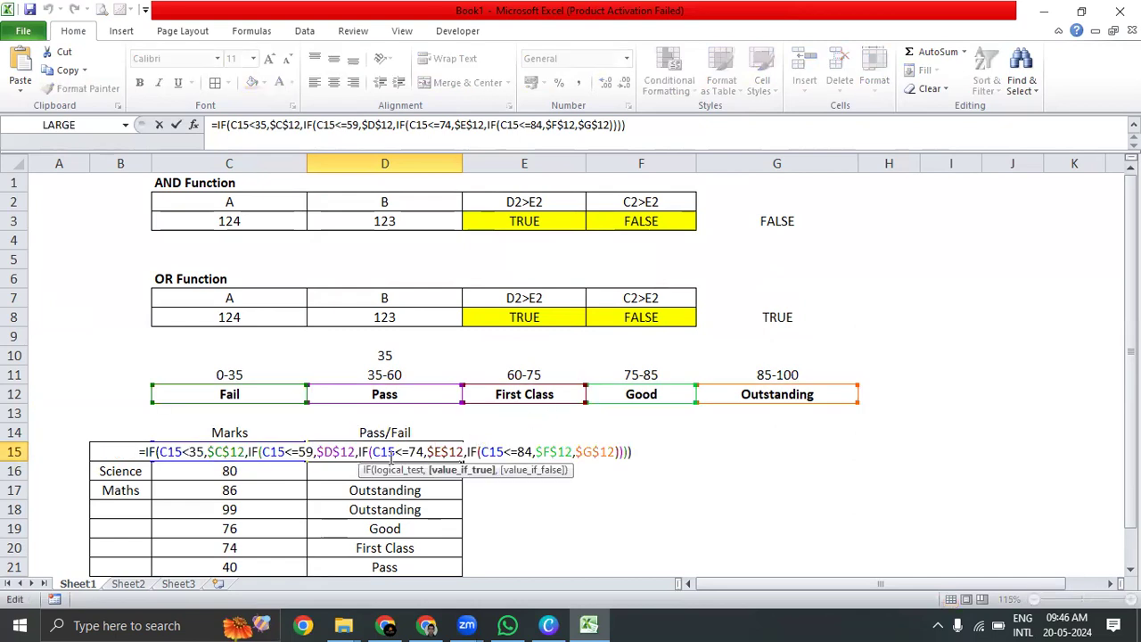
left_click(396, 451)
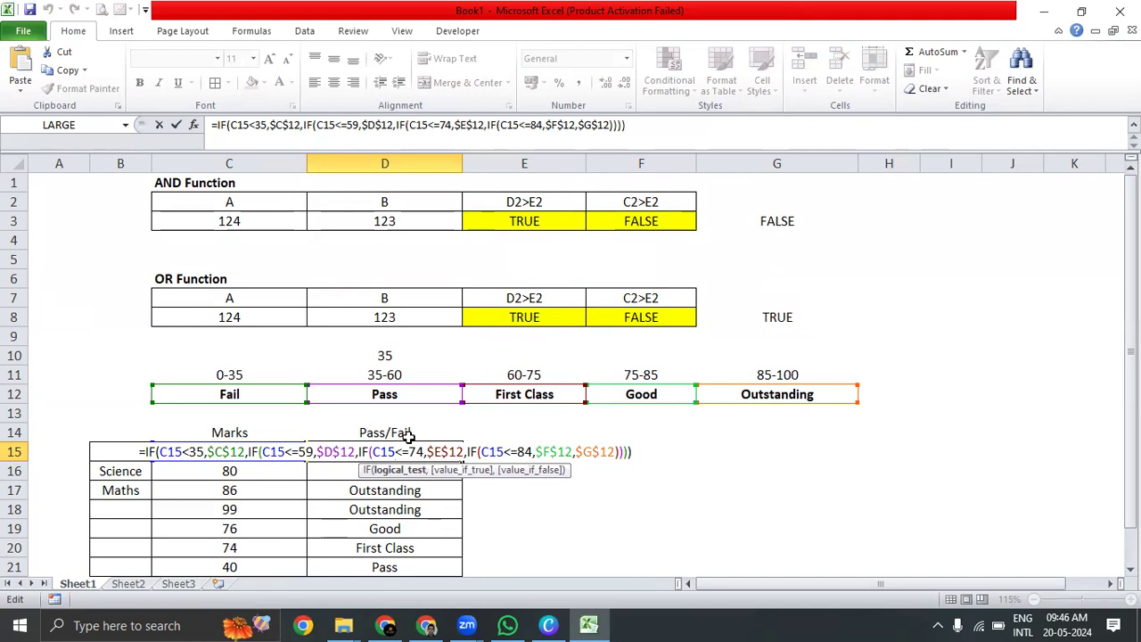
key("BackSpace")
key("BackSpace")
key("BackSpace")
key("Return")
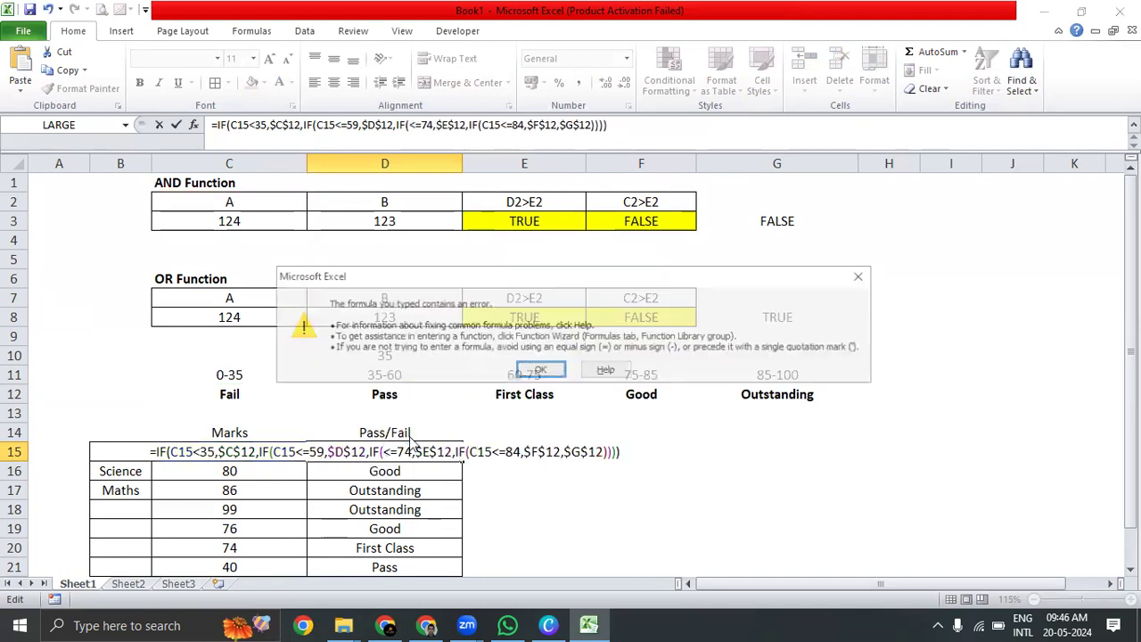
left_click(532, 369)
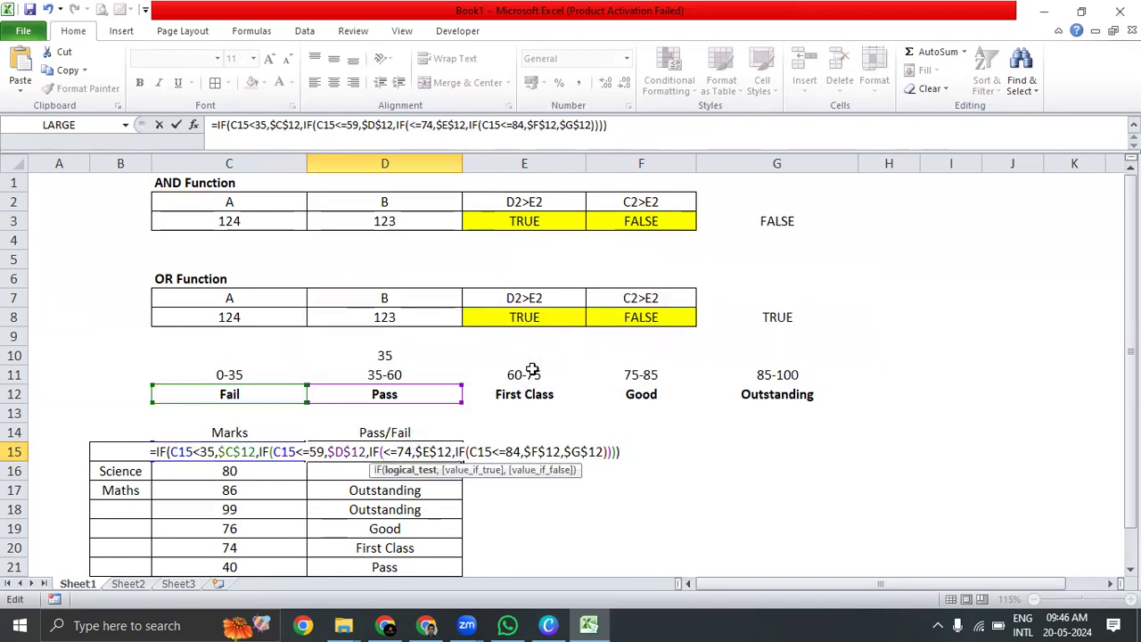
key("Escape")
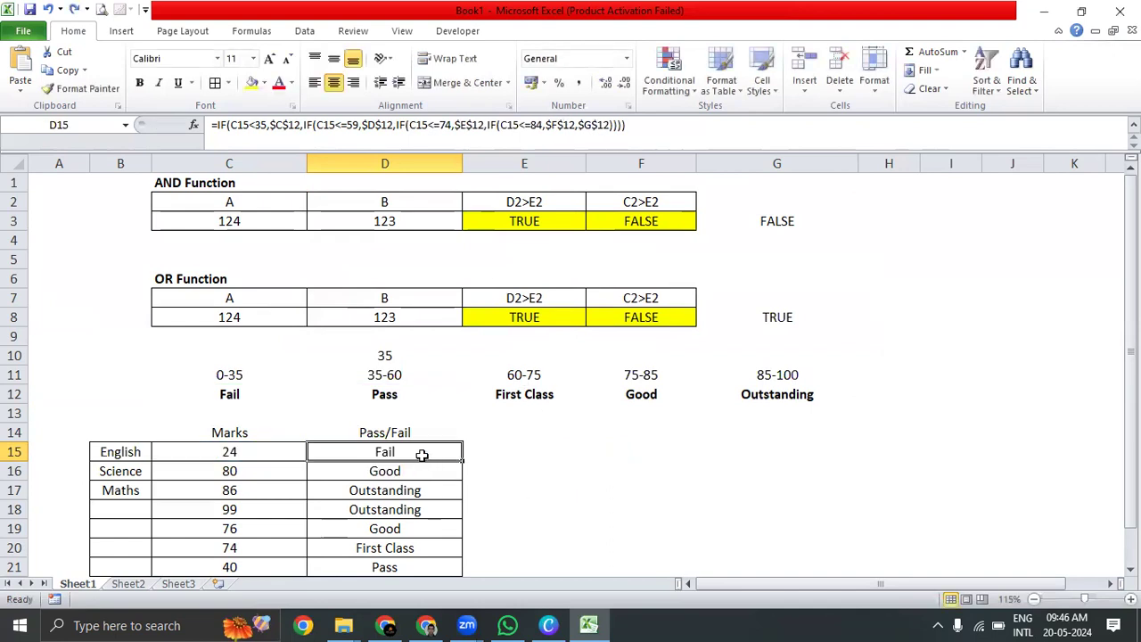
double_click(424, 459)
key("Escape")
Enter SCS as the subject in B18, below Maths, and centre it.
scroll(437, 449, "down", 3)
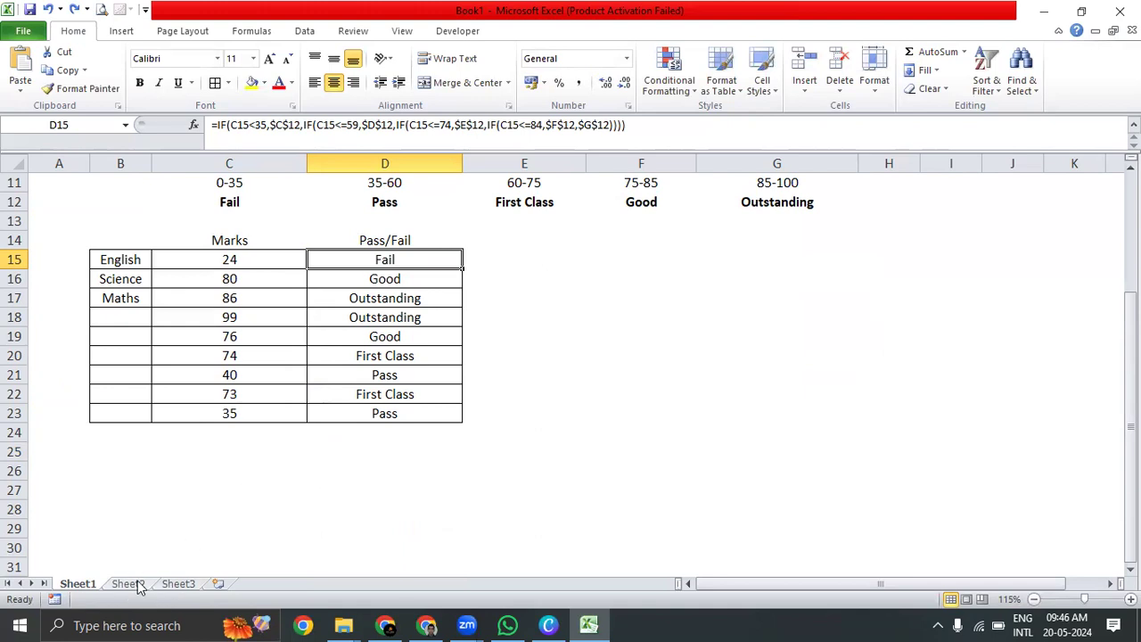
scroll(260, 426, "up", 3)
scroll(261, 426, "down", 3)
left_click(128, 322)
key("Up")
key("Up")
key("Up")
key("Down")
key("Down")
key("Down")
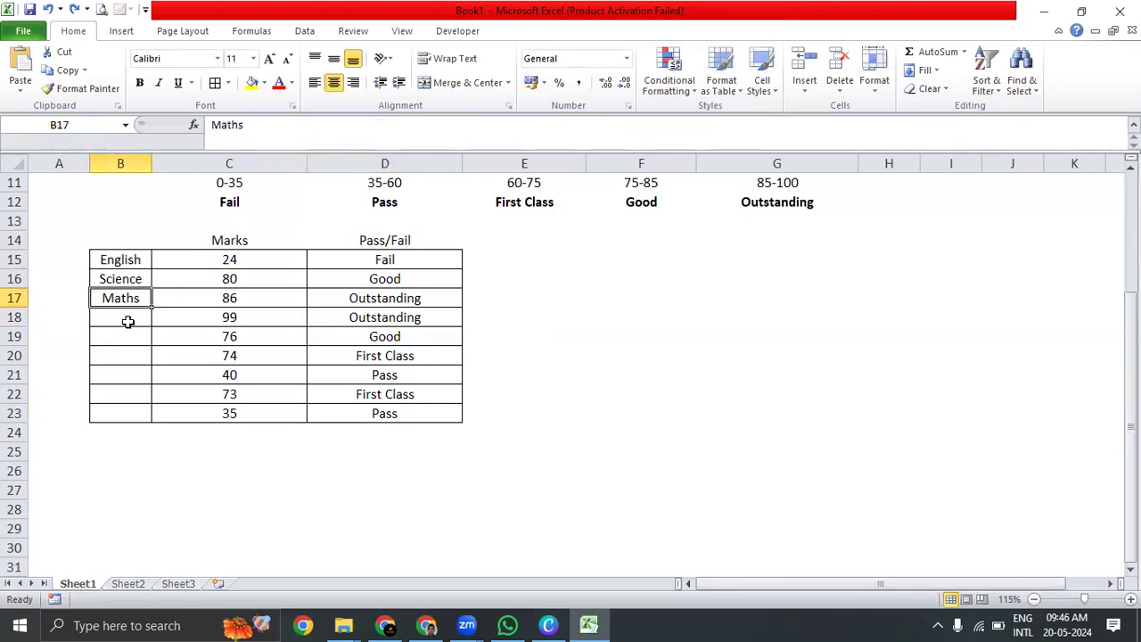
type("S")
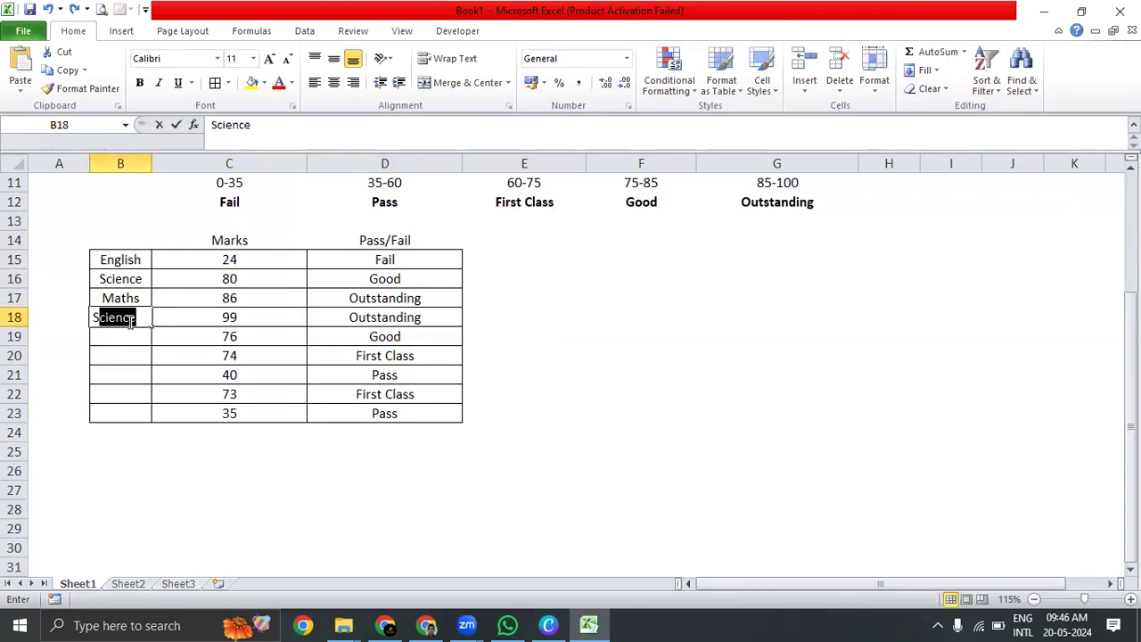
type("CS")
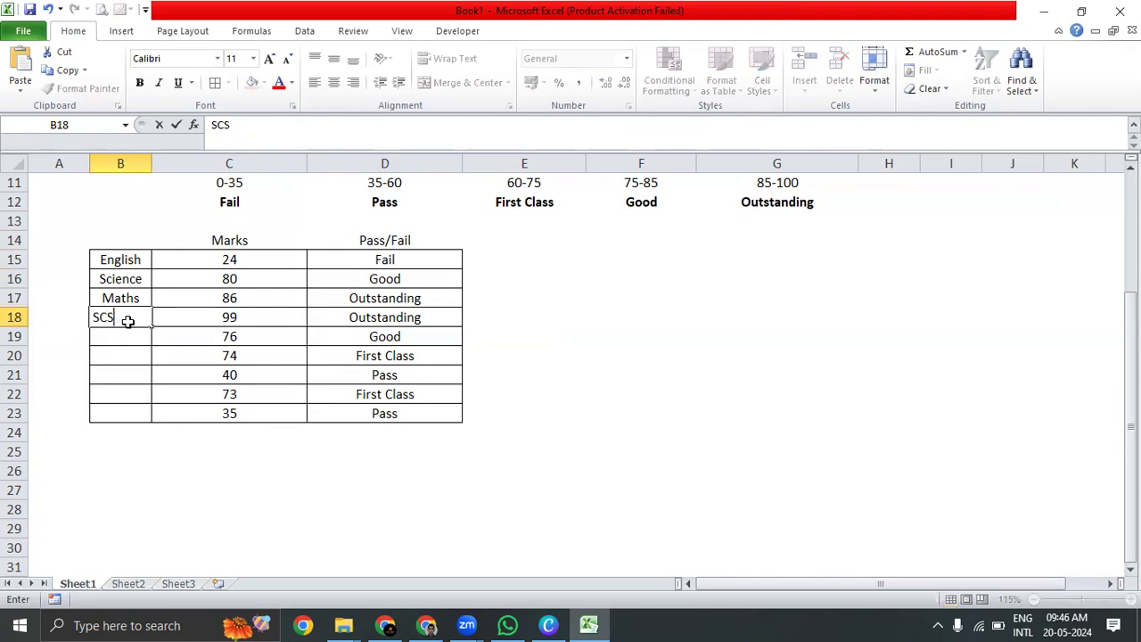
key("ctrl+Return")
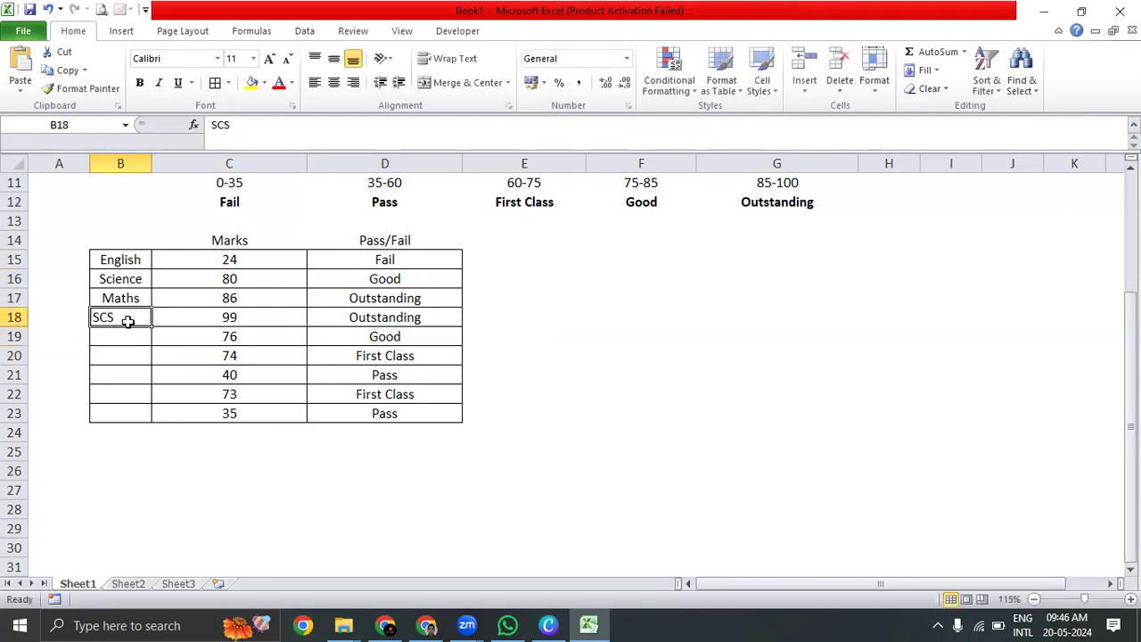
Enter EVS as the subject in B19 and centre it.
key("Down")
type("EVS")
key("Return")
key("Up")
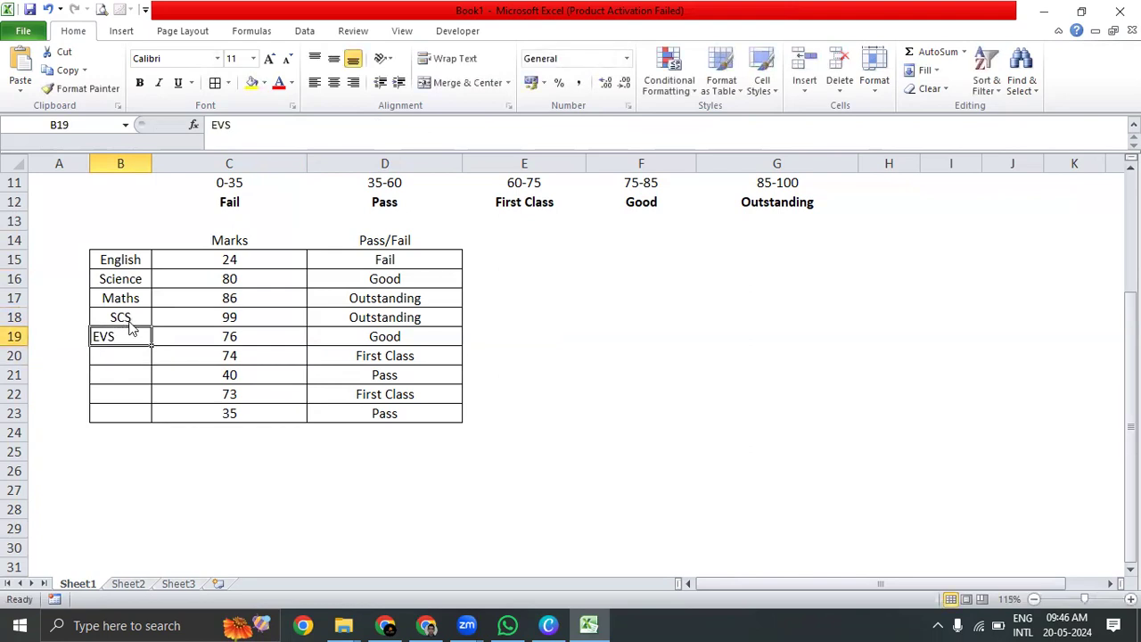
key("Return")
Enter Kannada as the subject in B20 and Hindi in B21.
type("K")
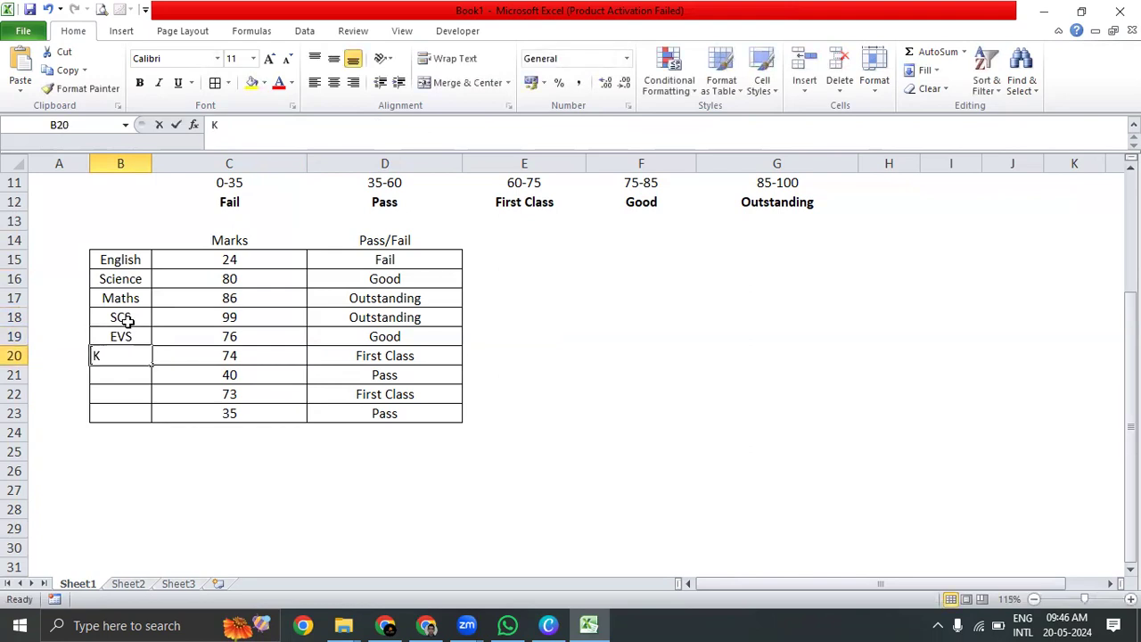
type("annada")
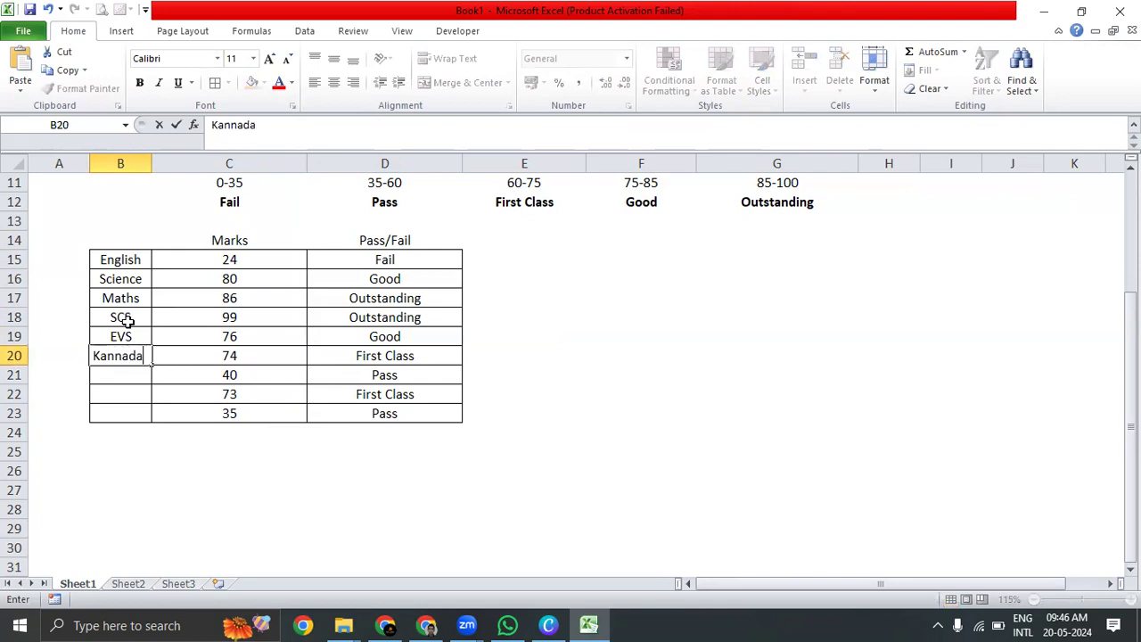
key("Return")
type("Hindi")
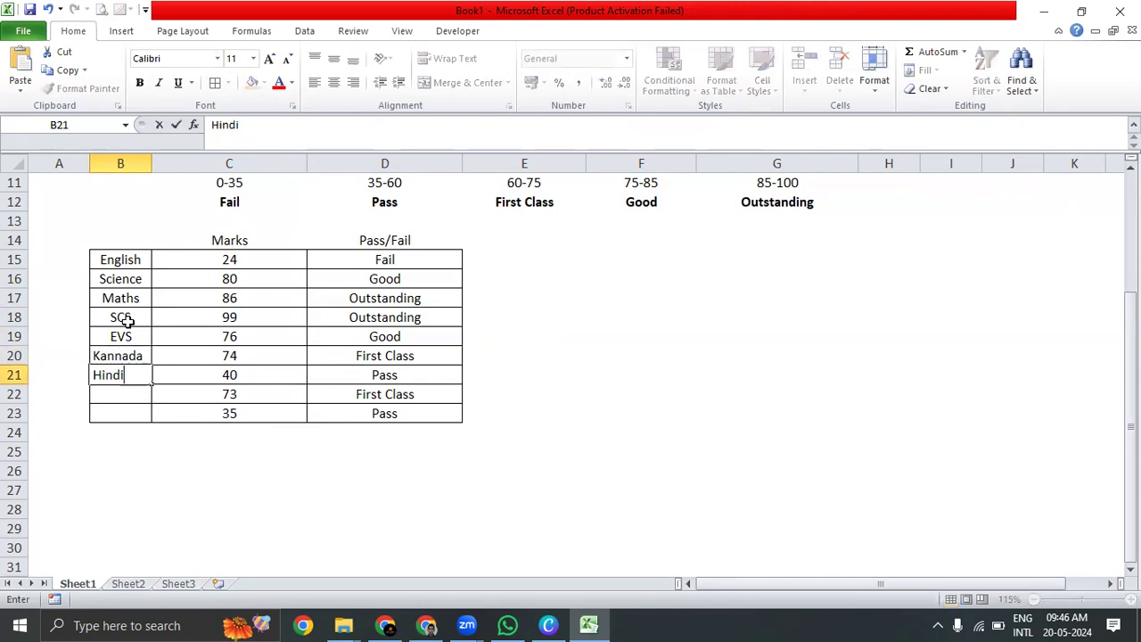
key("Return")
key("Up")
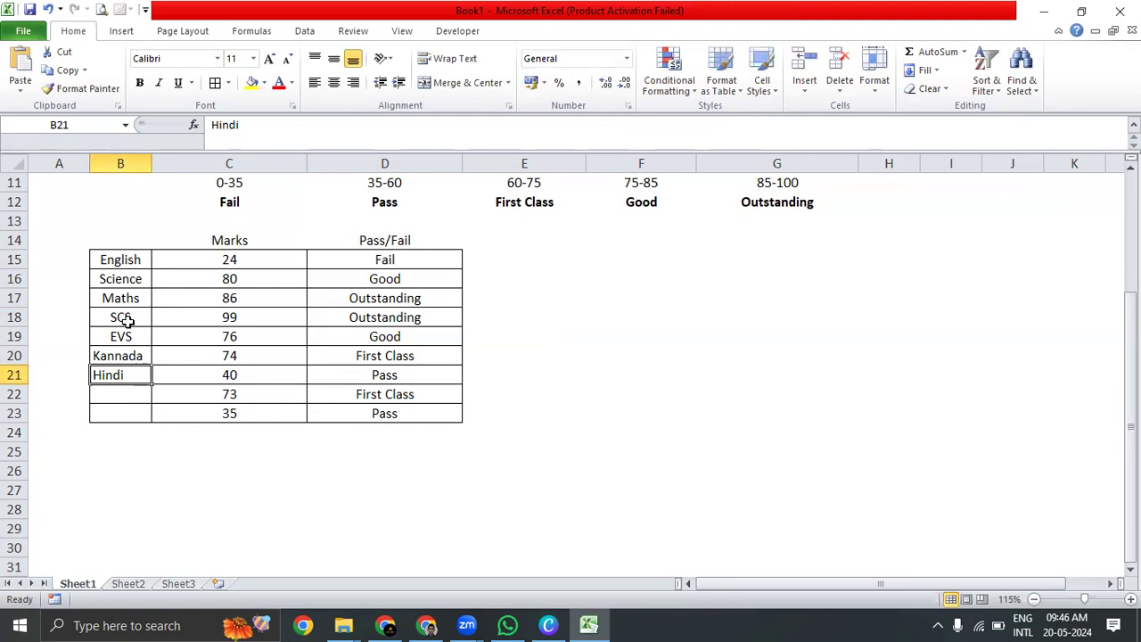
key("alt+h")
key("c")
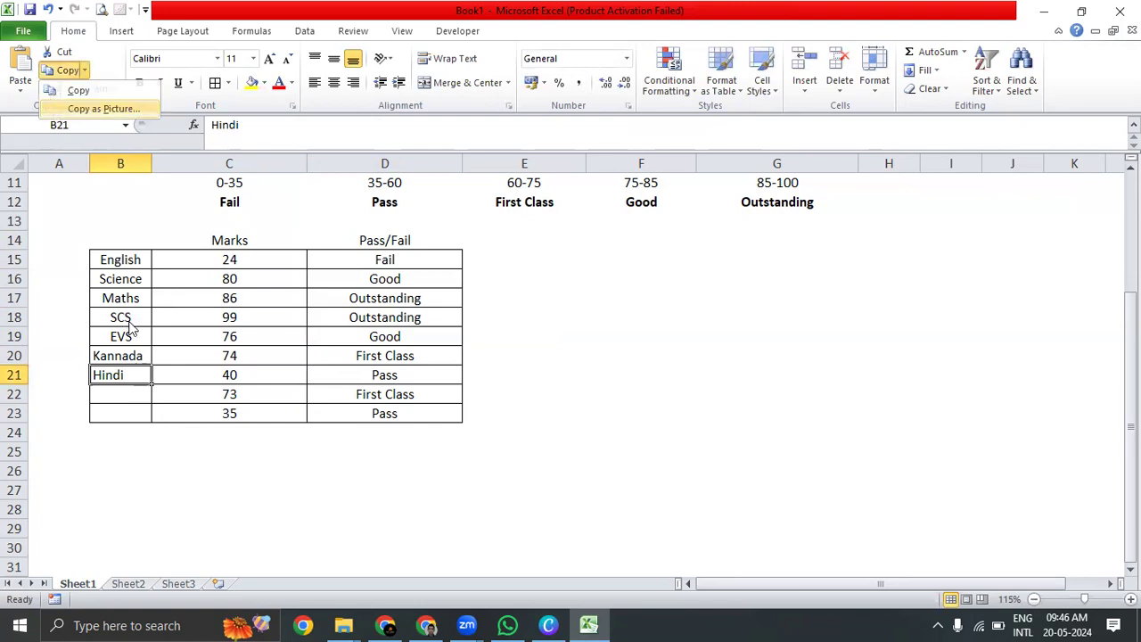
key("Escape")
key("Down")
key("Down")
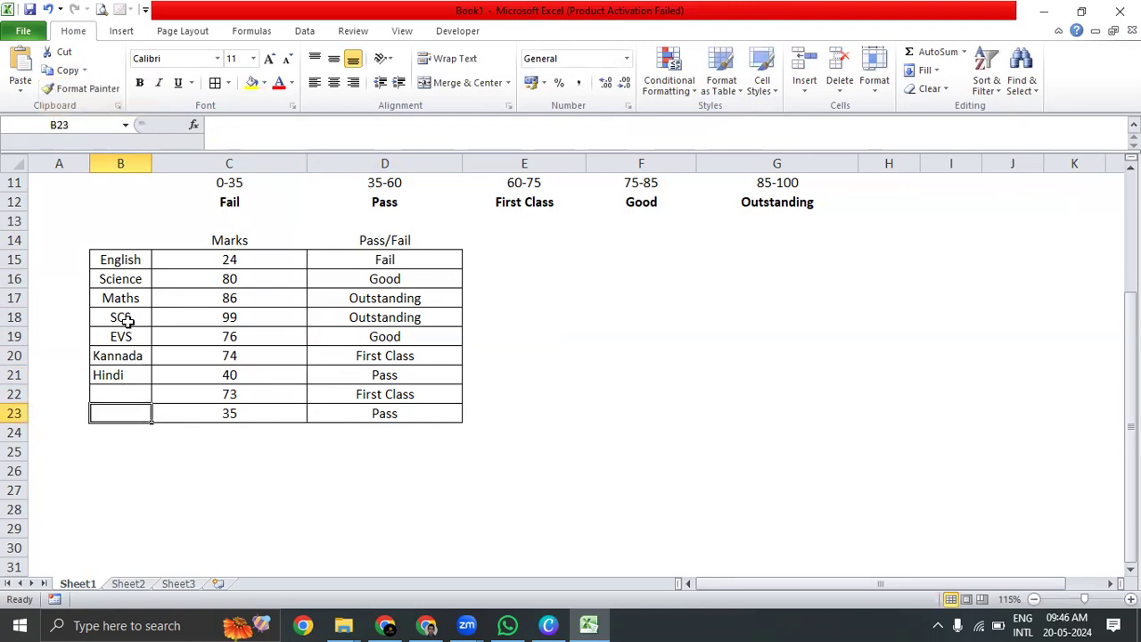
Enter Robotics as the subject in B22 and centre the subject names in B20:B22.
left_click(117, 392)
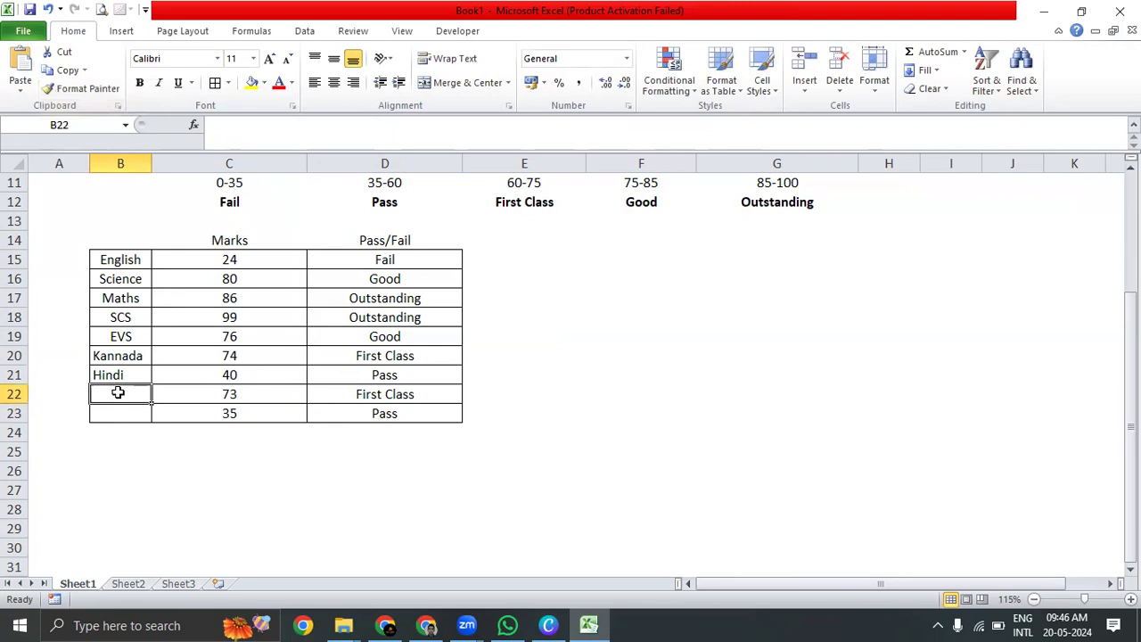
type("Robotics")
key("Return")
left_click(118, 393)
key("Up")
key("Up")
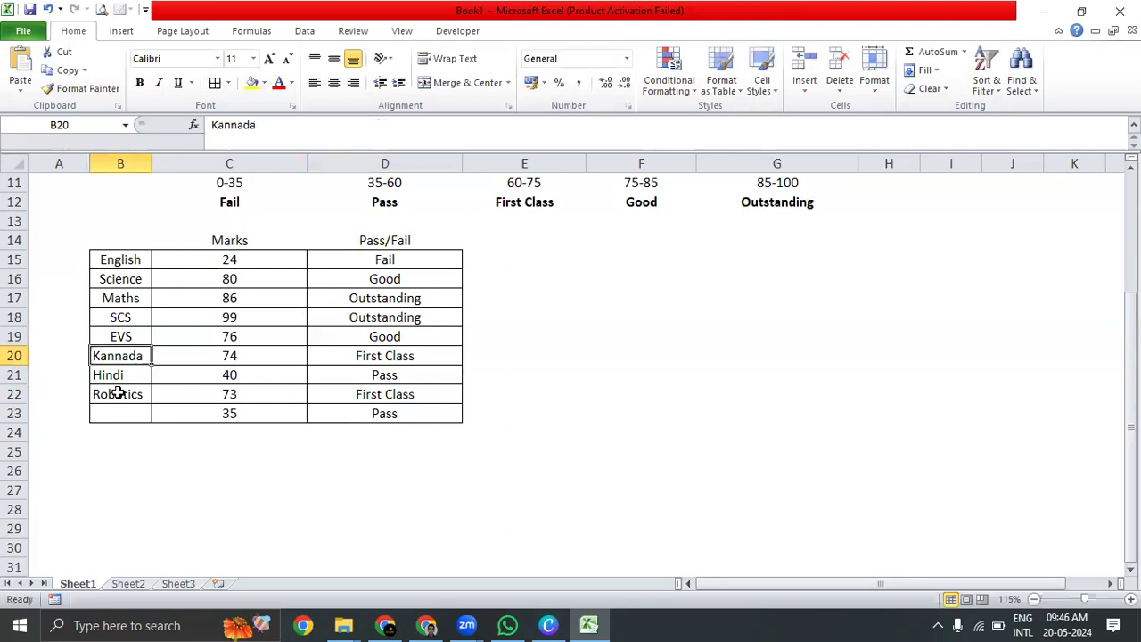
left_click(117, 392, "shift")
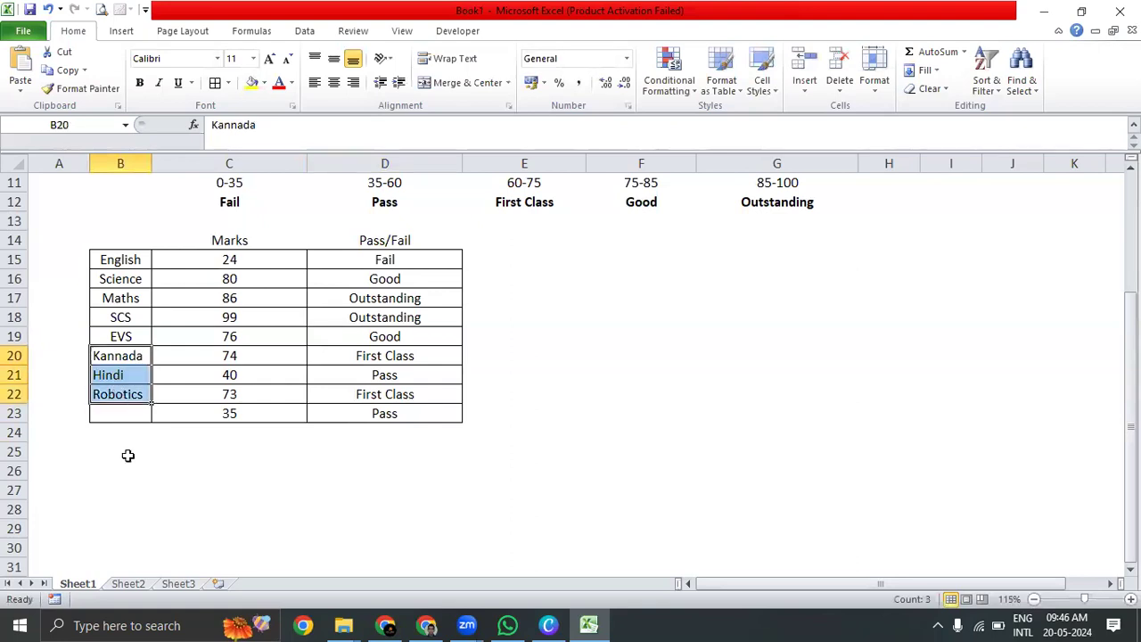
key("alt+h")
key("a")
key("c")
Enter Sanskrit as the subject in B23 and centre it horizontally and vertically.
left_click(106, 416)
type("Sanskr")
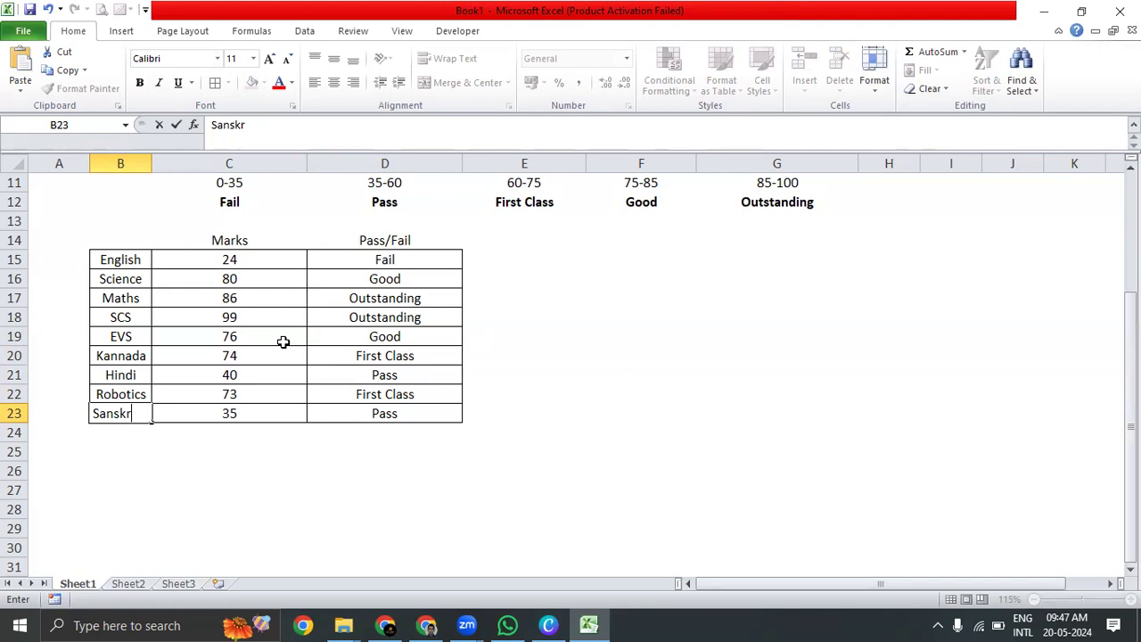
type("it")
key("F7")
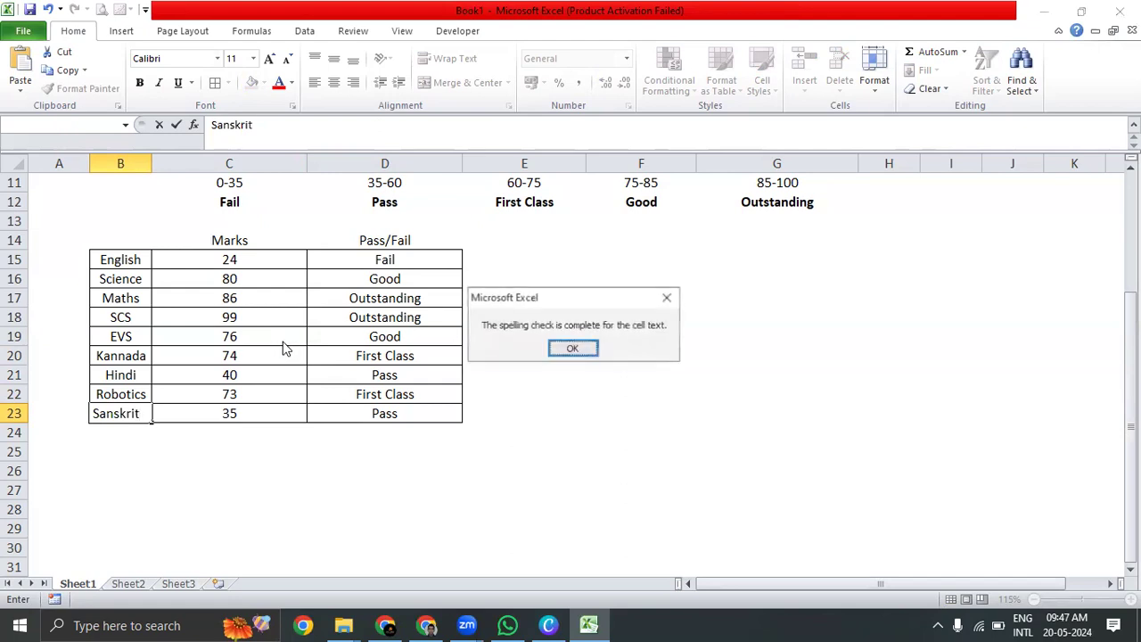
left_click(559, 347)
left_click(285, 467)
left_click(148, 415)
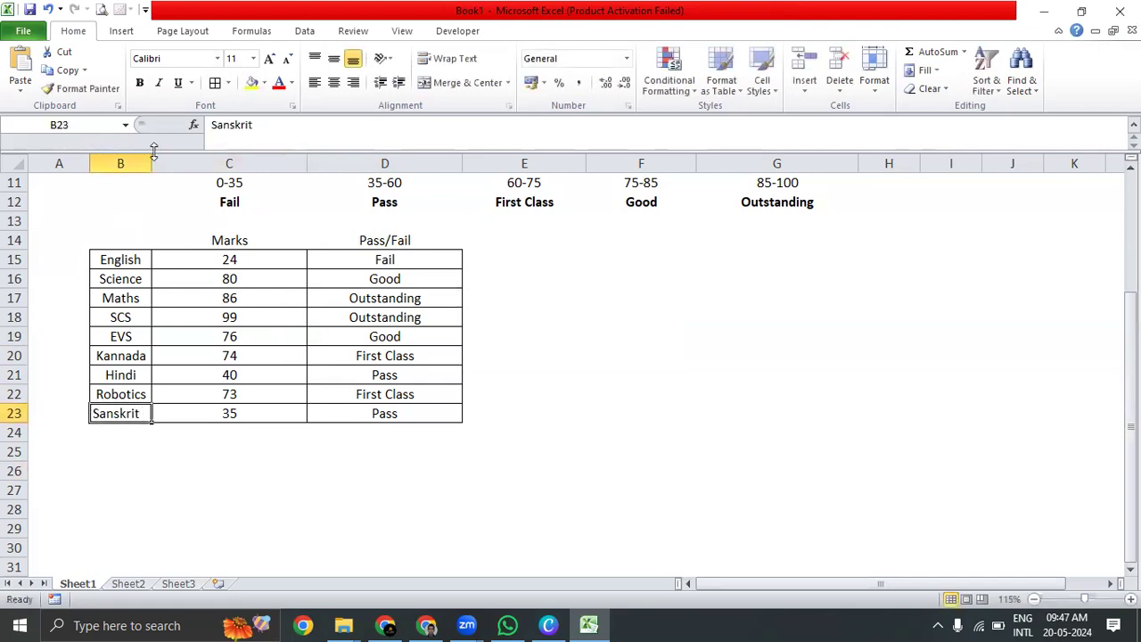
left_click(333, 82)
left_click(333, 58)
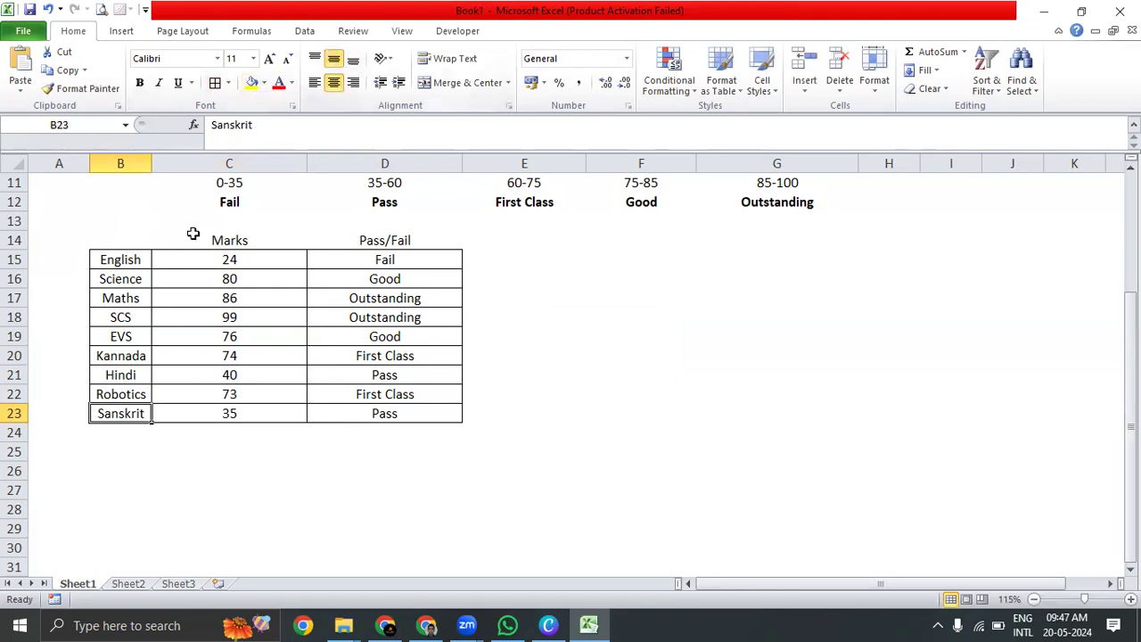
Enter the heading Subjects in B14, above the subject names.
left_click_drag(105, 242, 230, 415)
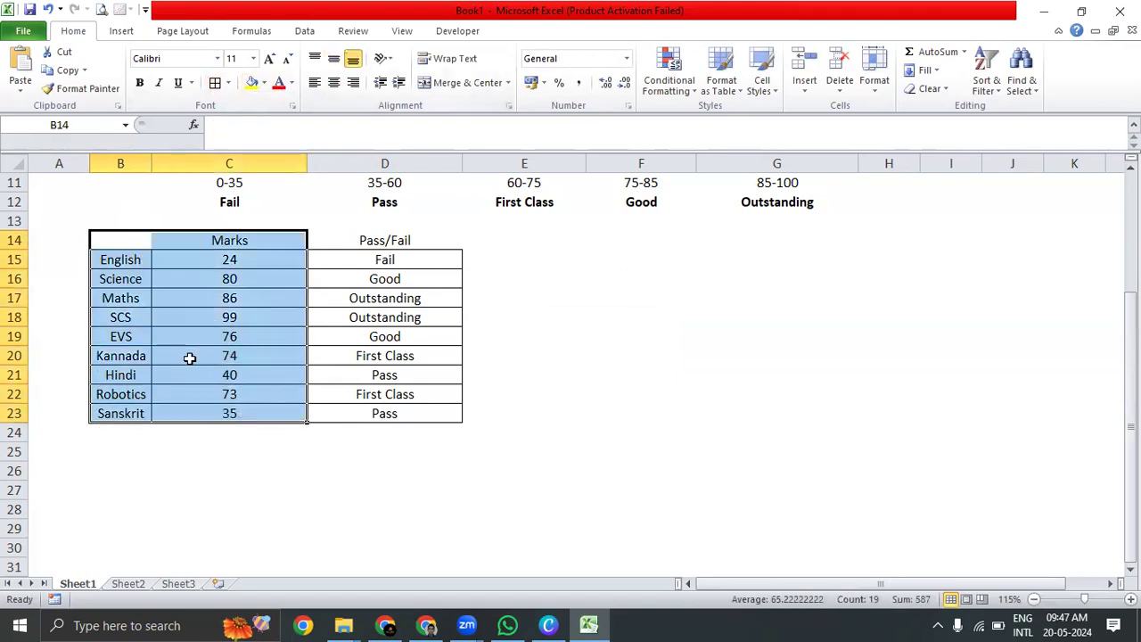
left_click(126, 244)
type("Su")
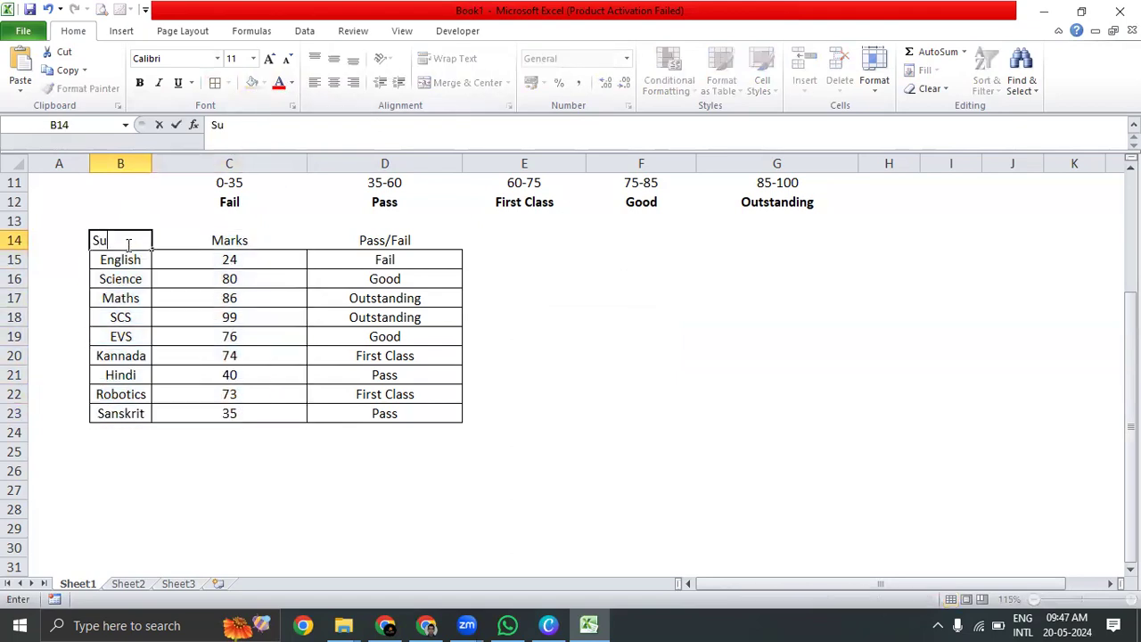
type("bjects")
key("Return")
Make the heading row B14:D14 bold.
left_click(127, 244)
key("Right")
key("Right")
left_click(128, 244)
key("shift+Right")
key("shift+Right")
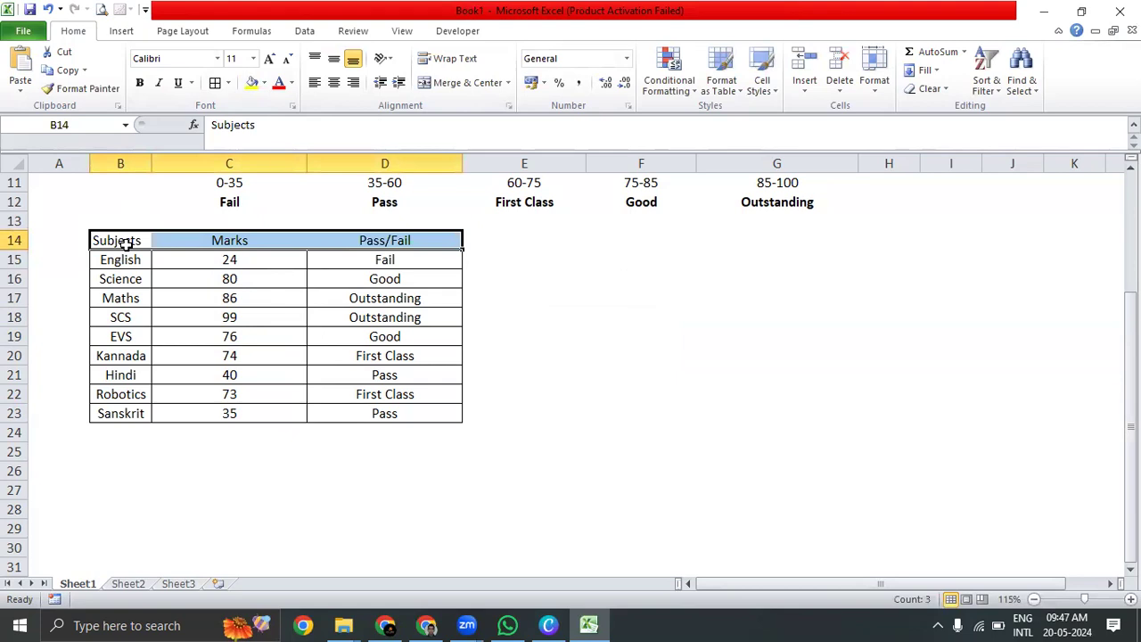
key("ctrl+b")
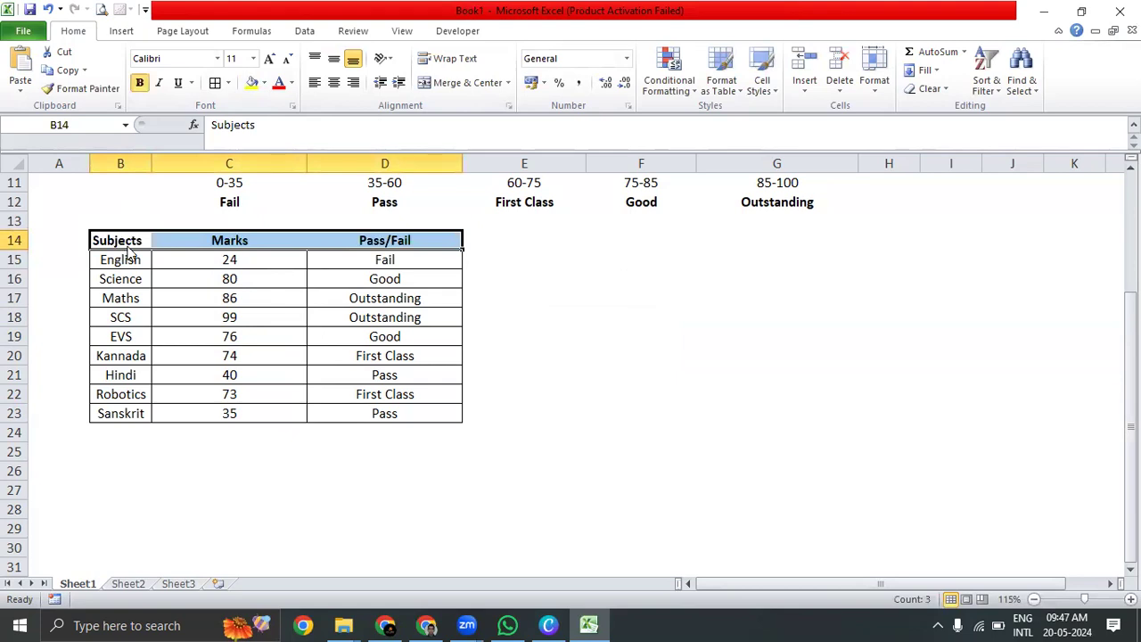
Copy the whole marks table B14:D23 and paste it starting at F14.
key("Down")
key("Up")
key("shift+Right")
key("shift+Right")
key("ctrl+shift+Down")
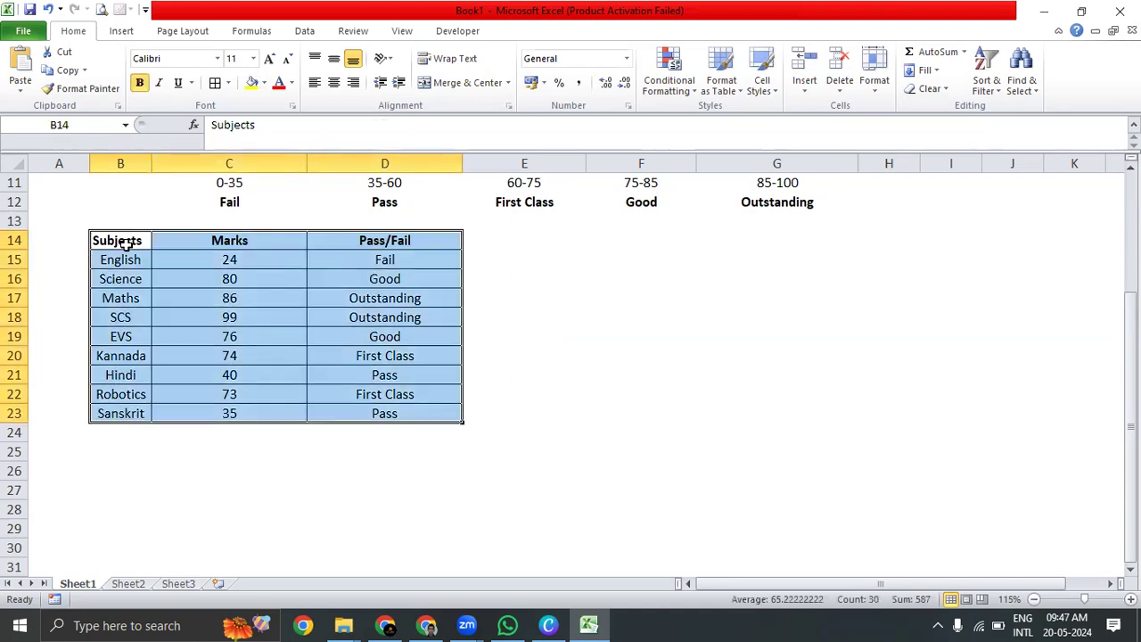
key("ctrl+c")
key("Right")
key("Right")
key("Right")
key("Right")
key("Right")
key("Left")
key("Return")
Clear the copied grade formulas from H15:H23.
key("Right")
key("Right")
key("Right")
key("Left")
key("Down")
key("ctrl+shift+Down")
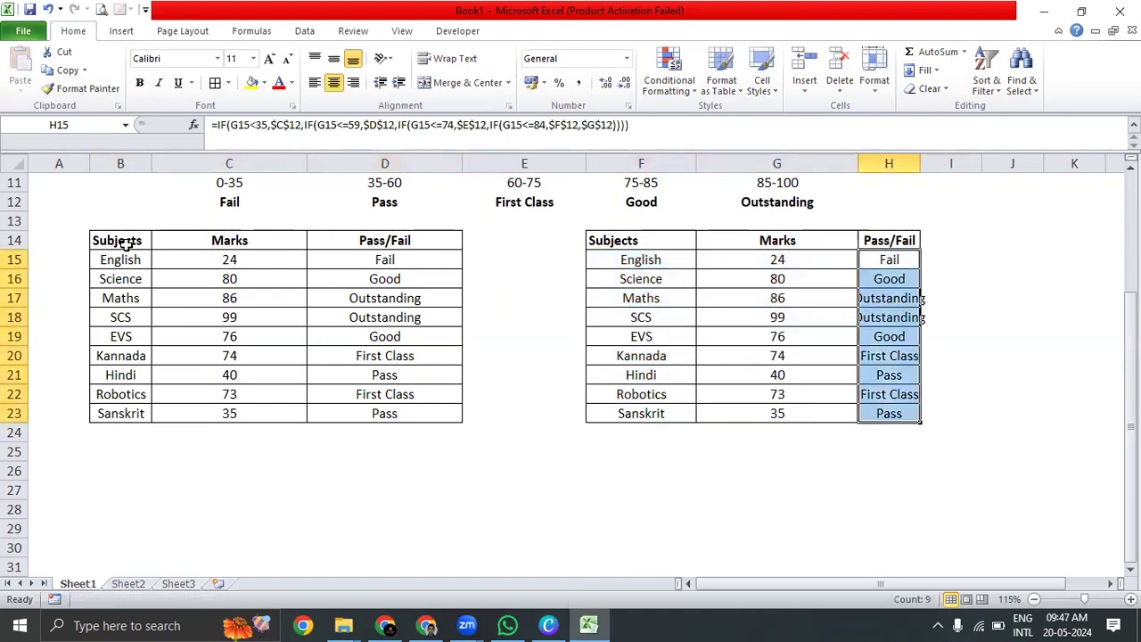
key("Delete")
Change the heading in H14 of the copied table to Remarks.
key("Up")
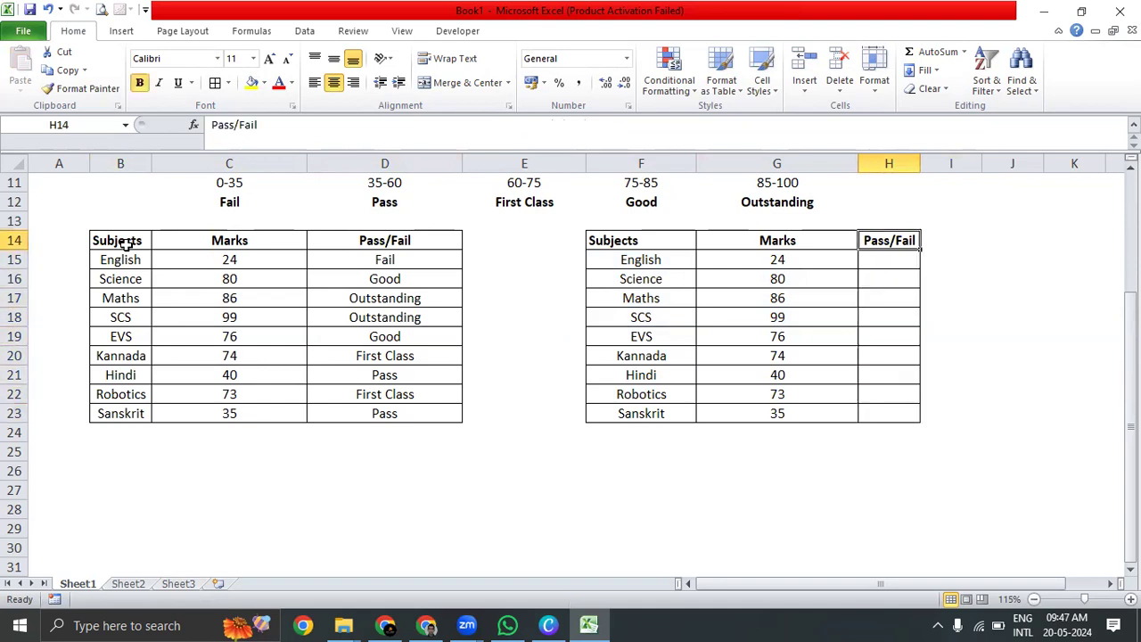
type("Remarks")
key("Return")
key("Up")
Copy the Remarks heading from H14 over the heading in D14 of the original table.
key("Left")
key("Left")
key("Right")
key("Right")
key("ctrl+c")
key("Left")
key("Left")
key("Left")
key("Left")
key("ctrl+v")
key("Escape")
Widen column H so the longest grade names fit in the empty Remarks cells.
key("Right")
key("Right")
key("Right")
key("Right")
key("Right")
key("Down")
key("Left")
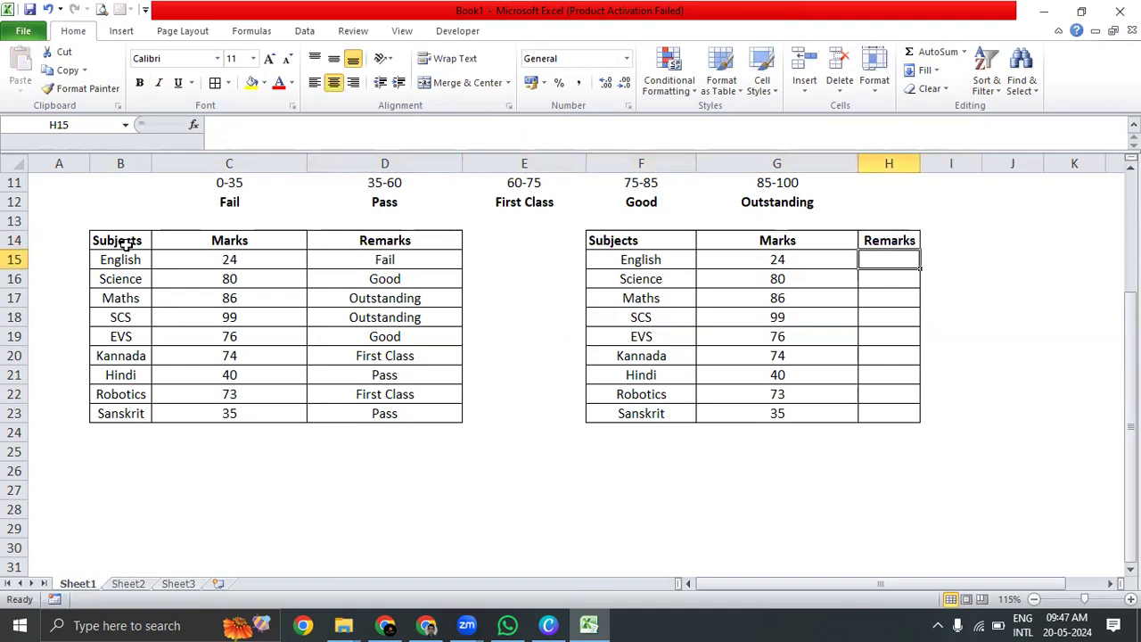
left_click_drag(922, 165, 954, 214)
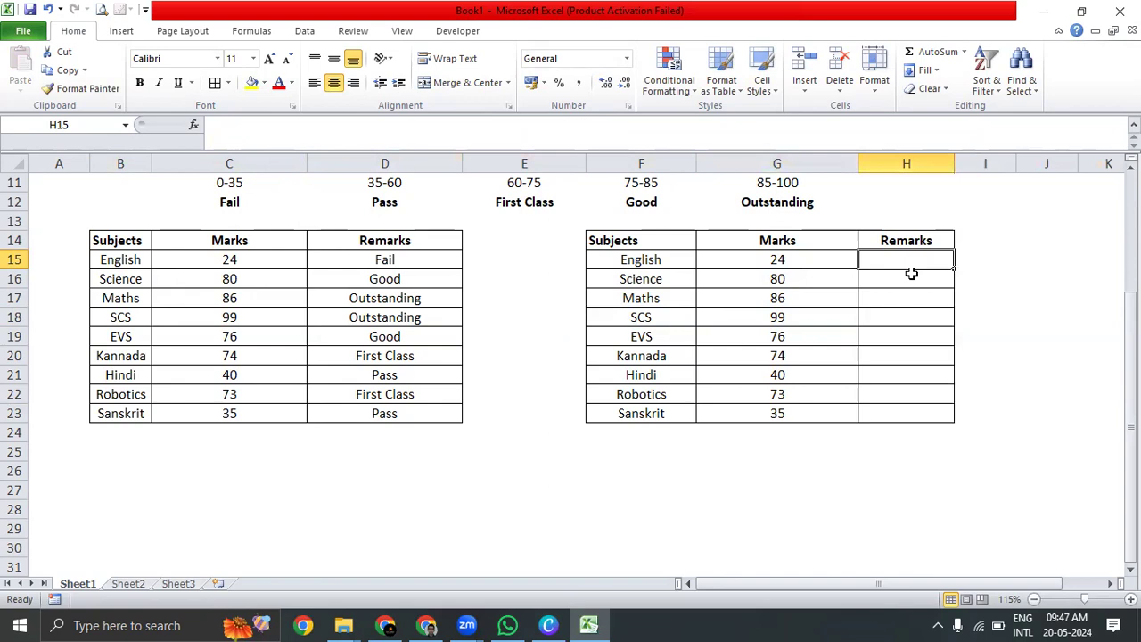
left_click(216, 260)
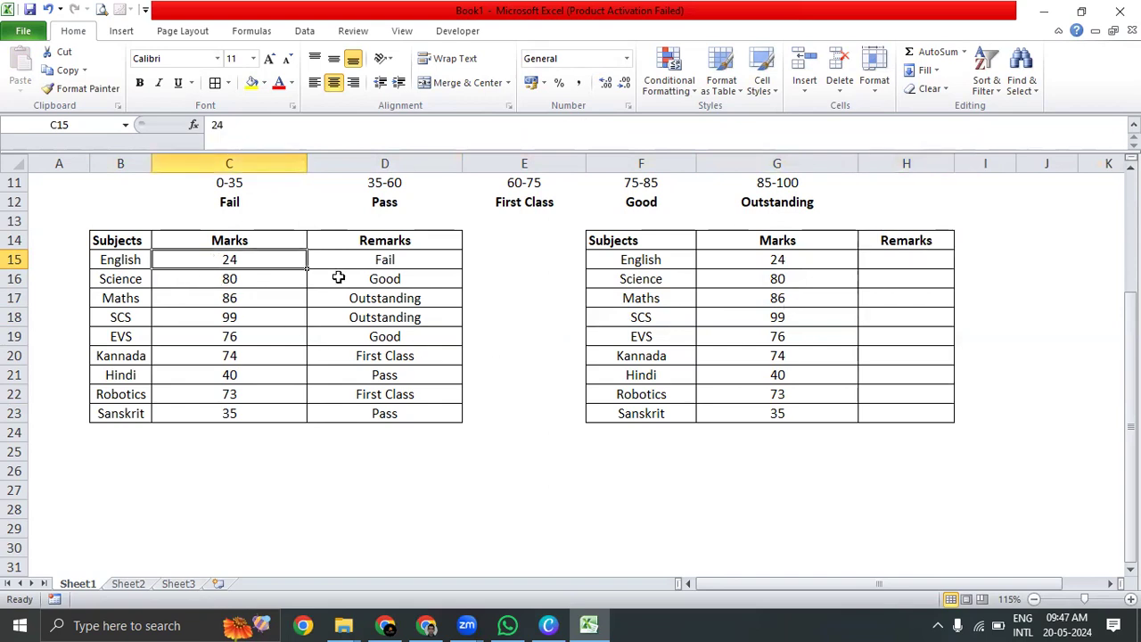
left_click_drag(265, 257, 265, 412)
left_click(383, 261)
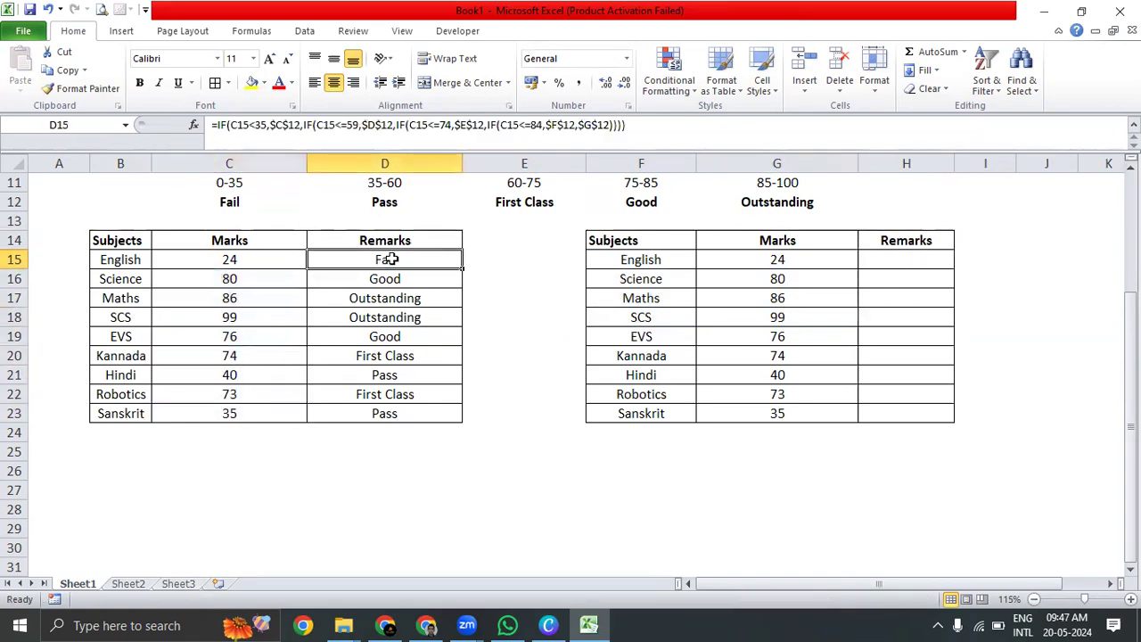
left_click(889, 257)
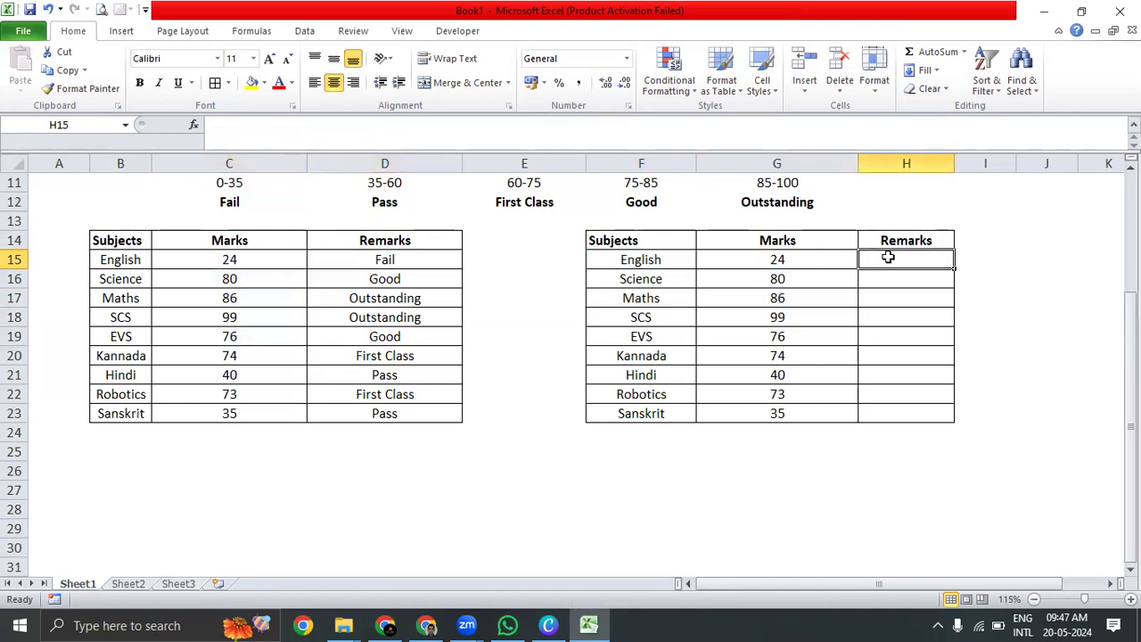
type("=")
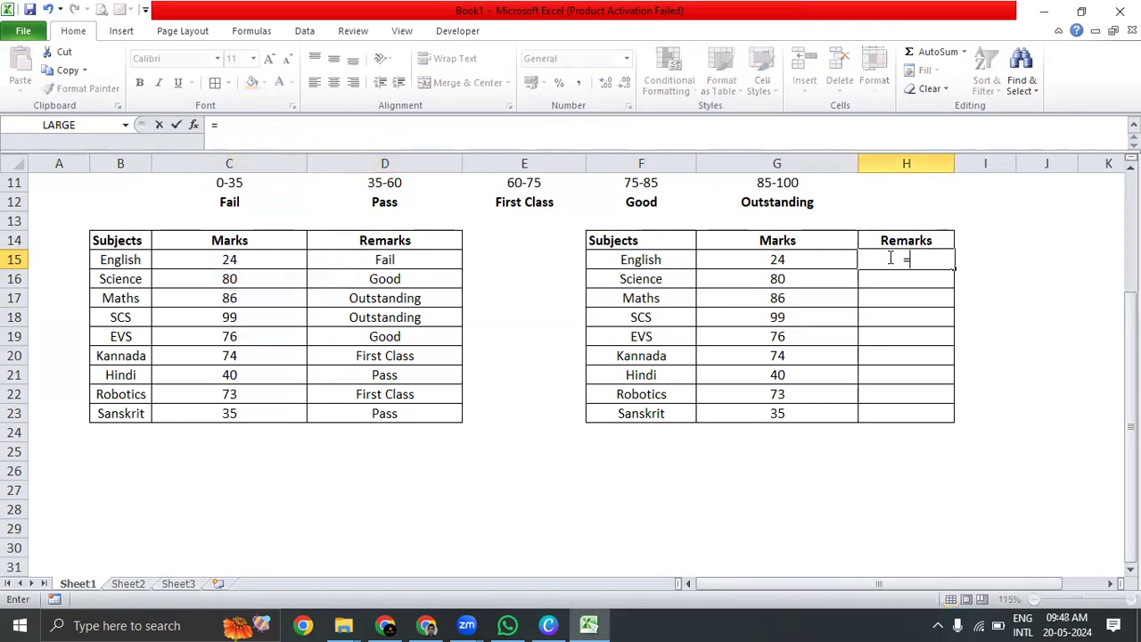
type("vlo")
key("Tab")
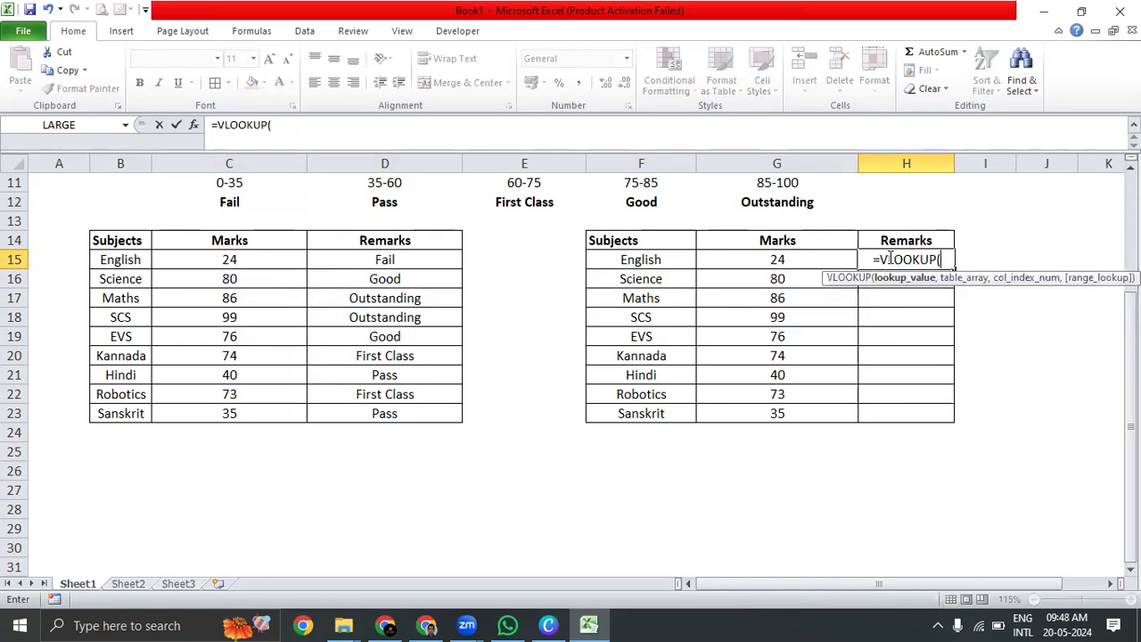
key("Left")
key("Left")
type(",")
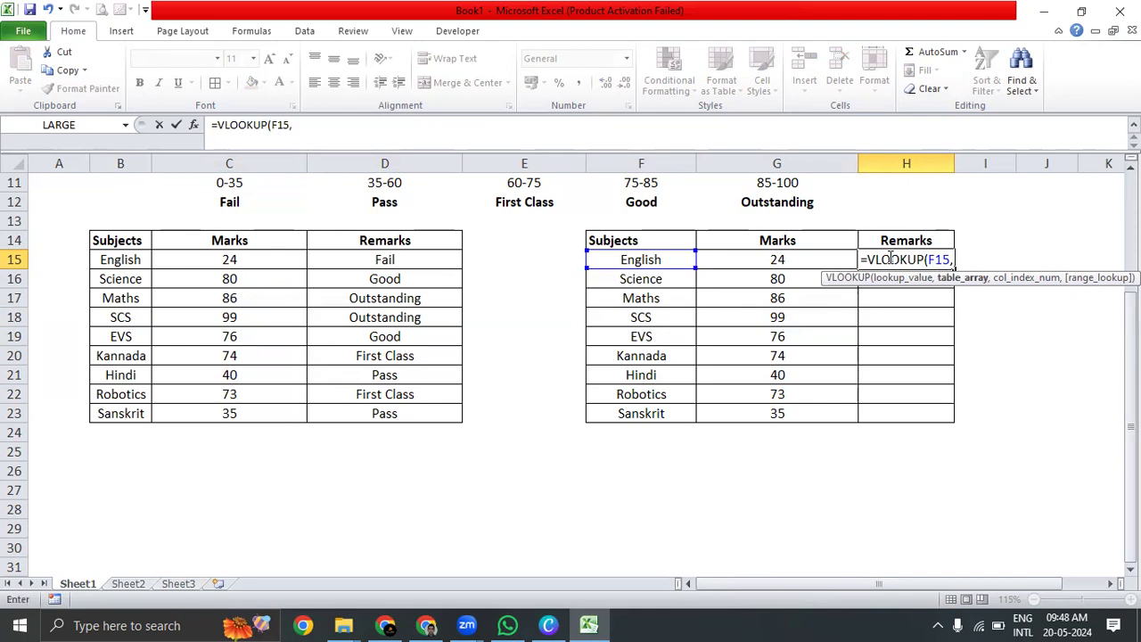
key("Escape")
left_click(817, 258)
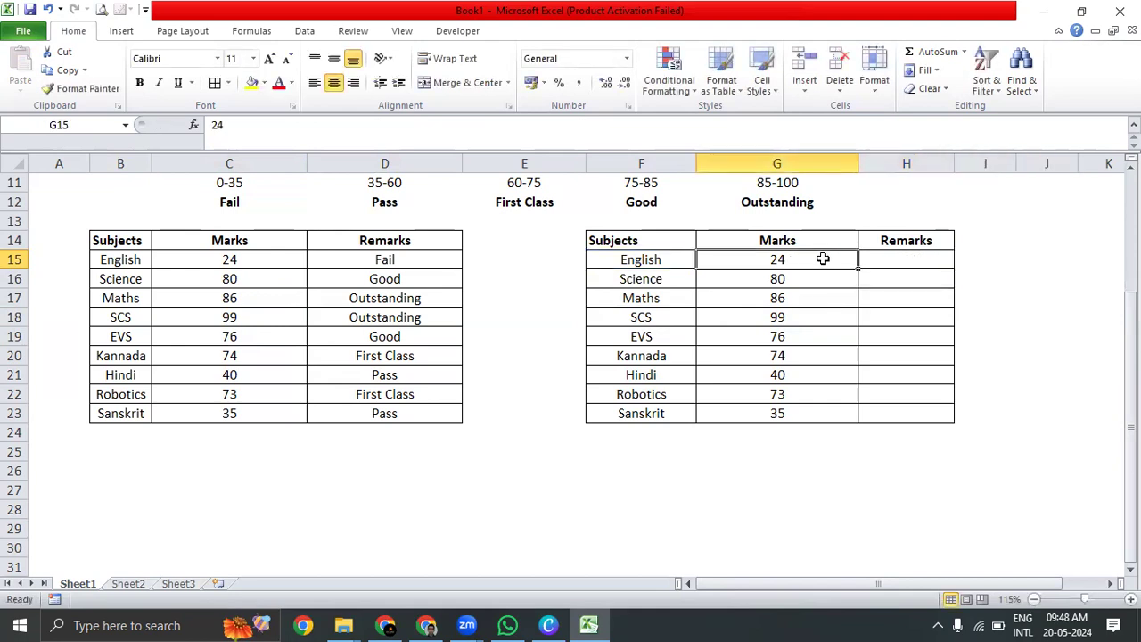
Begin a VLOOKUP formula in H15, the first Remarks cell of the copied table.
left_click(870, 259)
type("=vloo")
key("Tab")
key("Left")
type(",")
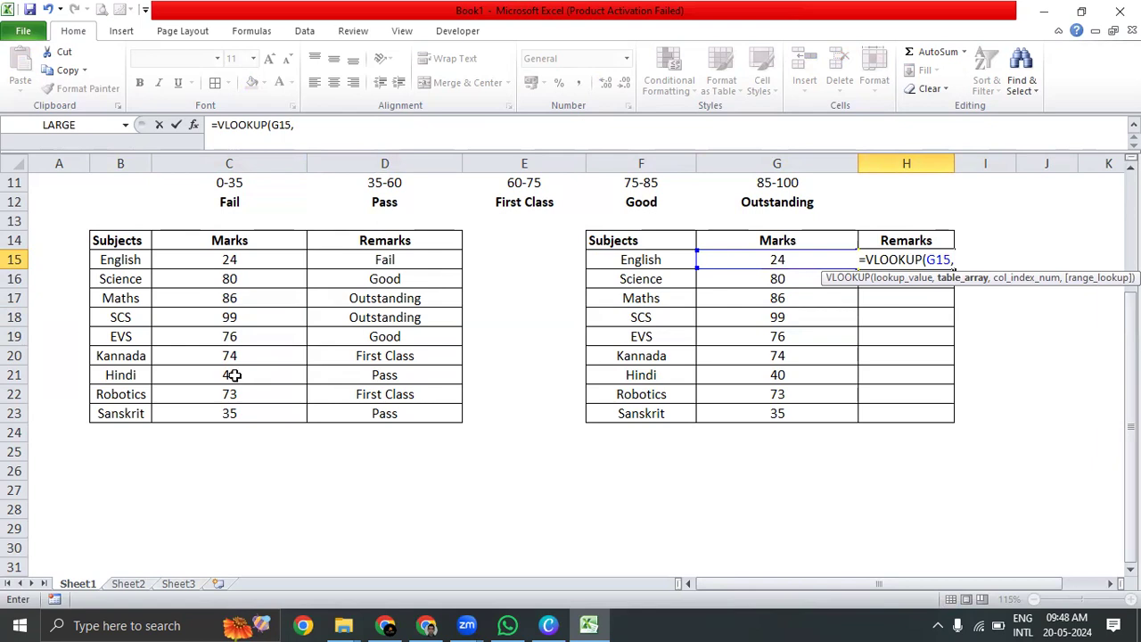
key("BackSpace")
key("BackSpace")
key("BackSpace")
key("BackSpace")
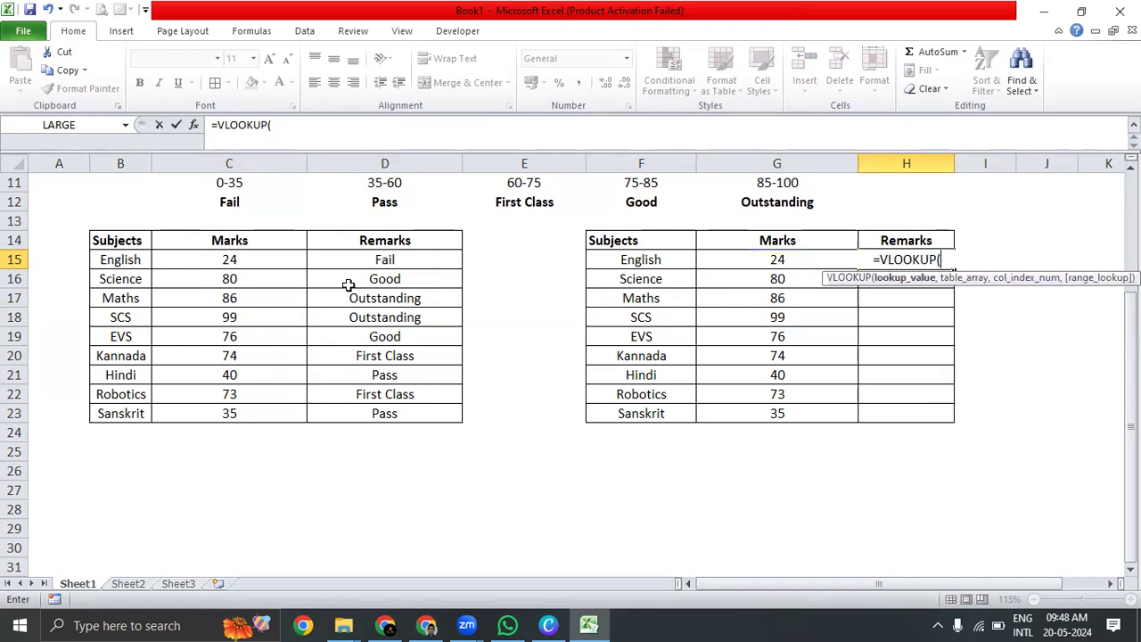
left_click(109, 257)
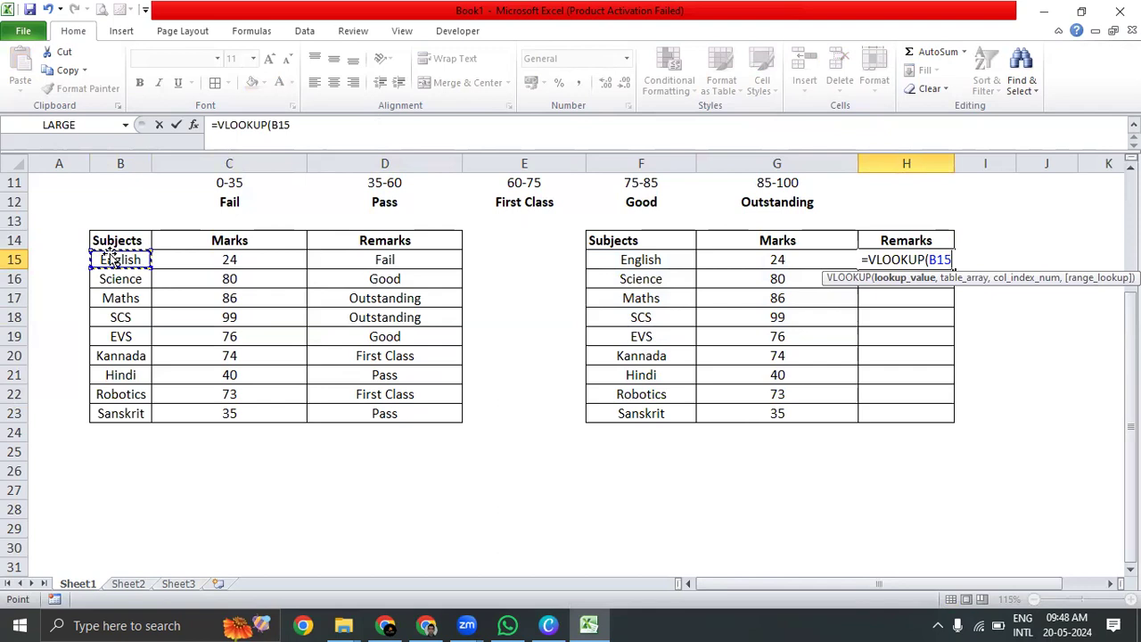
type(",")
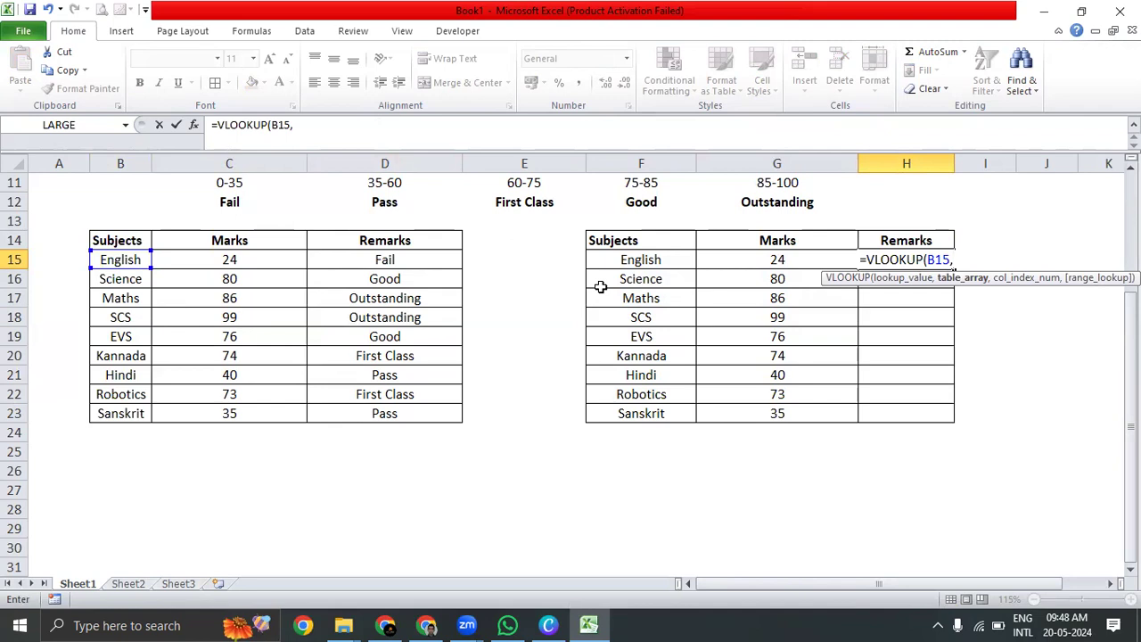
key("BackSpace")
key("BackSpace")
key("BackSpace")
key("BackSpace")
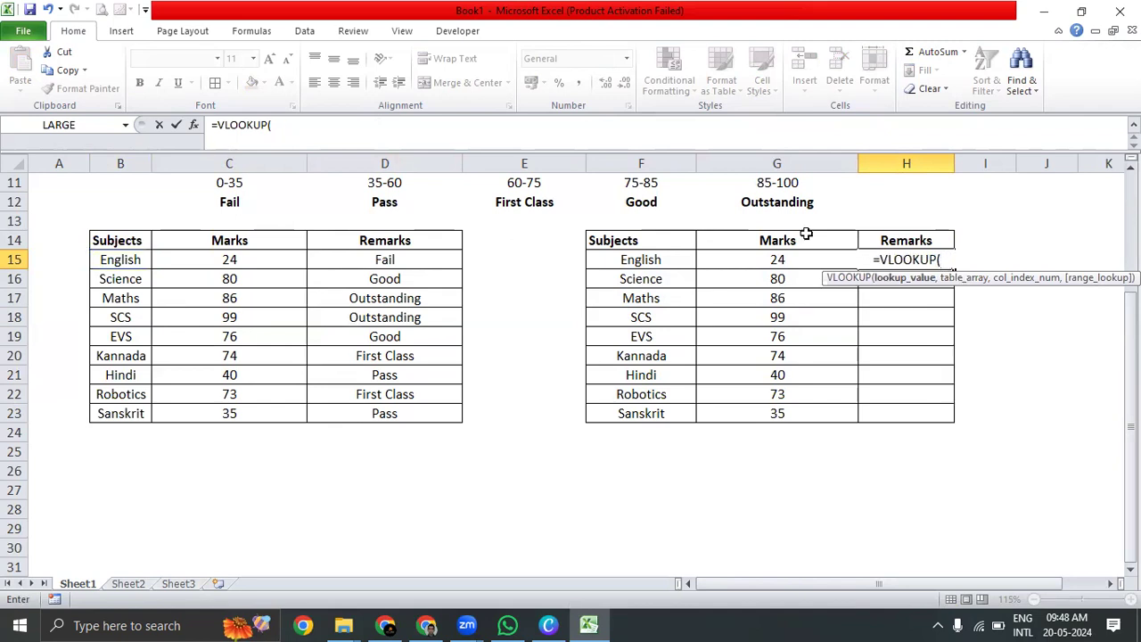
Complete the H15 formula as =VLOOKUP(F15,B15:D23,3,0) to fetch the English remark by exact match.
left_click(635, 259)
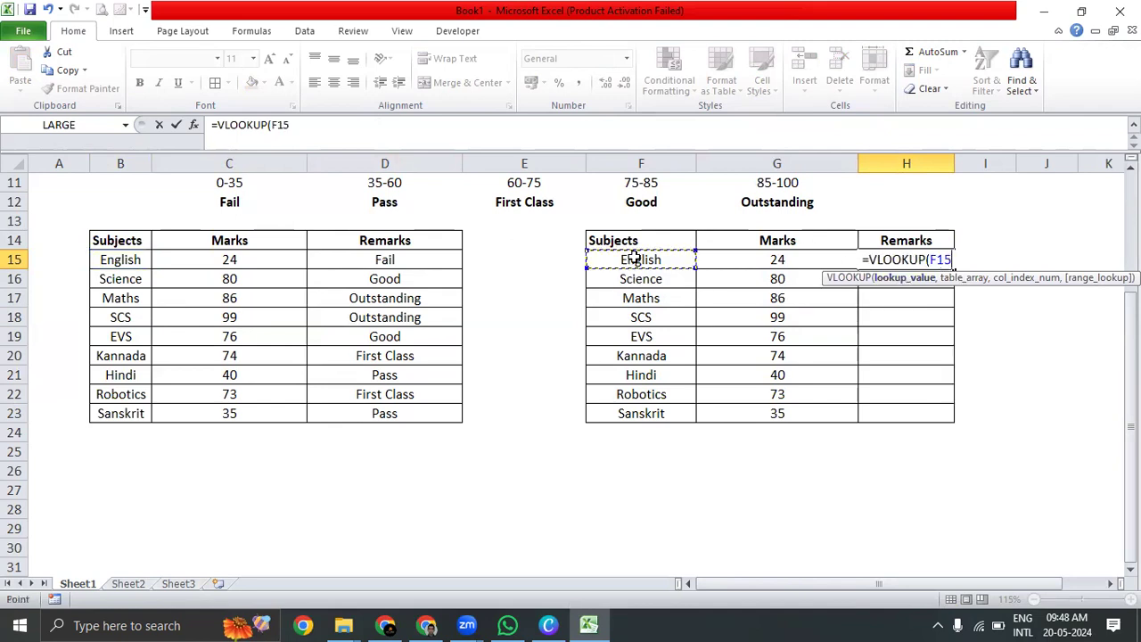
type(",")
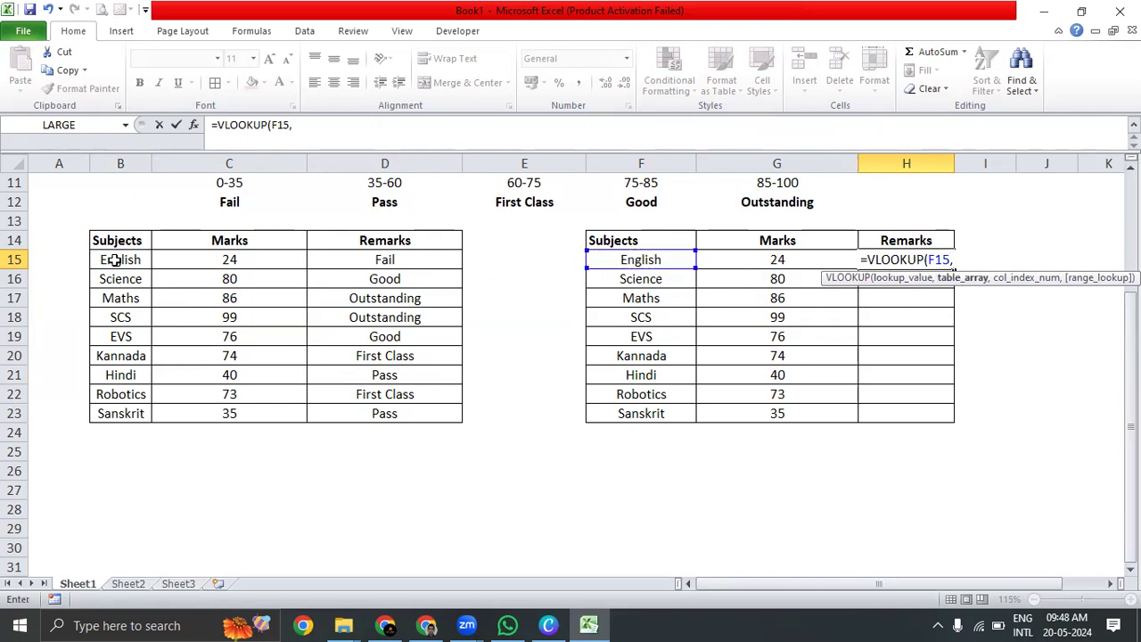
left_click_drag(114, 260, 370, 414)
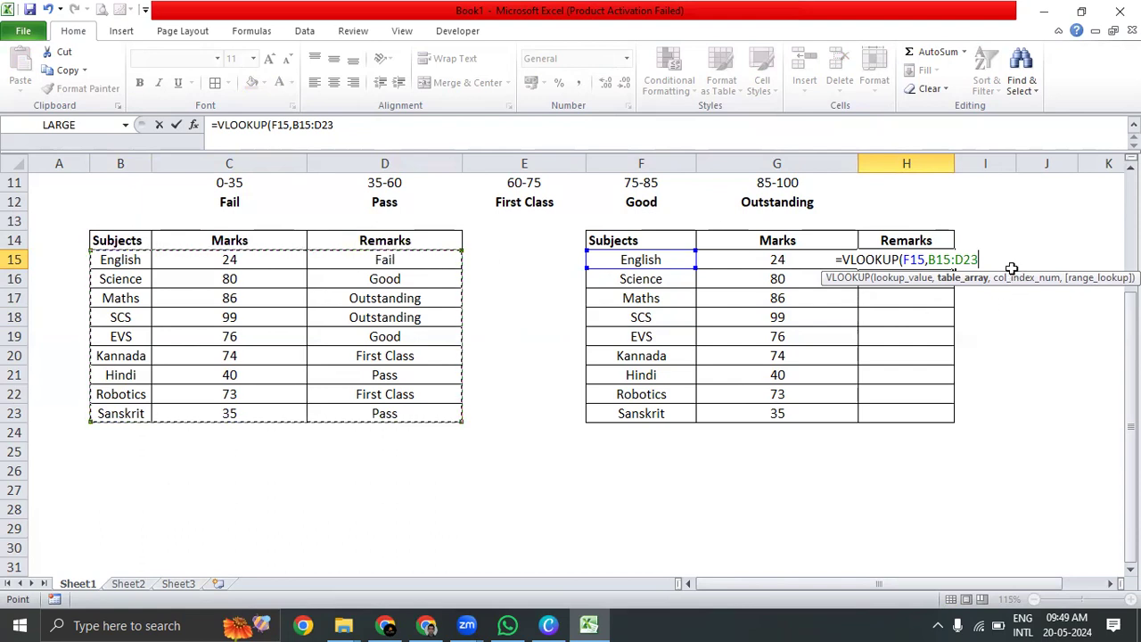
type(",")
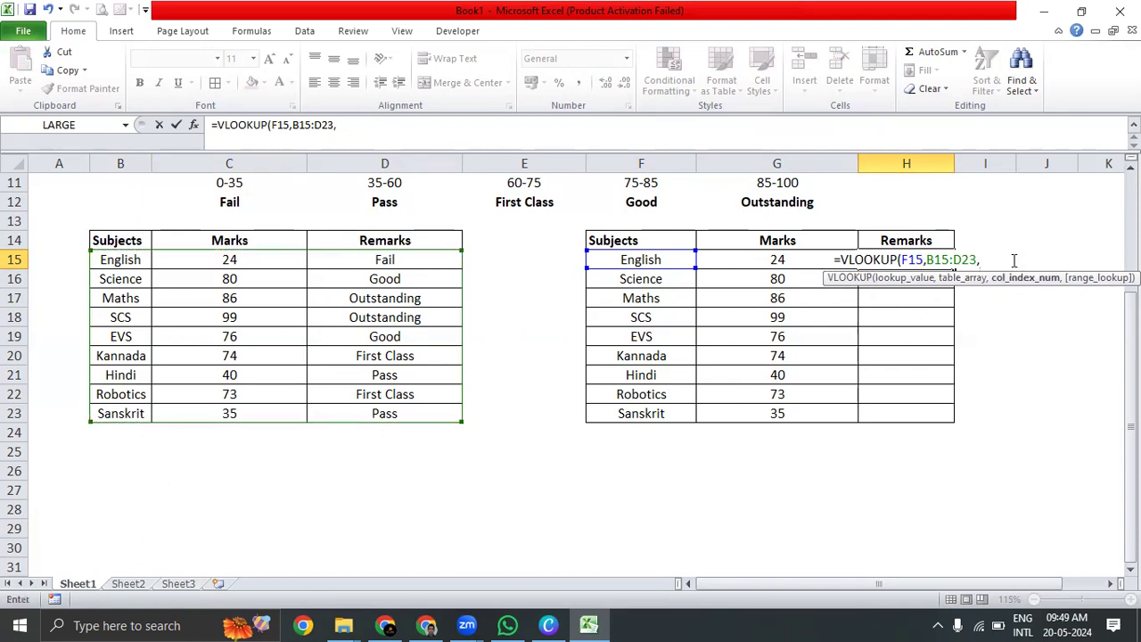
type("3,")
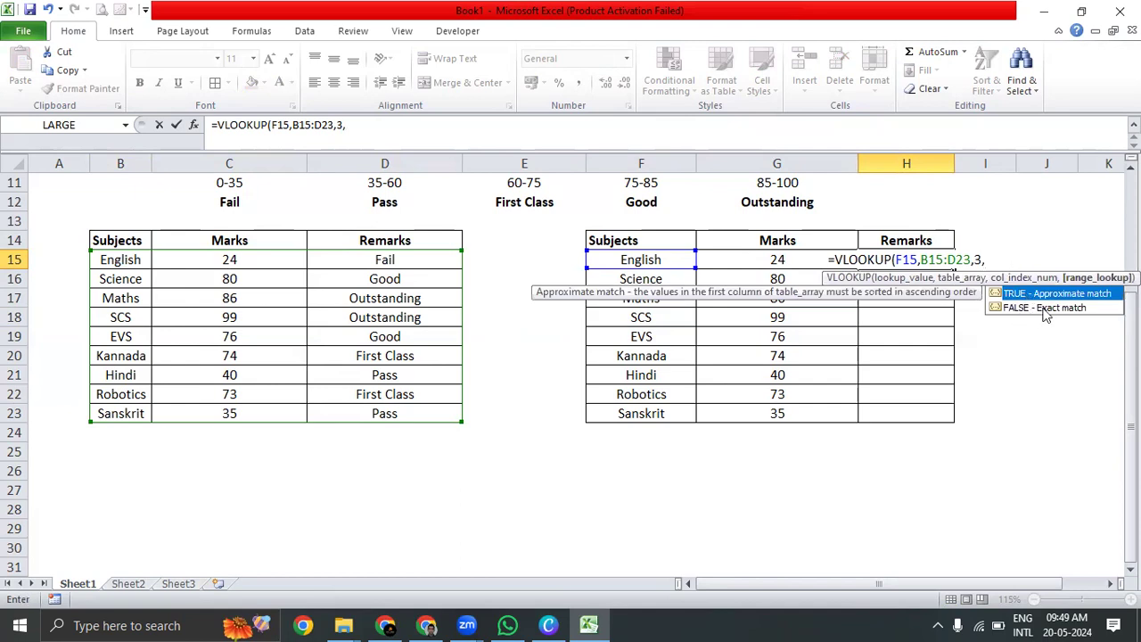
type("0)")
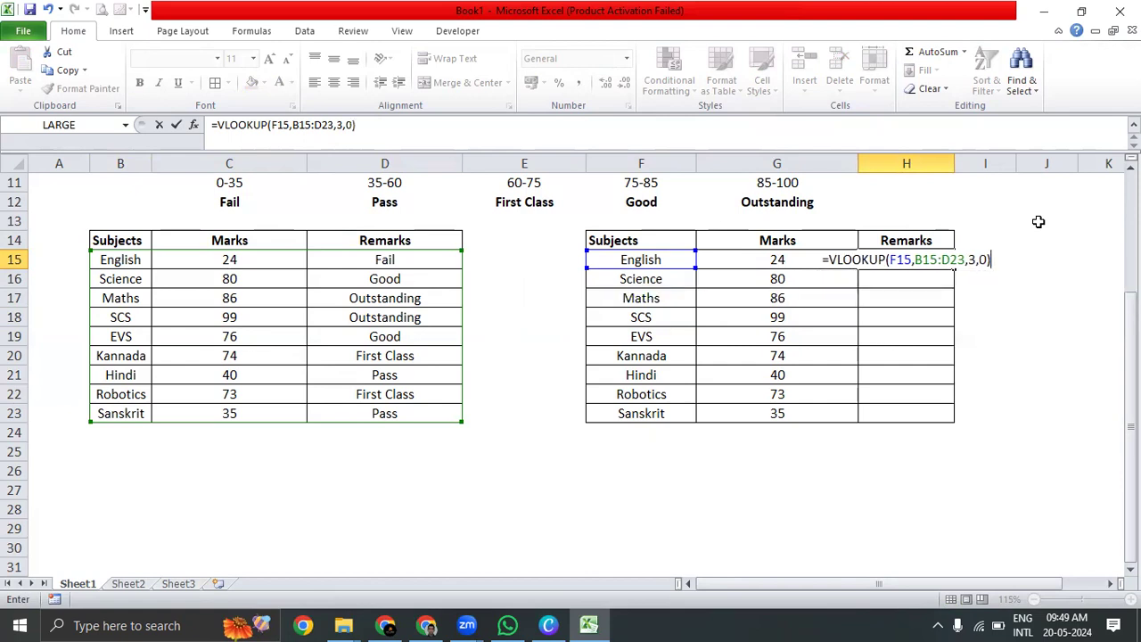
key("Return")
key("Up")
key("Left")
key("Right")
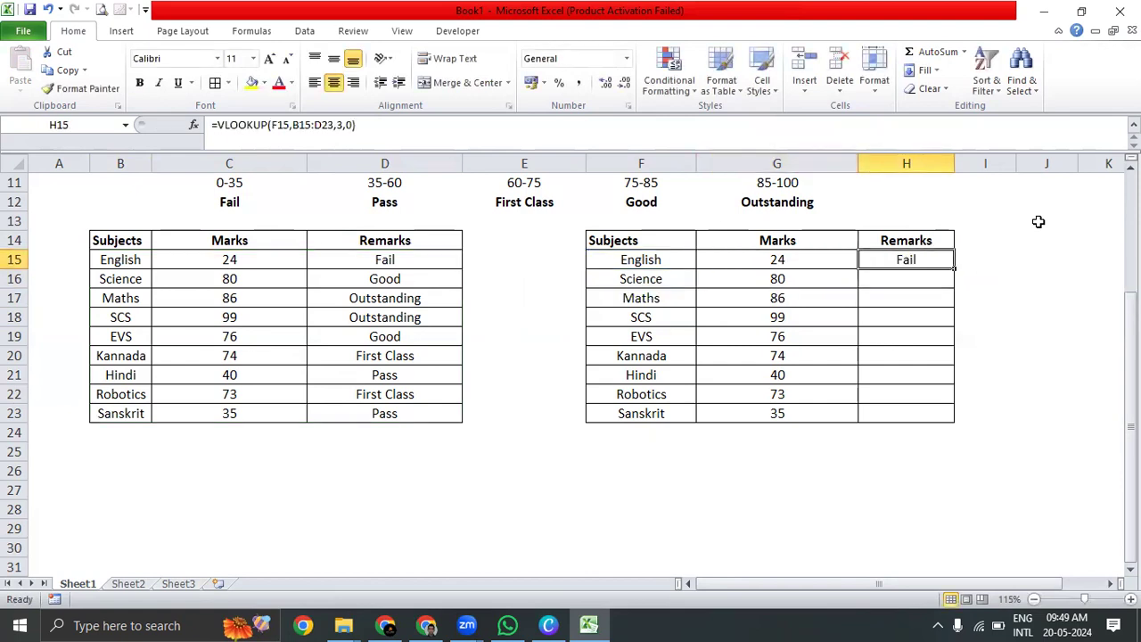
Fill the VLOOKUP formula from H15 down through H23 of the copied table.
key("Left")
key("ctrl+Down")
key("Right")
key("ctrl+shift+Up")
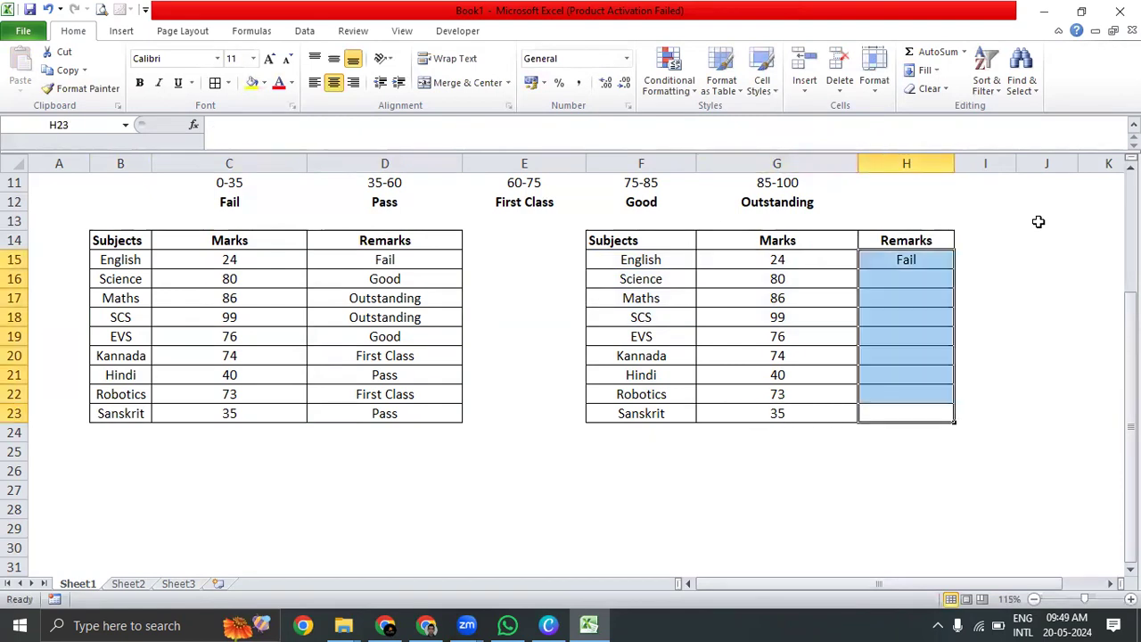
key("ctrl+d")
key("Up")
key("Up")
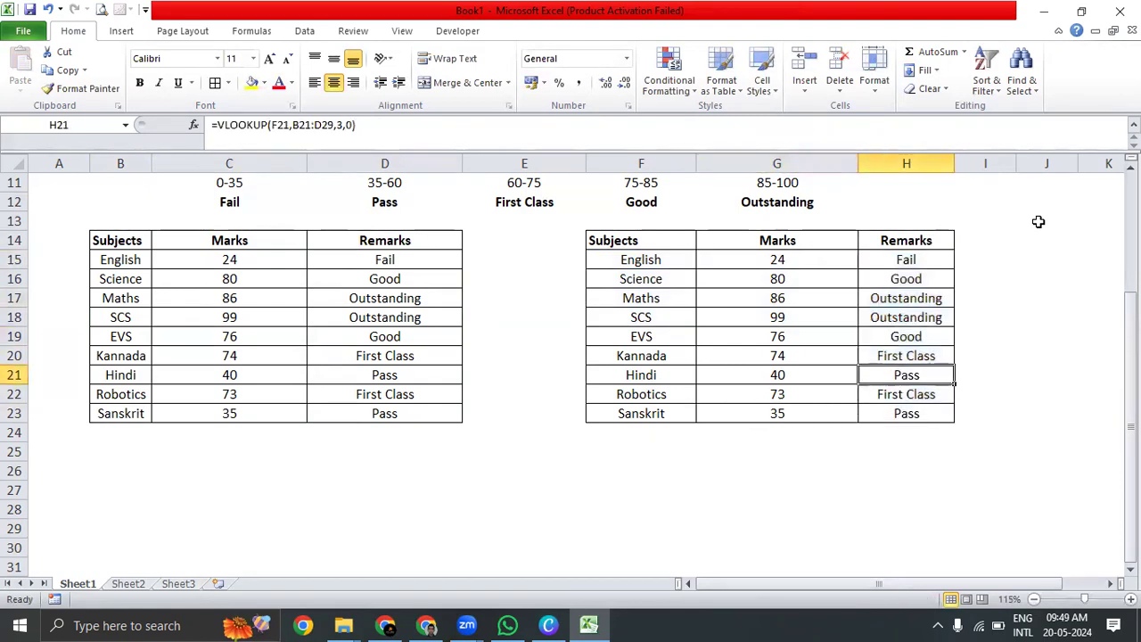
key("ctrl+Up")
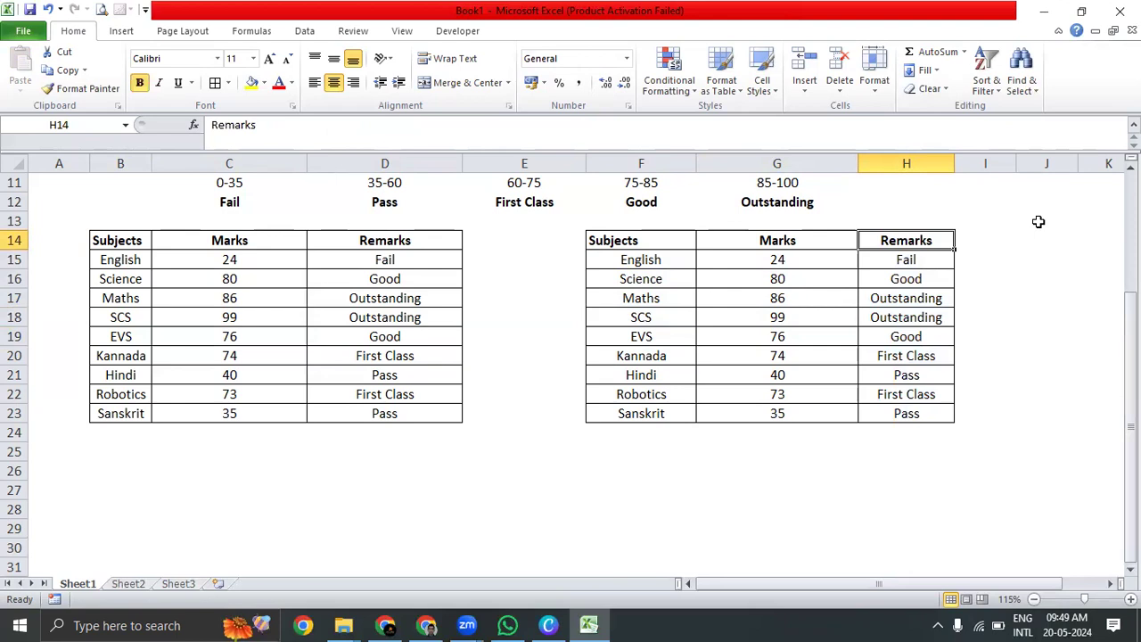
Clear the Sanskrit subject name from B23 in the original table.
key("Left")
key("Left")
key("Left")
key("Left")
key("Left")
key("Left")
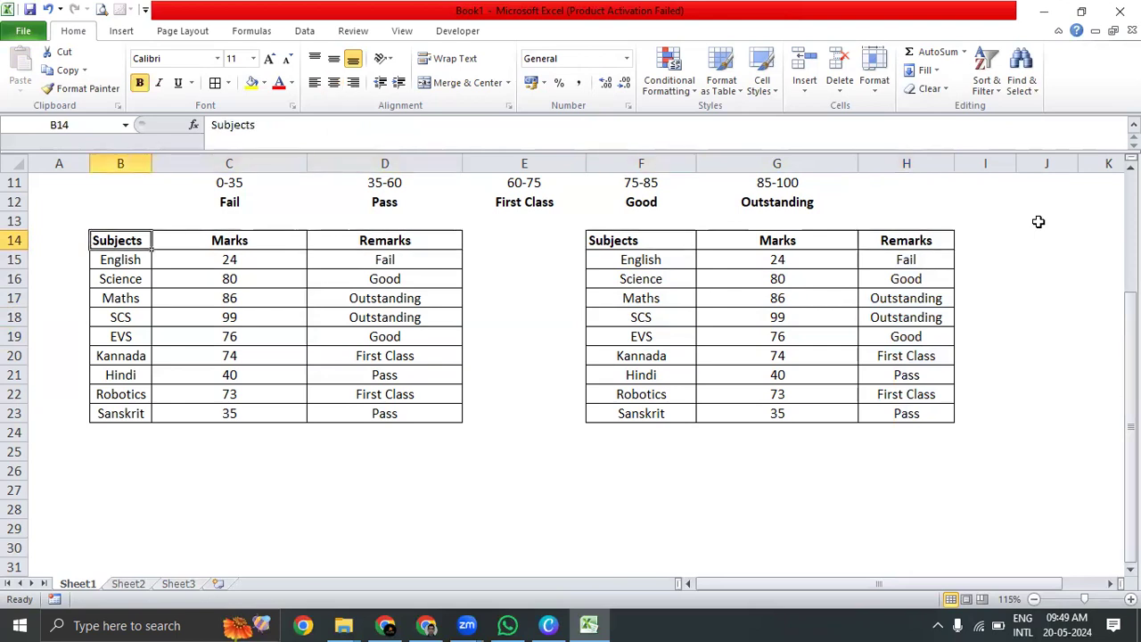
key("ctrl+Down")
key("Delete")
Ignore the error flag on the Sanskrit remark in H23.
key("Right")
key("Right")
key("Right")
key("Right")
key("Right")
key("Right")
key("Right")
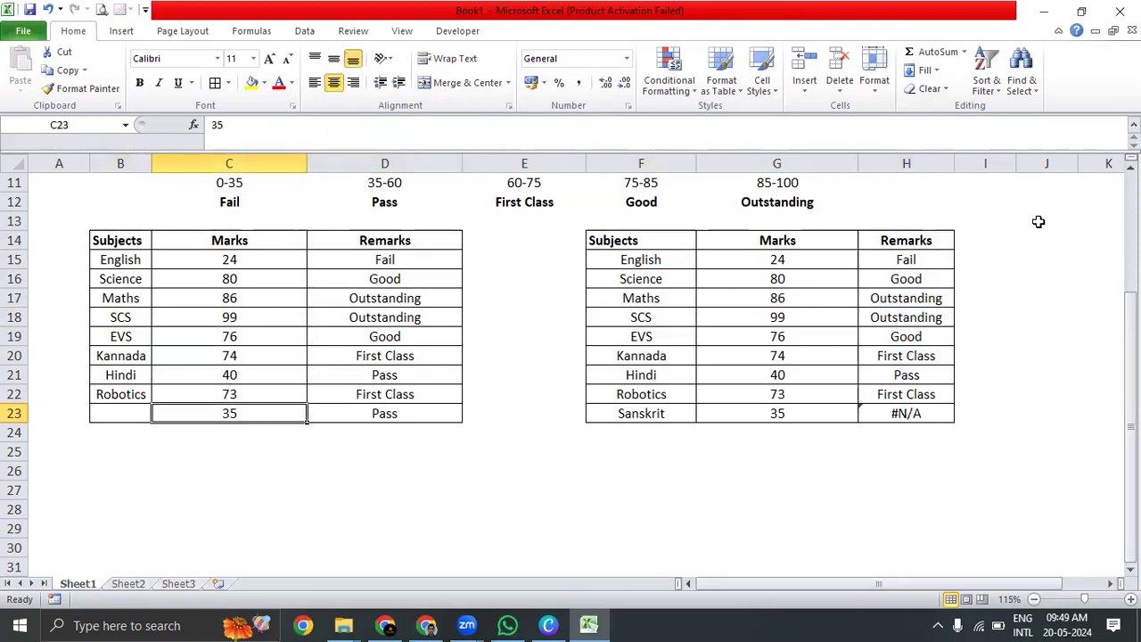
key("Left")
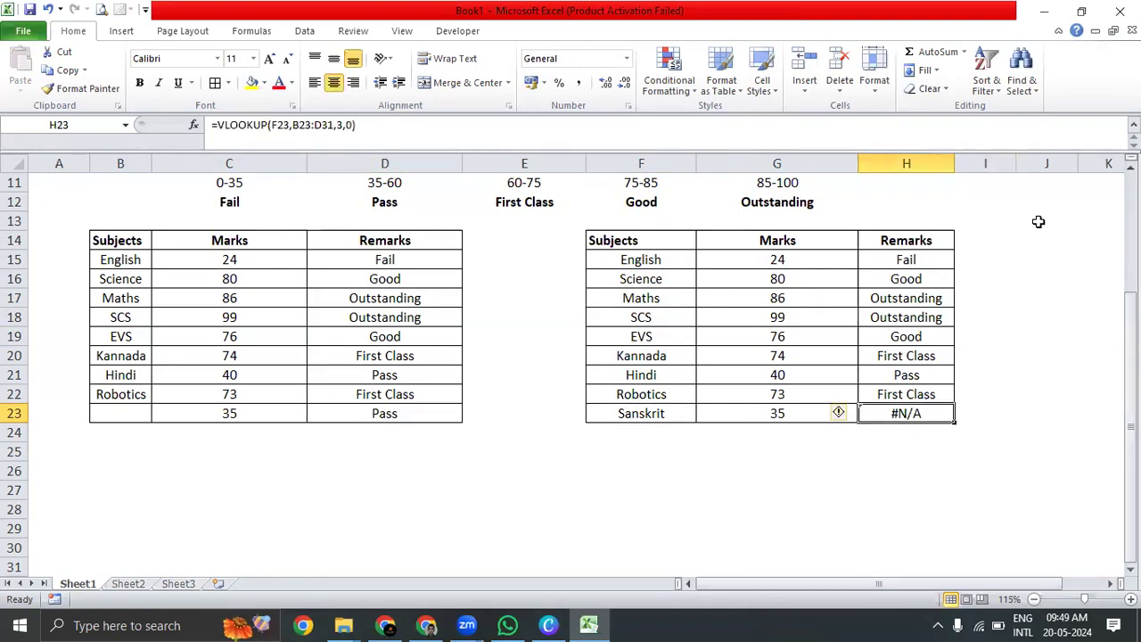
left_click(843, 415)
left_click(844, 501)
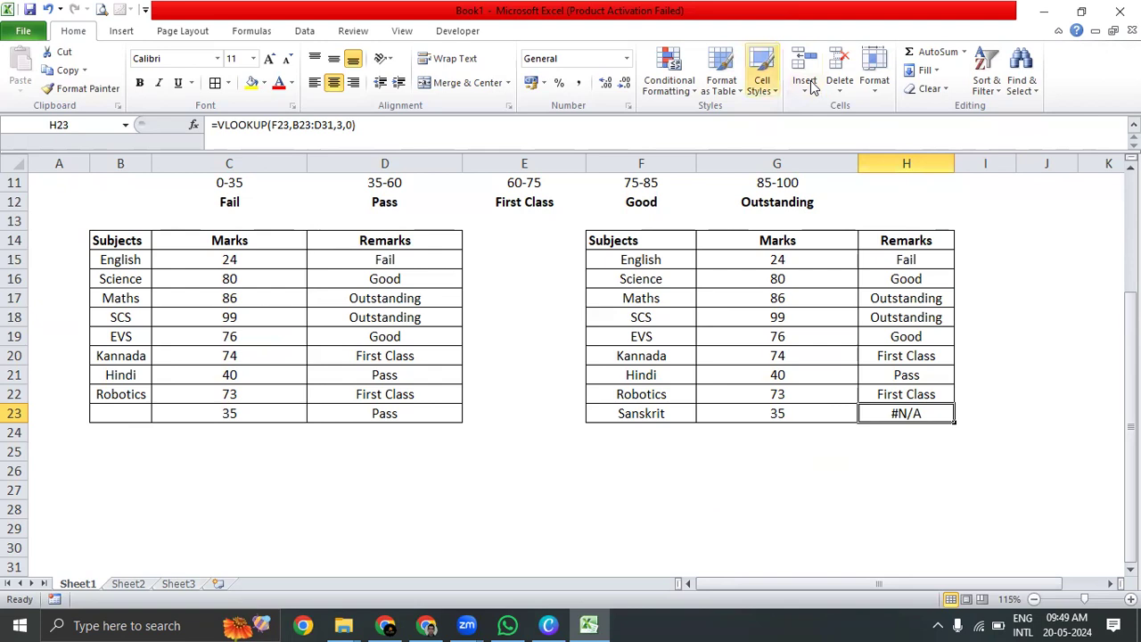
Insert the IFERROR function in front of the VLOOKUP in the H23 formula.
left_click(218, 126)
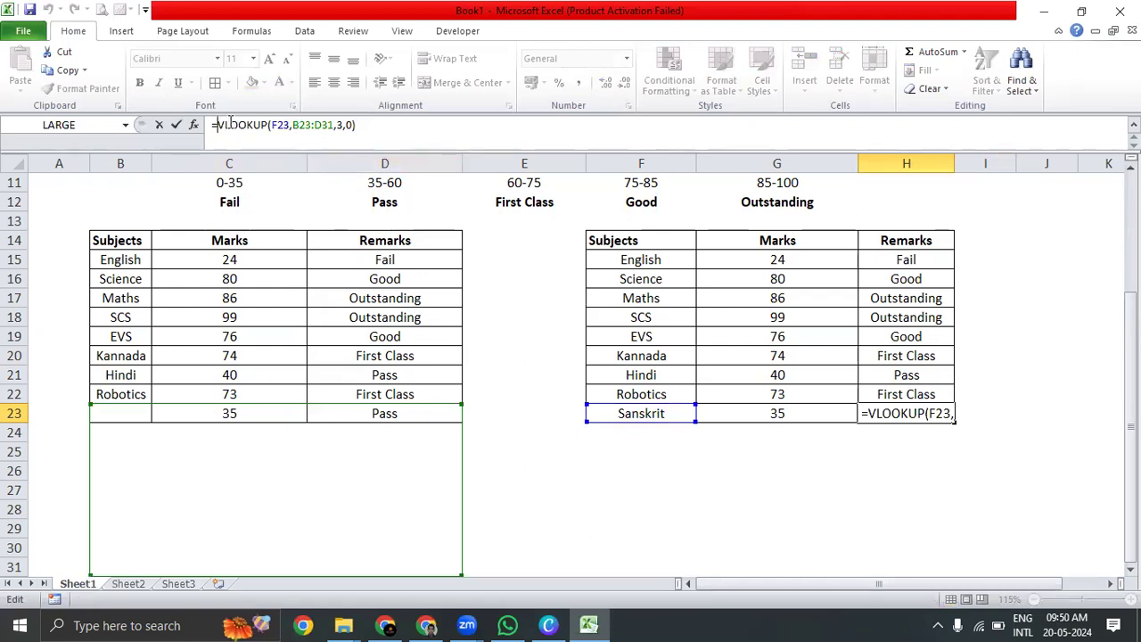
type("IF")
type("E")
key("Tab")
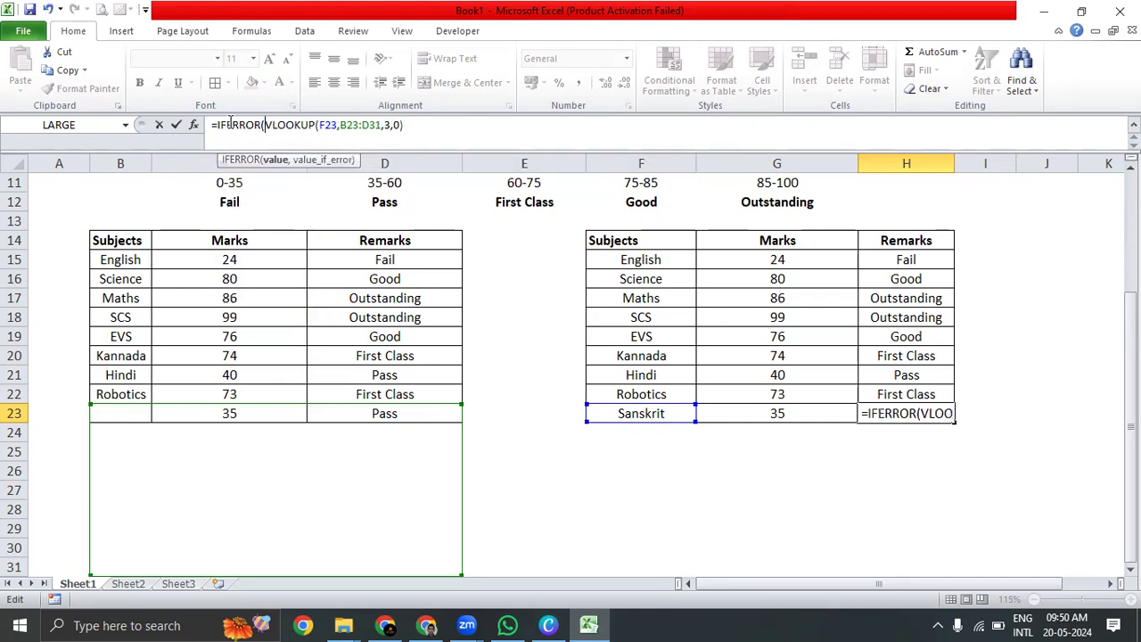
left_click(267, 160)
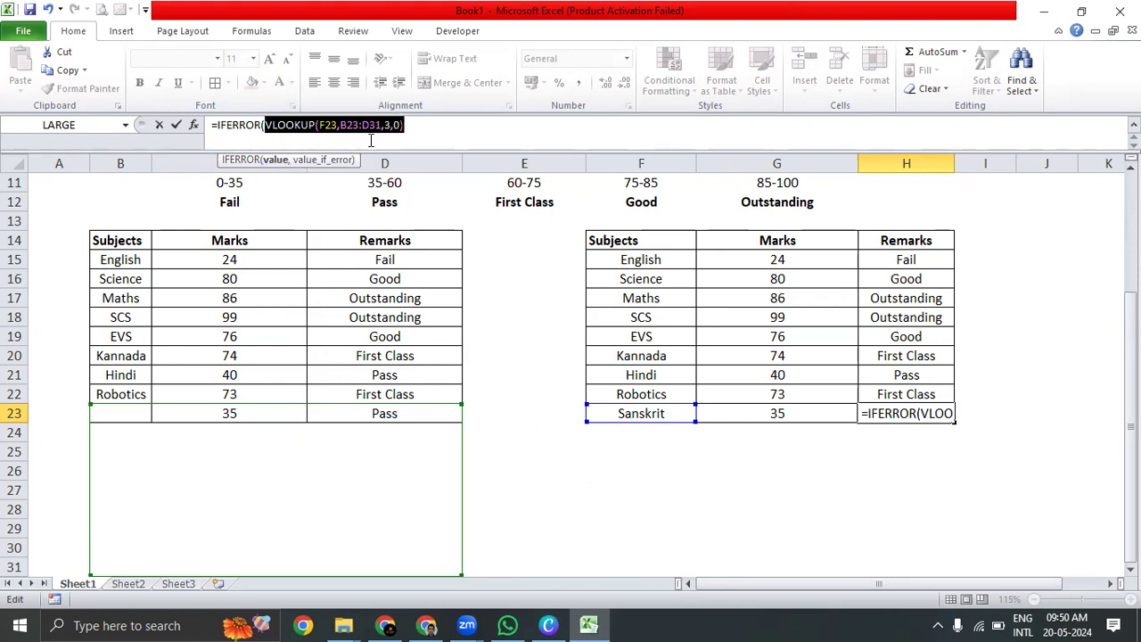
Complete the H23 IFERROR formula with "-" as the value to return on an error.
left_click(444, 130)
type(",")
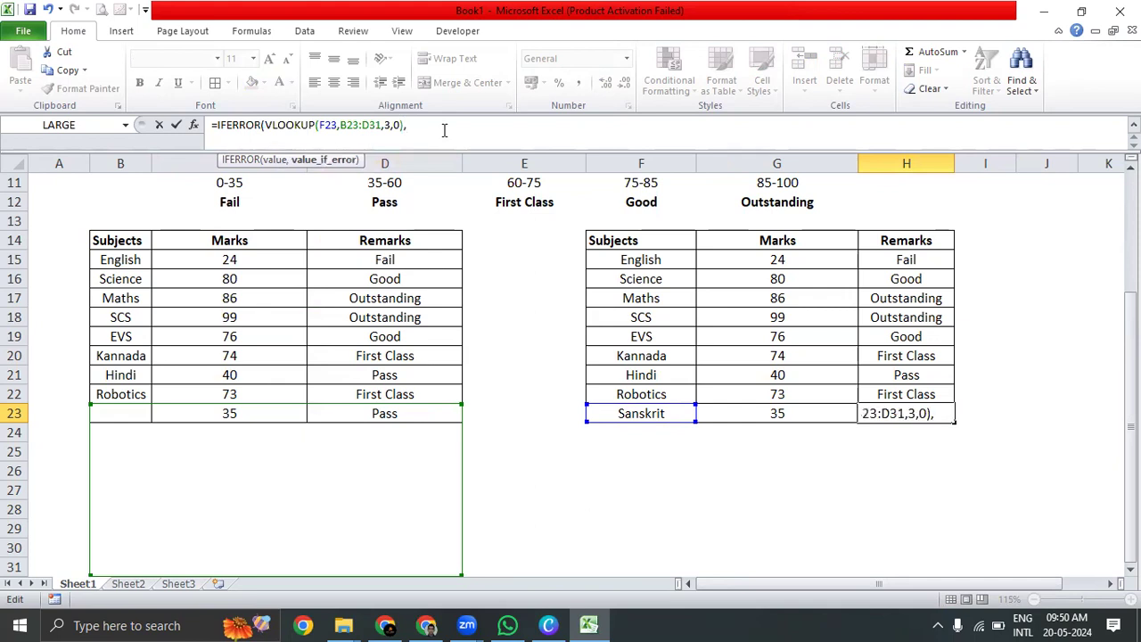
type("\"")
type("\"")
type("-")
type(")")
key("Return")
key("Up")
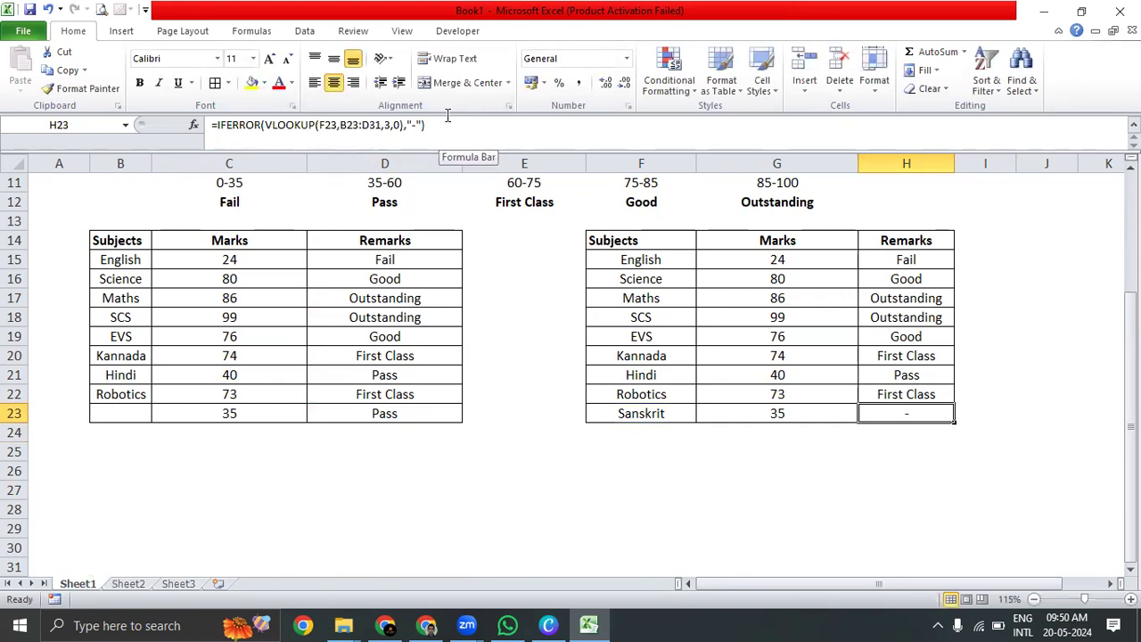
Set the IFERROR fallback text in the H23 formula to "Not Applicable".
left_click(418, 125)
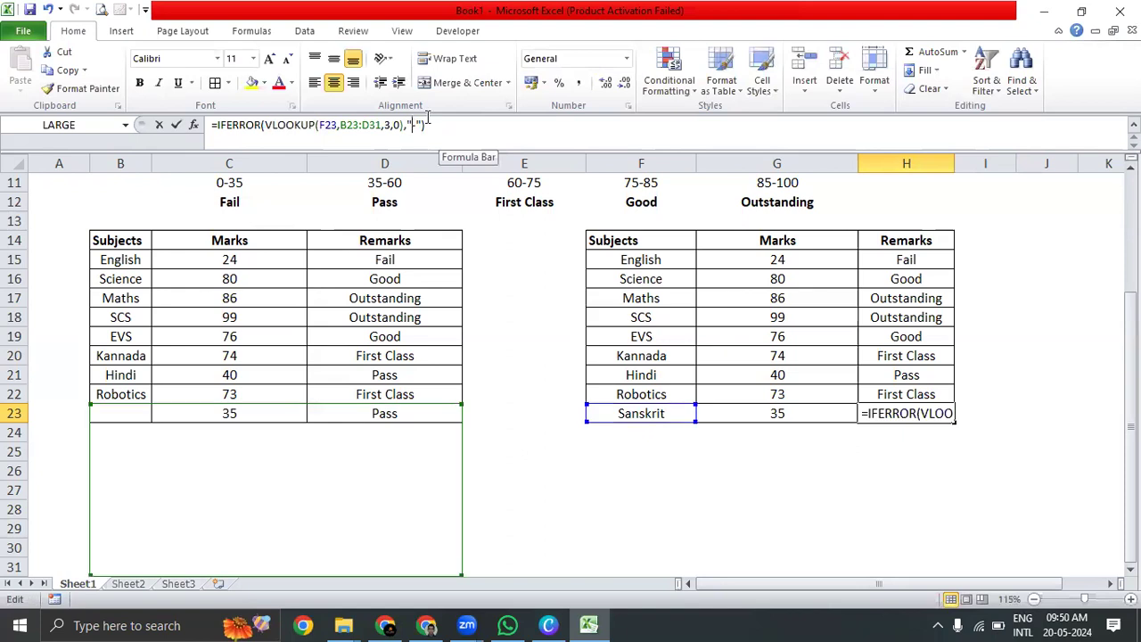
key("BackSpace")
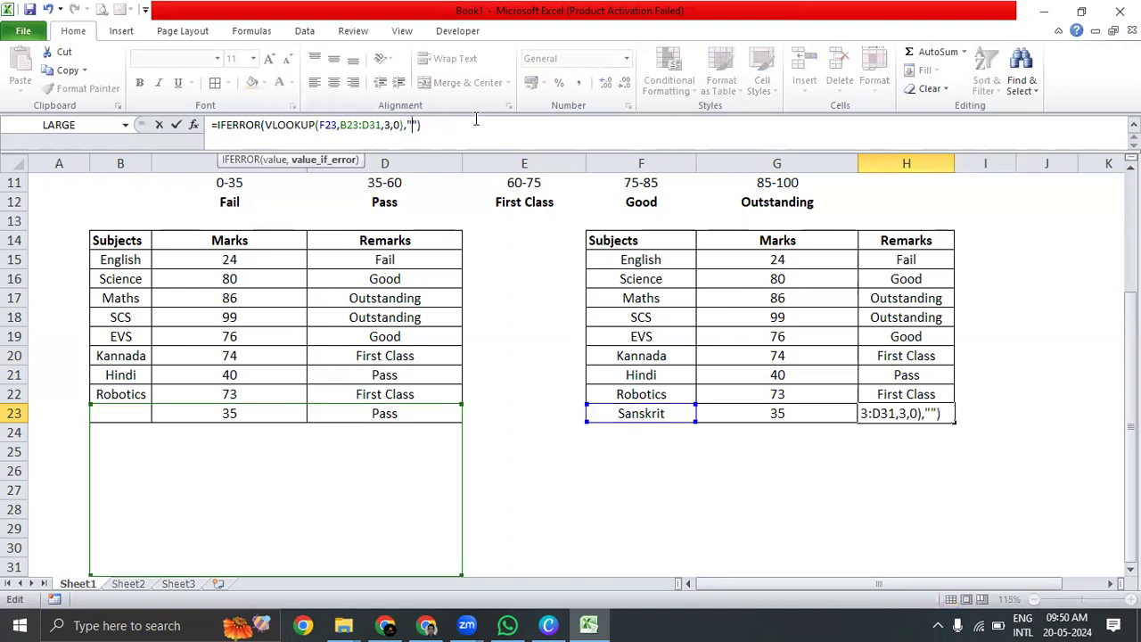
type("Not A")
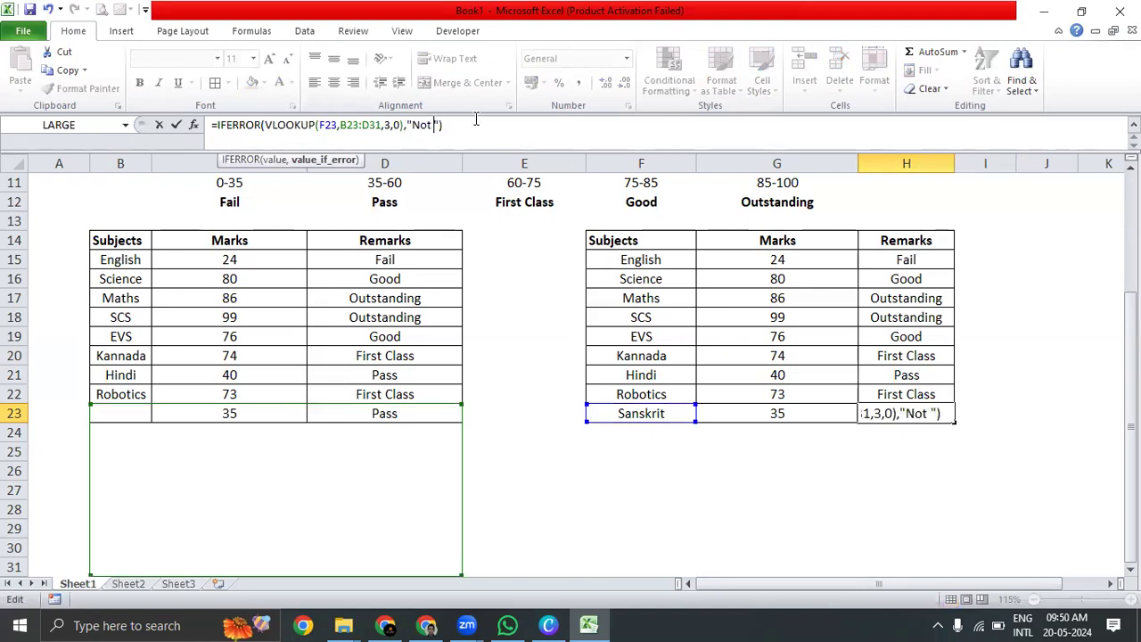
type("pplicabl")
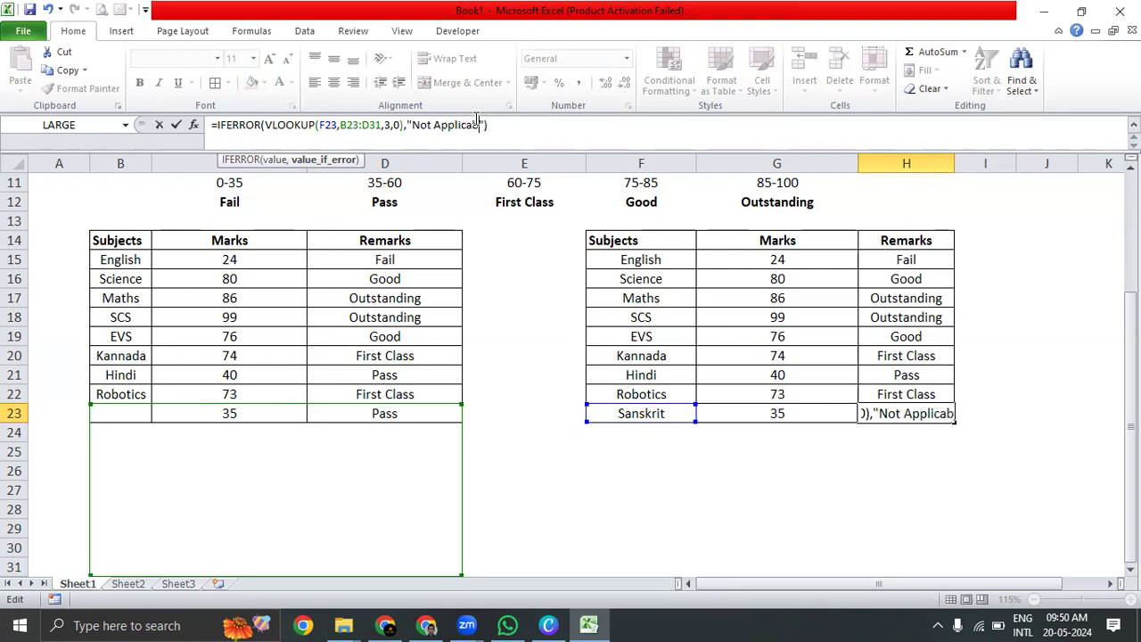
type("e")
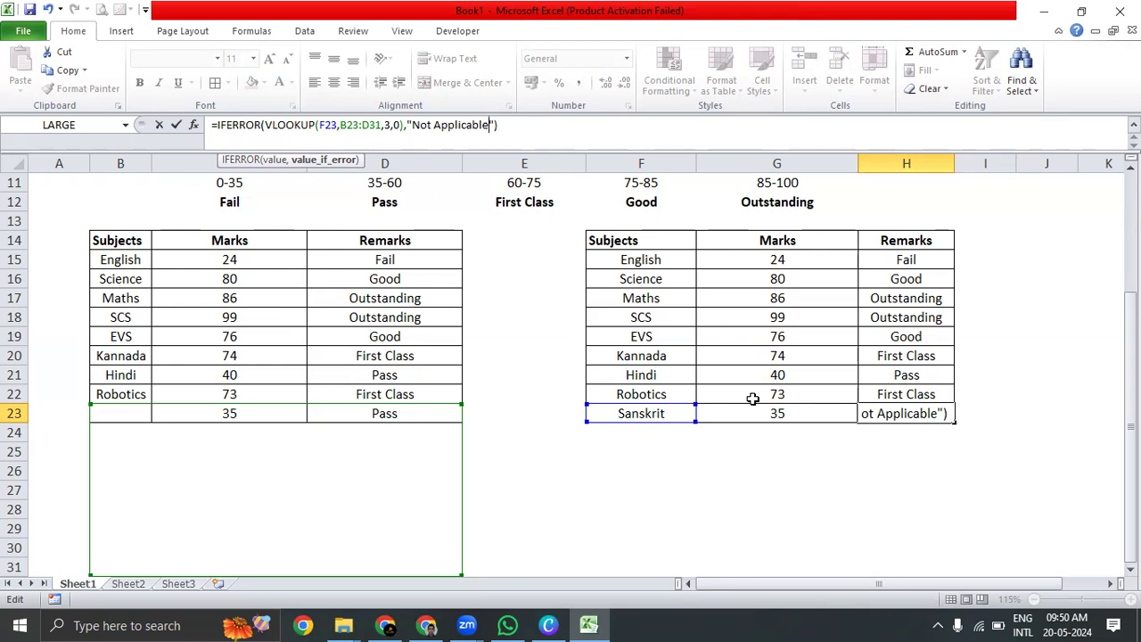
key("Return")
key("Up")
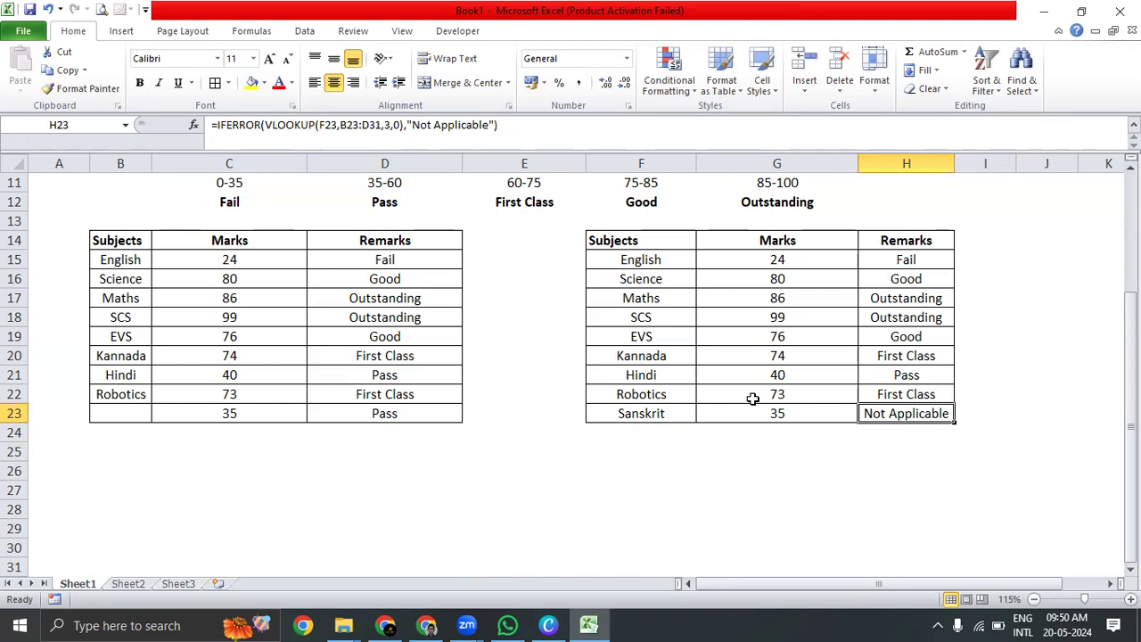
Switch to the Chapter 14 Logical Formulas workbook, open its IFERROR sheet and widen column B.
key("alt+Tab")
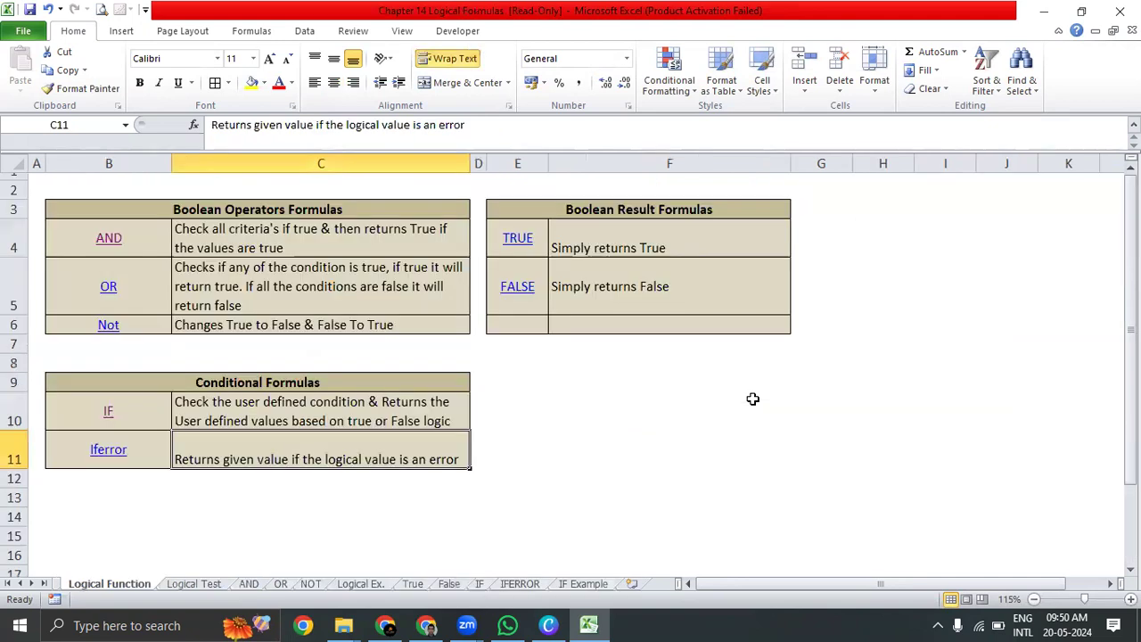
left_click(111, 450)
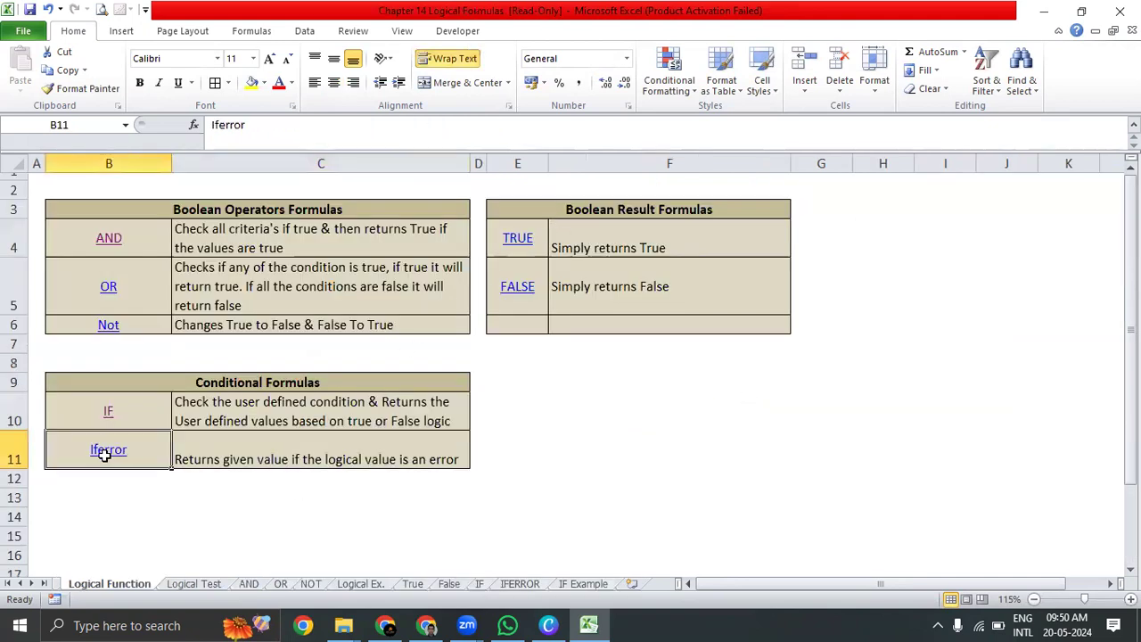
left_click(510, 584)
scroll(436, 279, "up", 1)
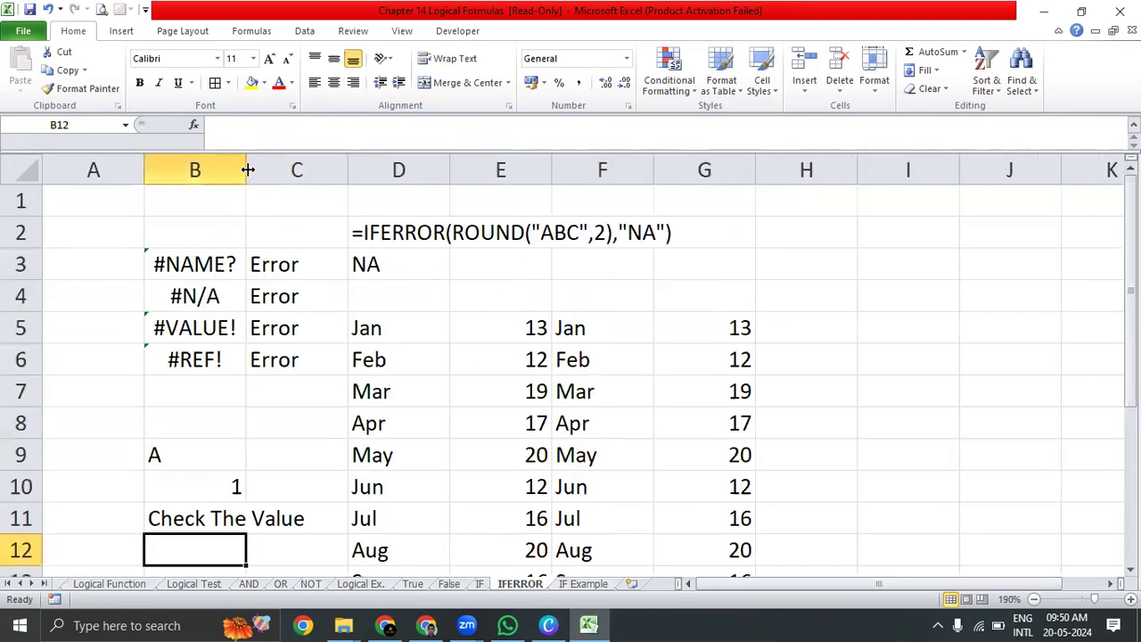
left_click_drag(247, 171, 343, 170)
Ignore the error flags on the sample error values in B3:B6 of the IFERROR sheet.
left_click(322, 266)
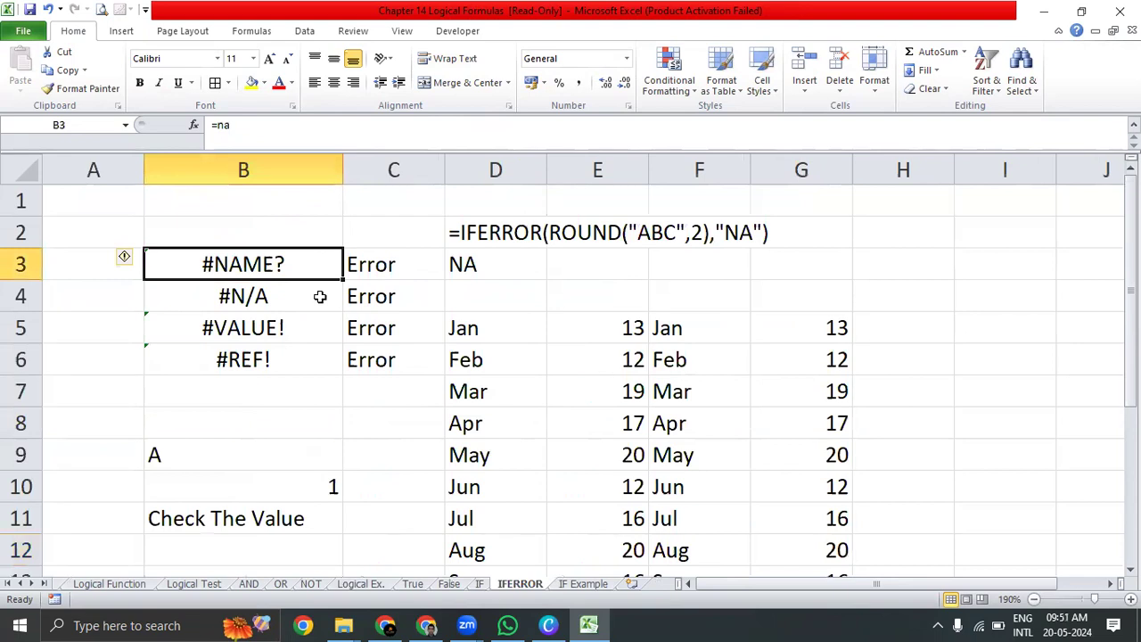
left_click(321, 298)
left_click(319, 331)
left_click_drag(315, 360, 151, 264)
left_click(133, 261)
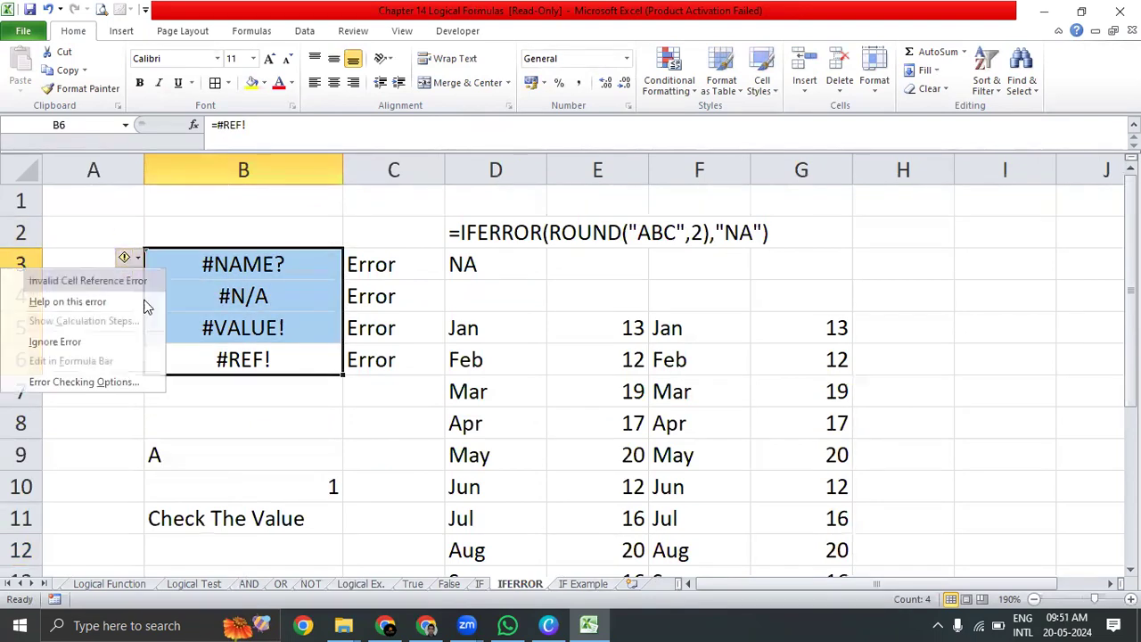
left_click(118, 342)
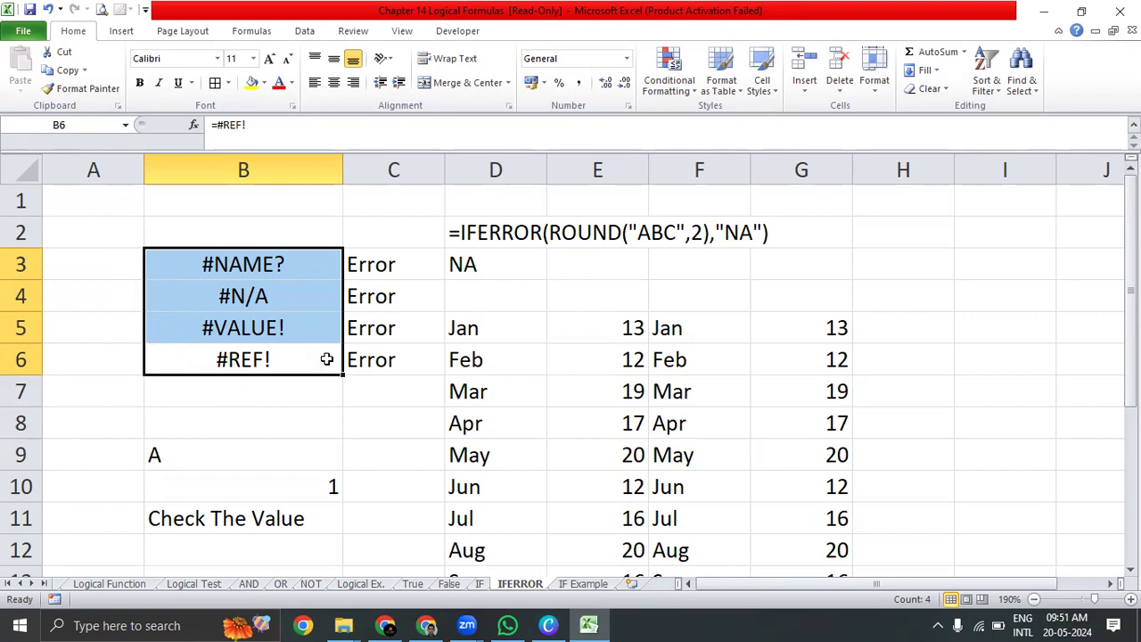
left_click(464, 399)
left_click(522, 353)
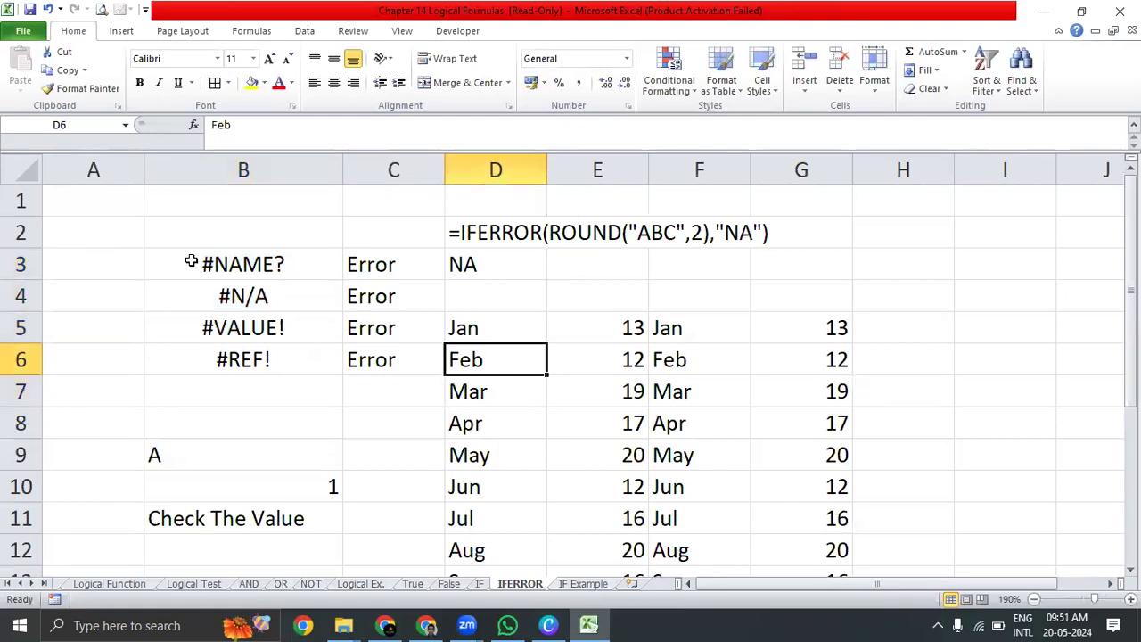
Open the IF Example sheet and center the City, Product and Sales Exe headings in A1:C1.
scroll(269, 414, "down", 3)
scroll(269, 414, "down", 3)
scroll(285, 403, "up", 7)
left_click(583, 583)
left_click(188, 291)
left_click(189, 184)
left_click_drag(52, 164, 207, 354)
left_click(366, 241)
left_click_drag(53, 183, 210, 182)
left_click(314, 82)
left_click(334, 82)
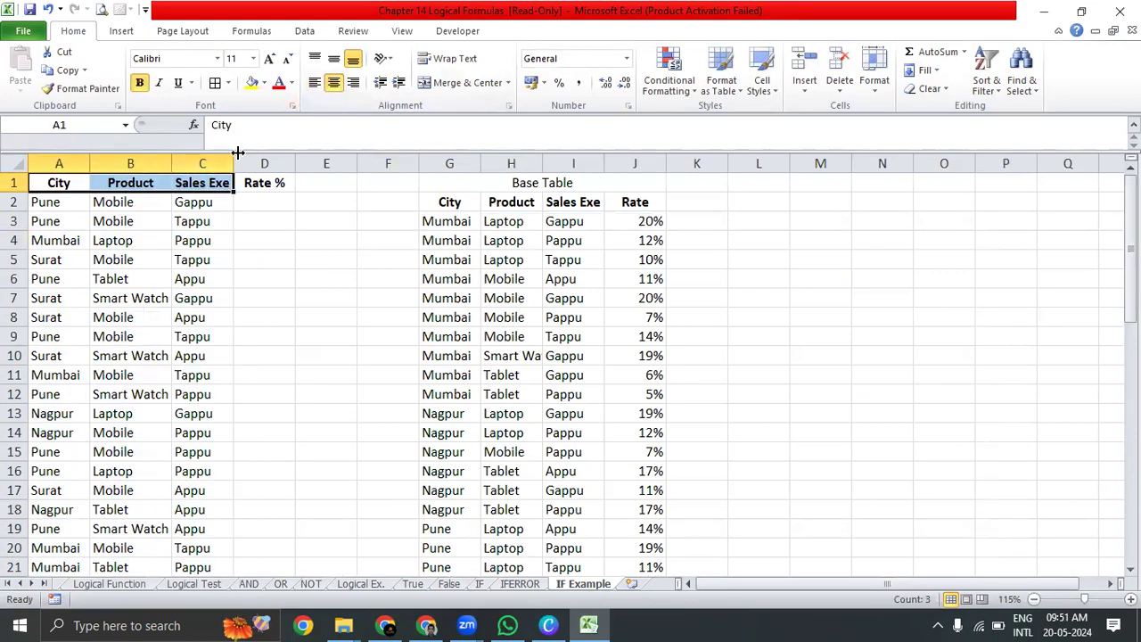
Examine the empty Rate % cells alongside the Base Table rates on the IF Example sheet.
left_click_drag(239, 210, 261, 605)
left_click_drag(647, 257, 634, 221)
left_click(260, 204)
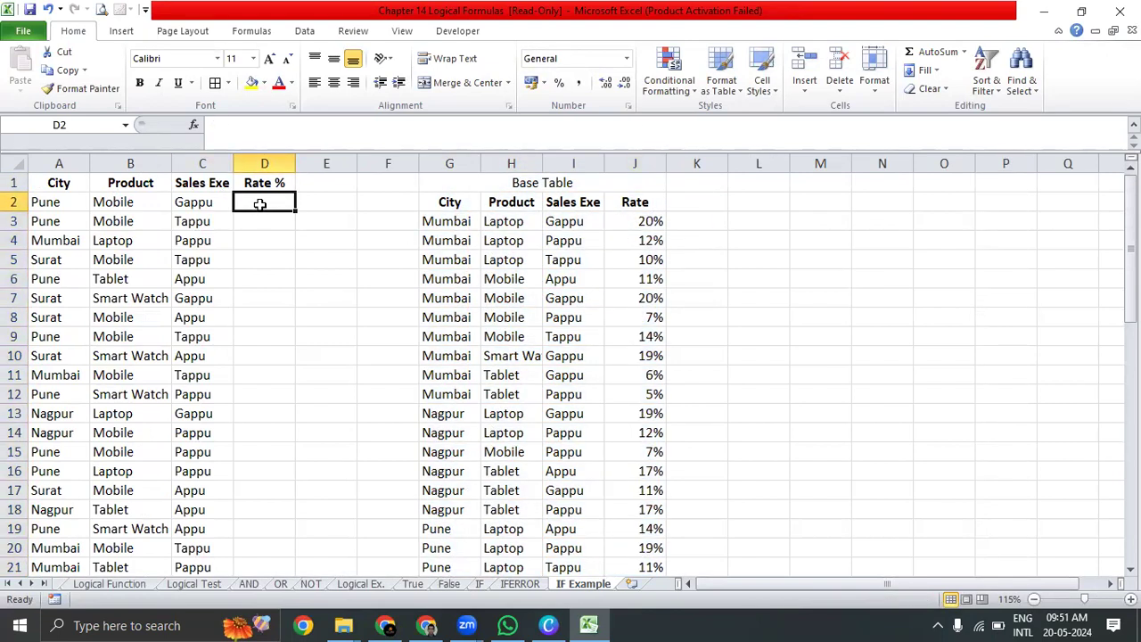
left_click(520, 584)
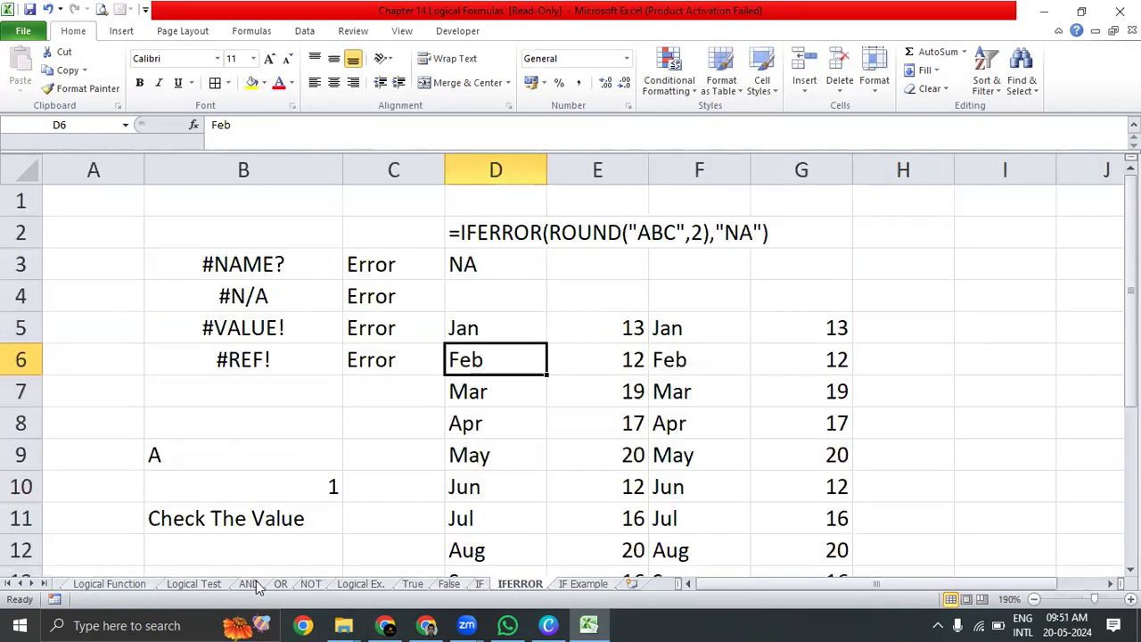
left_click(192, 584)
left_click(583, 584)
left_click(276, 233)
left_click_drag(265, 202, 267, 473)
left_click_drag(294, 544, 301, 549)
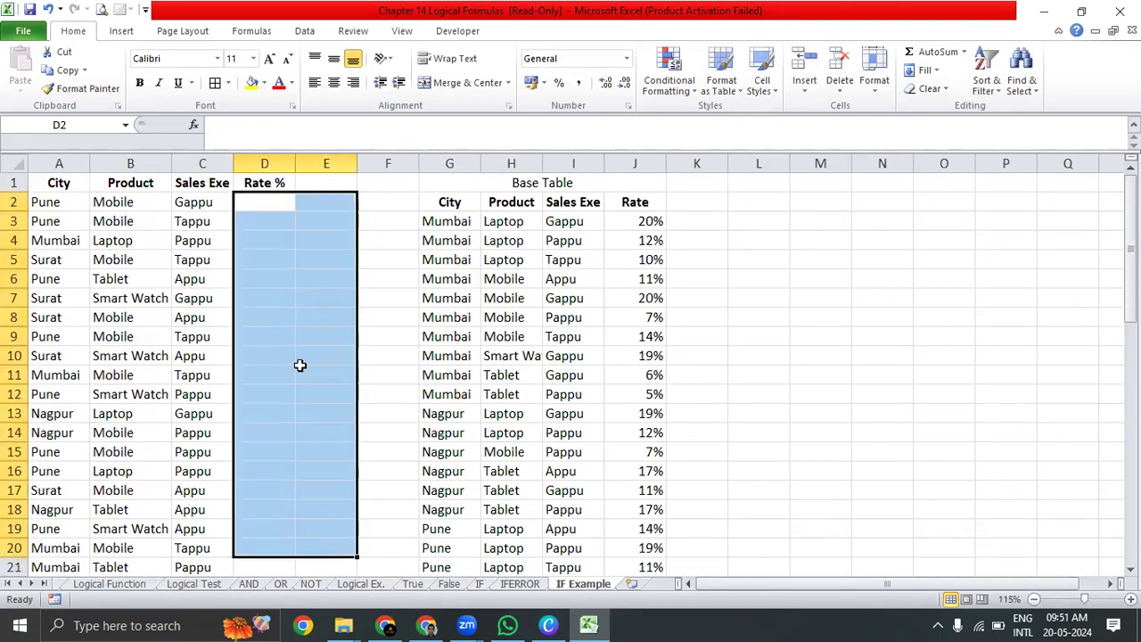
left_click(245, 202)
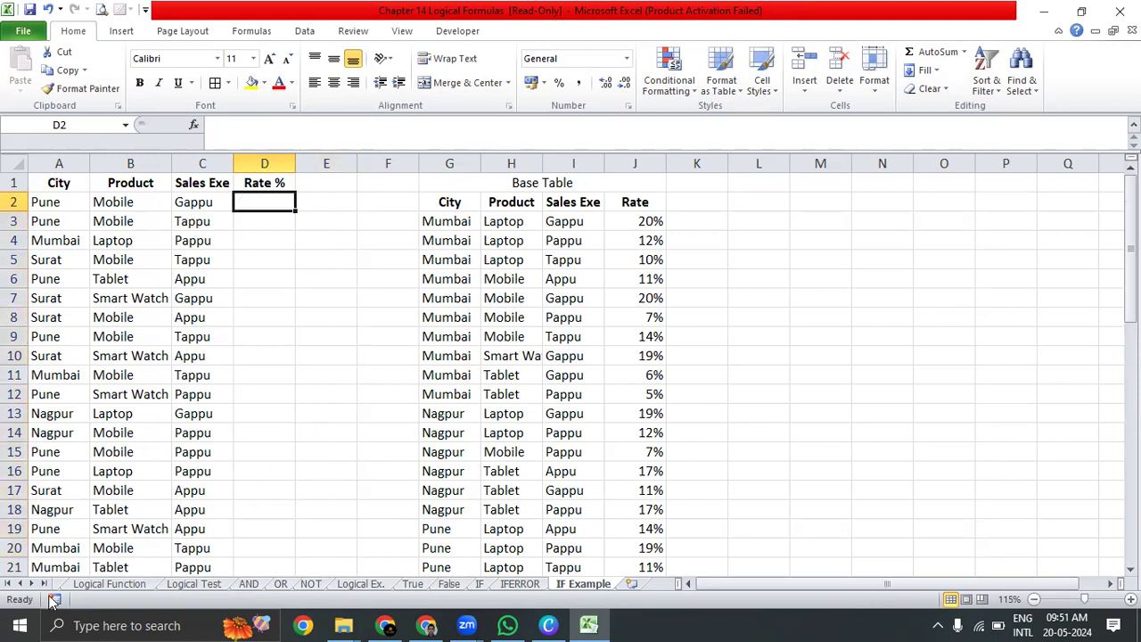
Return to the Logical Function sheet to review the overview of logical formulas.
left_click(109, 584)
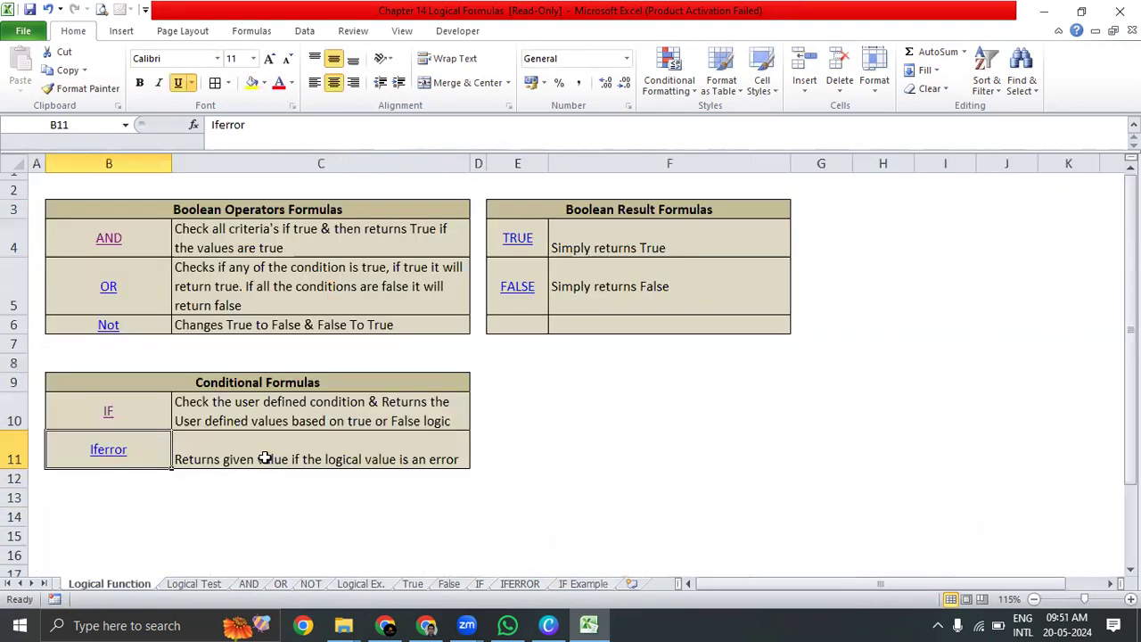
left_click(550, 382)
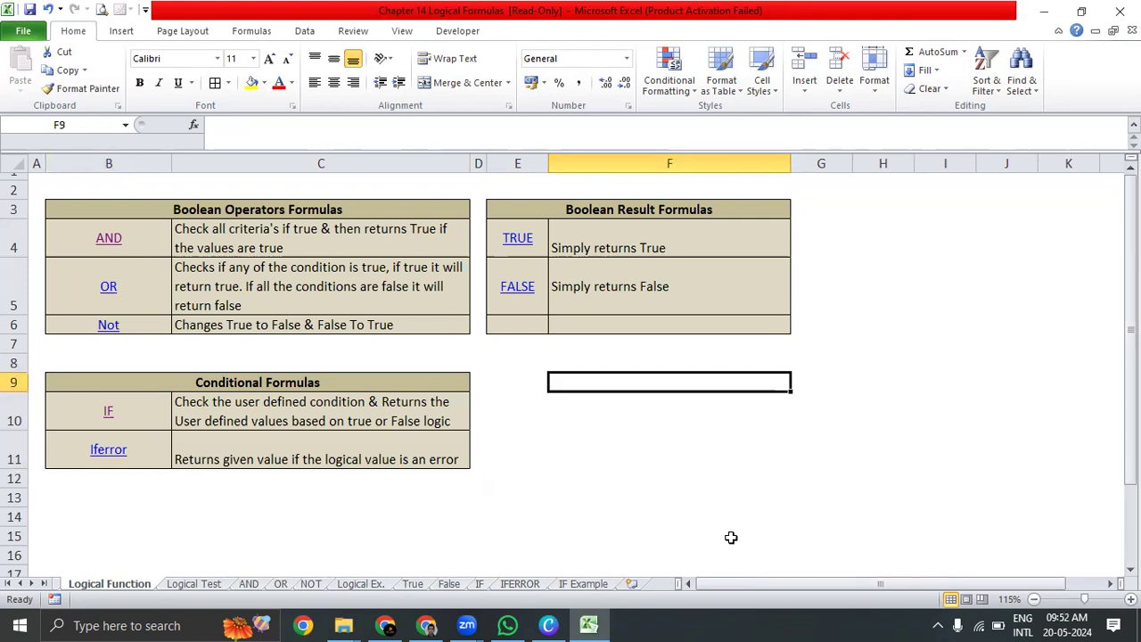
left_click(710, 8)
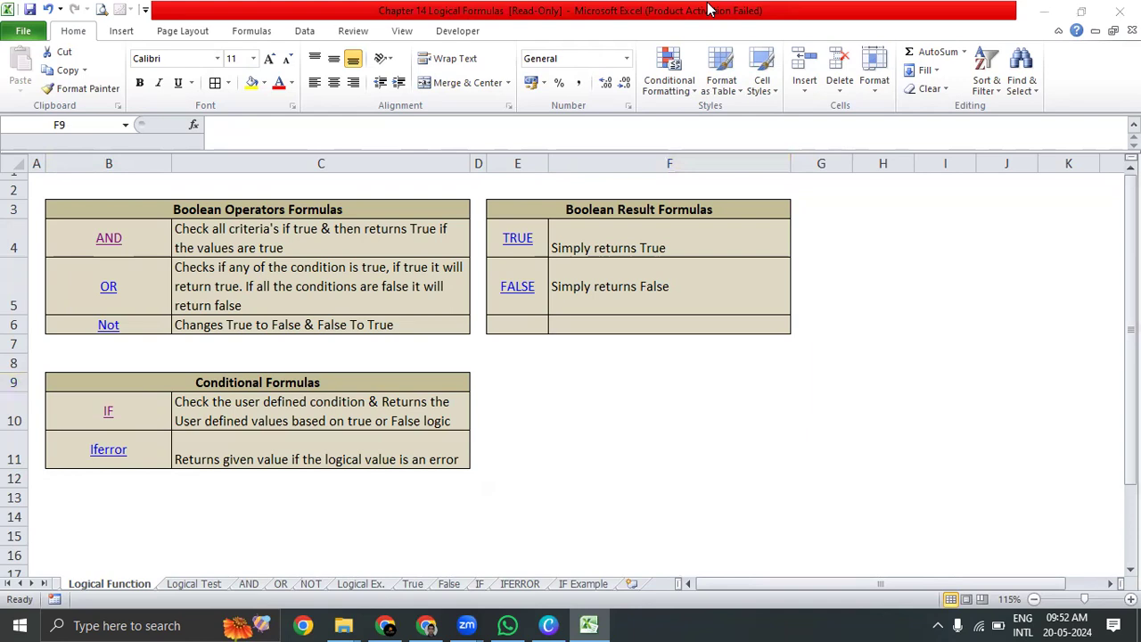